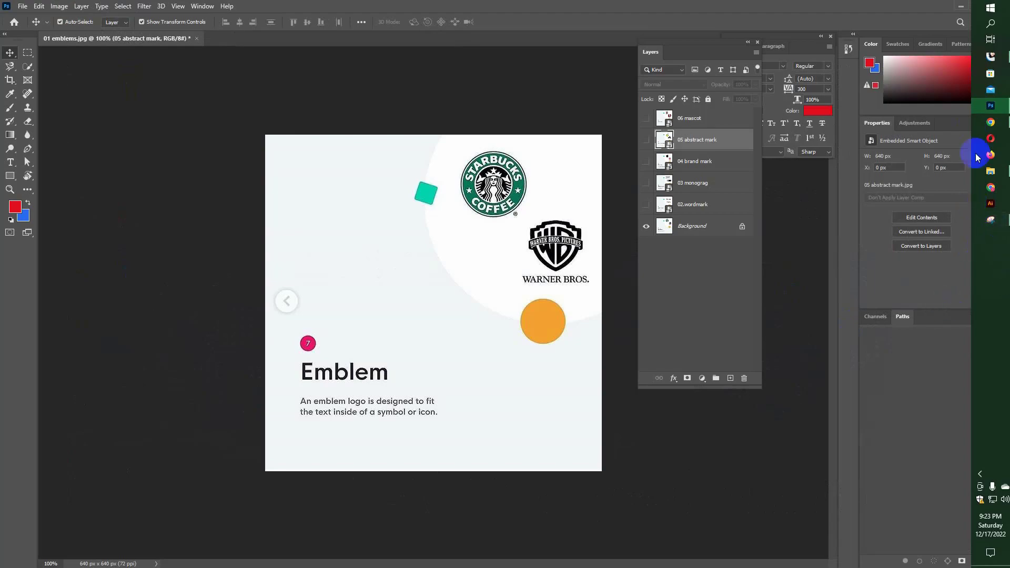
Switch from Photoshop's emblems document to the Google Meet call in Chrome
left_click(990, 122)
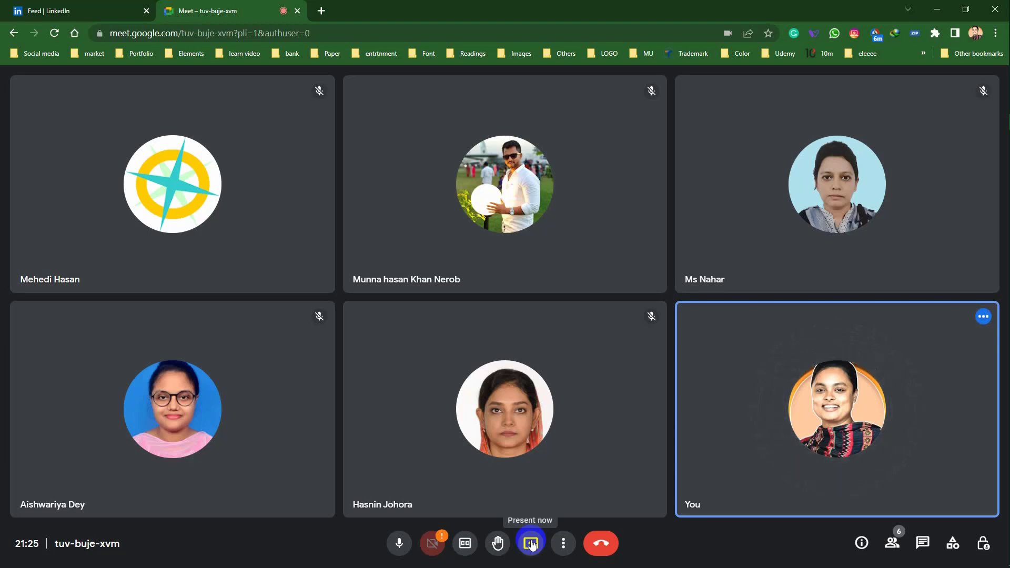
Present your entire screen to the Meet call and bring the emblems document back up
left_click(532, 544)
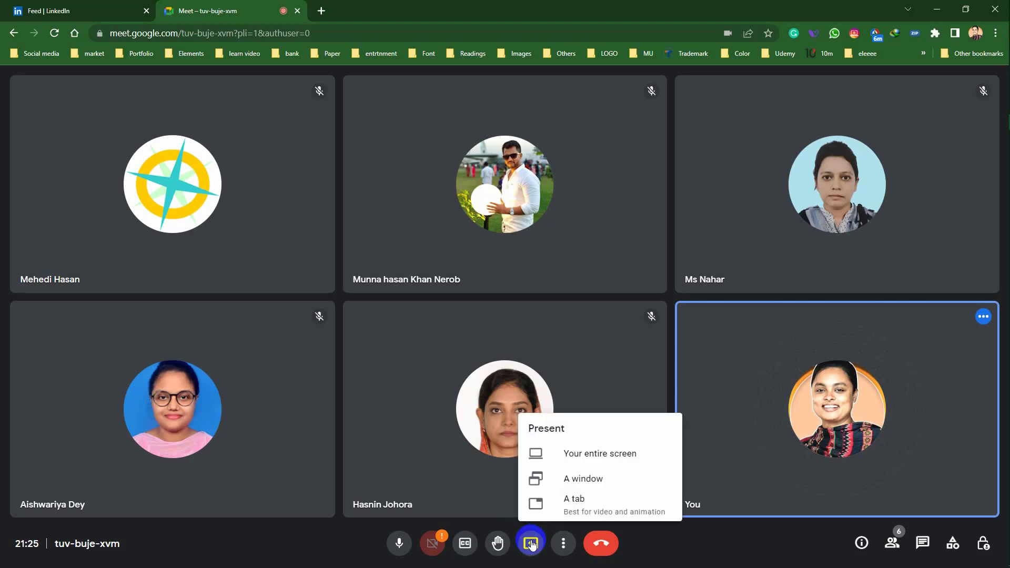
left_click(578, 448)
left_click(445, 178)
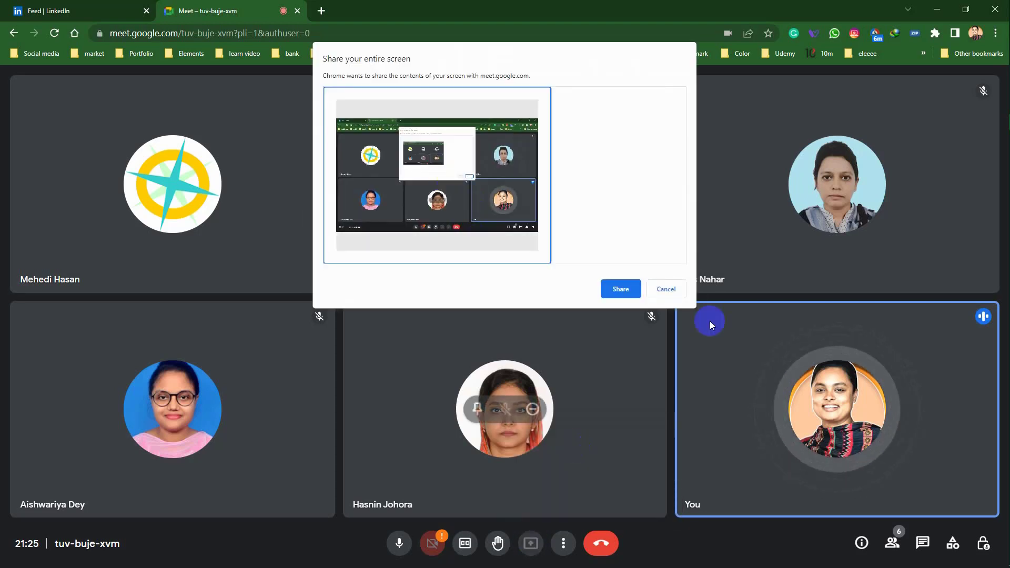
left_click(621, 289)
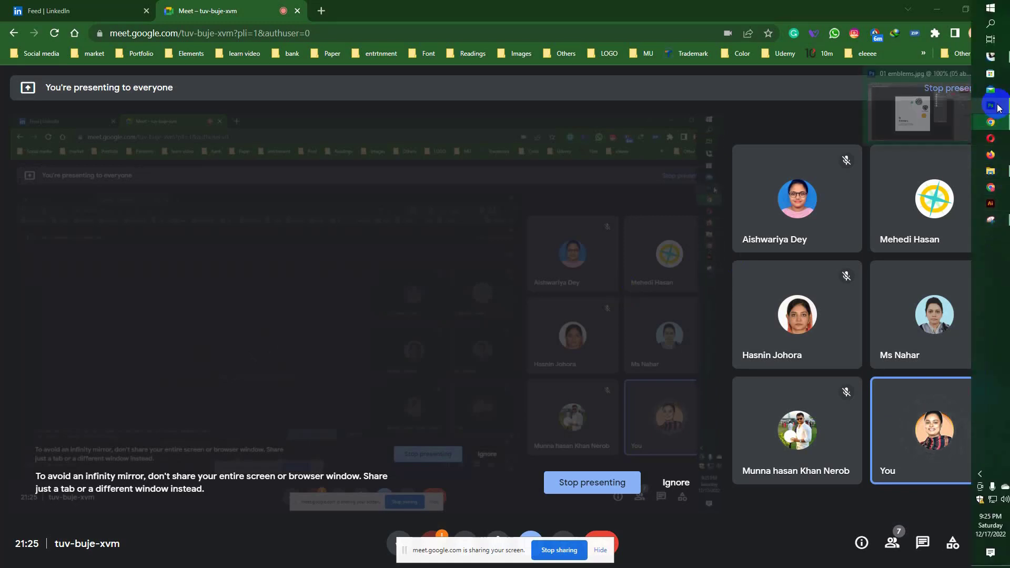
left_click(991, 105)
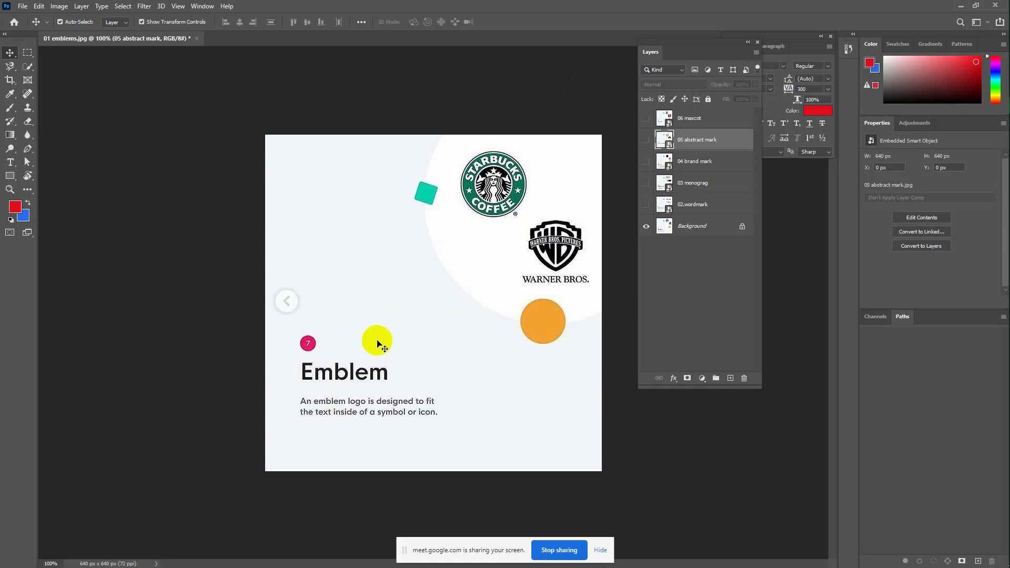
Bring the Google Meet presentation window back in front of Photoshop
left_click(1008, 120)
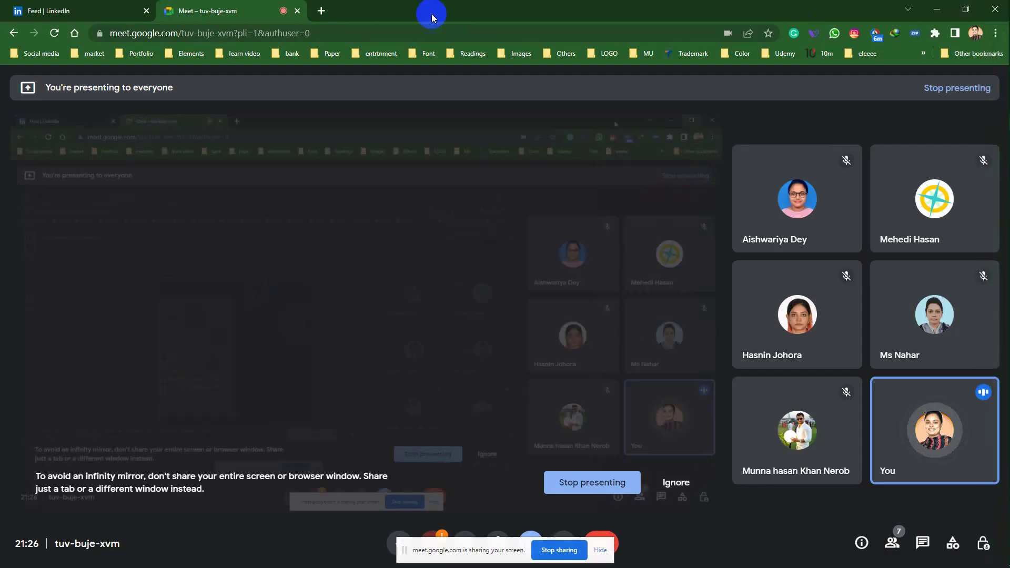
Run a Google search for 'apple logo' in a new tab
left_click(322, 11)
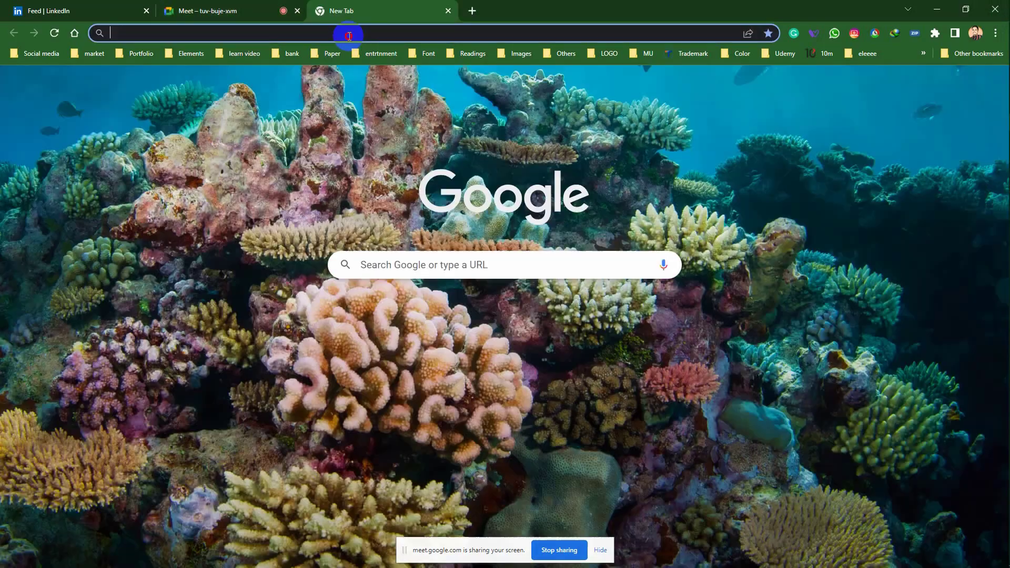
left_click(349, 36)
type("ap")
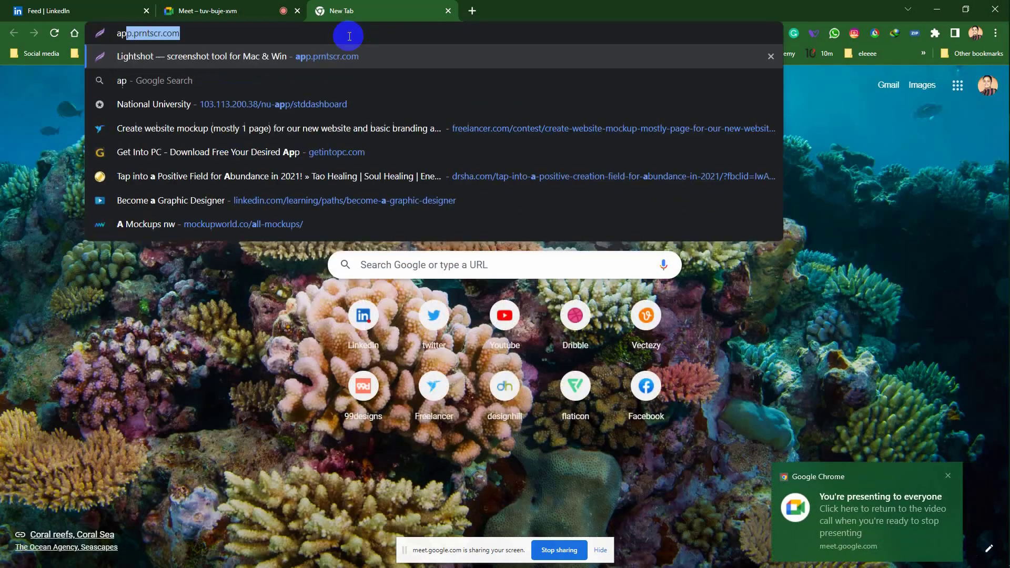
type("ple")
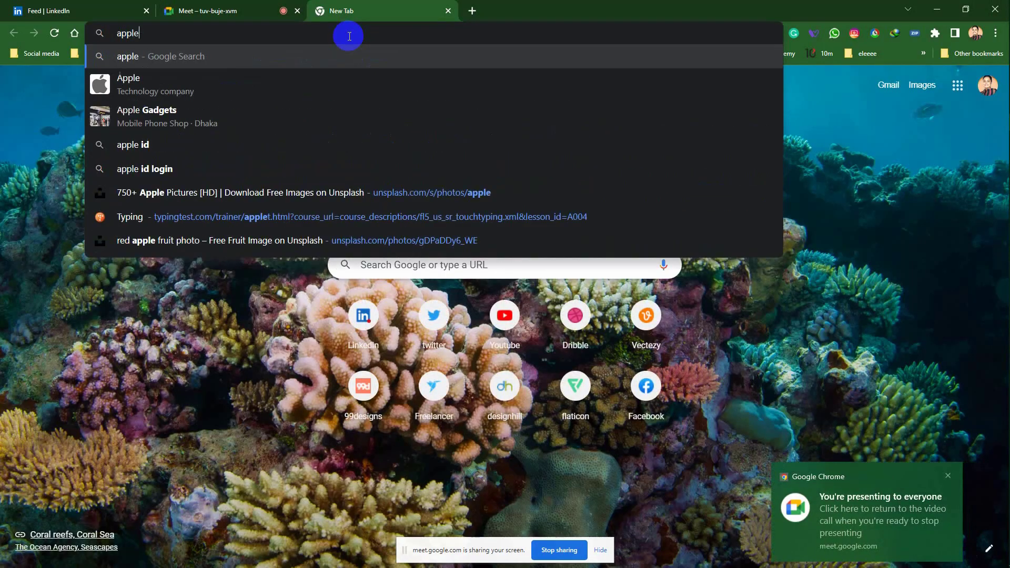
type(" logo")
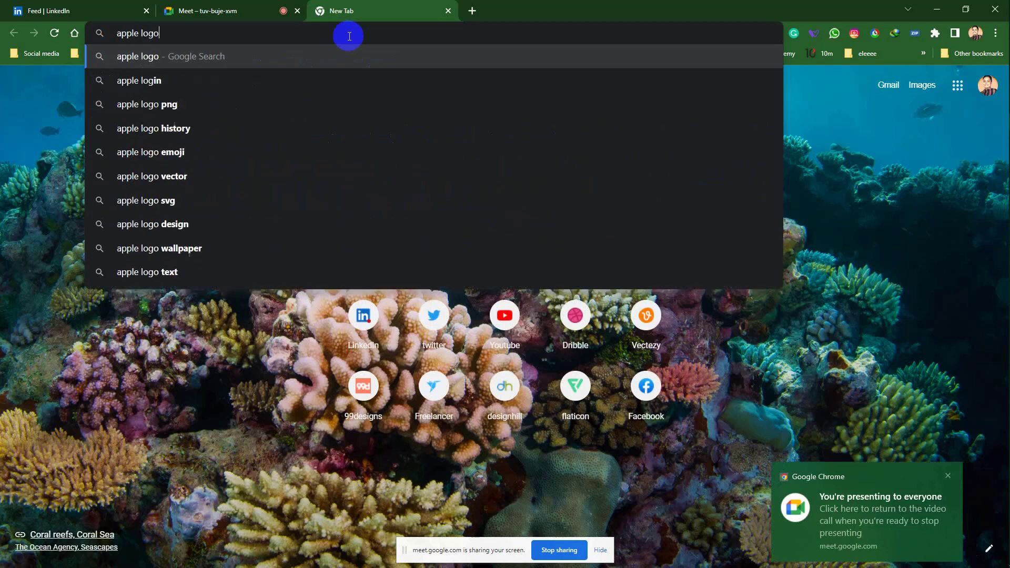
key("Return")
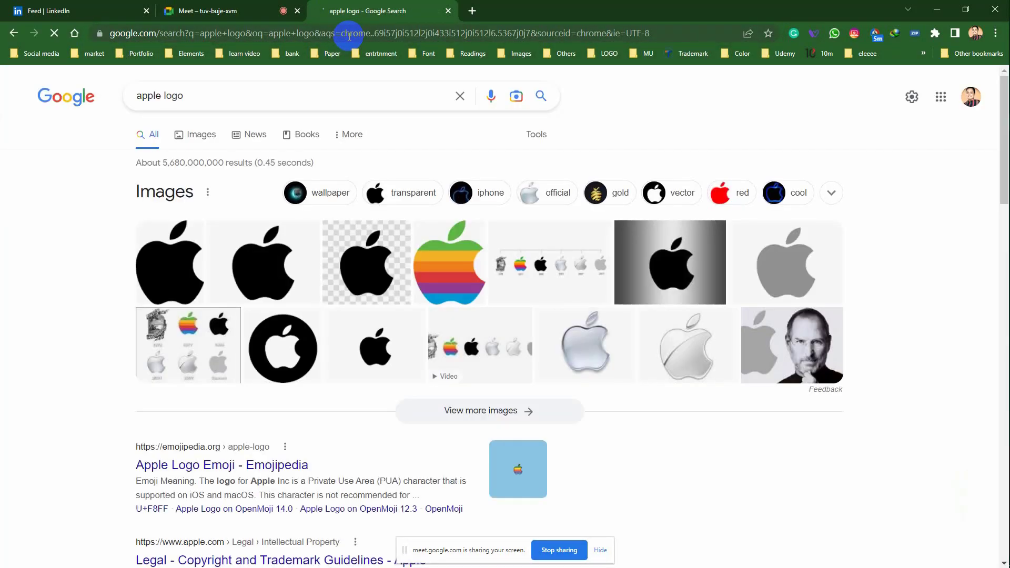
Preview DesignEvo's Apple logo history image, from 1976 to current, and its source page
left_click(167, 328)
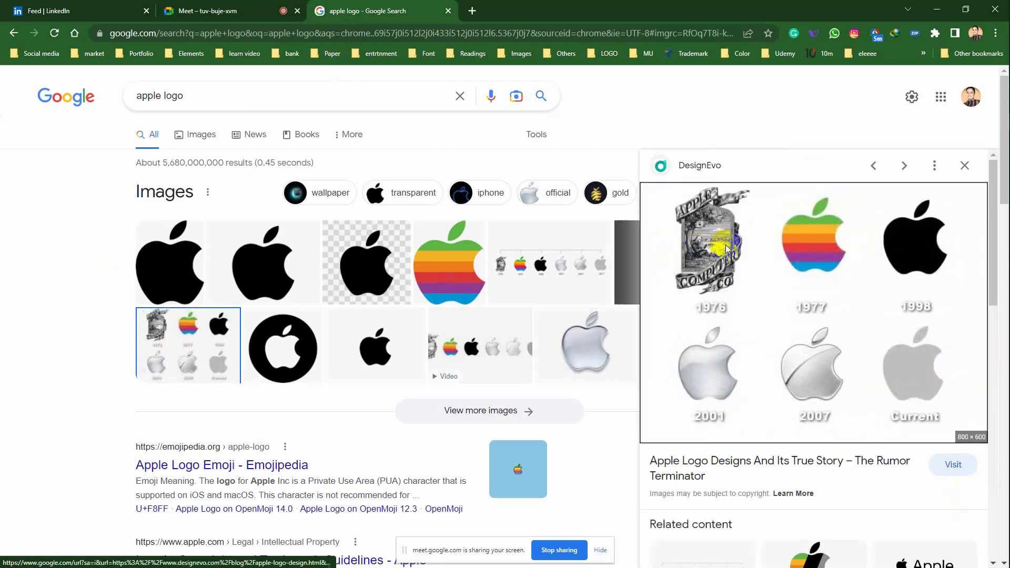
left_click(666, 240)
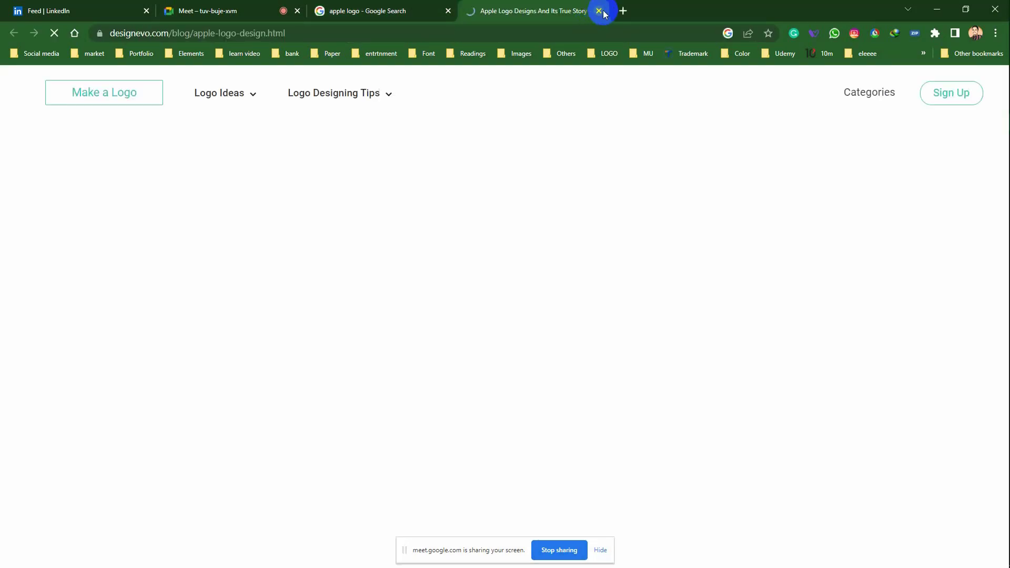
left_click(599, 10)
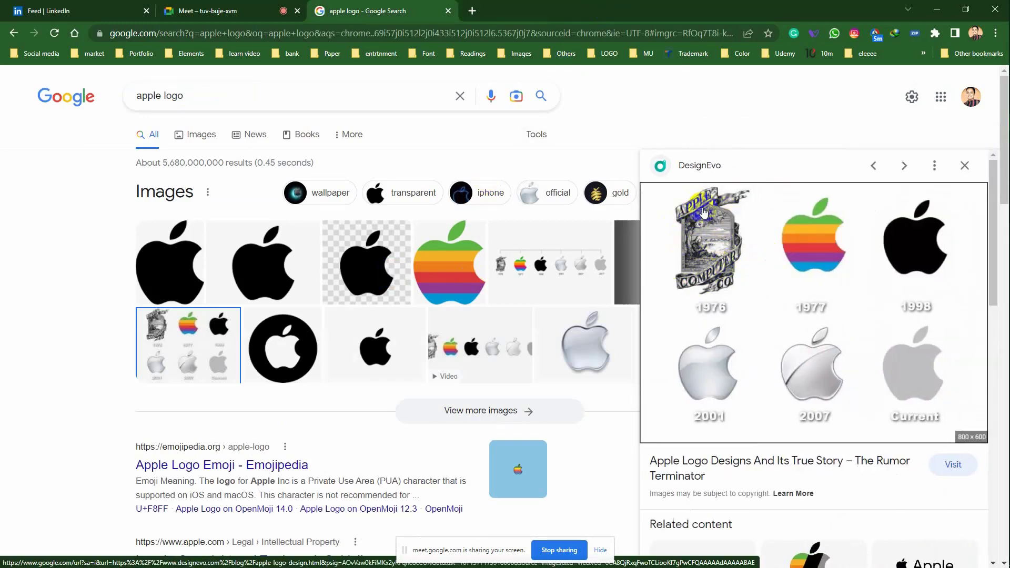
left_click(720, 237)
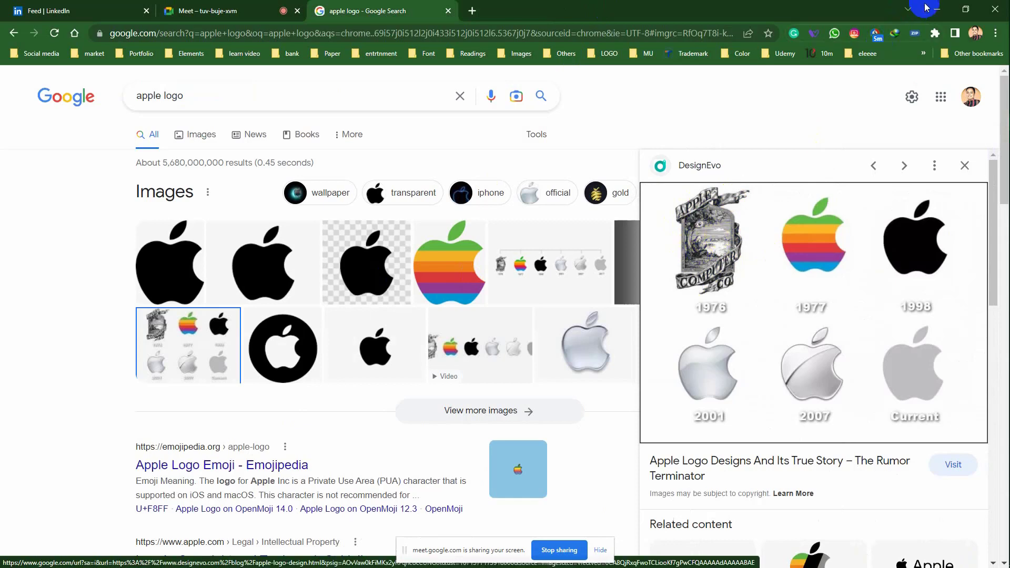
Return to Photoshop and show the 02.wordmark layer with the Google and FedEx slide
left_click(937, 9)
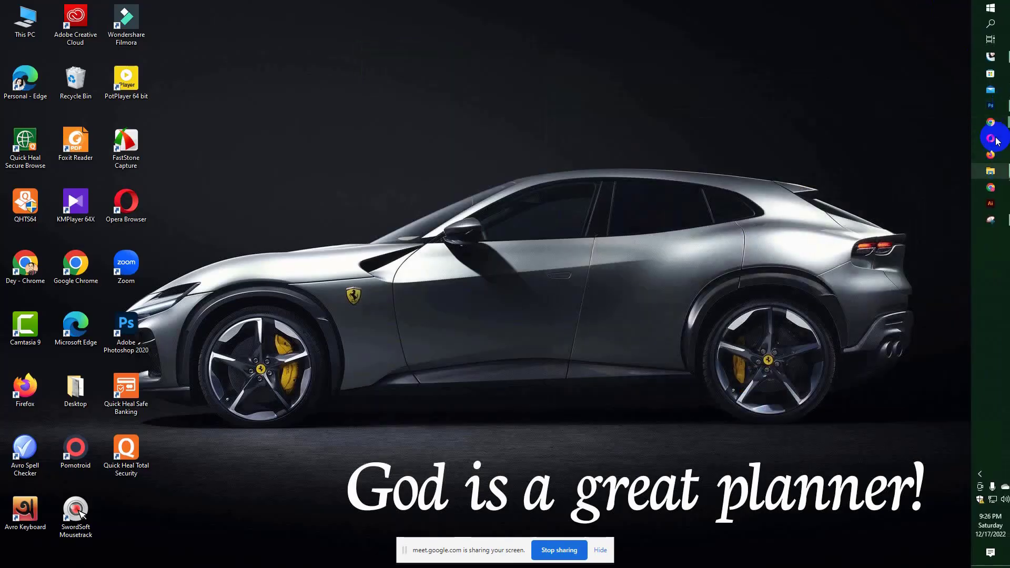
left_click(991, 105)
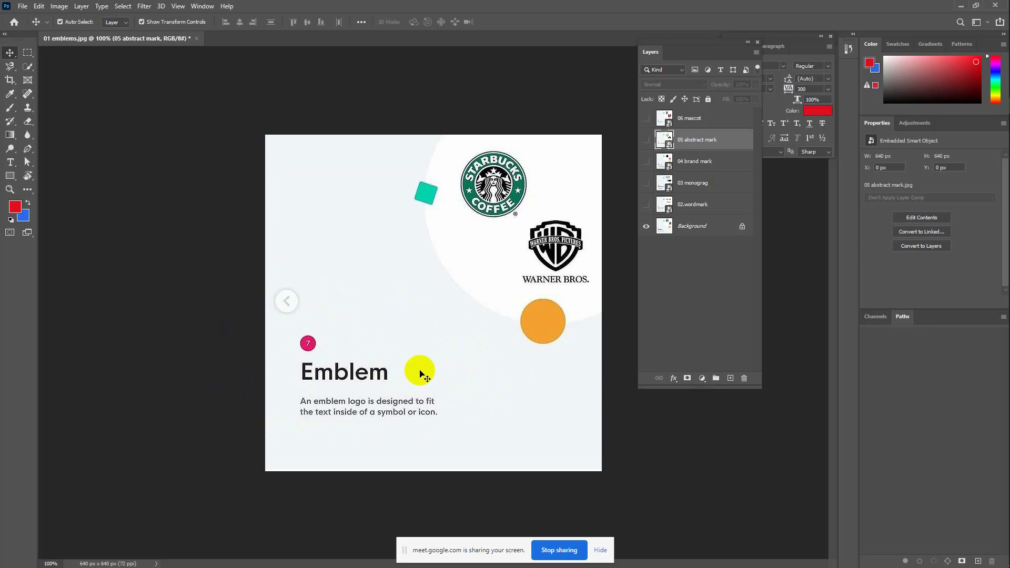
left_click(646, 204, "alt")
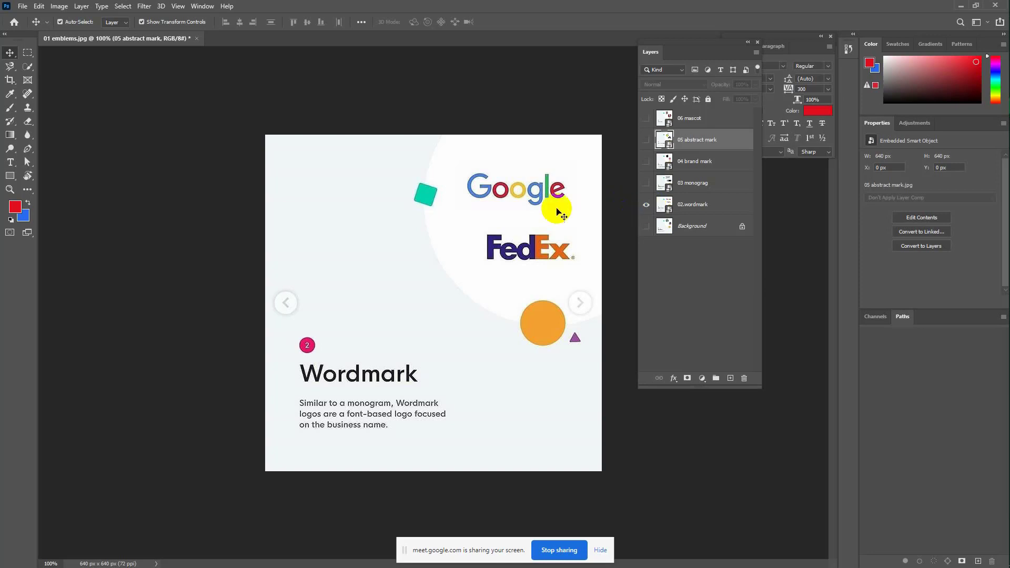
Swap the Wordmark layer for the 03 monograg Monograms slide, then return to Chrome
left_click(646, 206)
left_click(647, 183)
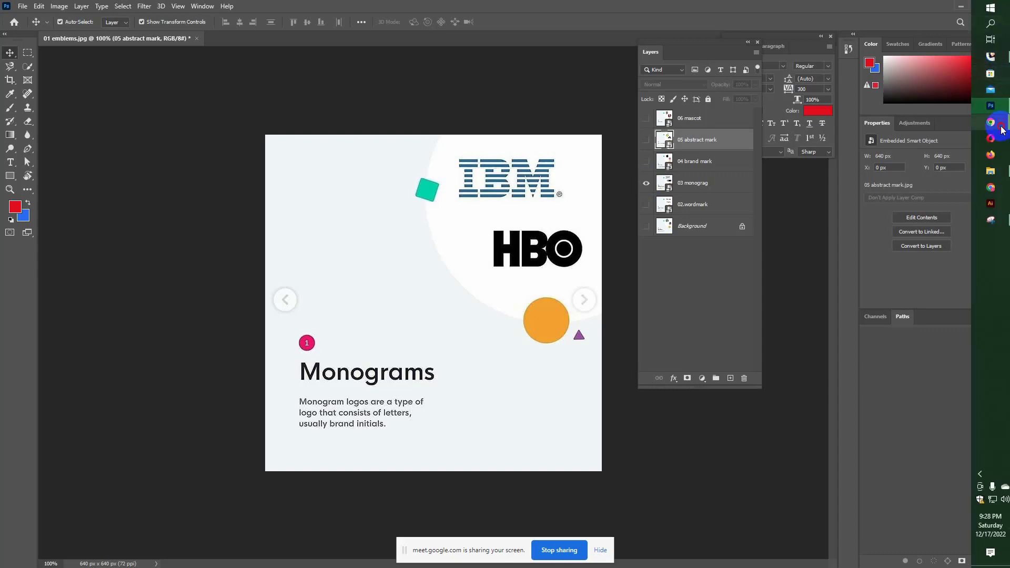
mouse_move(991, 122)
left_click(915, 129)
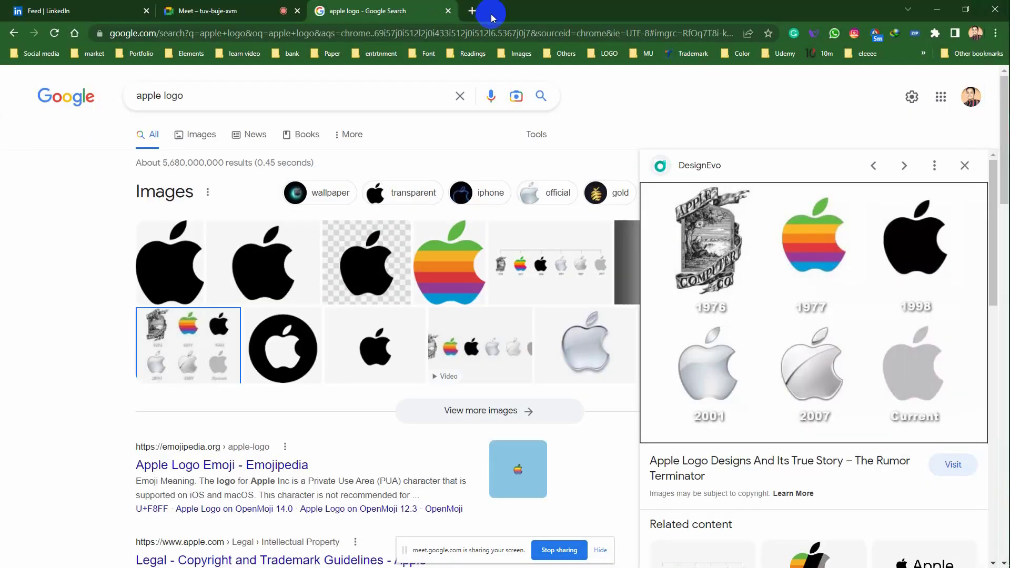
Search 'ibm full meaning' and highlight the International Business Machines result heading
left_click(472, 11)
left_click(365, 33)
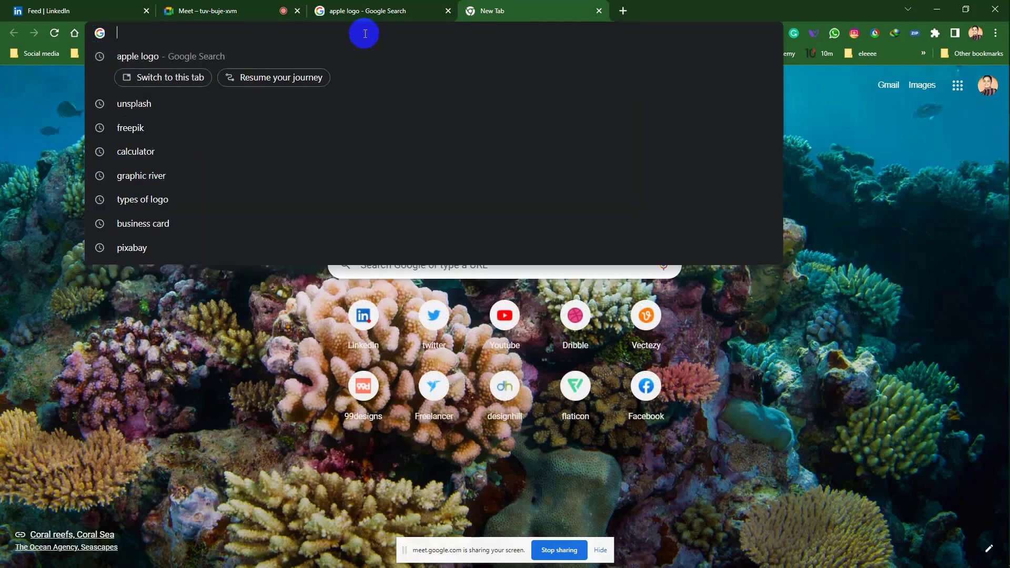
type("ib")
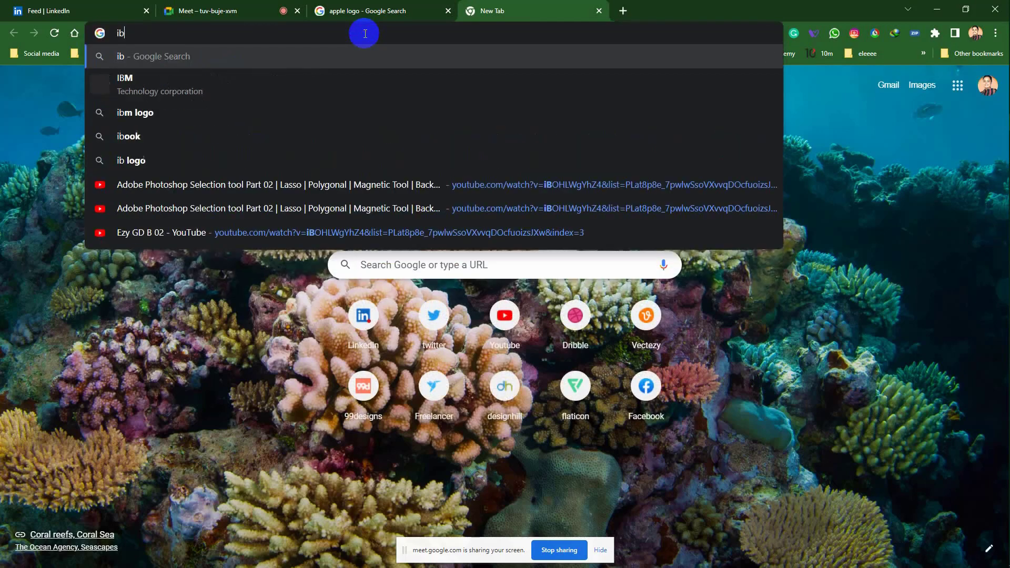
type("m fu")
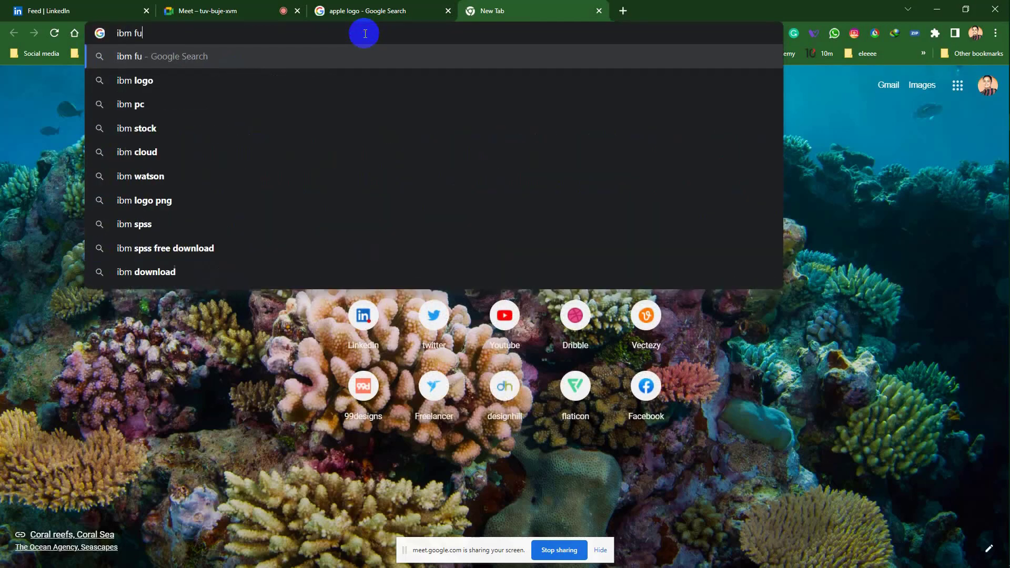
type("ll mean")
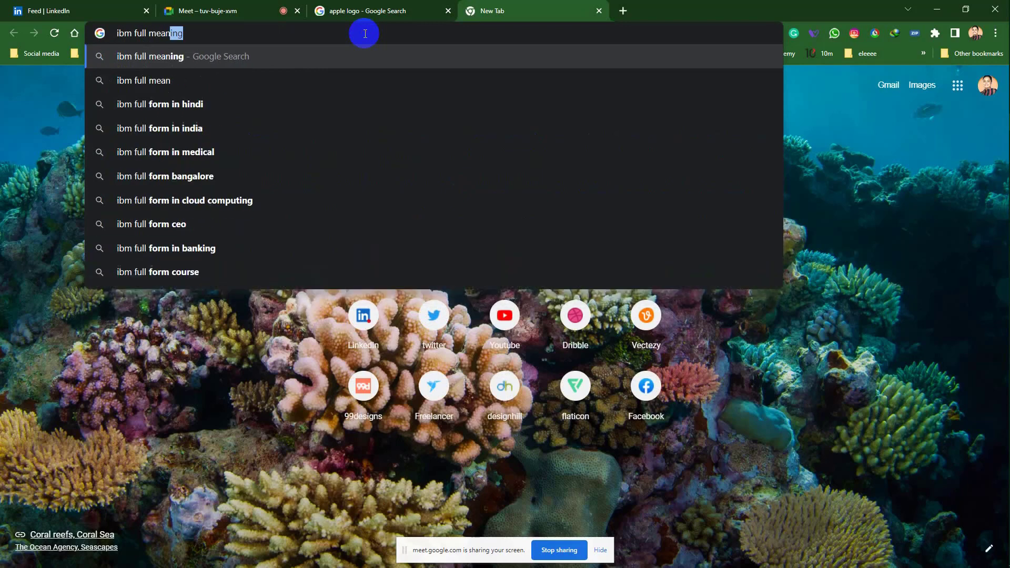
type("ing")
key("Return")
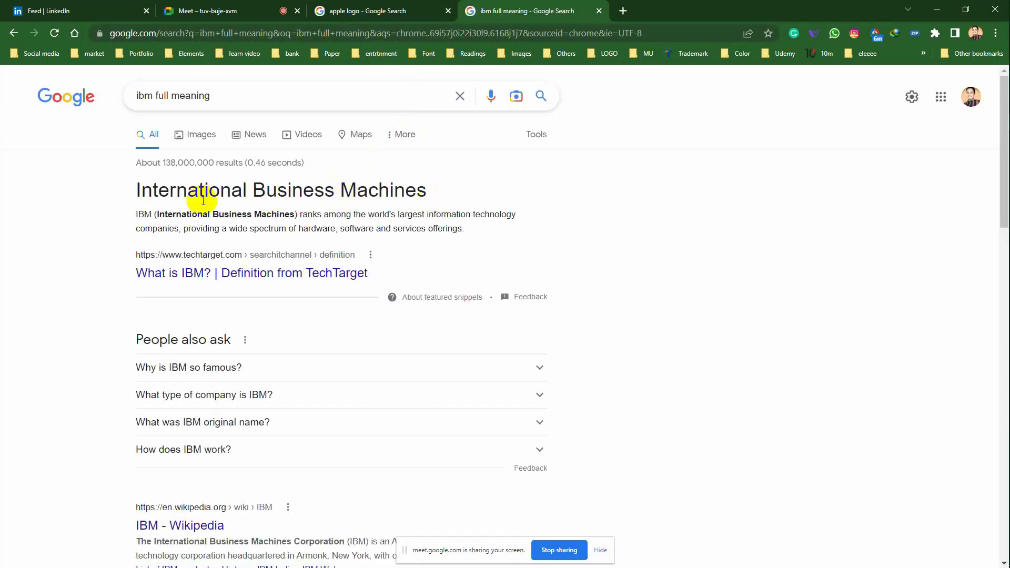
left_click_drag(125, 187, 450, 193)
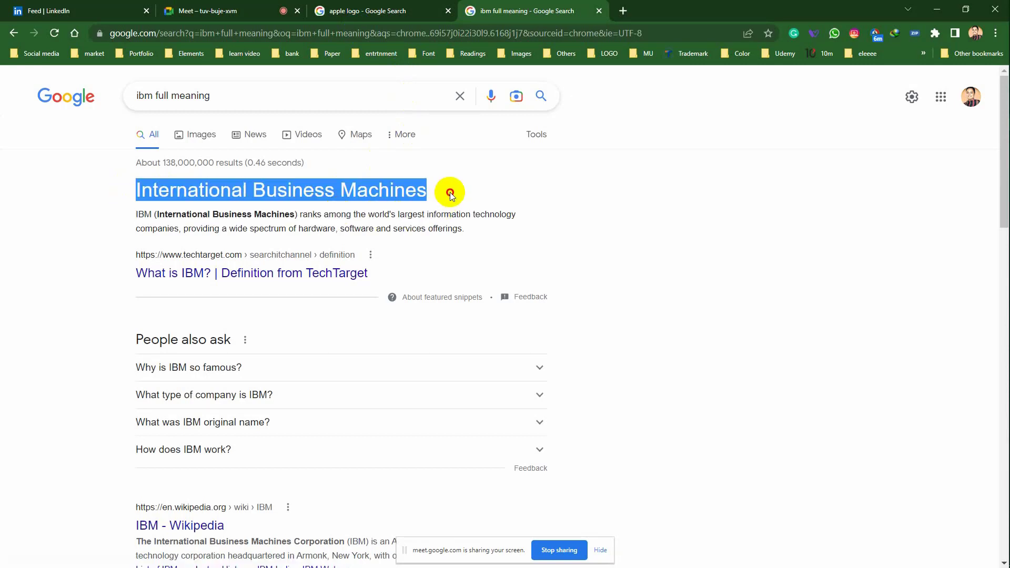
left_click(149, 96)
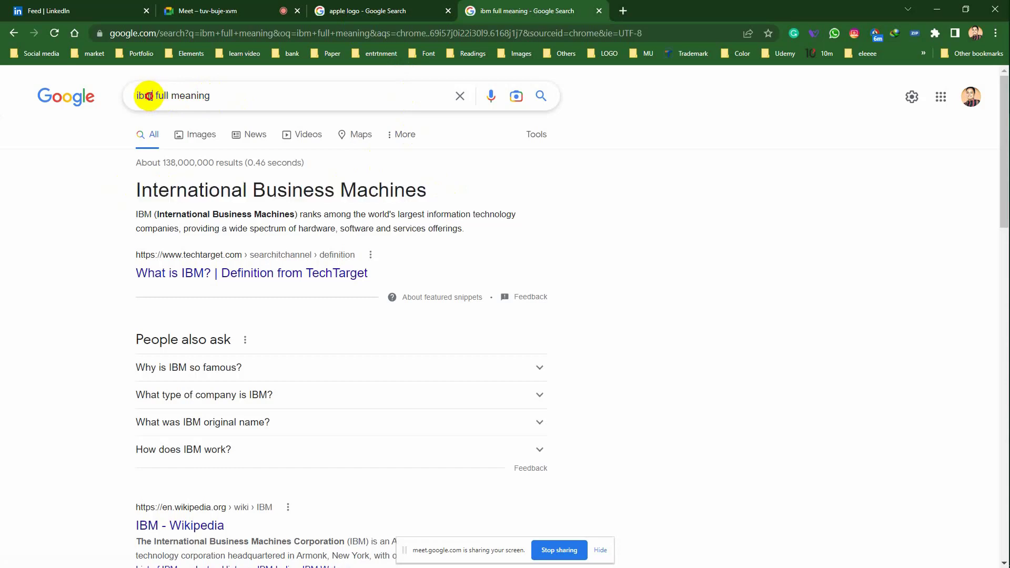
Change the query to 'Nasa full meaning', run it, and minimize the browser
left_click_drag(149, 95, 111, 94)
type("N")
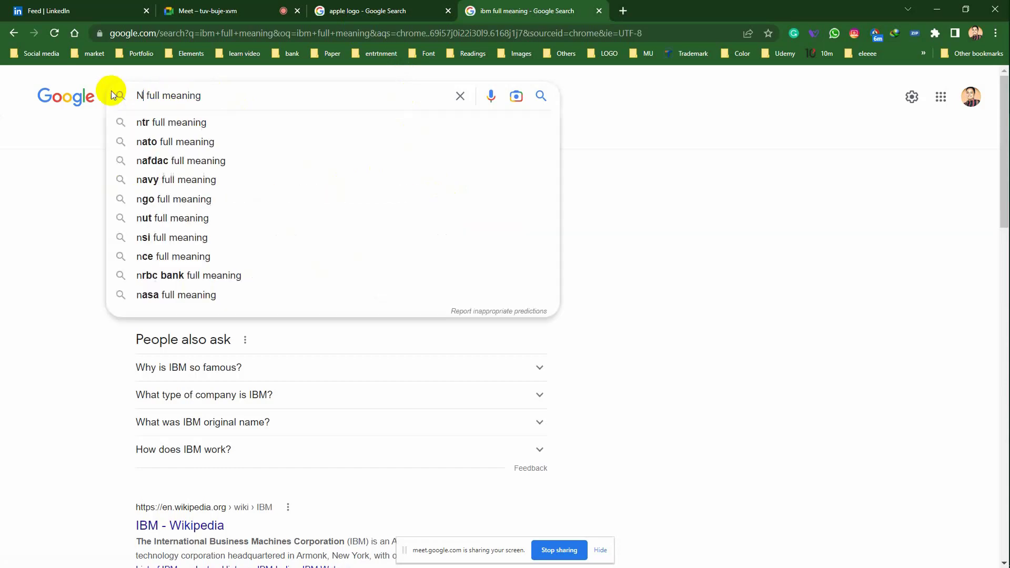
type("asa")
key("Return")
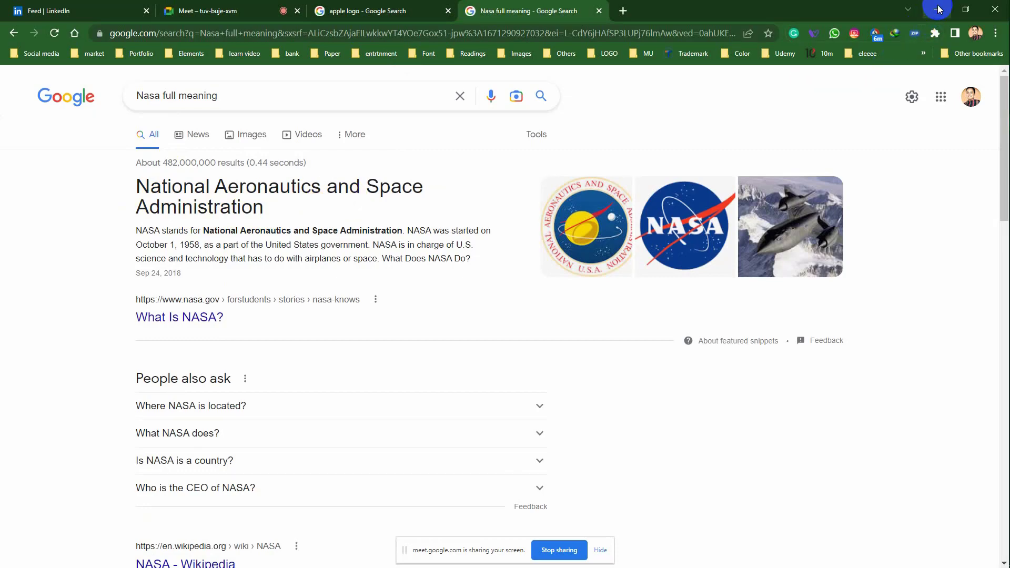
left_click(937, 10)
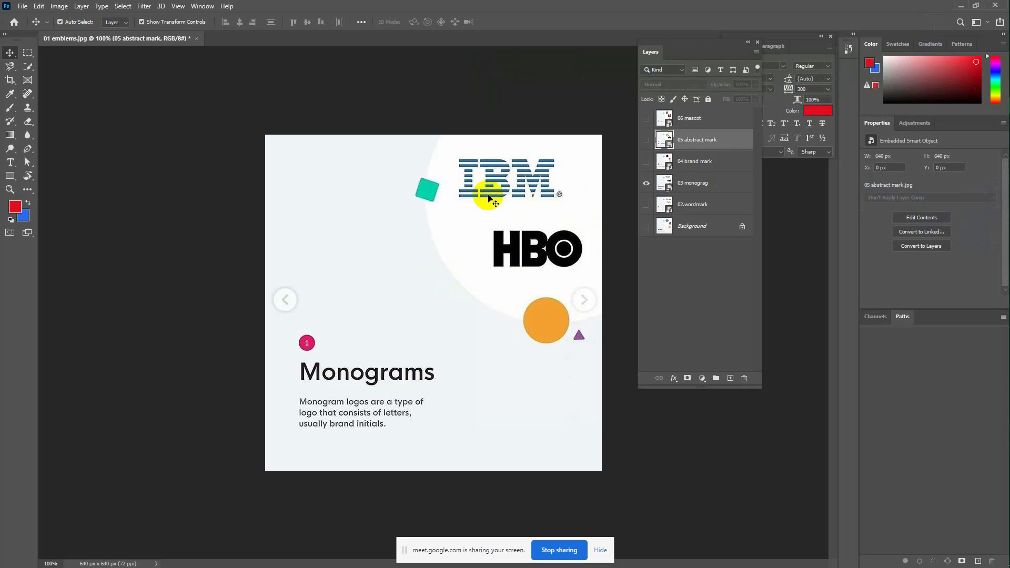
Hide the 03 monograg layer, leaving the canvas empty
left_click(646, 183)
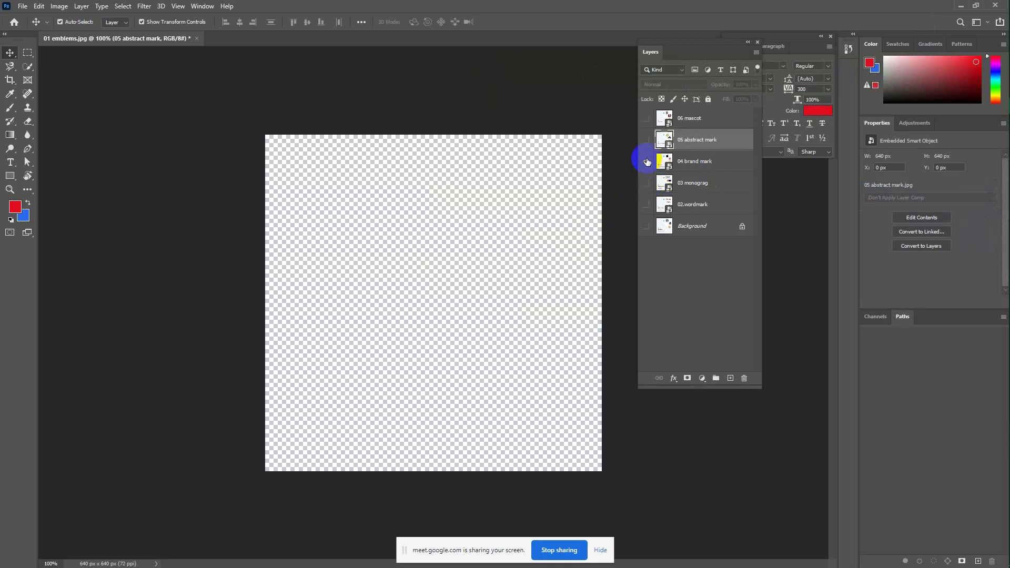
Briefly show the 04 brand mark Symbols slide, then switch to the 05 abstract mark layer
left_click(647, 162)
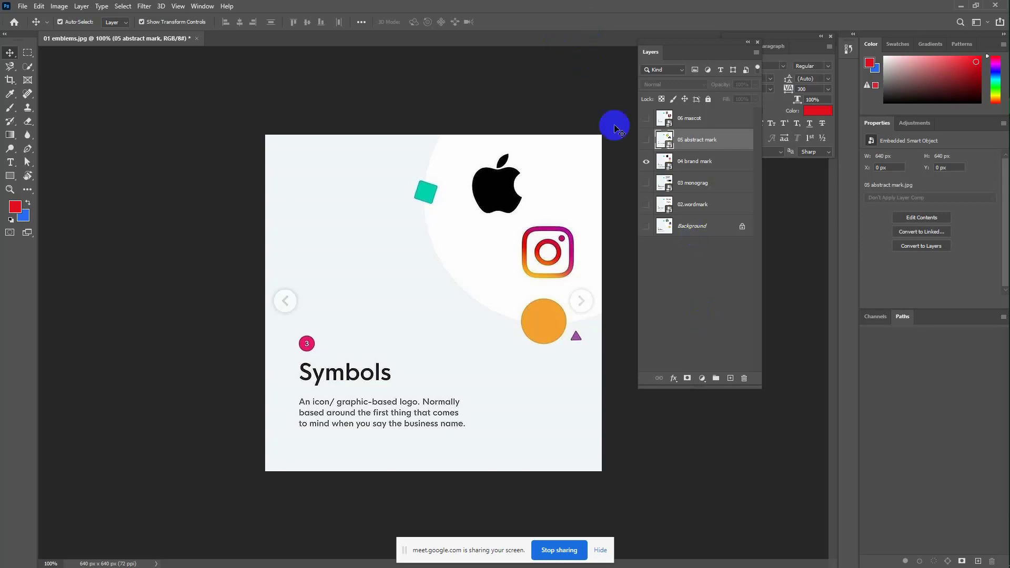
left_click(646, 162)
left_click(645, 140)
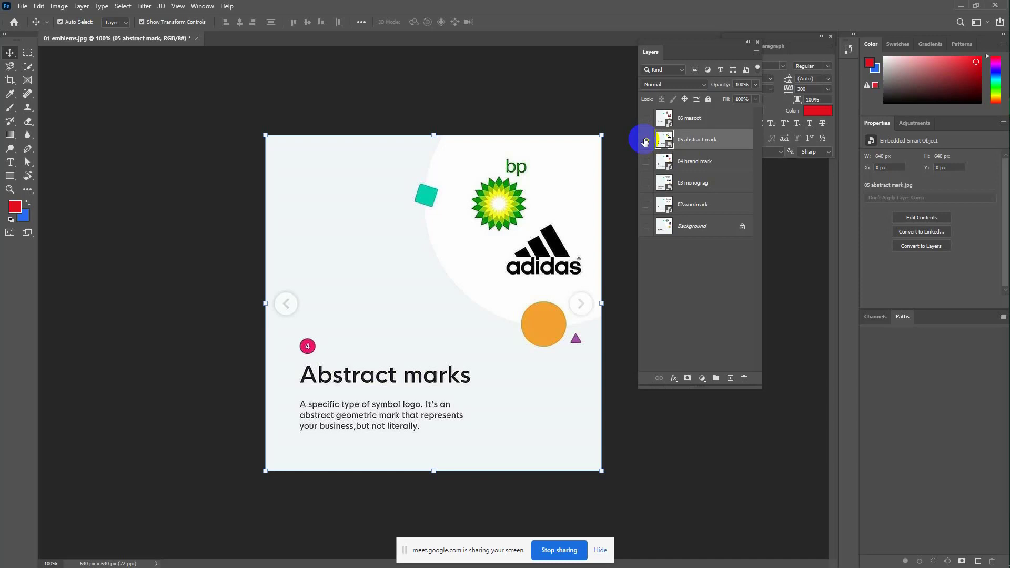
left_click(645, 142)
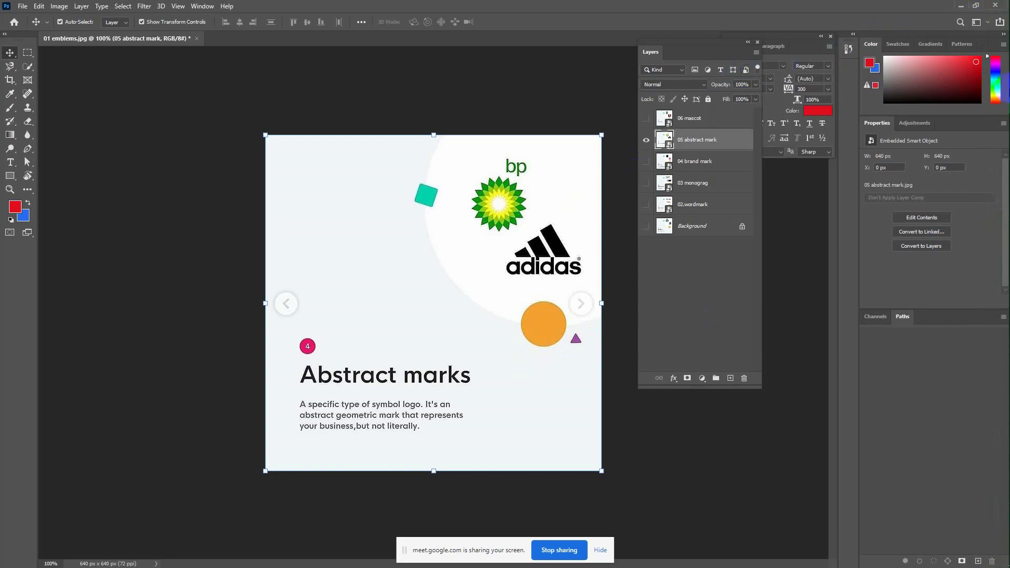
mouse_move(990, 124)
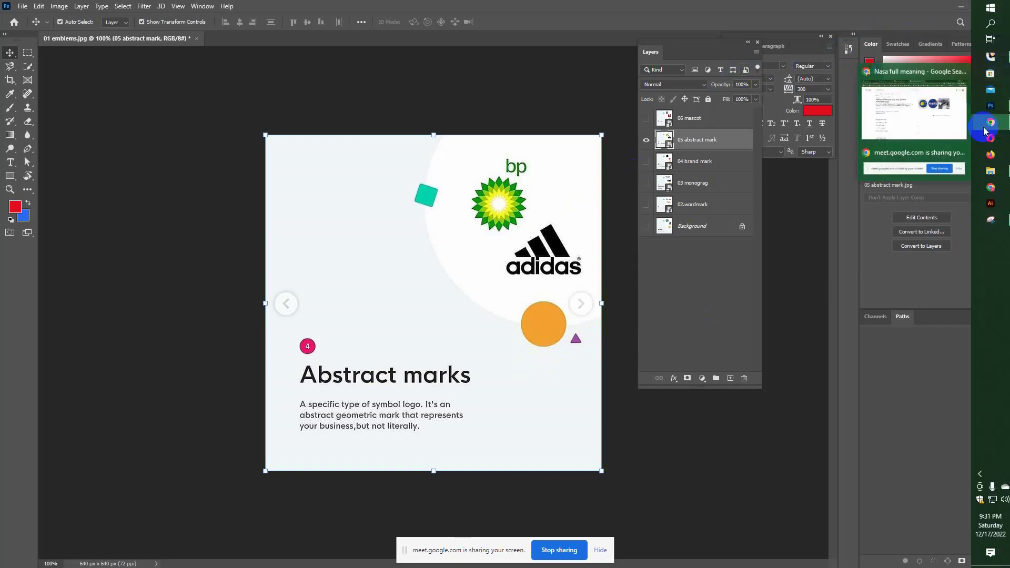
Back in Chrome, replace the NASA query with 'nike logo meaning' and run it
left_click(926, 118)
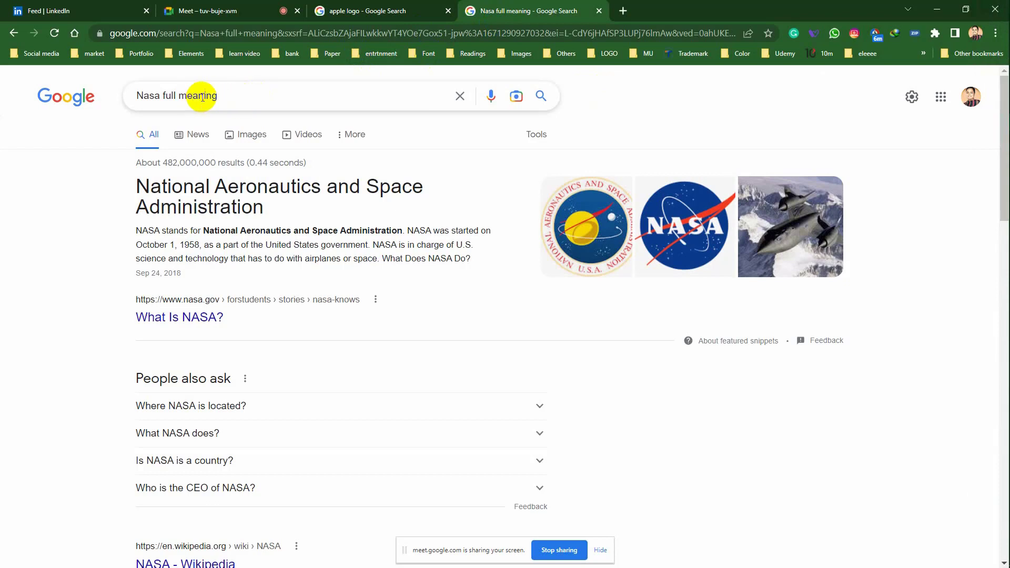
left_click_drag(174, 95, 108, 97)
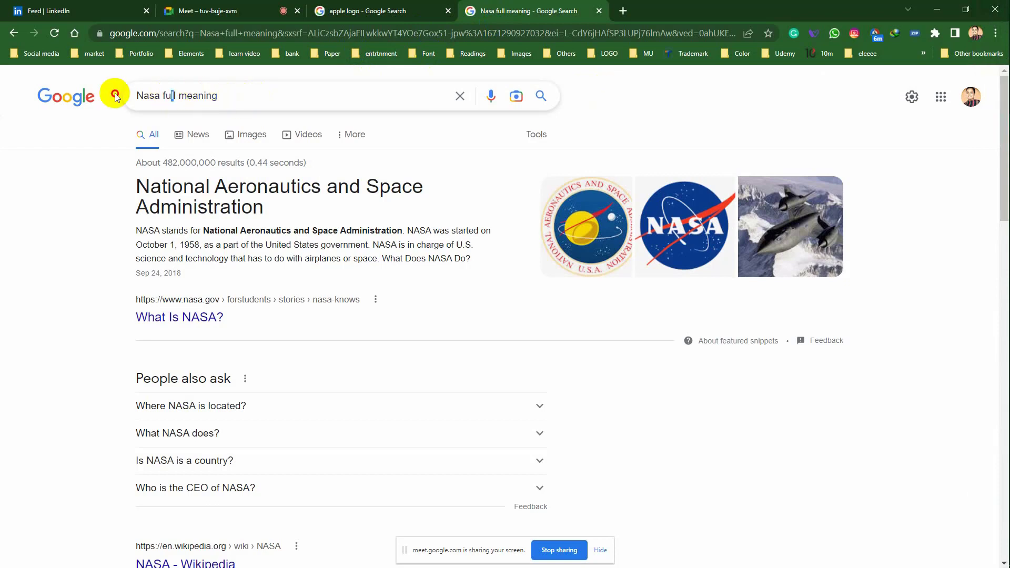
type("ni")
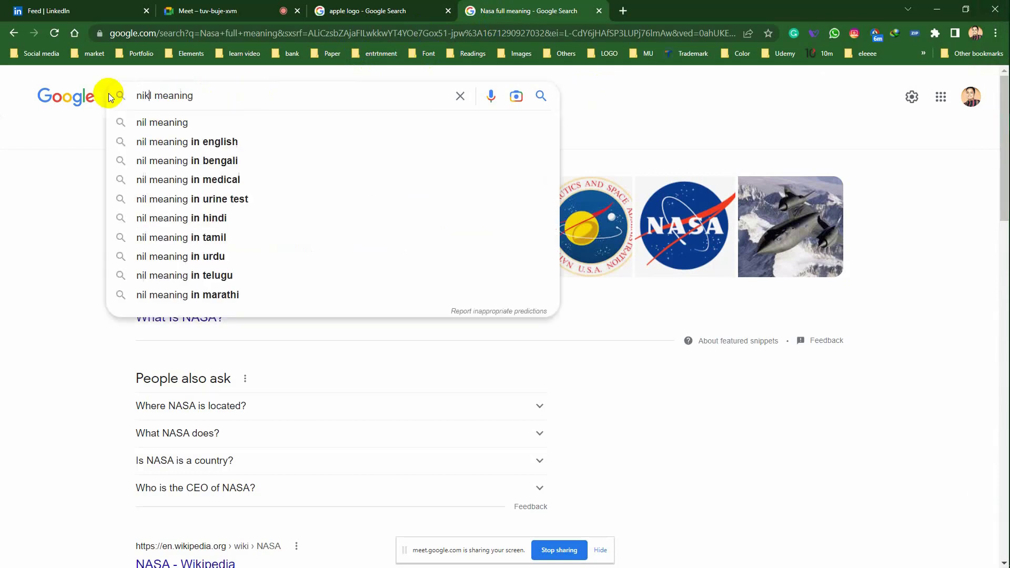
type("ke logo")
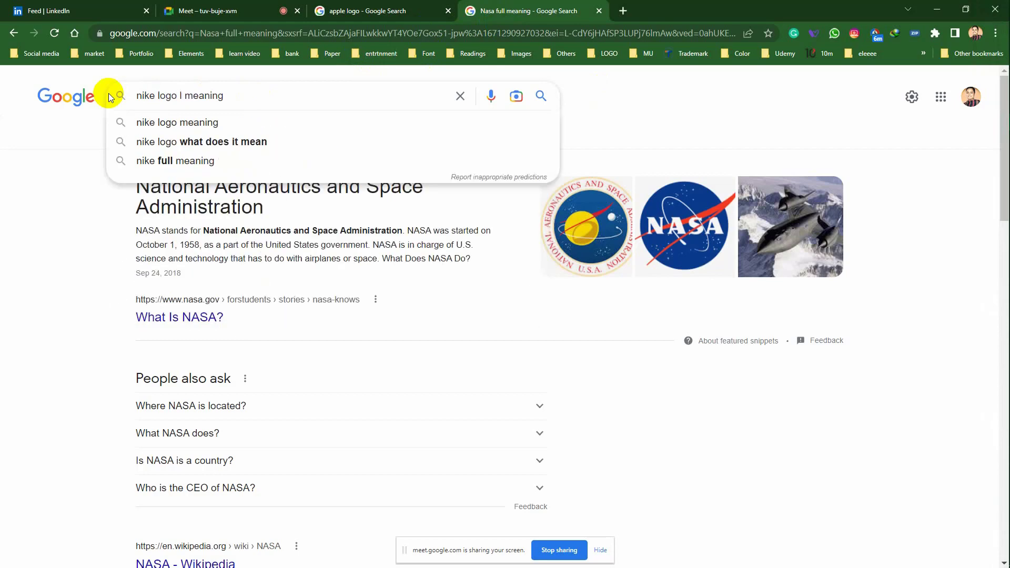
key("Delete")
key("Return")
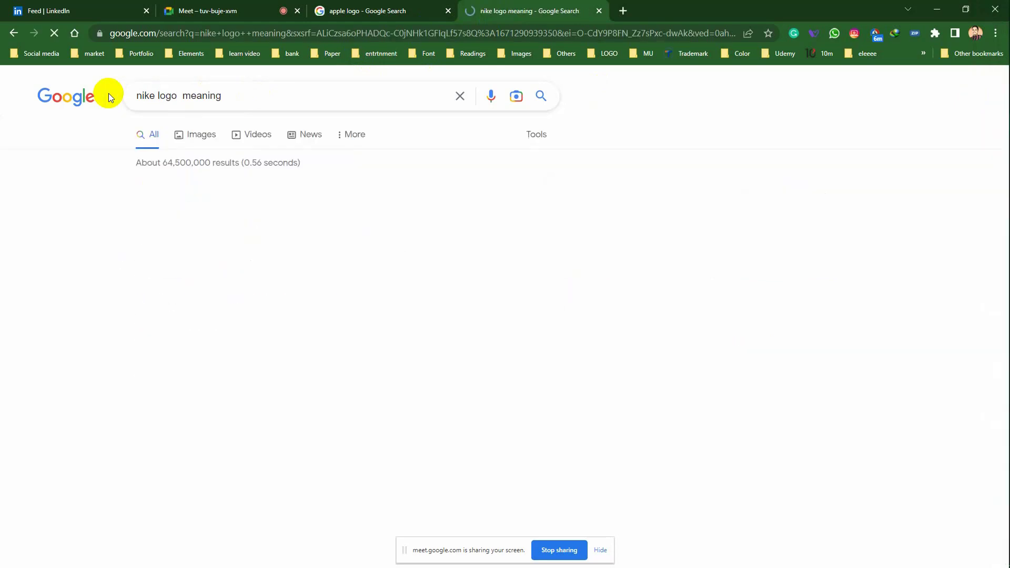
scroll(240, 257, "down", 1)
scroll(239, 257, "down", 5)
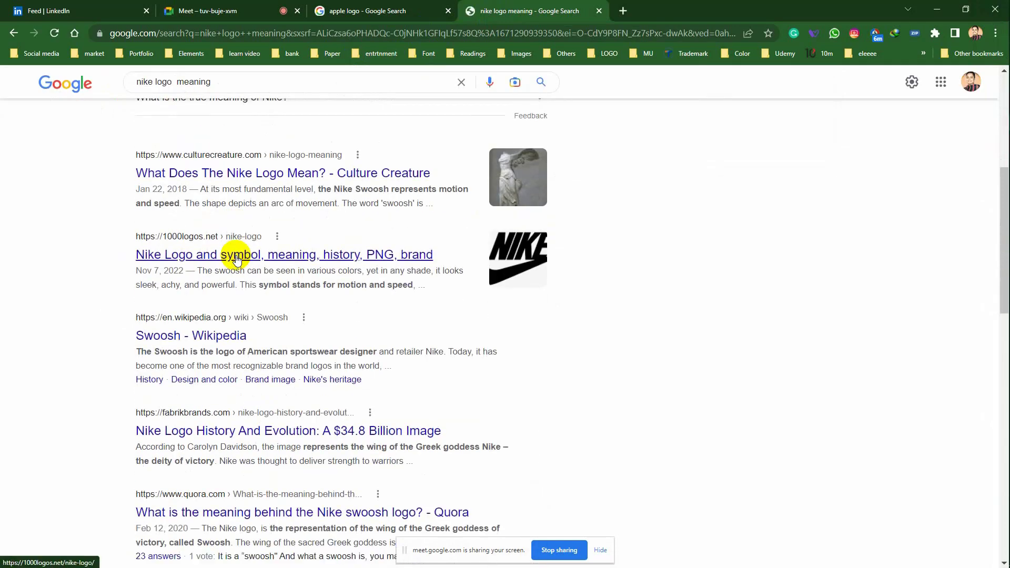
scroll(236, 259, "up", 5)
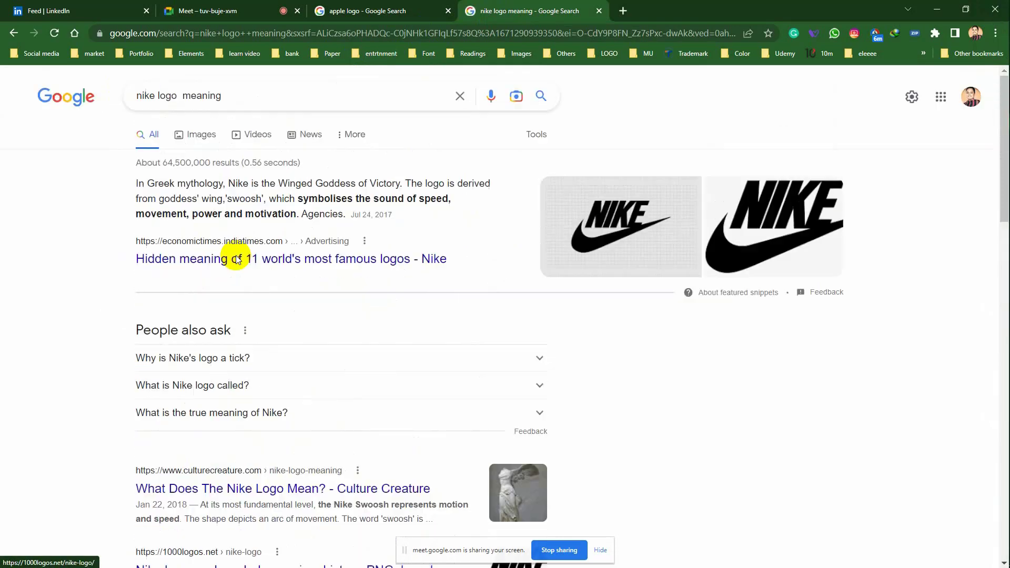
Browse the image results for Nike swoosh logos, Nike SB and sneakers
left_click(200, 141)
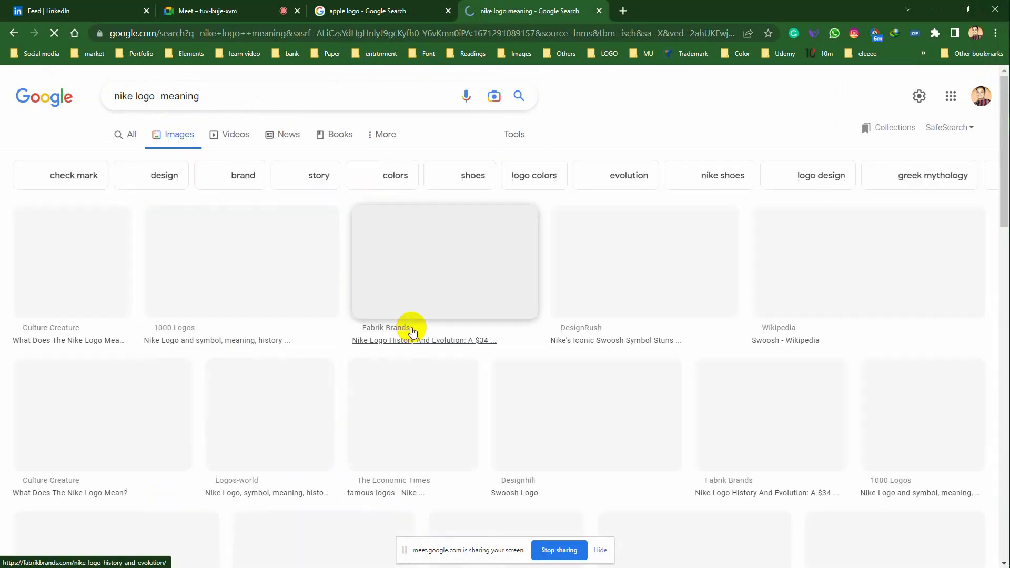
scroll(314, 333, "down", 5)
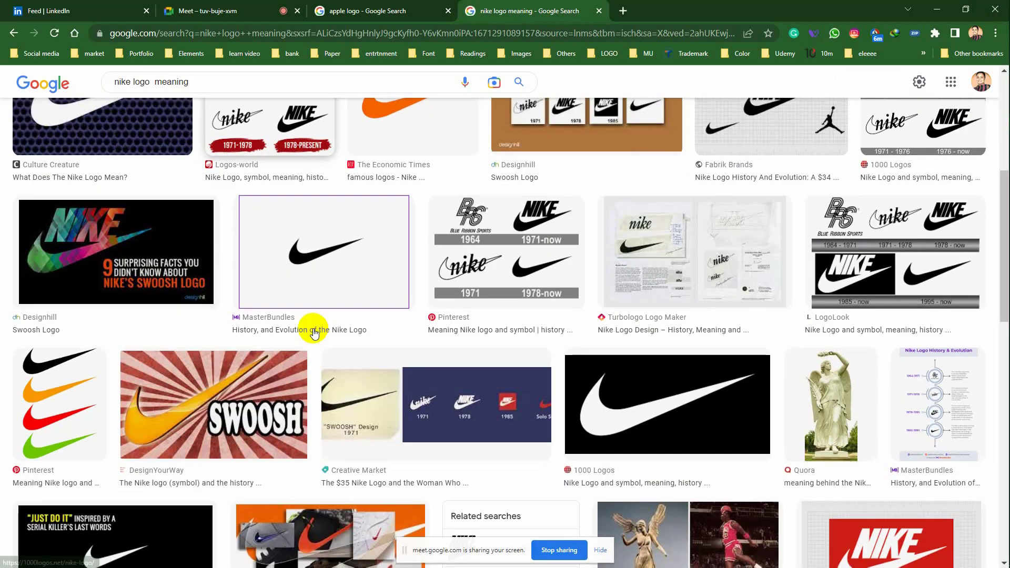
scroll(314, 333, "down", 5)
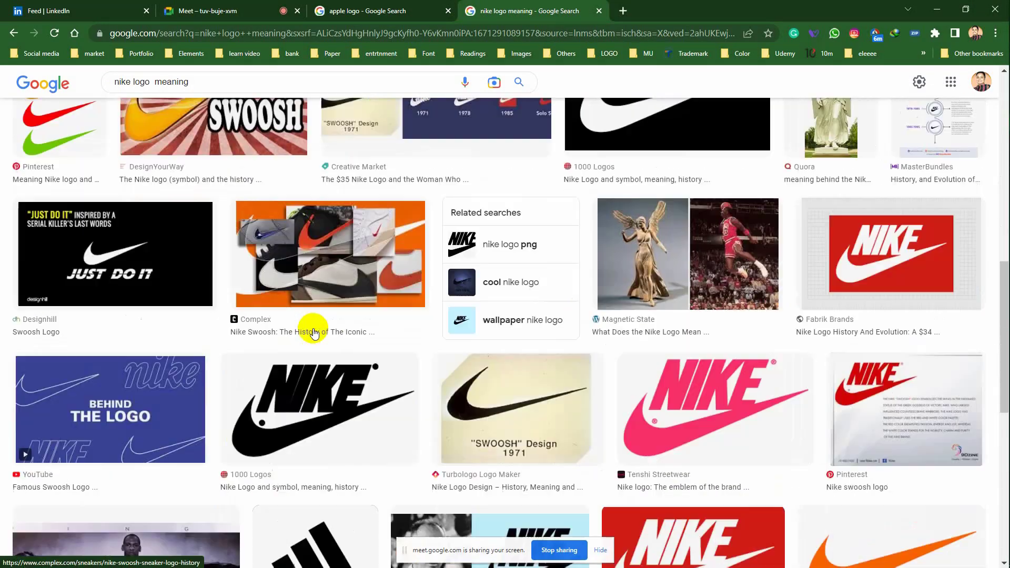
scroll(313, 331, "down", 6)
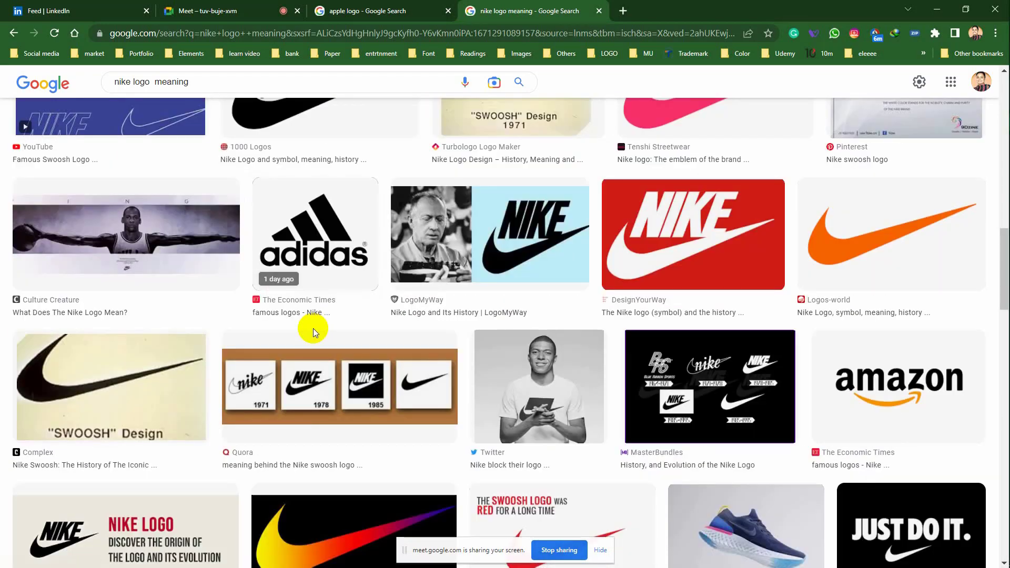
scroll(314, 331, "down", 5)
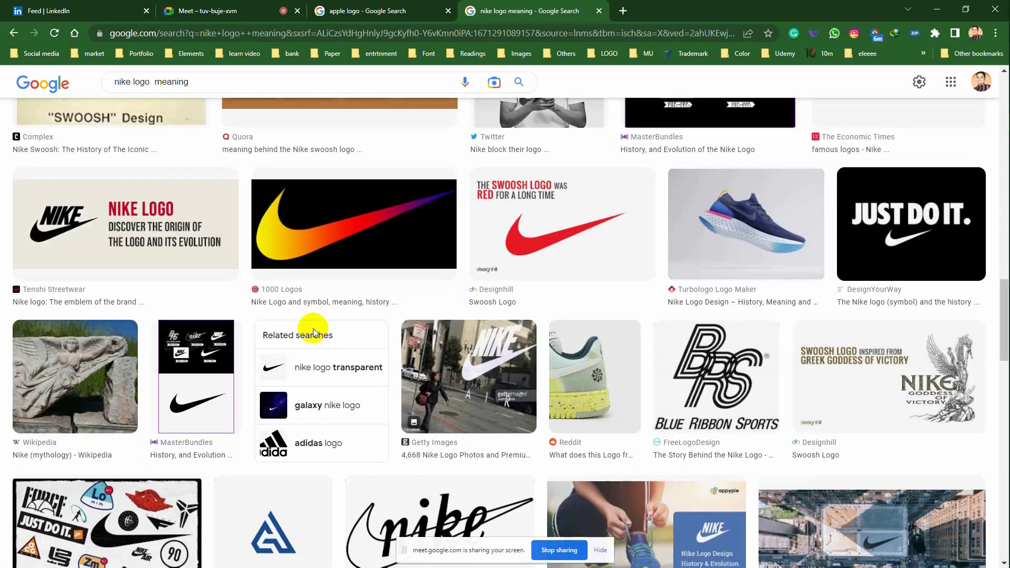
scroll(313, 332, "down", 4)
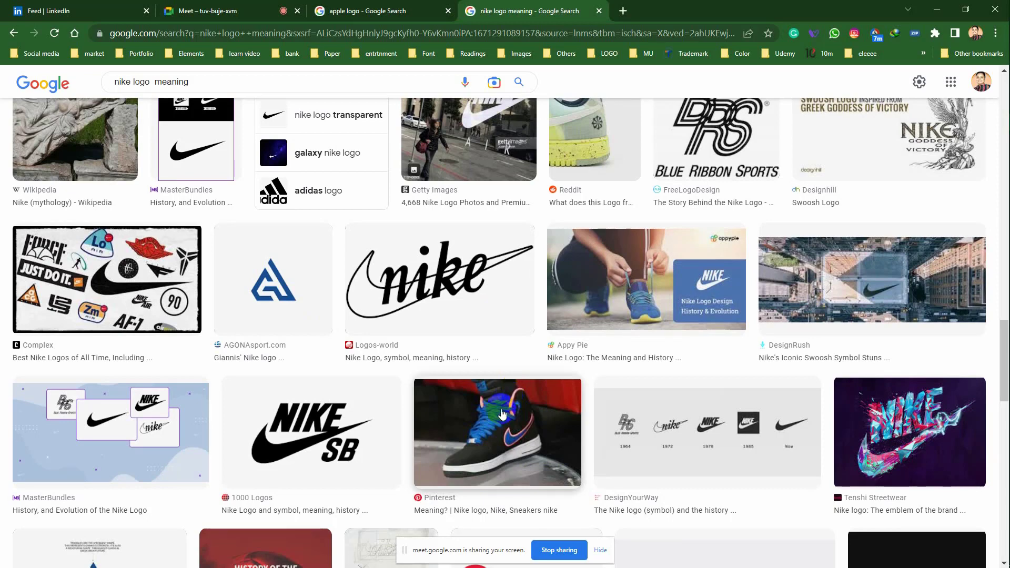
Preview the Pinterest image of the Nike swoosh sneaker, then bring Photoshop back in front
left_click(500, 416)
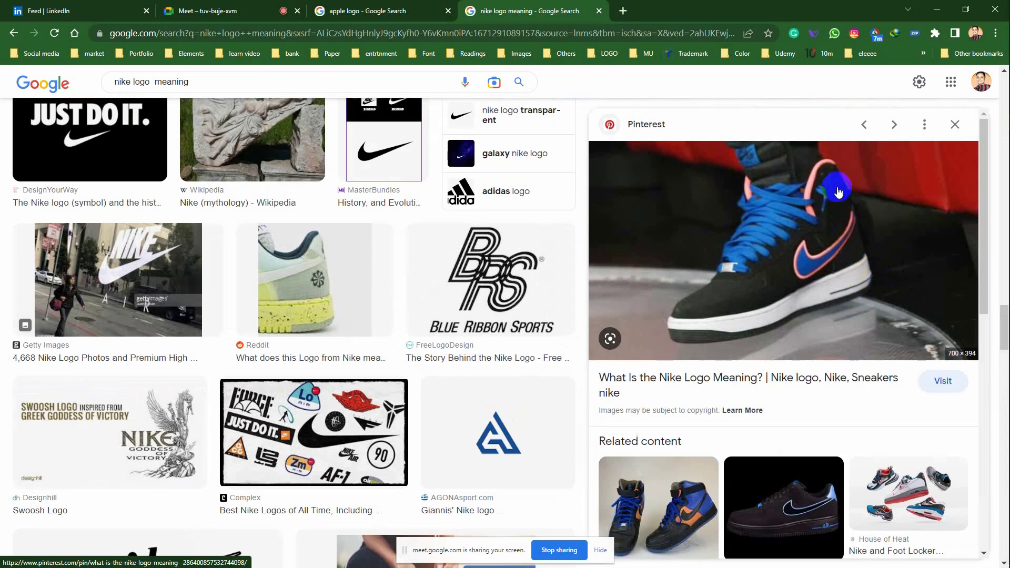
left_click(698, 330)
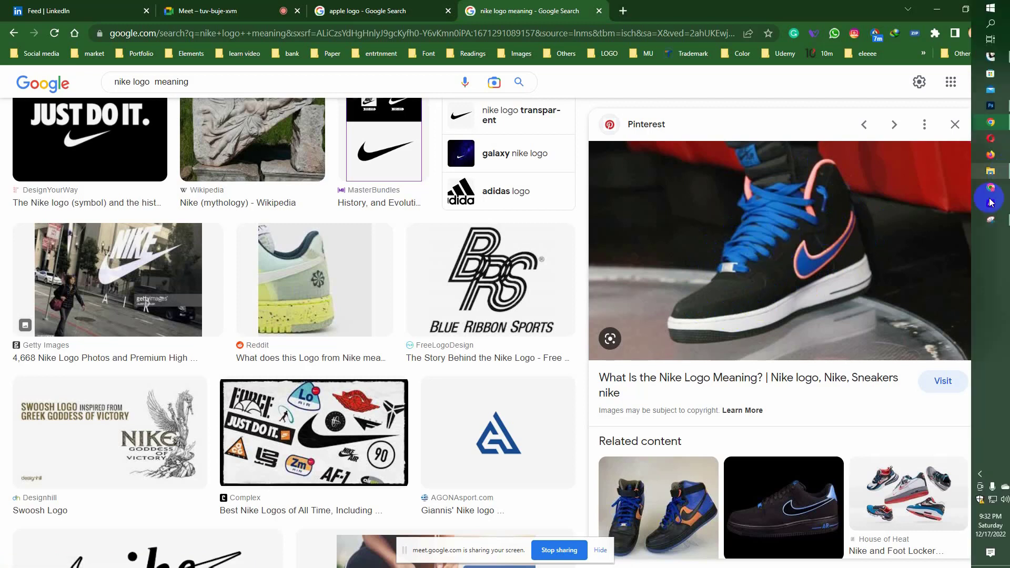
Hide the 05 abstract mark layer and show 06 mascot, revealing the Pringles and KFC slide
left_click(991, 105)
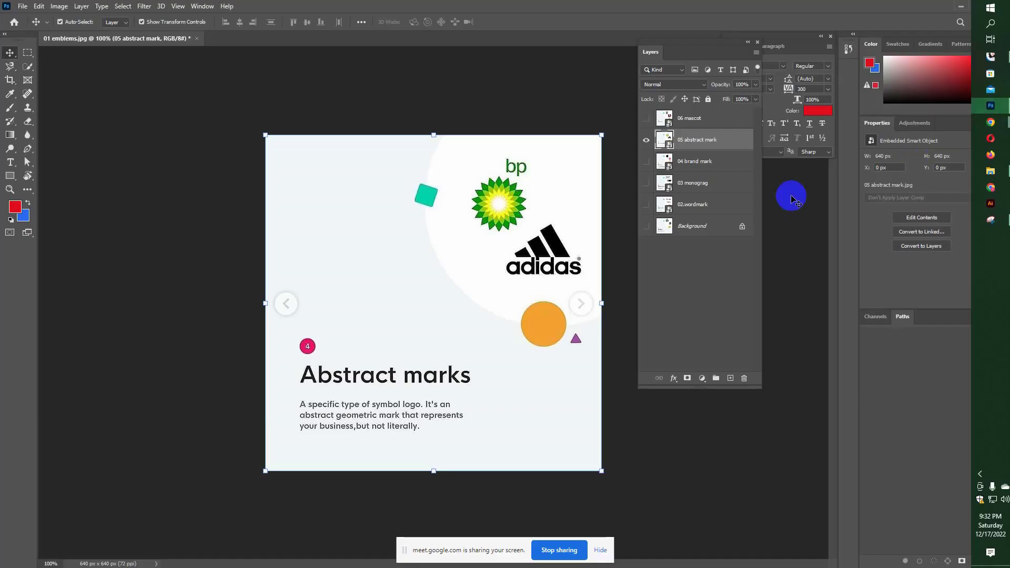
left_click(646, 139)
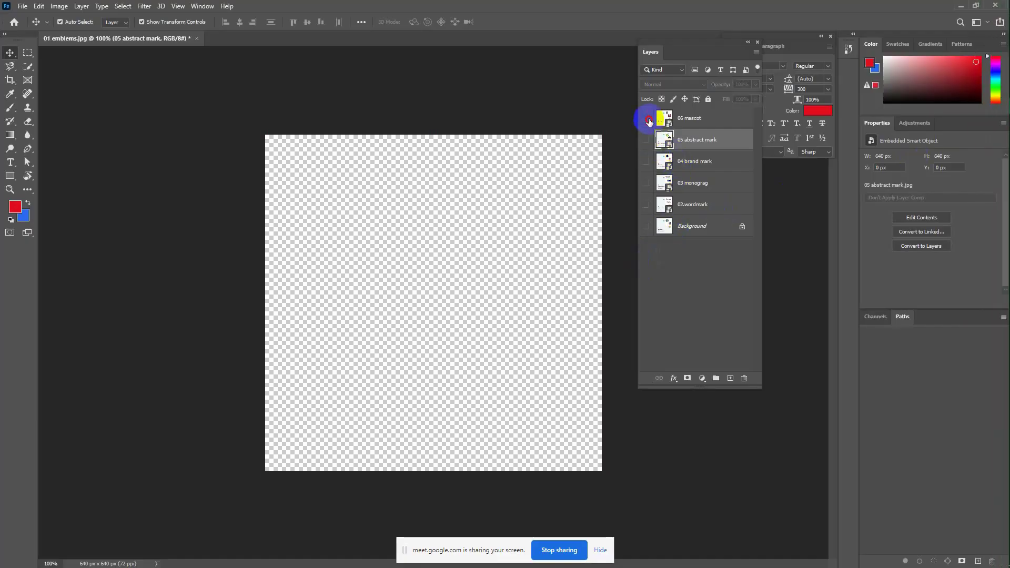
left_click(646, 118)
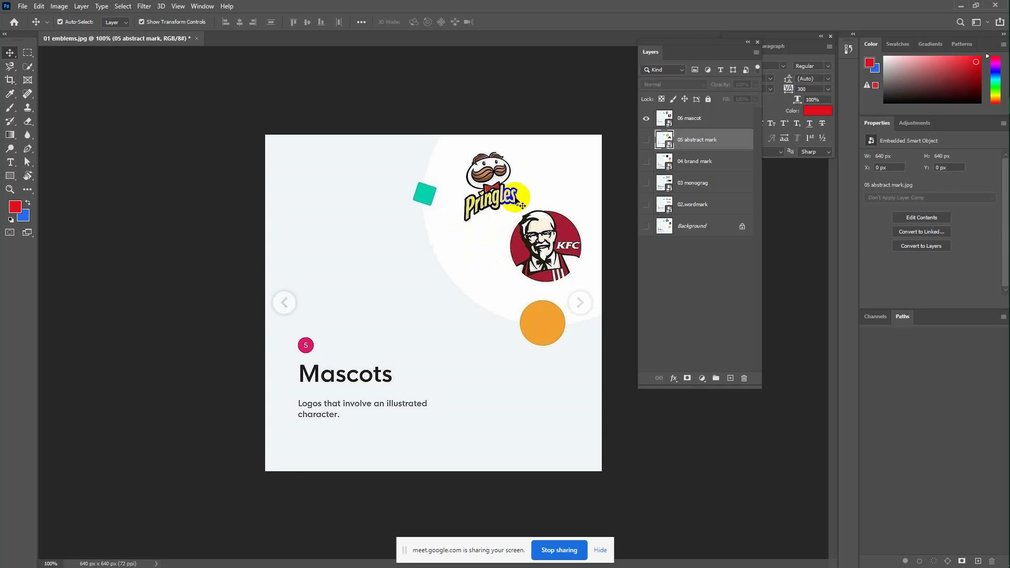
left_click(566, 234)
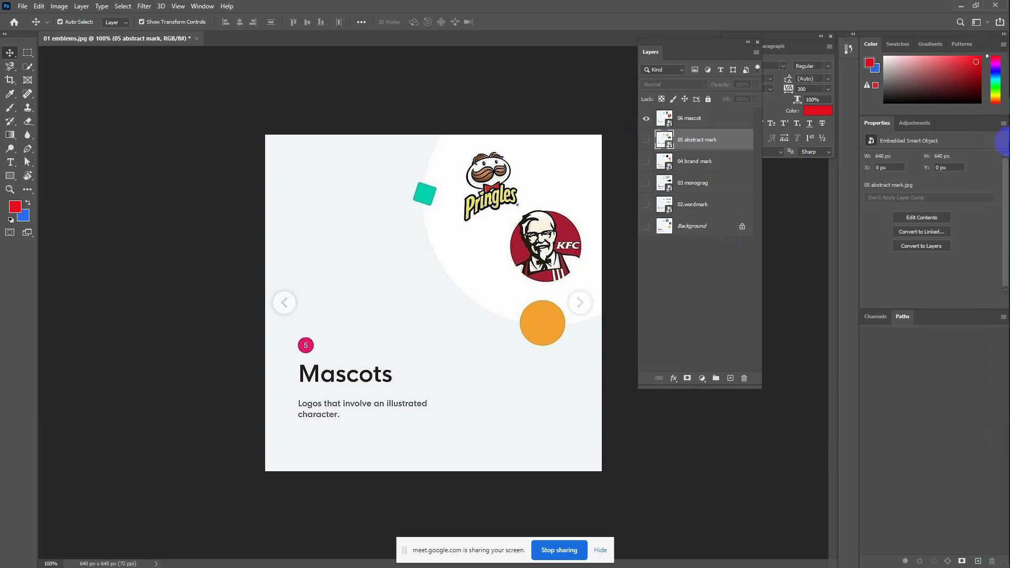
mouse_move(990, 122)
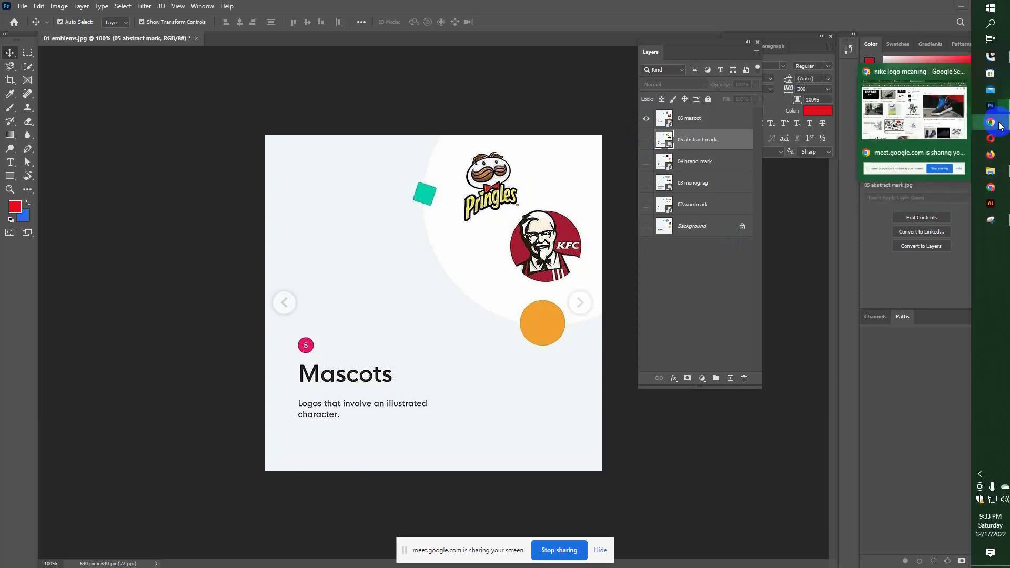
Search Google Images for 'combination mark logo' in a new browser tab
left_click(916, 110)
key("ctrl+t")
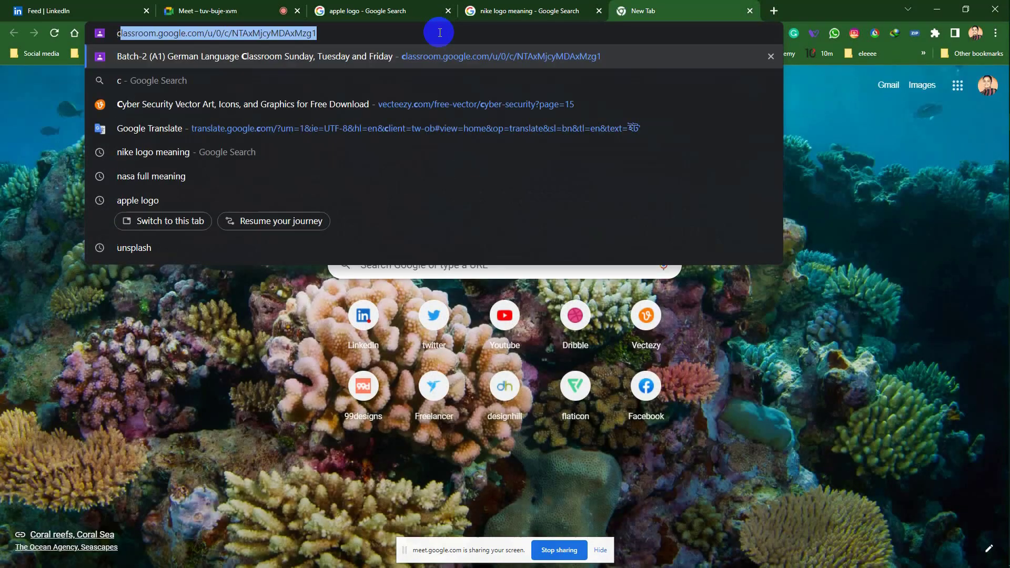
type("combin")
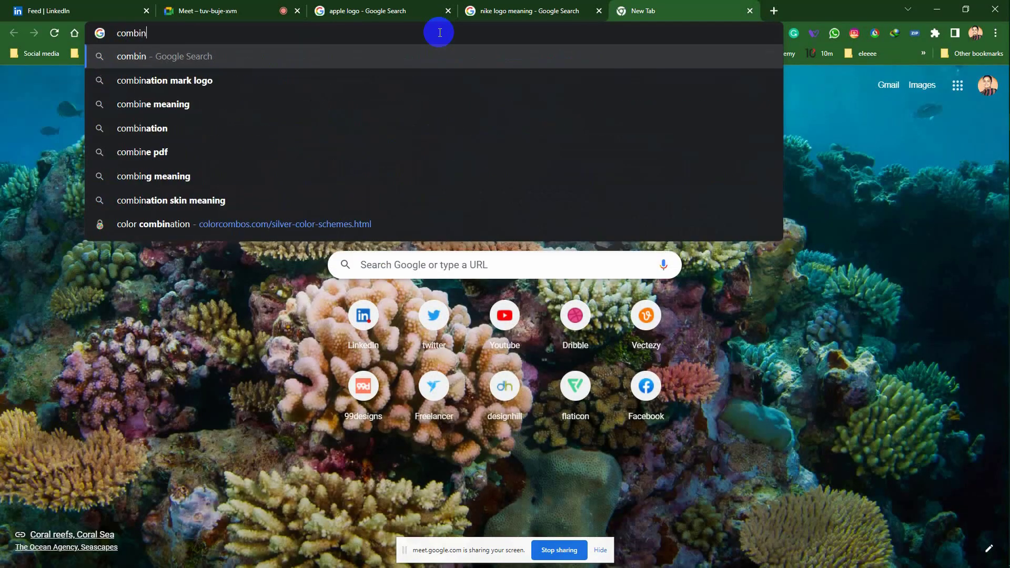
type("ation mark logo")
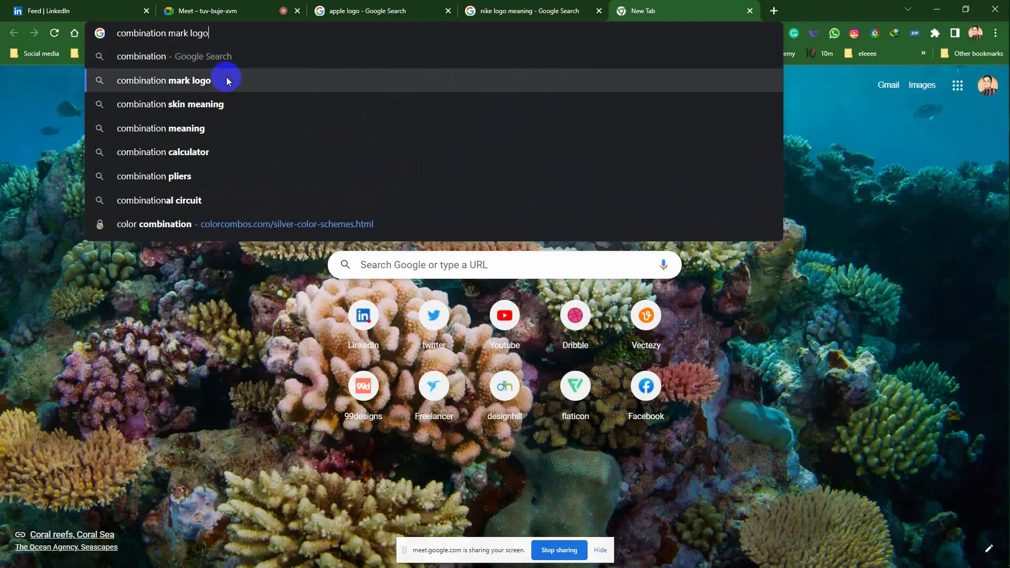
left_click(227, 78)
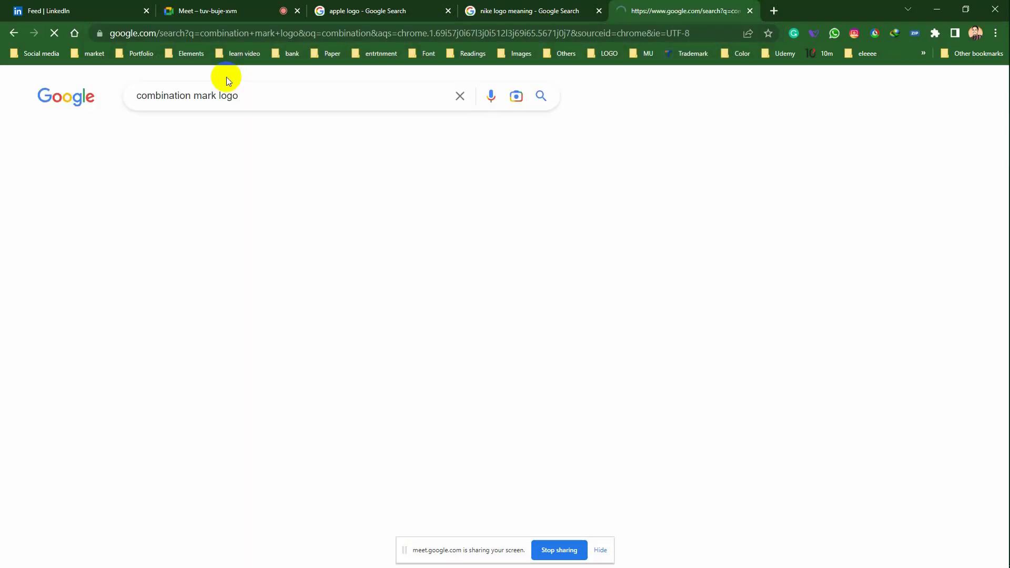
left_click(199, 134)
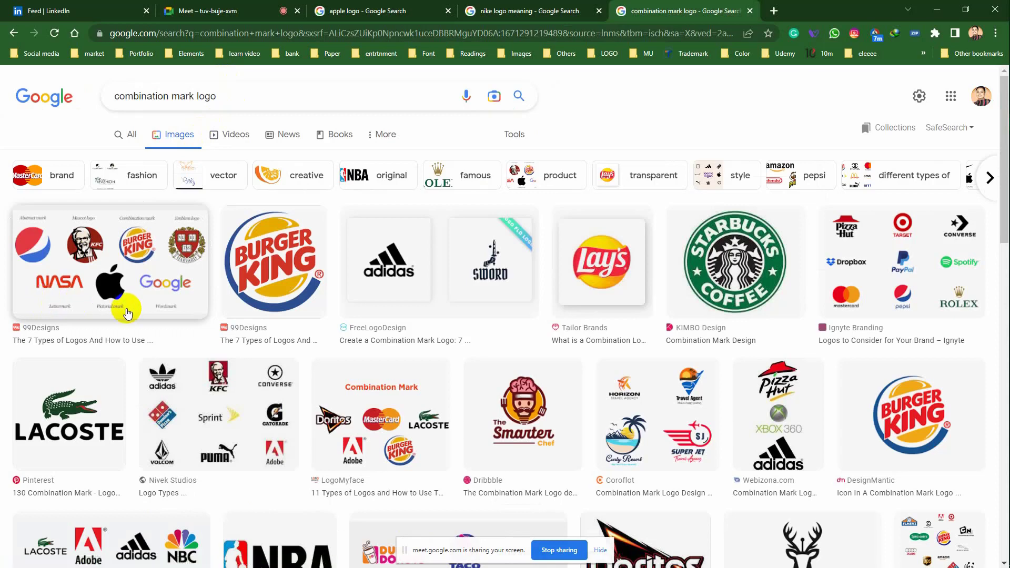
Preview the Burger King combination mark and Ignyte's collection of brand logos
scroll(125, 305, "down", 1)
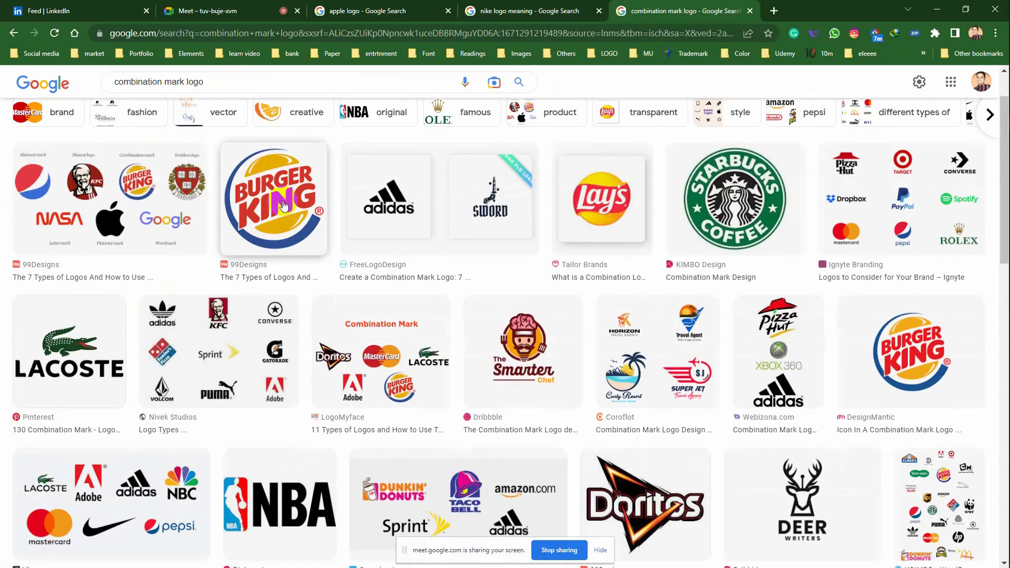
left_click(283, 205)
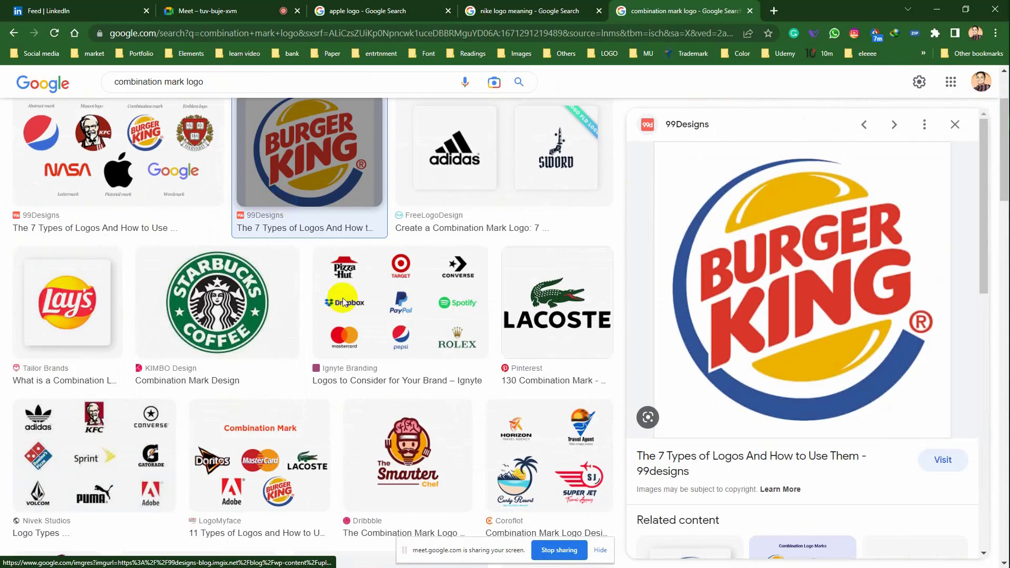
left_click(399, 320)
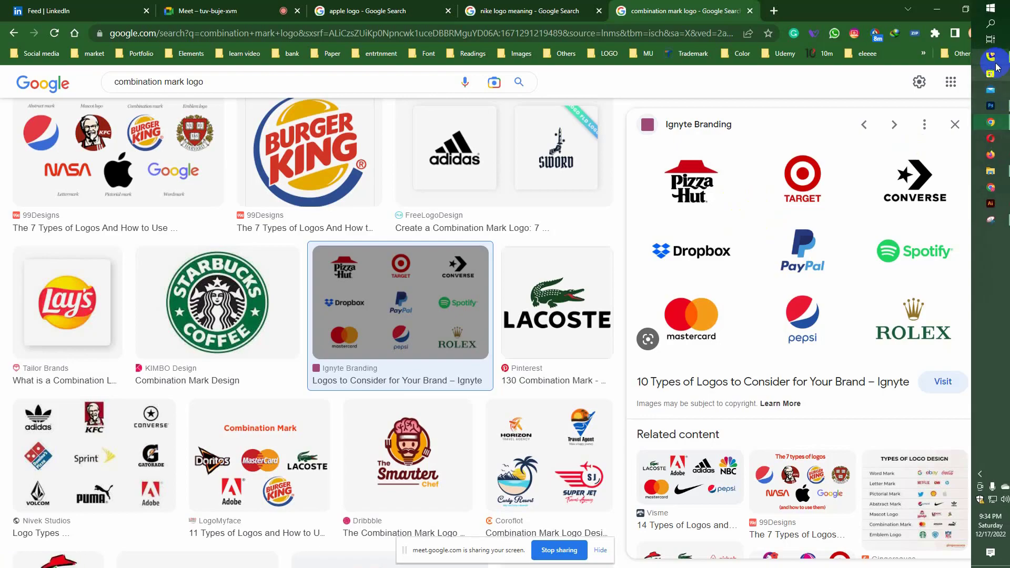
Bring the Photoshop emblems document with the Pringles and KFC Mascots slide back in front
left_click(991, 105)
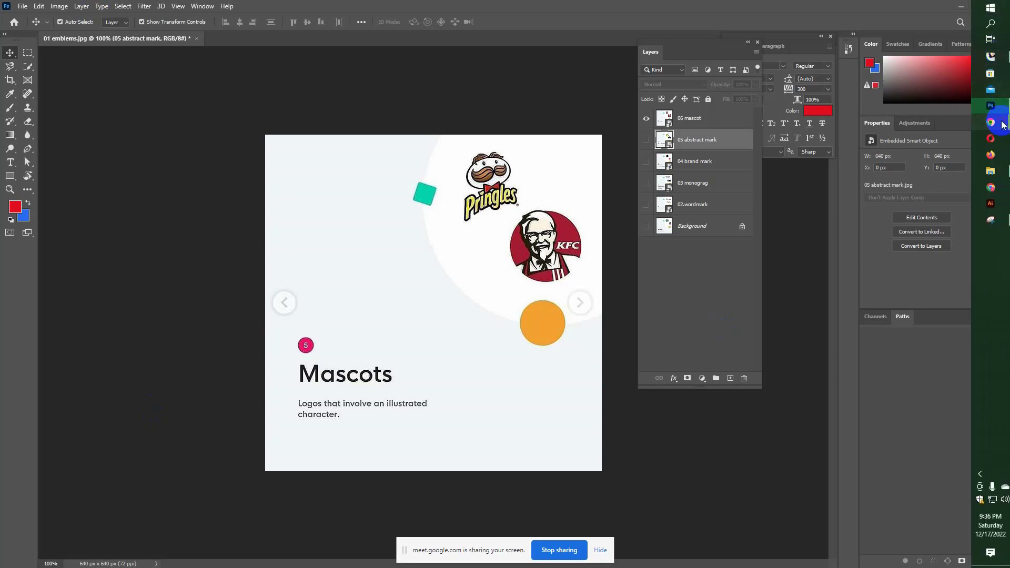
Search Google Images for 'real estate logo' in a new tab and browse the house and building logos
mouse_move(991, 122)
left_click(932, 128)
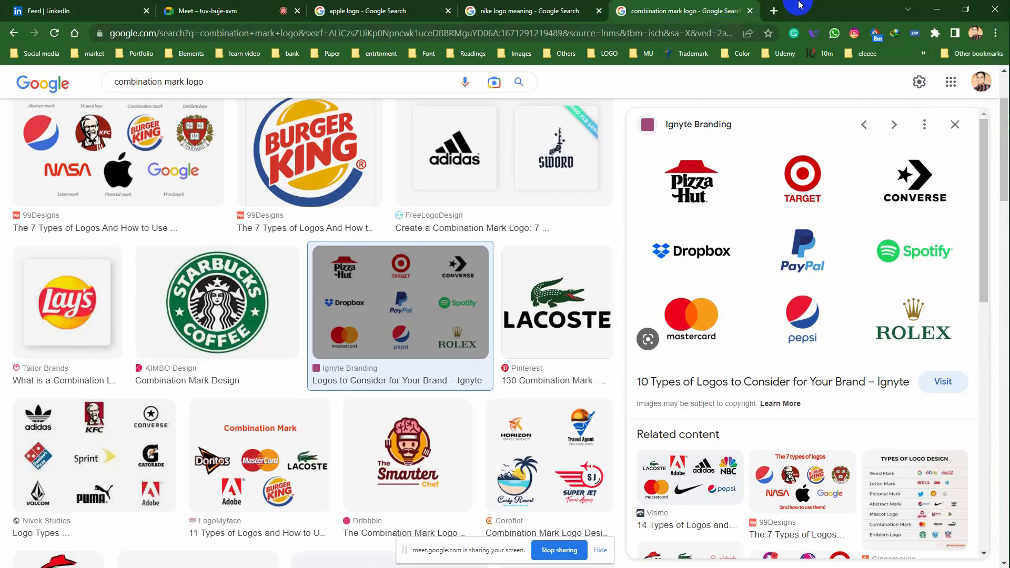
left_click(774, 10)
left_click(344, 29)
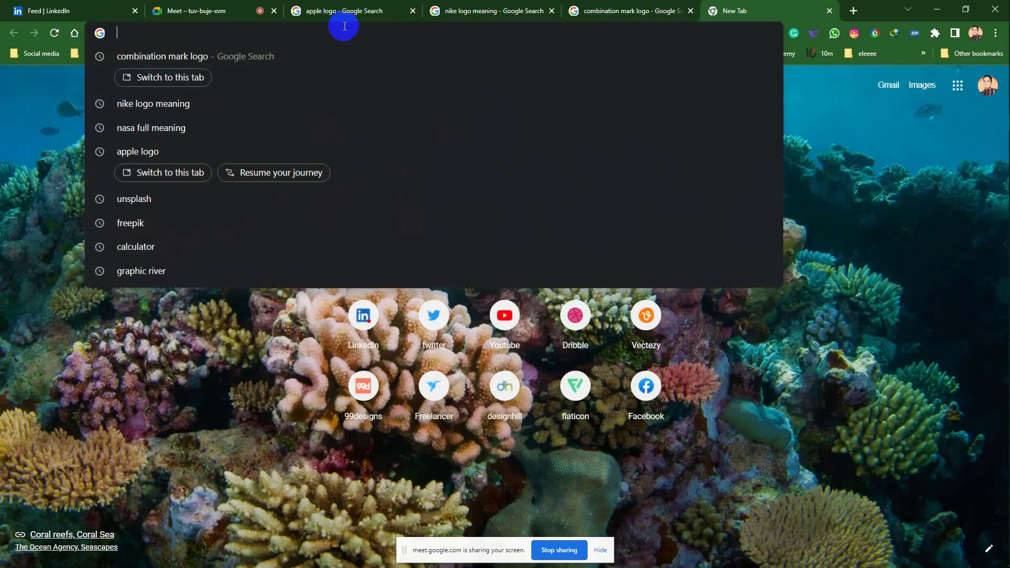
type("rea")
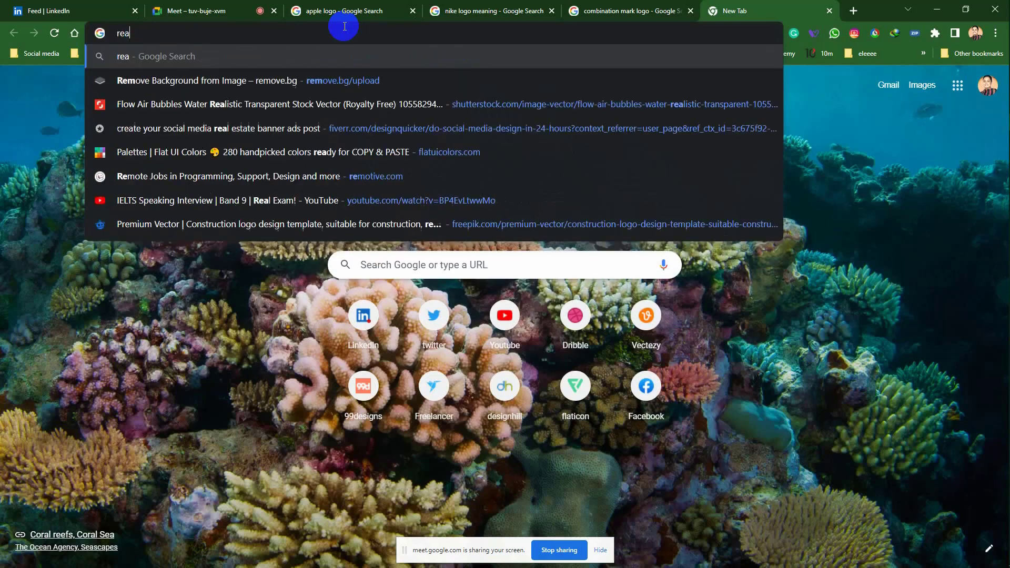
type("l estat")
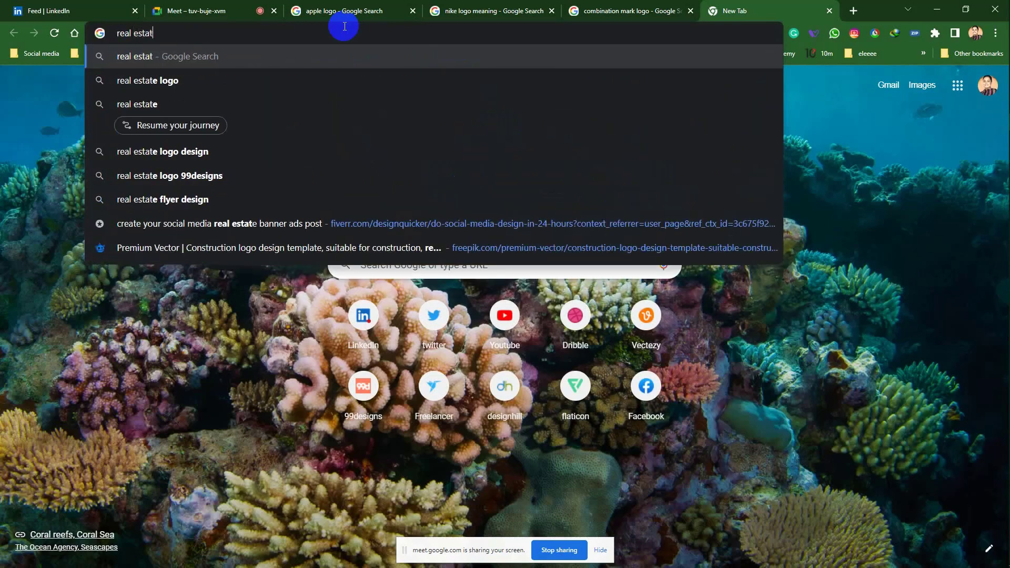
type("e logo")
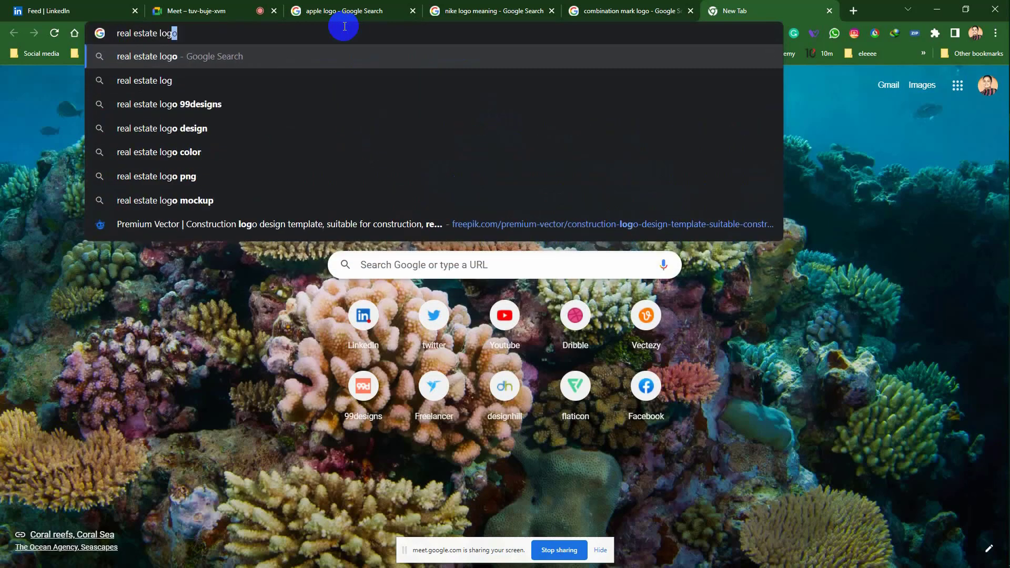
key("Return")
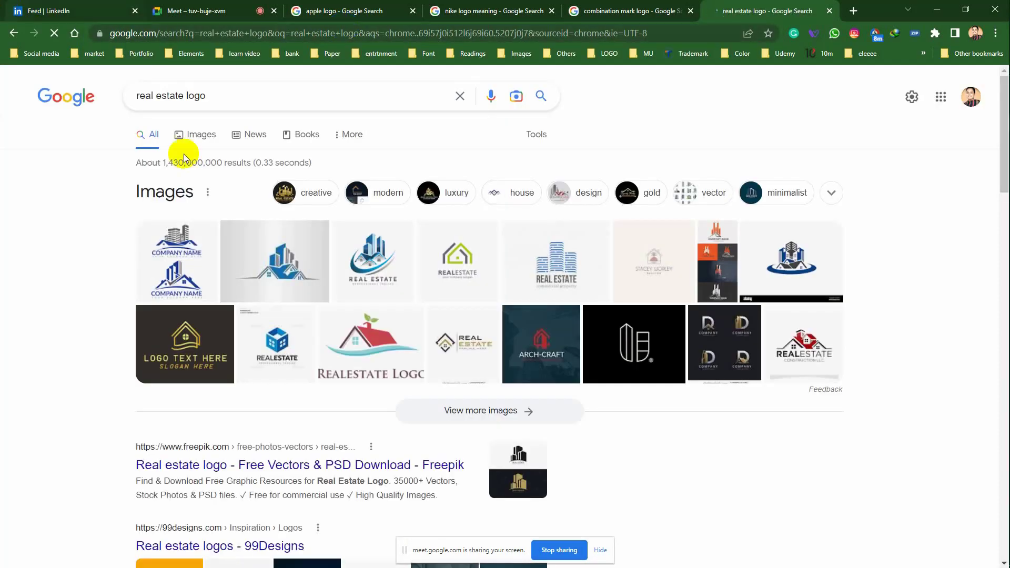
left_click(188, 129)
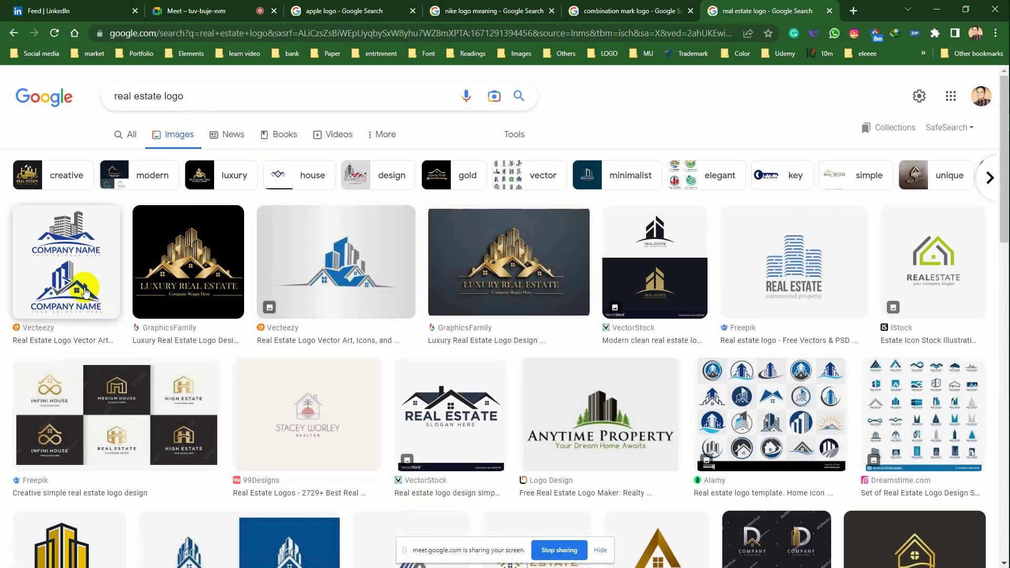
scroll(406, 273, "down", 2)
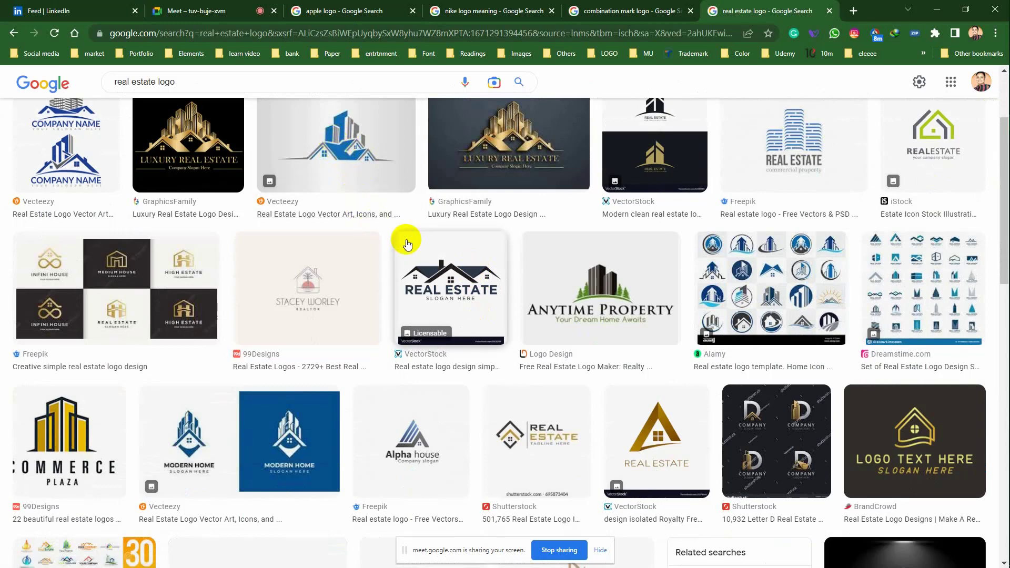
scroll(407, 244, "down", 5)
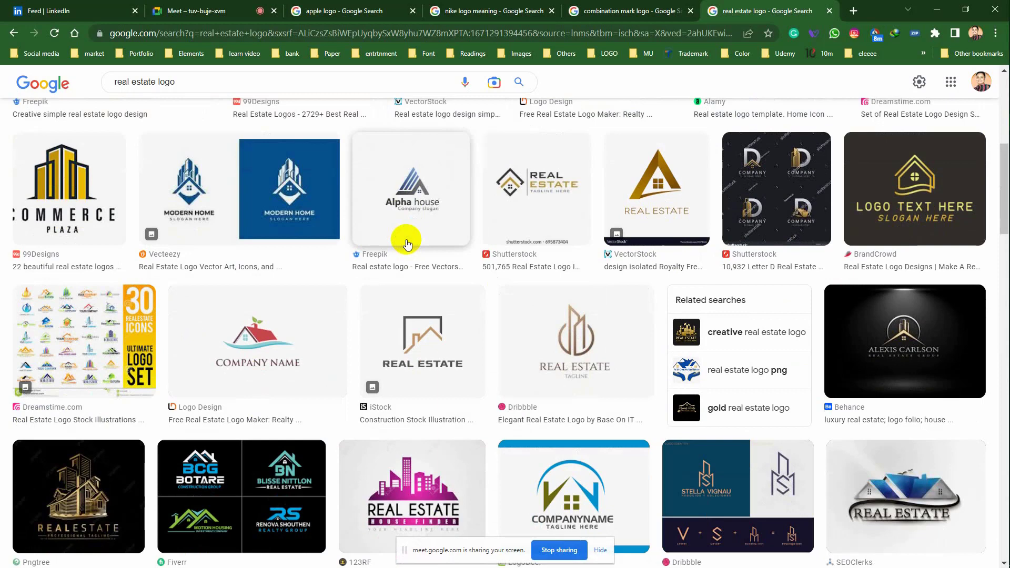
scroll(408, 246, "down", 3)
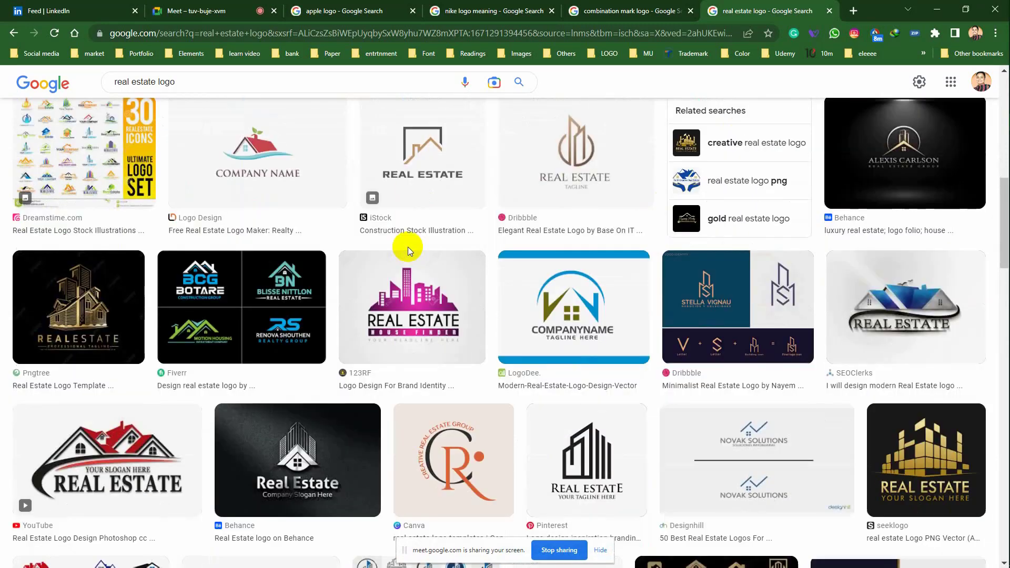
scroll(409, 247, "down", 1)
scroll(409, 247, "down", 2)
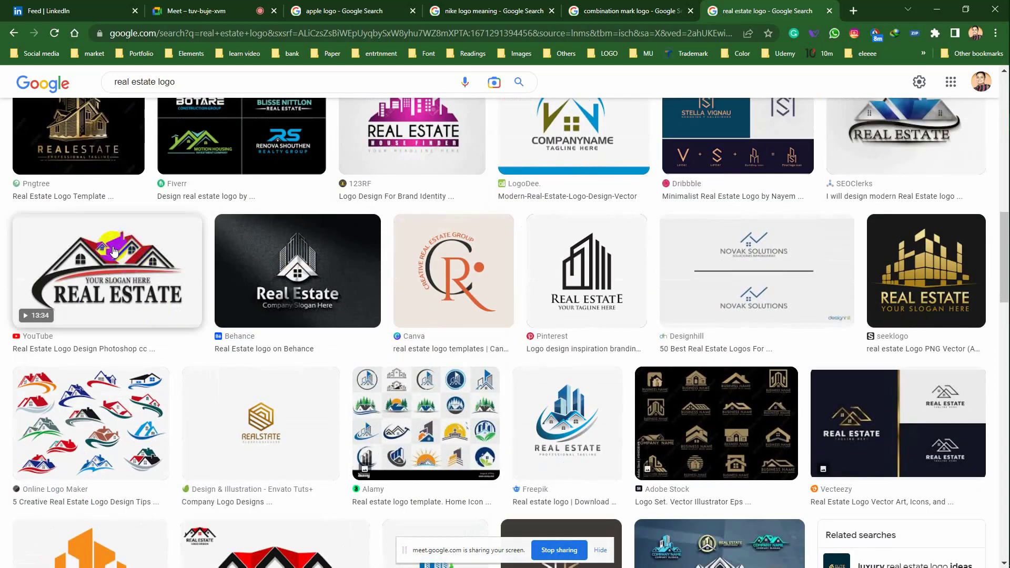
scroll(496, 261, "down", 4)
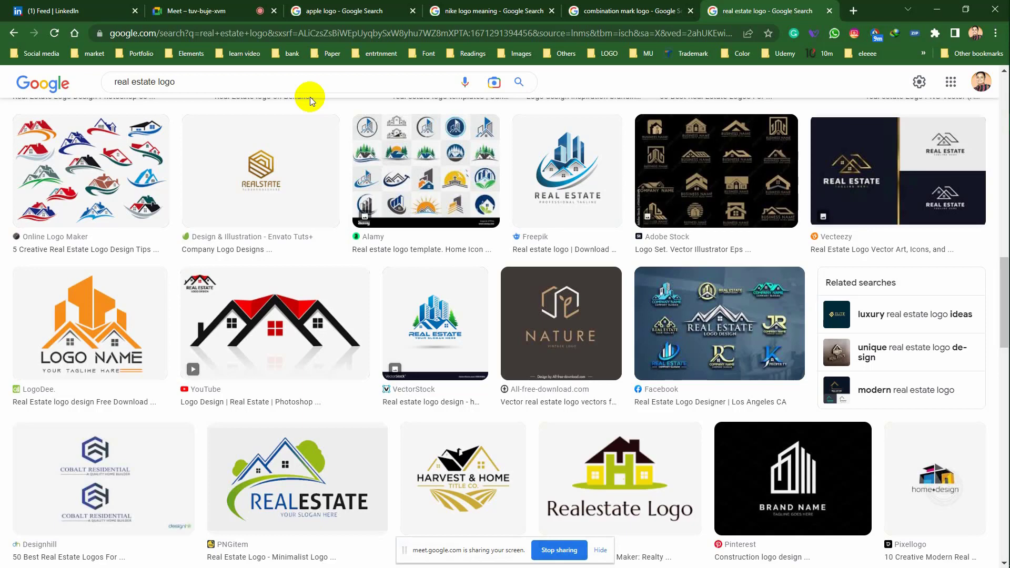
In a new Edge tab, go from the Facebook home feed to the Logo Branding group
left_click(1000, 59)
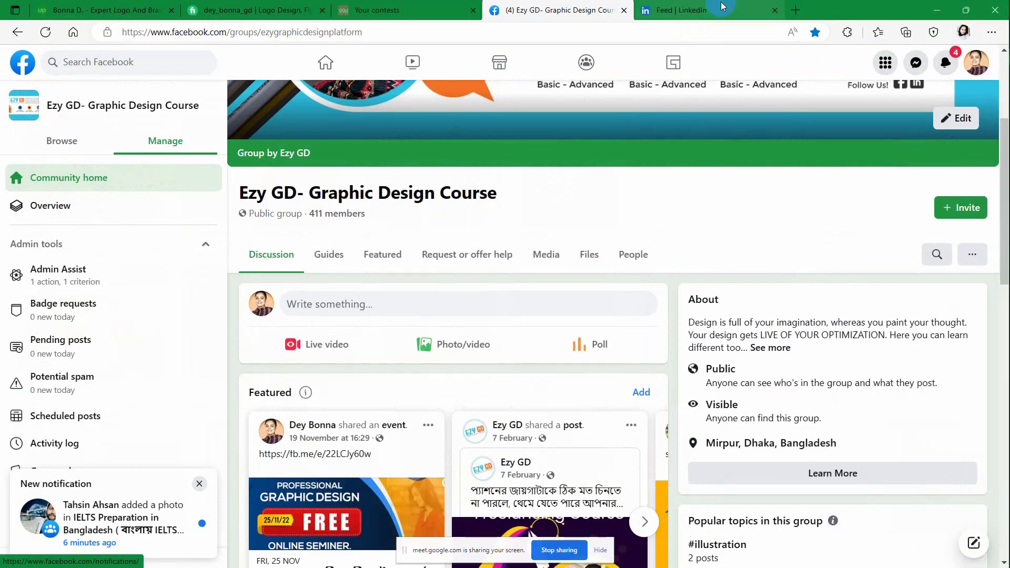
left_click(794, 10)
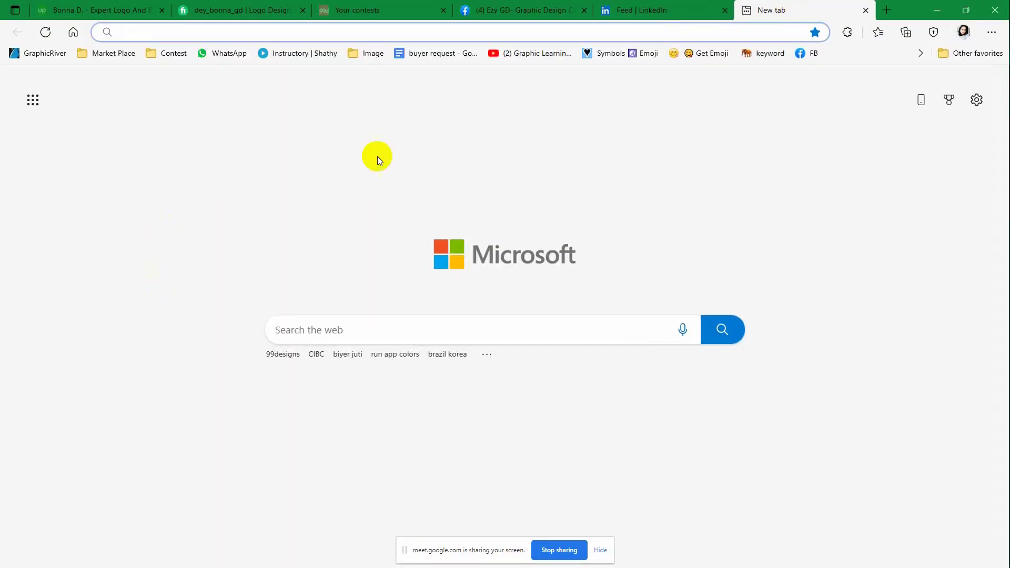
left_click(808, 57)
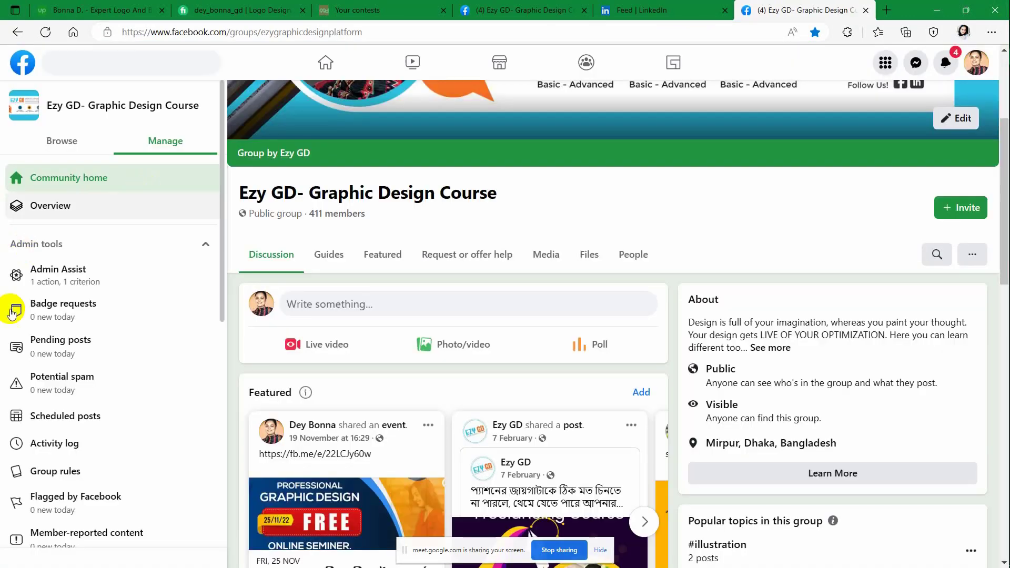
left_click(325, 62)
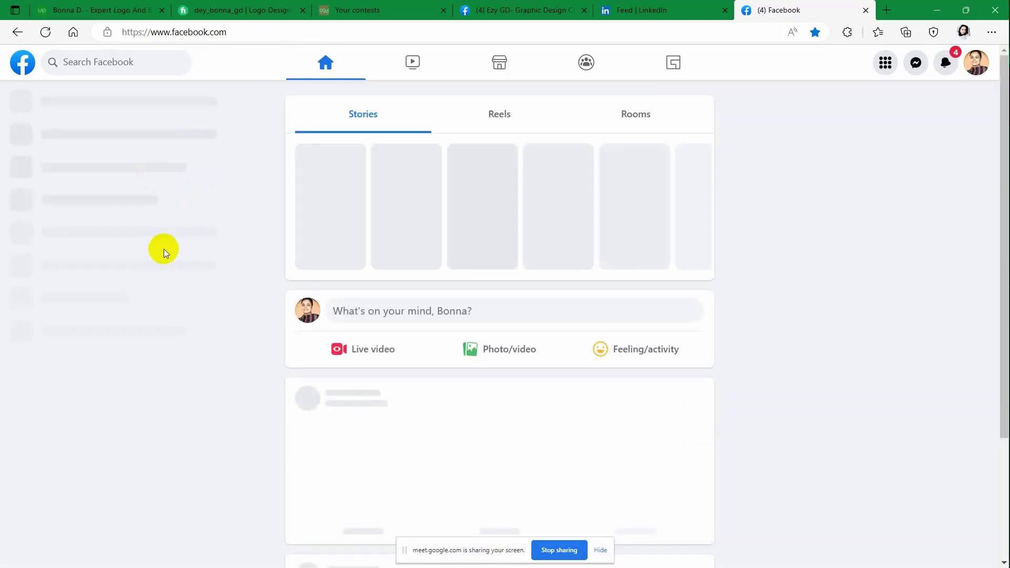
scroll(163, 248, "down", 1)
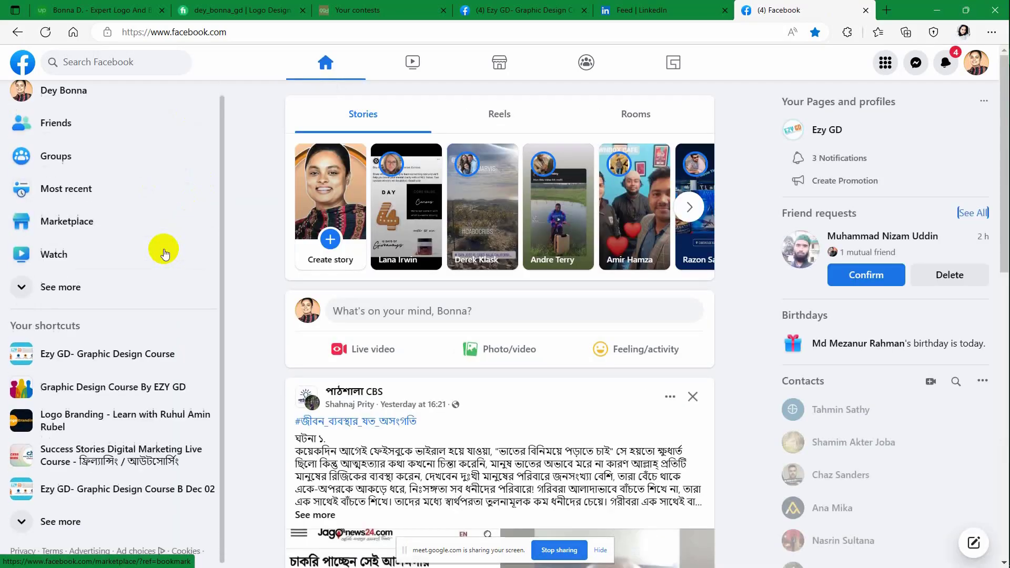
left_click(132, 414)
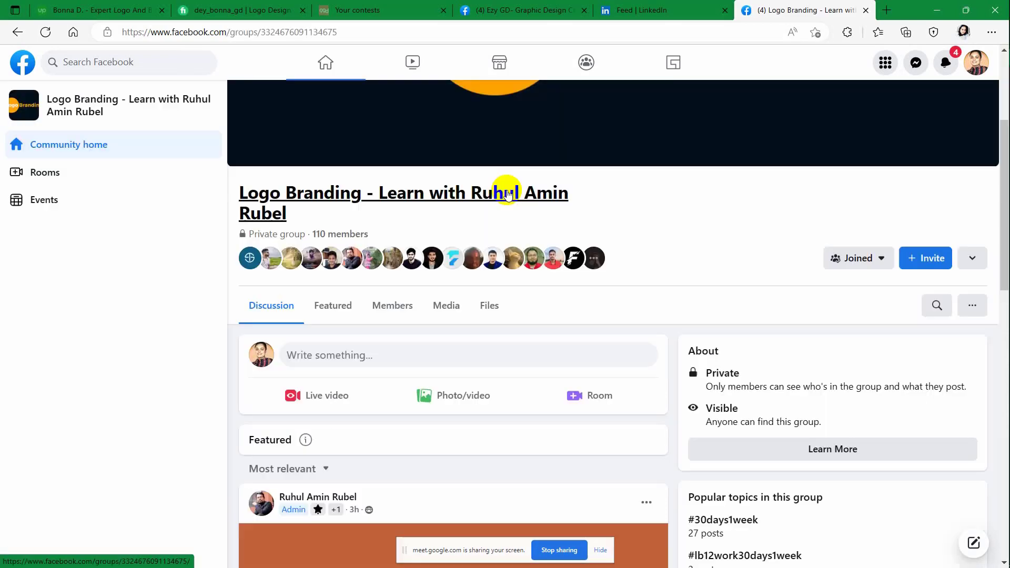
Scroll down through the Logo Branding group feed's later posts and comments
scroll(509, 197, "down", 1)
scroll(509, 197, "down", 5)
scroll(509, 197, "down", 5)
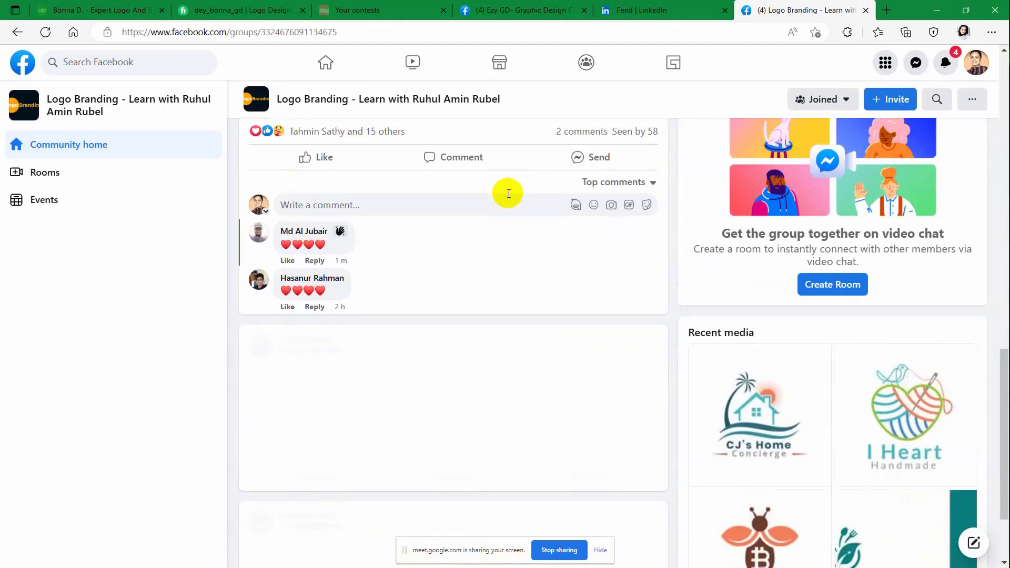
scroll(509, 197, "down", 3)
scroll(509, 198, "down", 3)
scroll(509, 197, "down", 1)
scroll(509, 197, "down", 5)
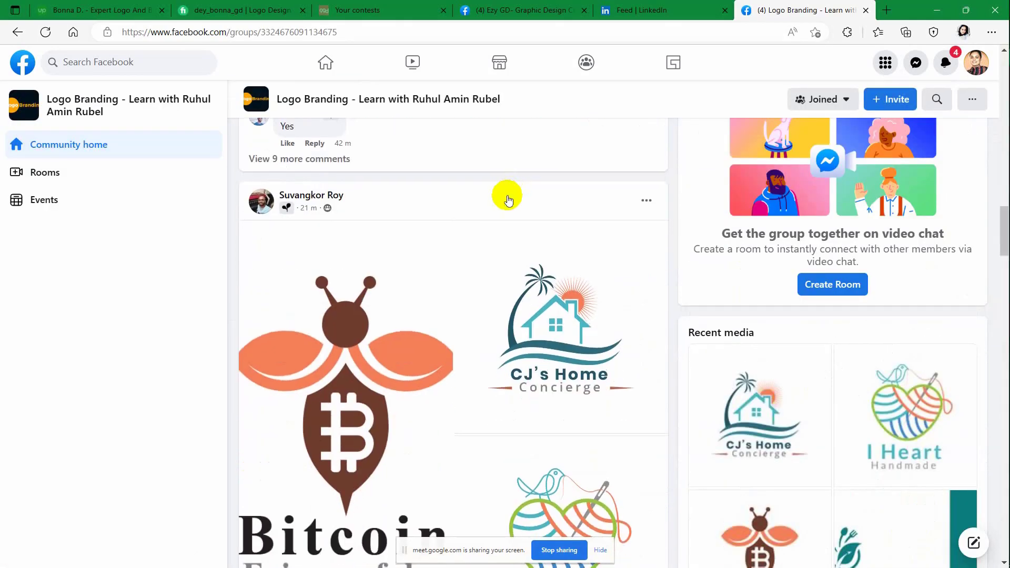
scroll(508, 198, "down", 5)
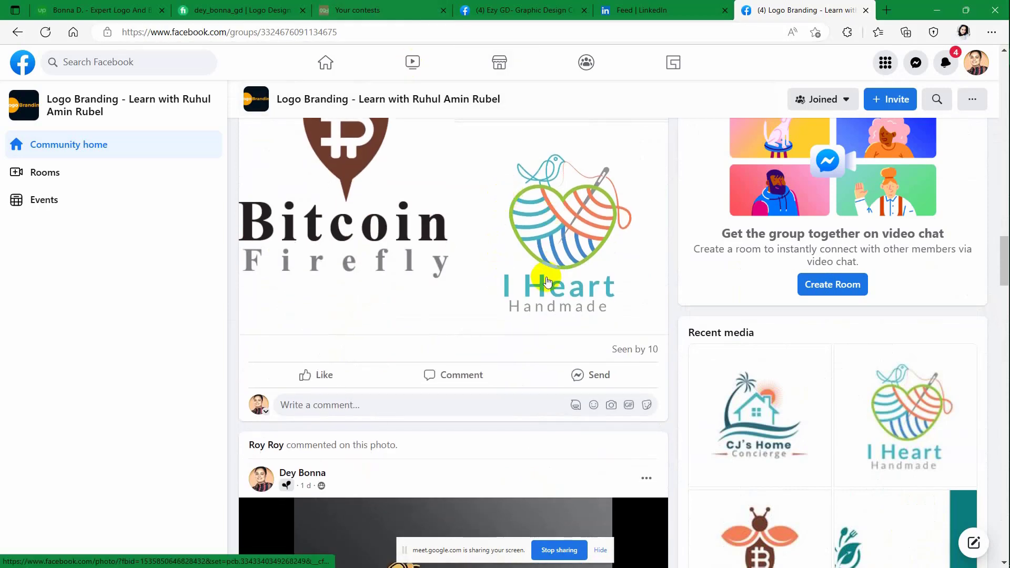
scroll(547, 281, "down", 5)
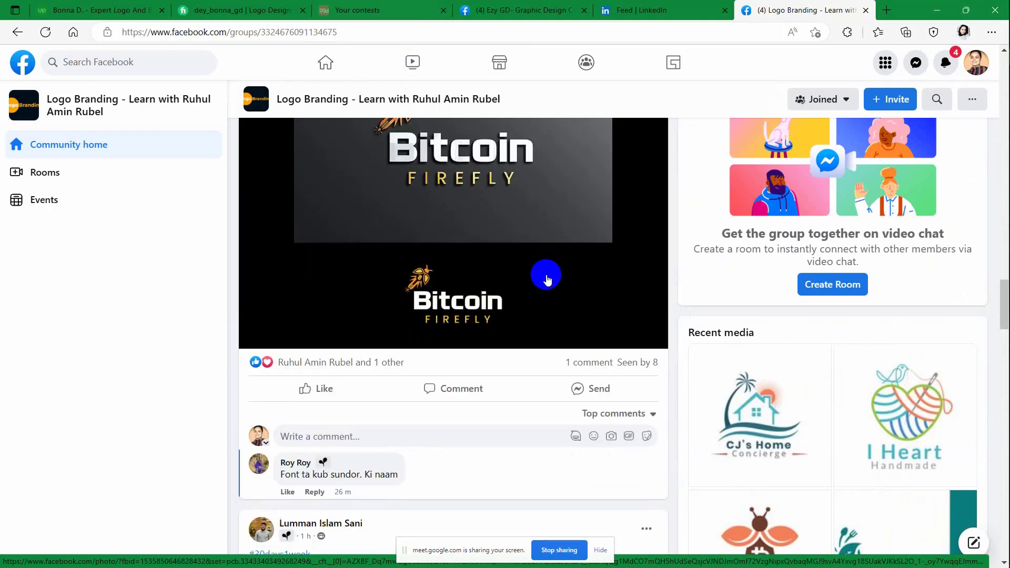
scroll(547, 281, "down", 1)
scroll(547, 281, "down", 5)
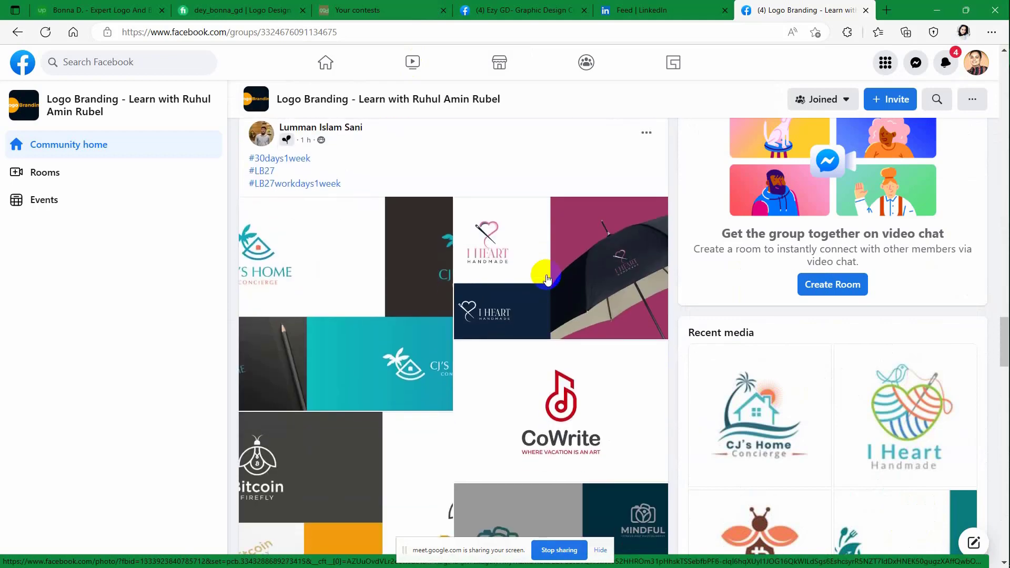
scroll(547, 279, "down", 7)
scroll(547, 279, "down", 1)
scroll(547, 279, "down", 5)
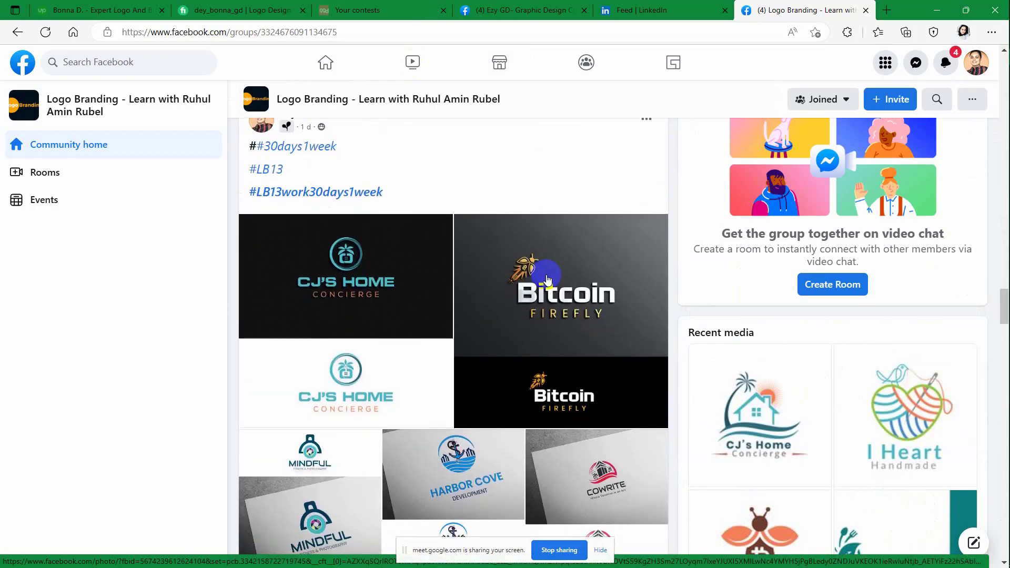
scroll(547, 279, "down", 5)
scroll(547, 279, "down", 1)
scroll(548, 279, "down", 5)
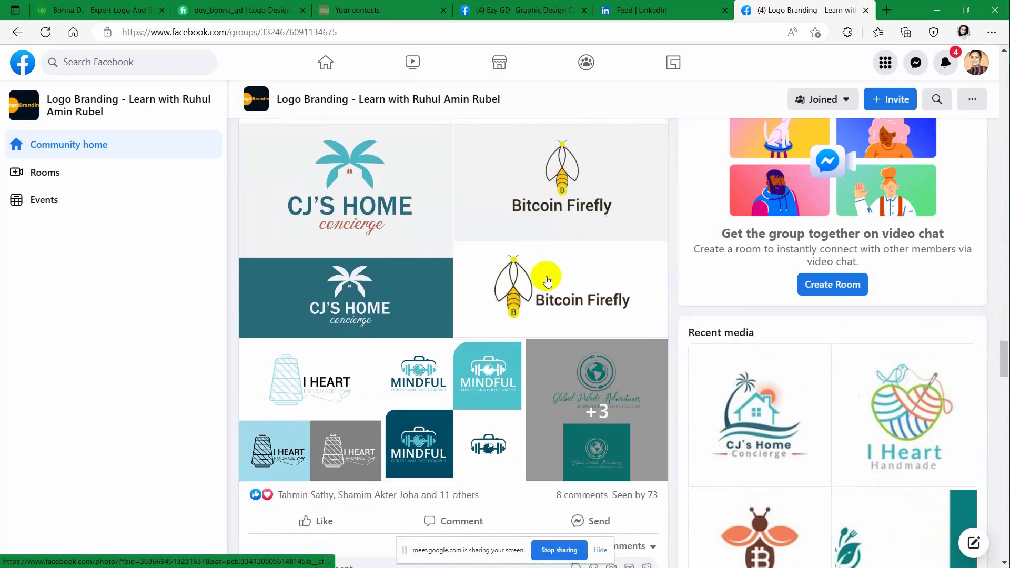
scroll(463, 303, "down", 4)
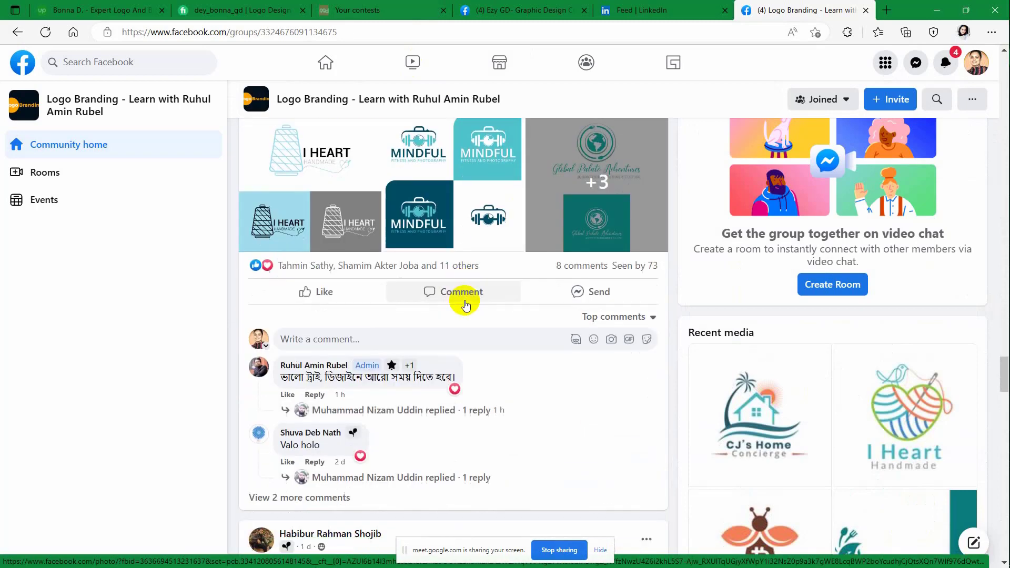
scroll(465, 304, "down", 6)
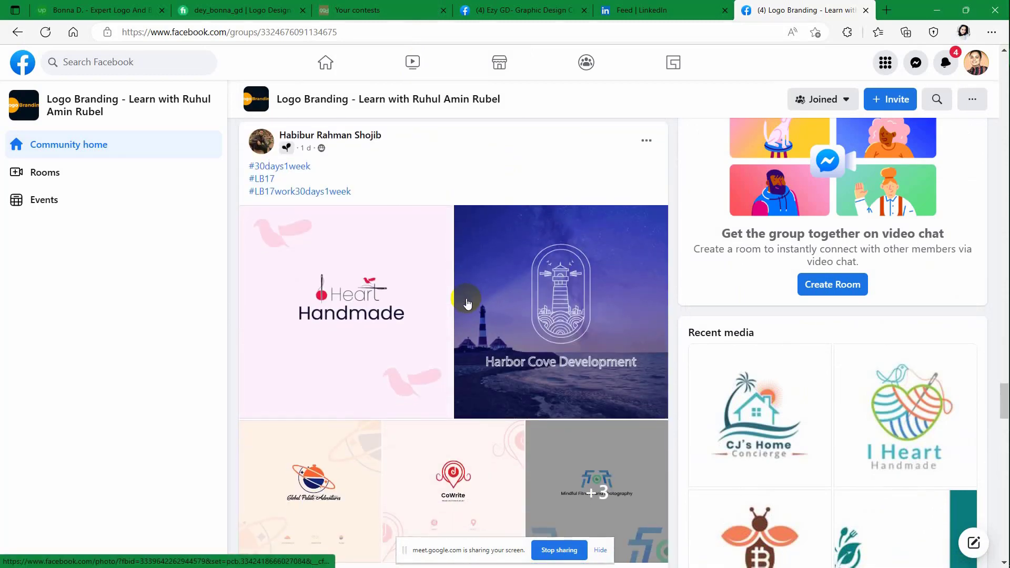
scroll(465, 297, "down", 7)
scroll(466, 298, "down", 7)
scroll(465, 298, "down", 7)
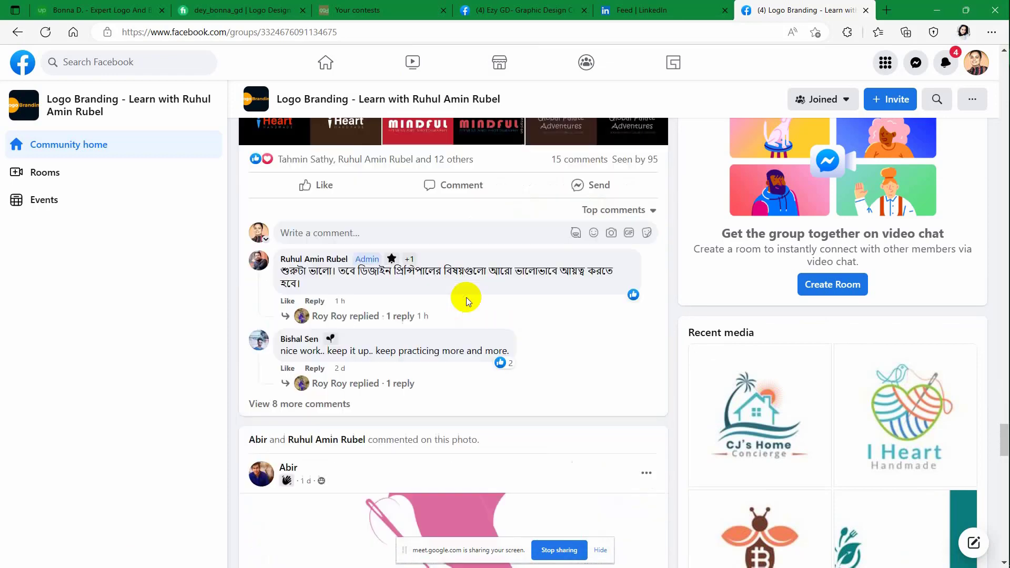
scroll(466, 309, "down", 1)
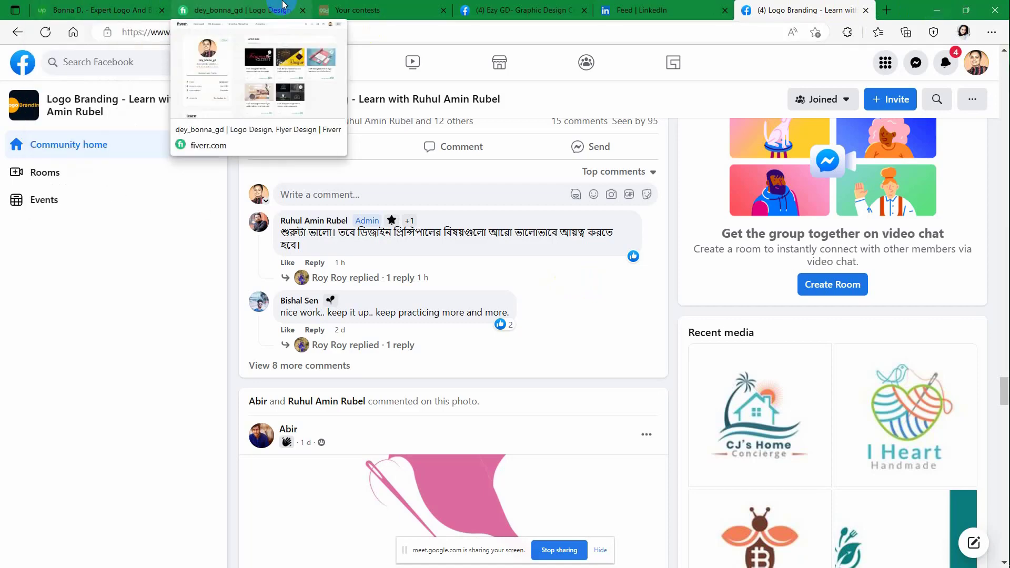
Glance at the Fiverr profile, return to the group feed, and minimize Edge
left_click(282, 8)
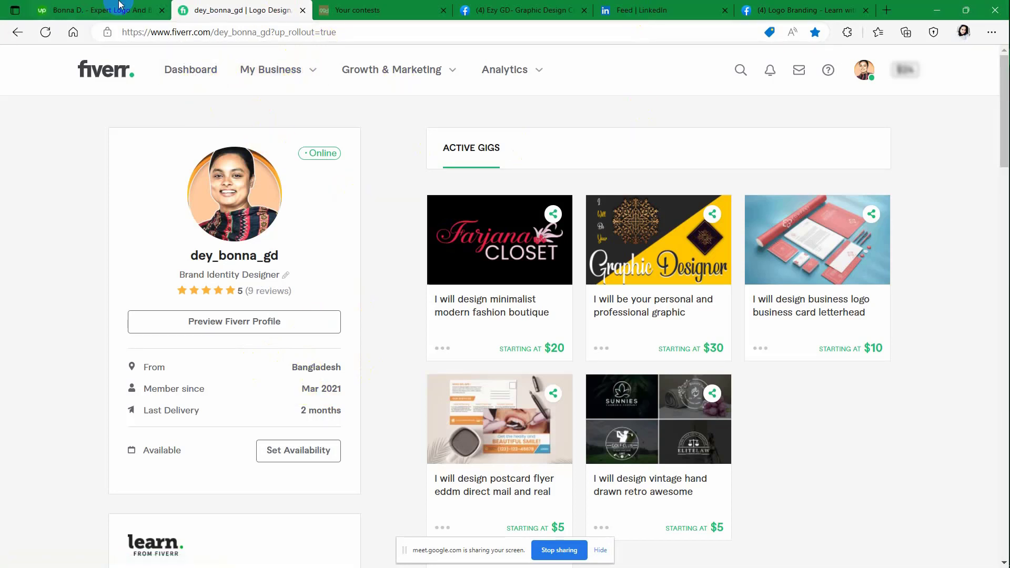
left_click(793, 6)
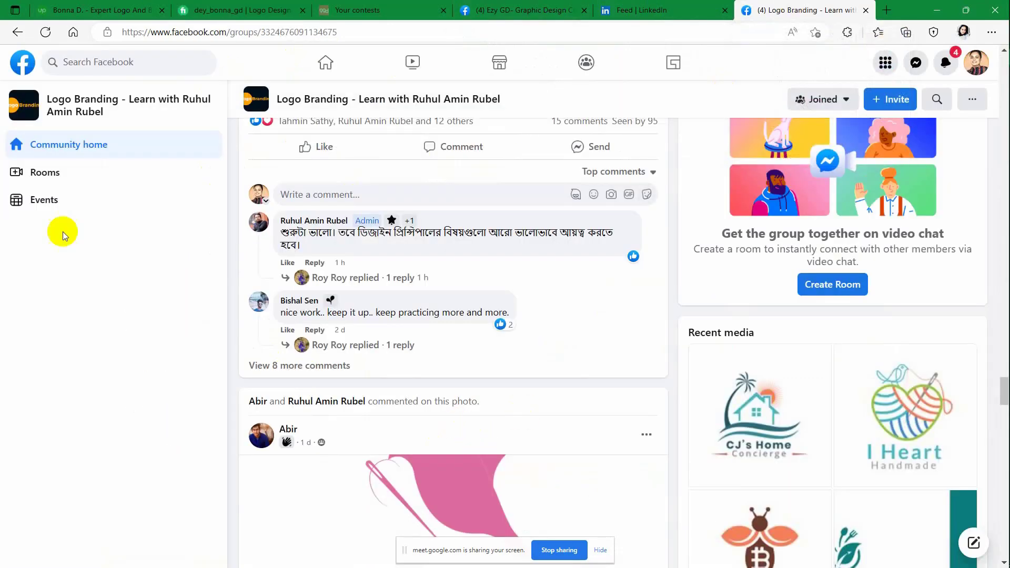
left_click(936, 11)
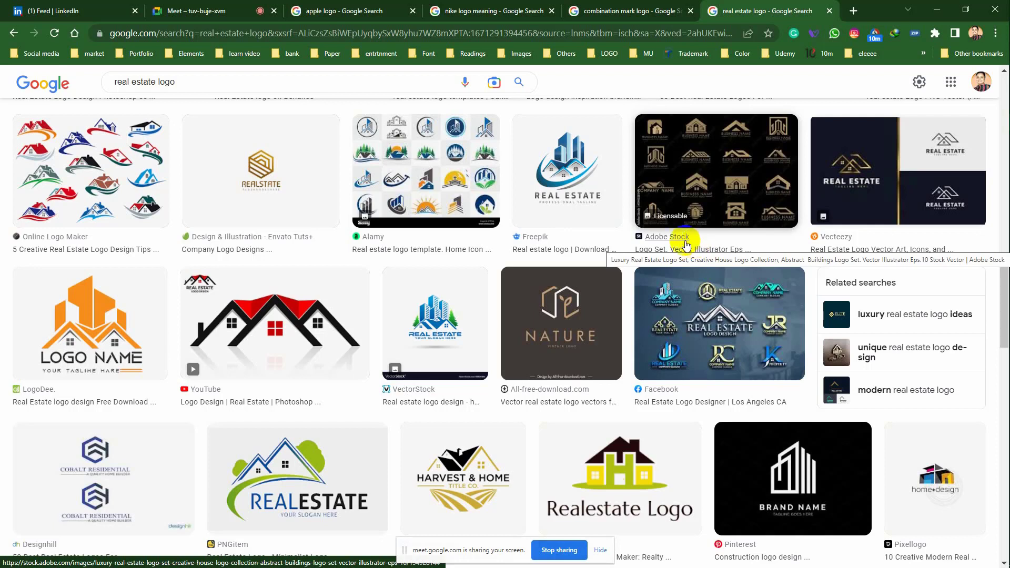
Open the saved Creative Fabrica favorite in a new Edge tab and go to the designer's shop profile
mouse_move(1006, 55)
left_click(993, 58)
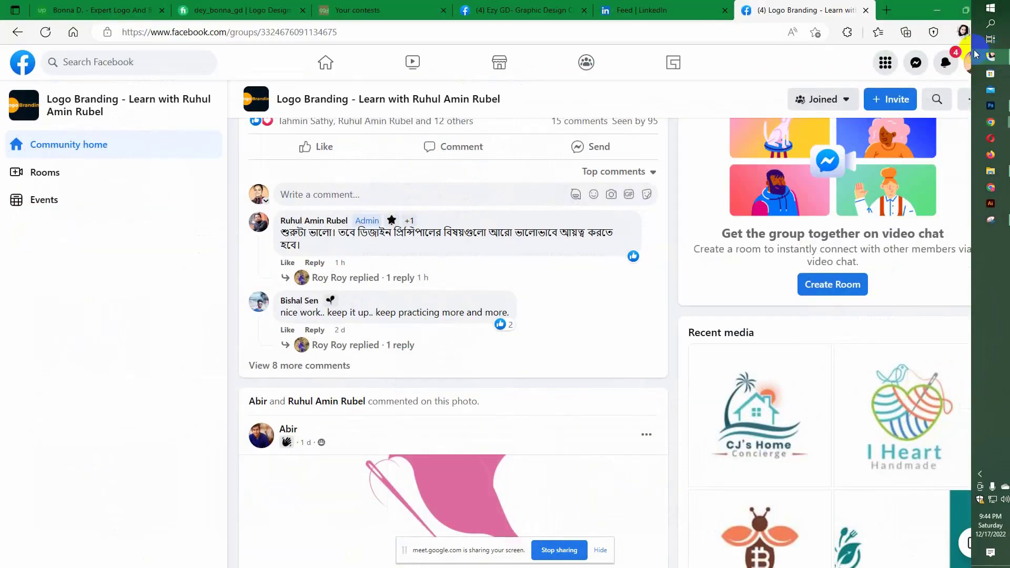
left_click(889, 11)
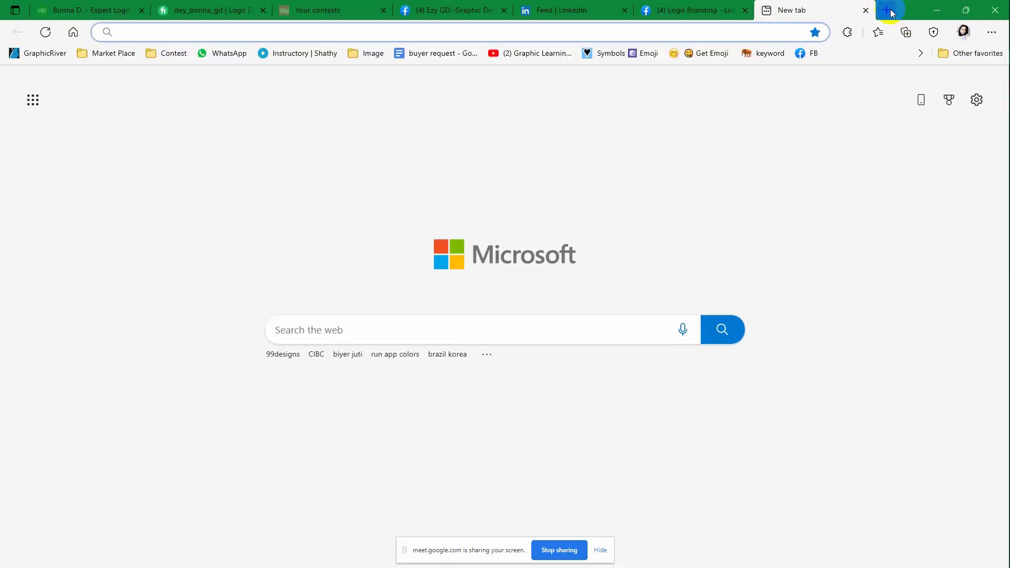
left_click(967, 55)
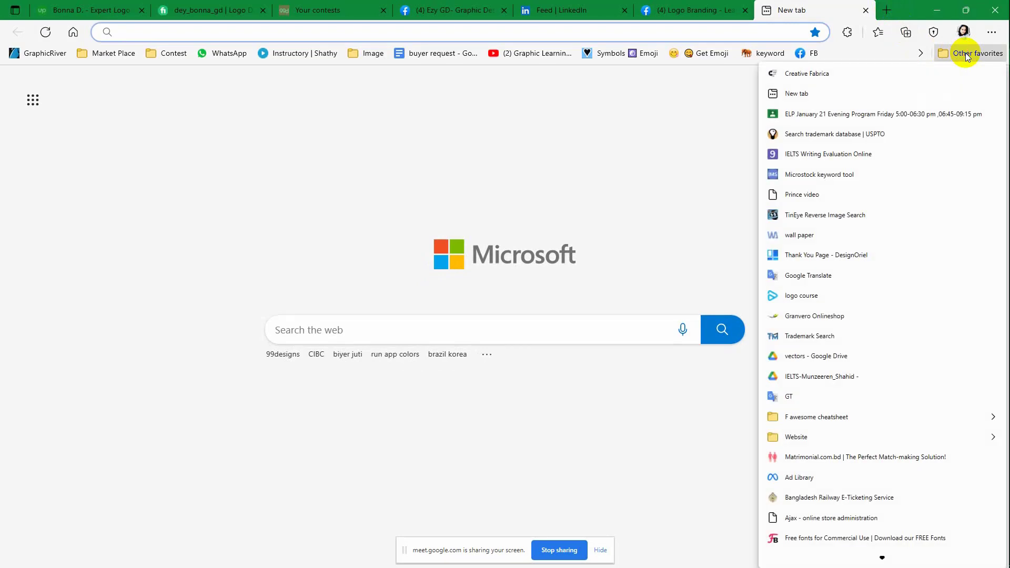
left_click(839, 74)
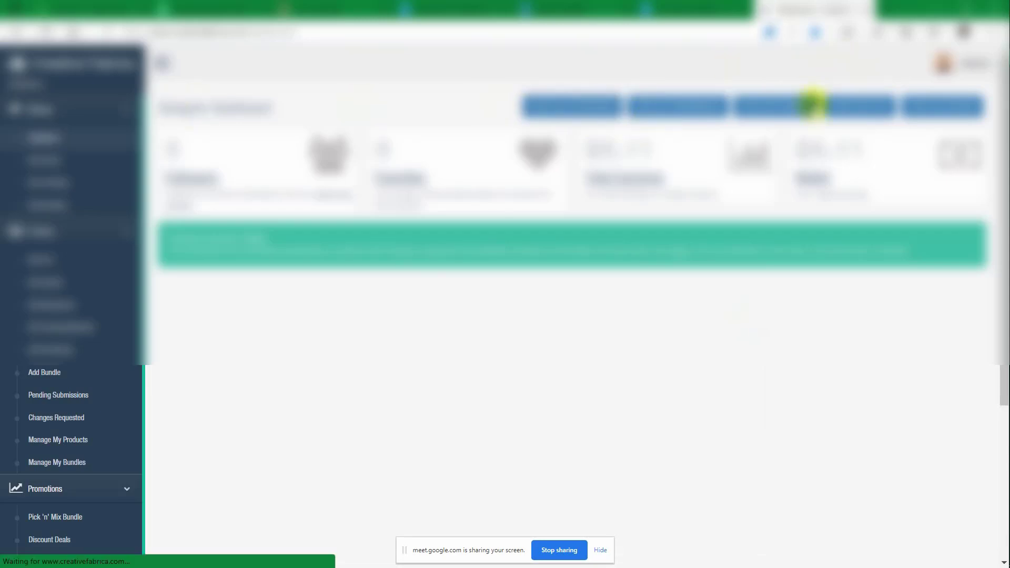
left_click(971, 57)
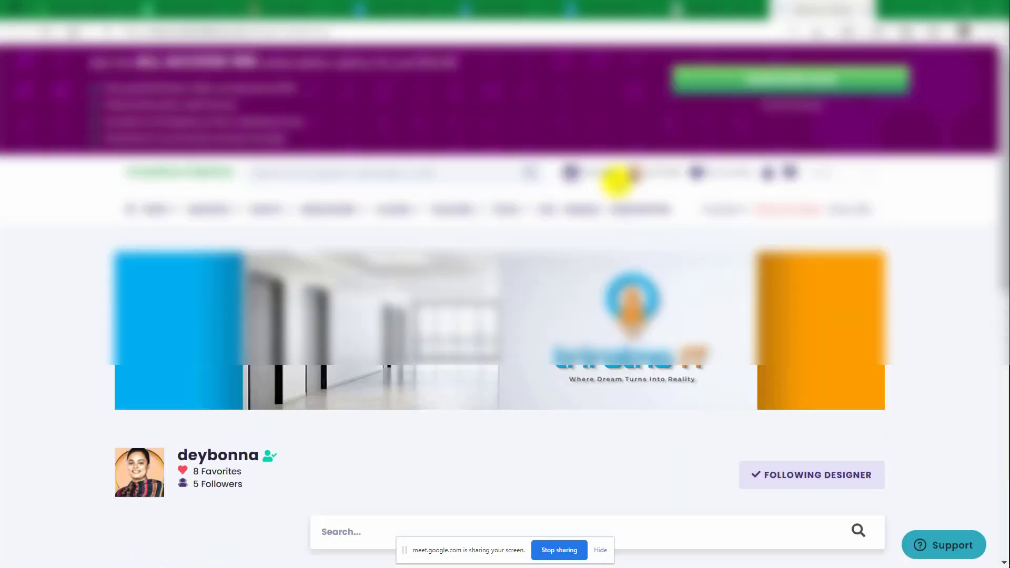
Browse the shop's 24 products, including the coffee-themed T-shirt designs
scroll(614, 185, "down", 5)
scroll(617, 180, "down", 5)
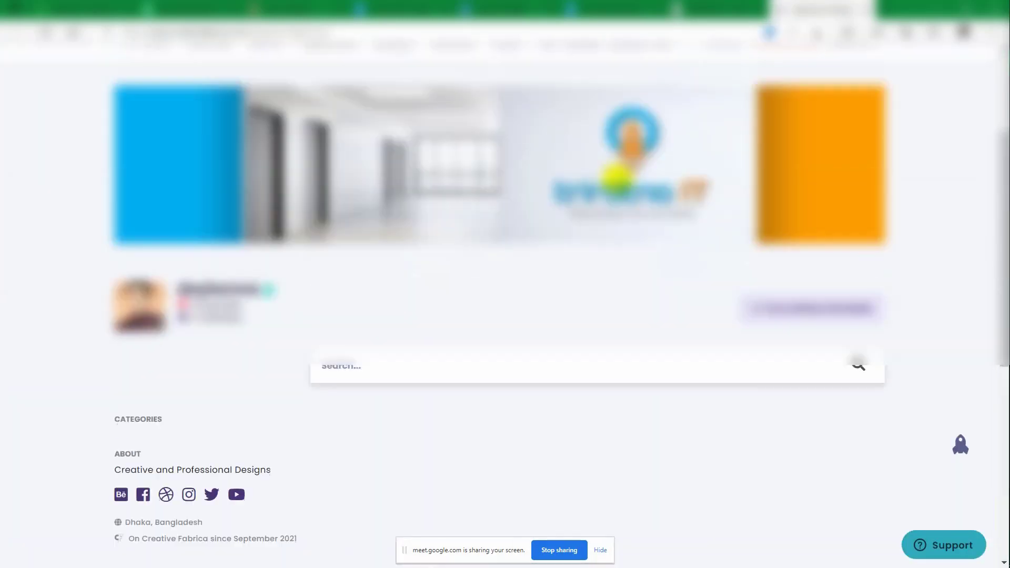
scroll(599, 195, "down", 5)
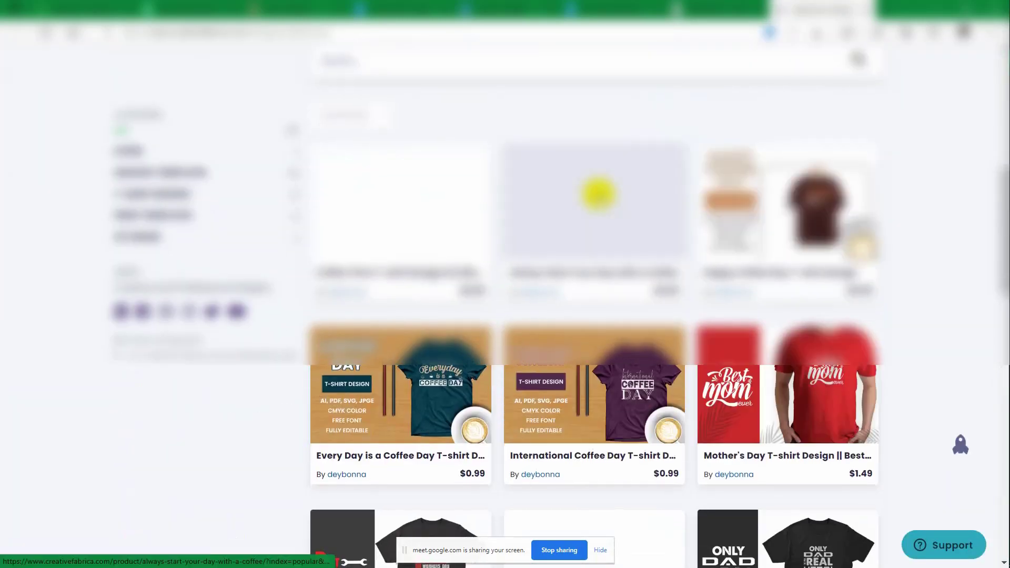
left_click(599, 193)
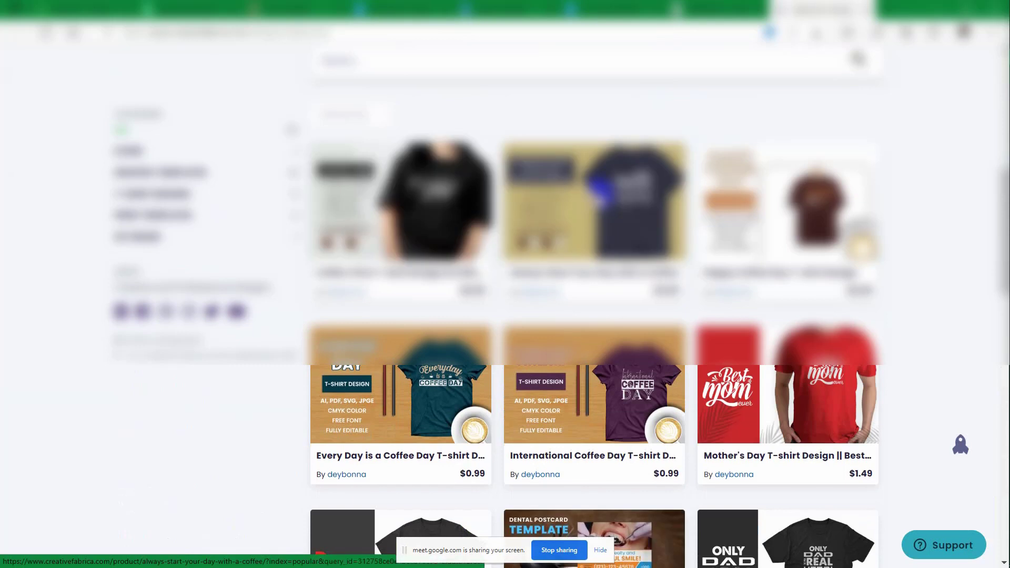
scroll(600, 192, "down", 5)
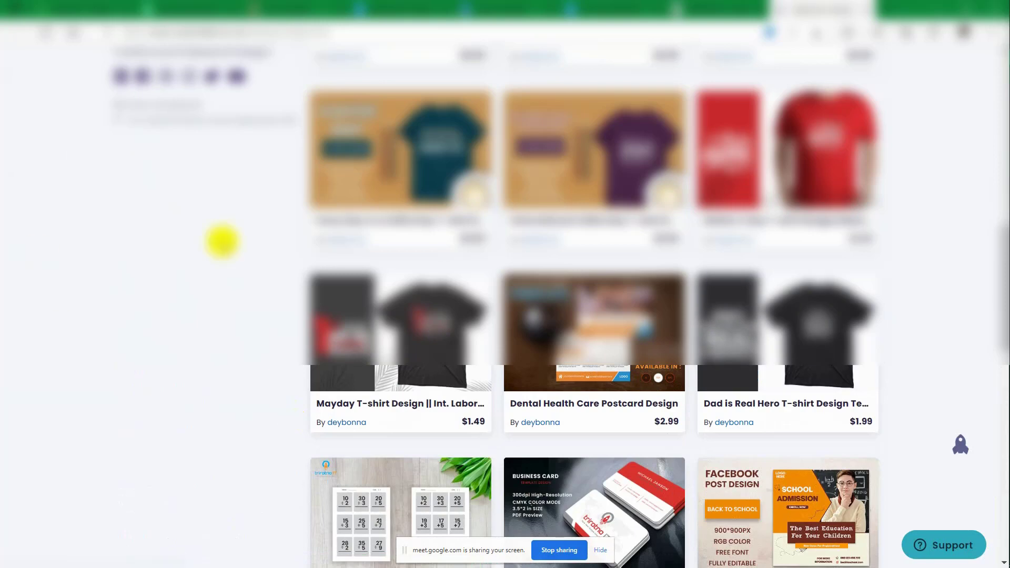
scroll(188, 249, "down", 5)
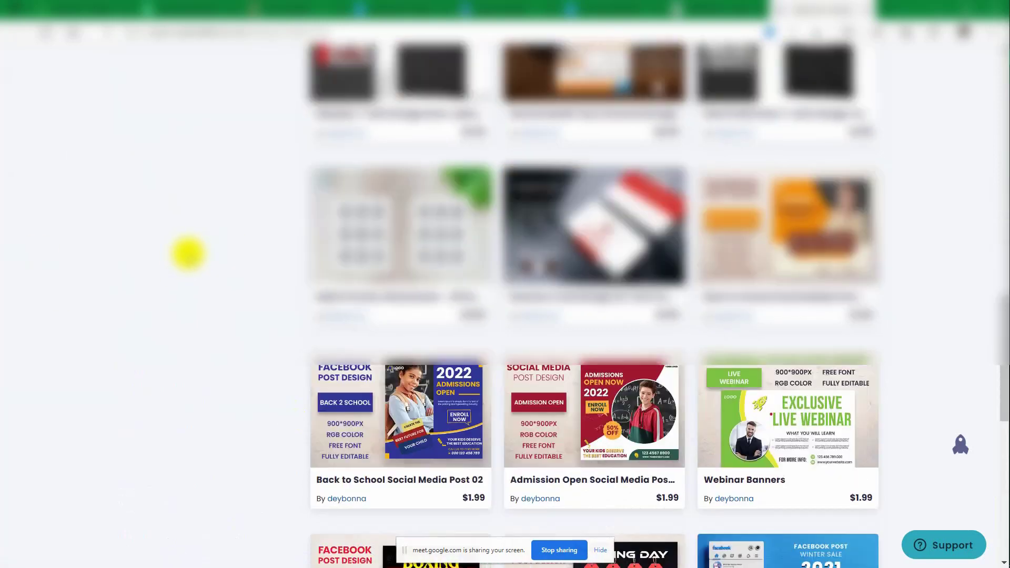
scroll(188, 252, "down", 4)
scroll(188, 254, "down", 3)
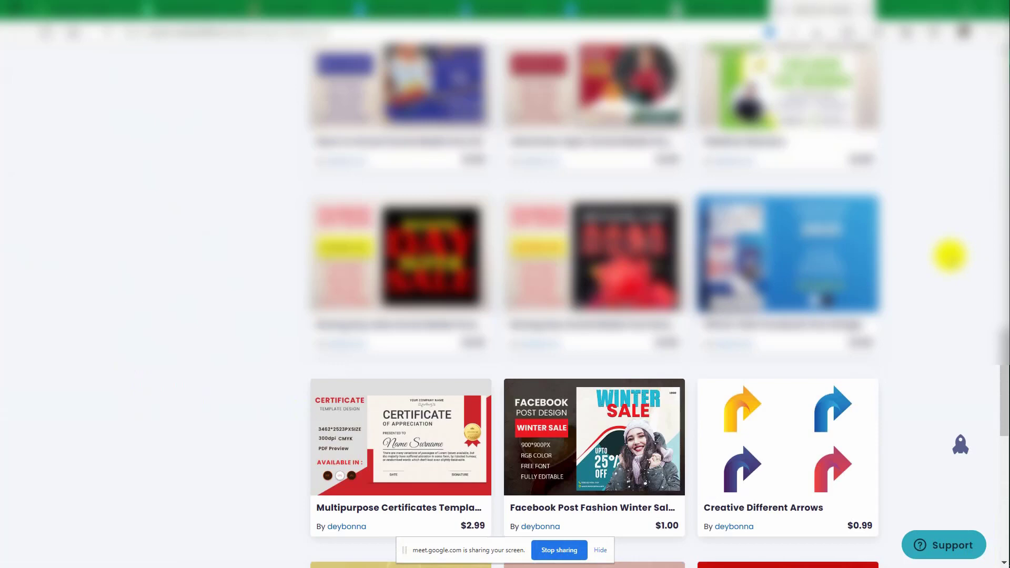
scroll(949, 256, "up", 3)
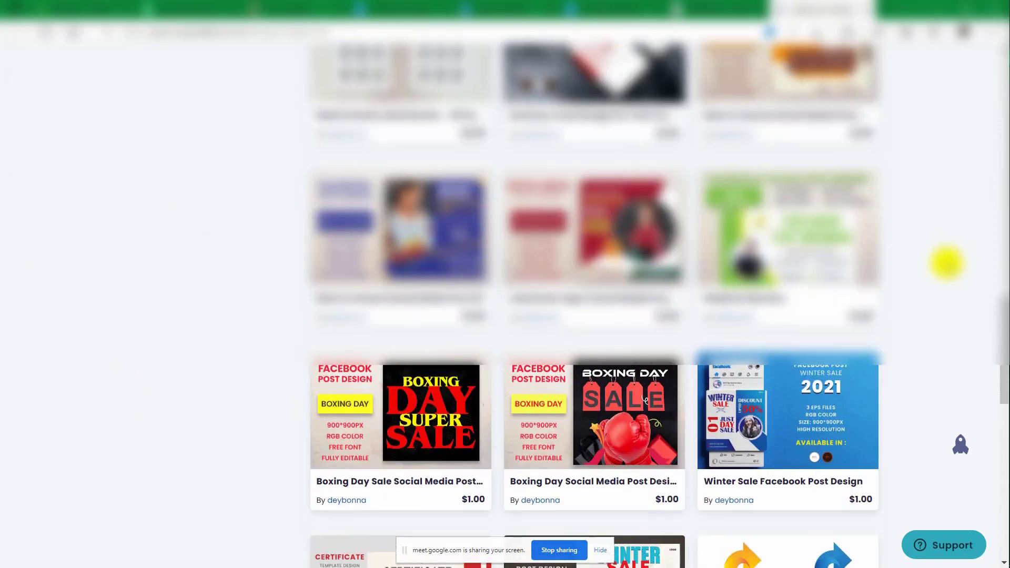
scroll(947, 261, "up", 2)
scroll(945, 263, "up", 4)
scroll(945, 263, "up", 6)
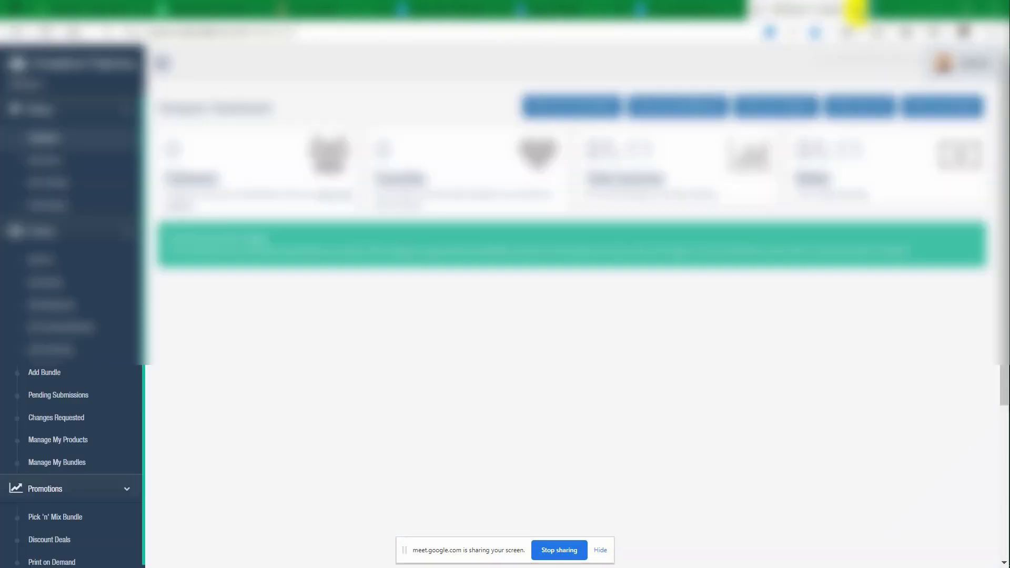
Close the Creative Fabrica tab and minimize Edge to return to the real estate logo results
left_click(867, 14)
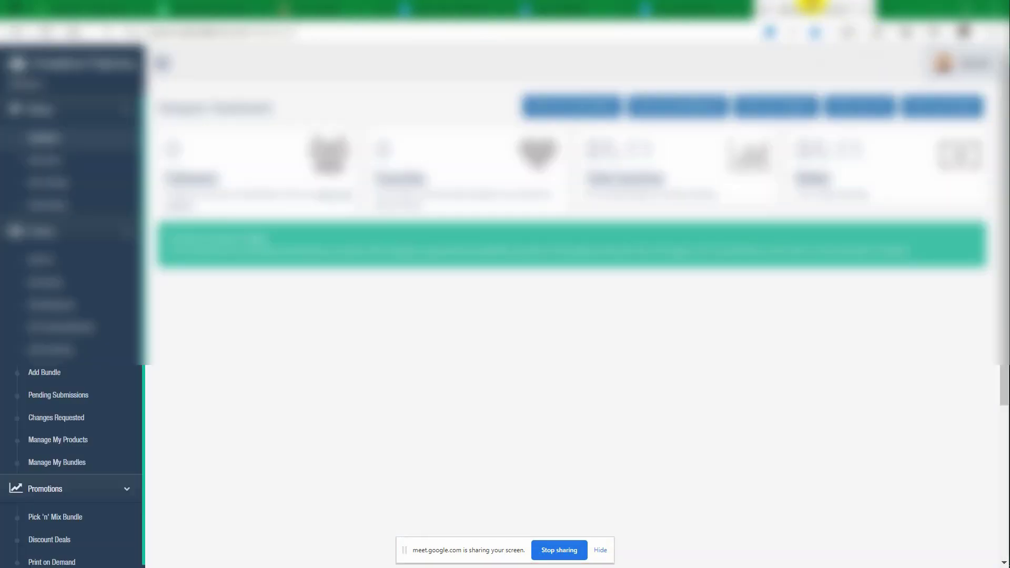
left_click(865, 8)
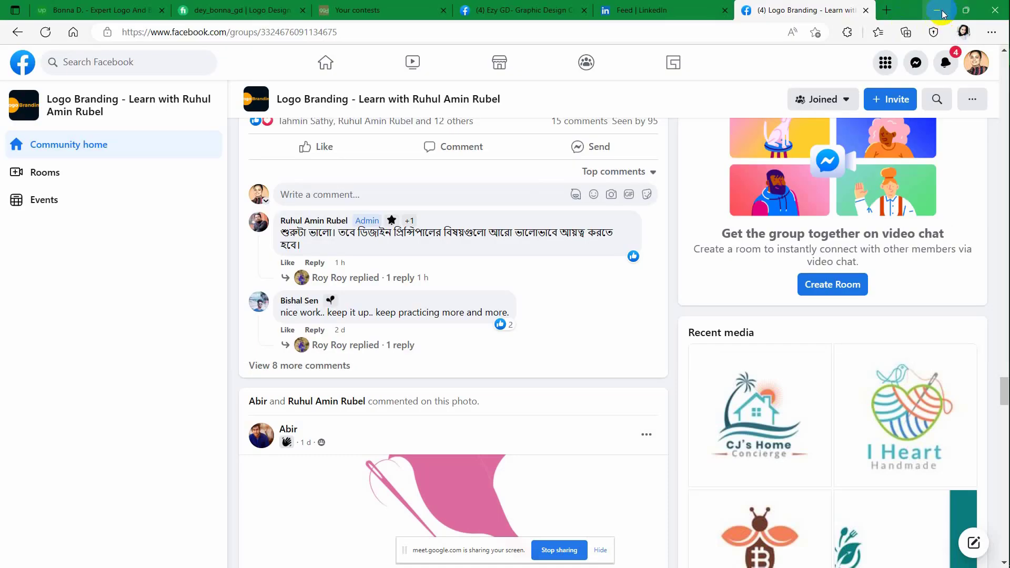
left_click(942, 12)
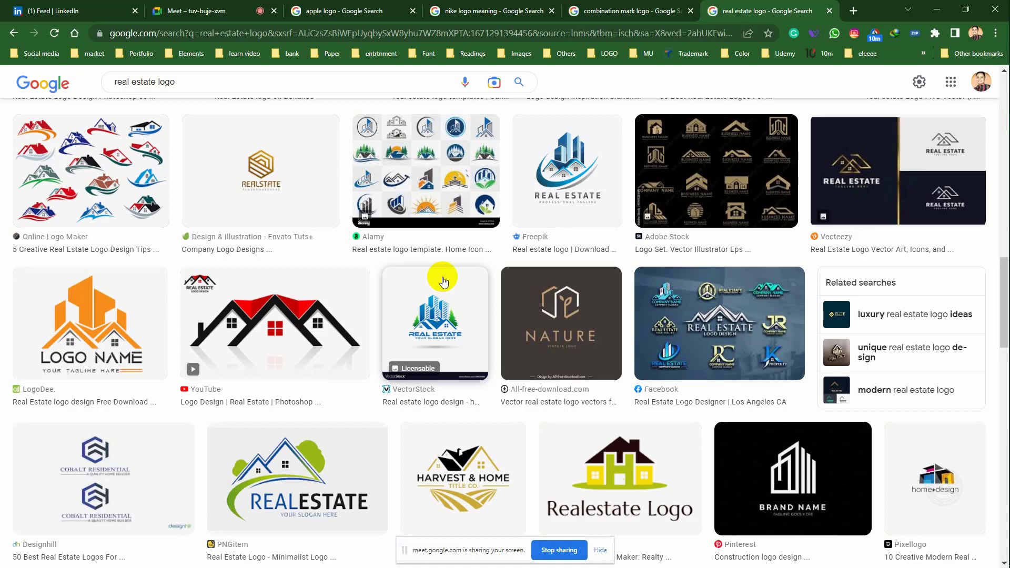
mouse_move(1006, 113)
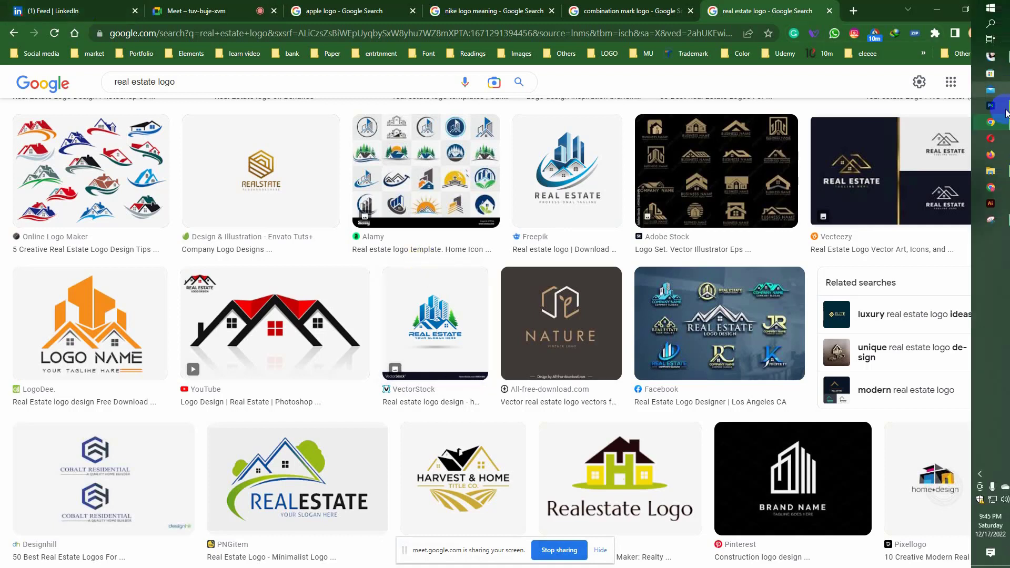
Bring Adobe Illustrator 2020's home screen with recent logo files to the front
left_click(999, 206)
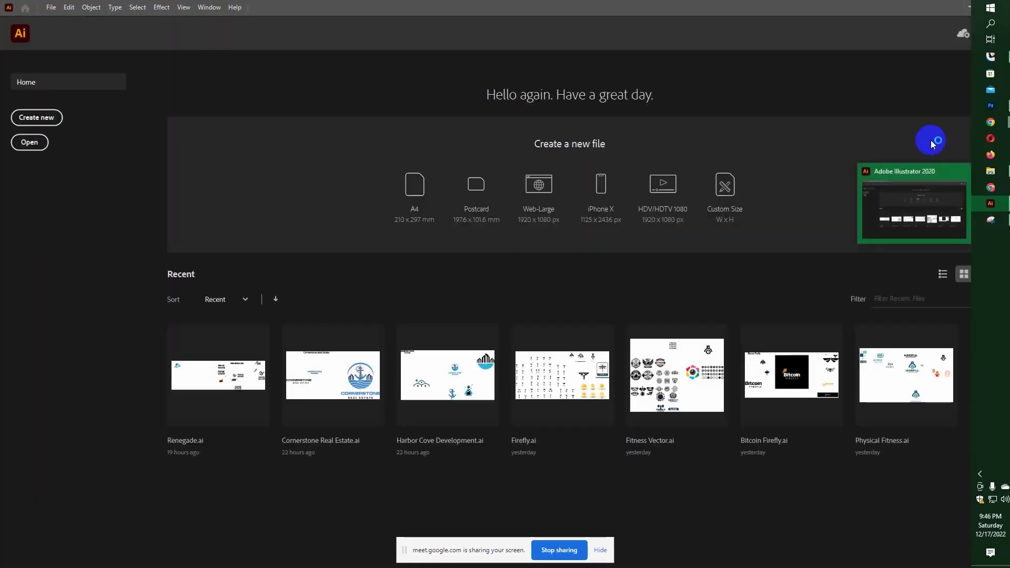
Create a new 1000 × 1000 px document in RGB Color, then go back to the Home screen
left_click(47, 118)
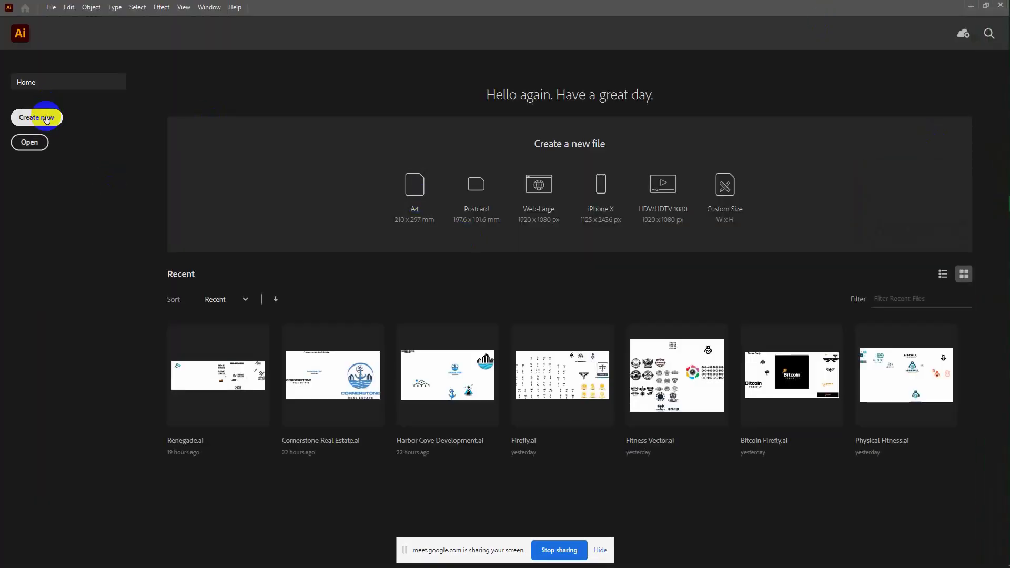
left_click(715, 453)
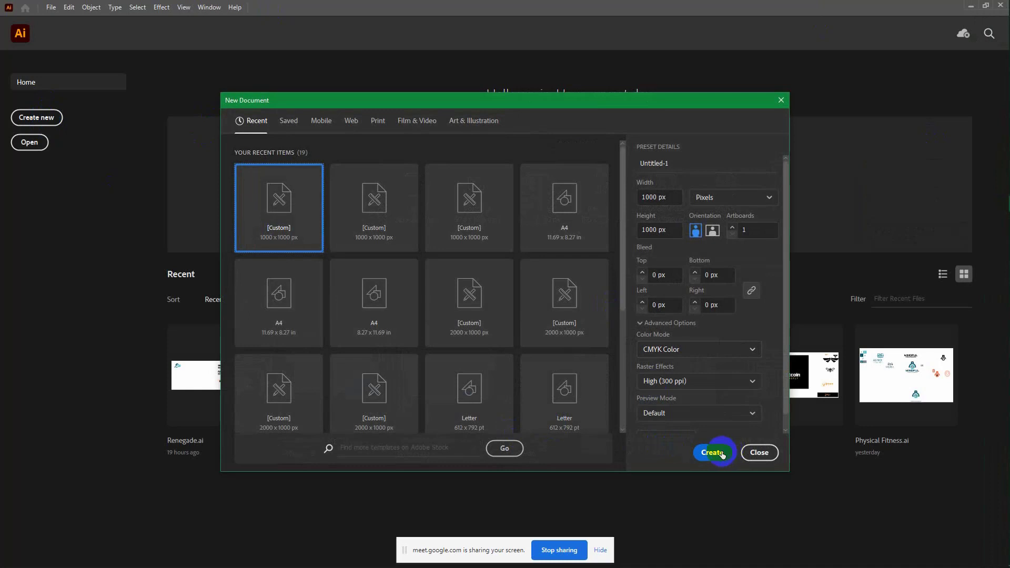
left_click(747, 349)
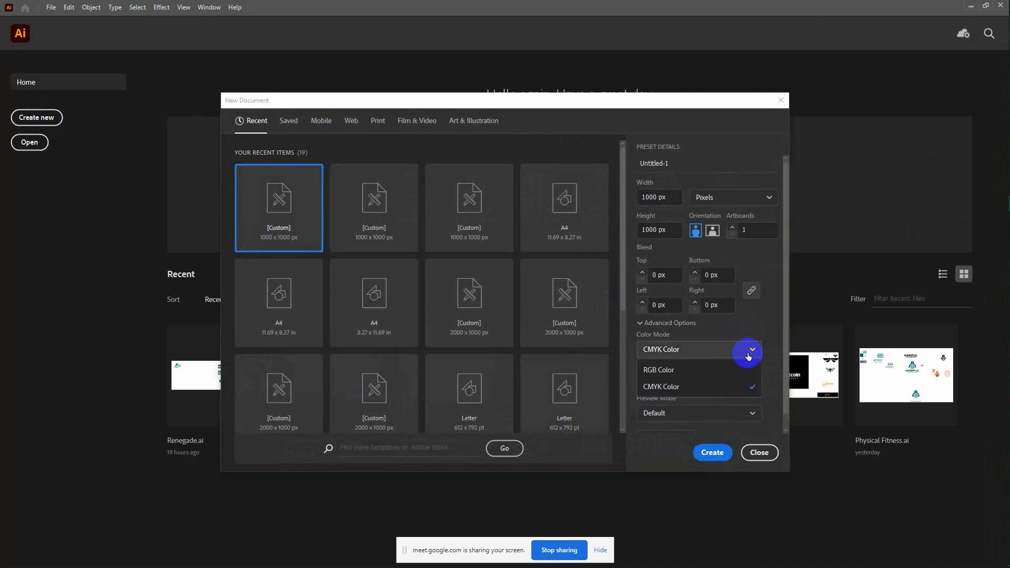
left_click(692, 370)
left_click(712, 453)
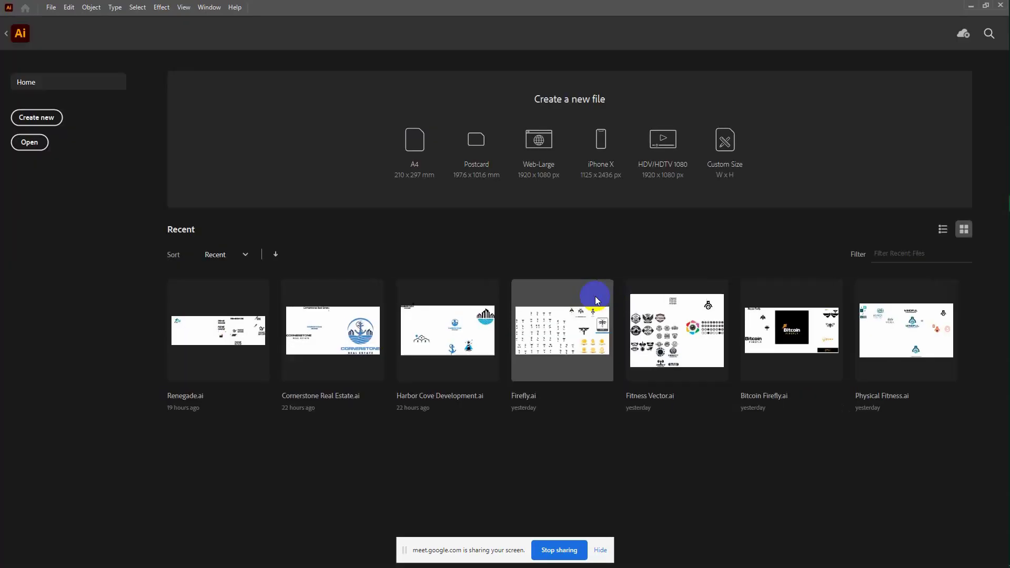
left_click(596, 299)
Open Harbor Cove Development.ai from Recent and pan to see the whole artboard
left_click(461, 337)
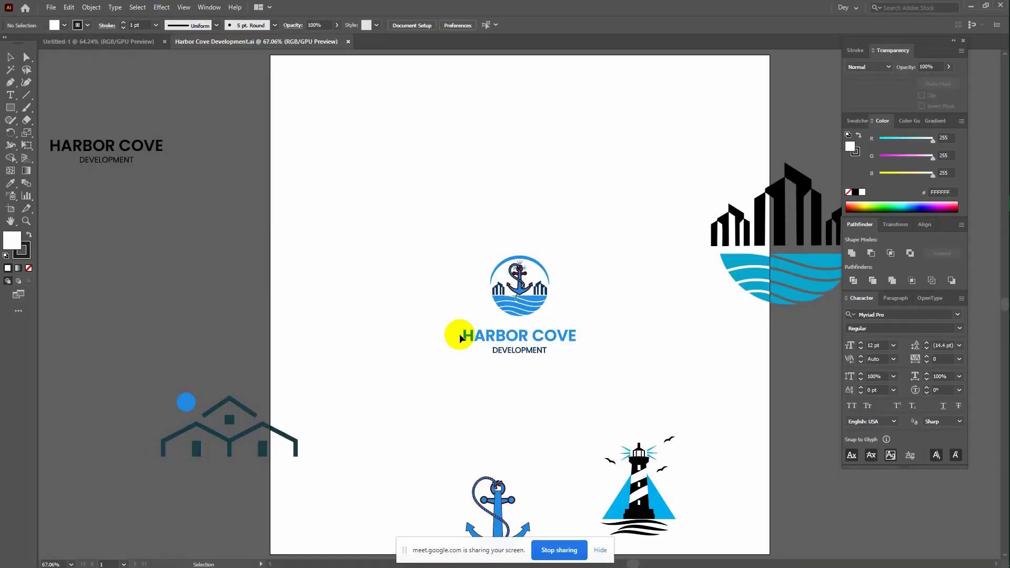
left_click_drag(728, 379, 463, 266)
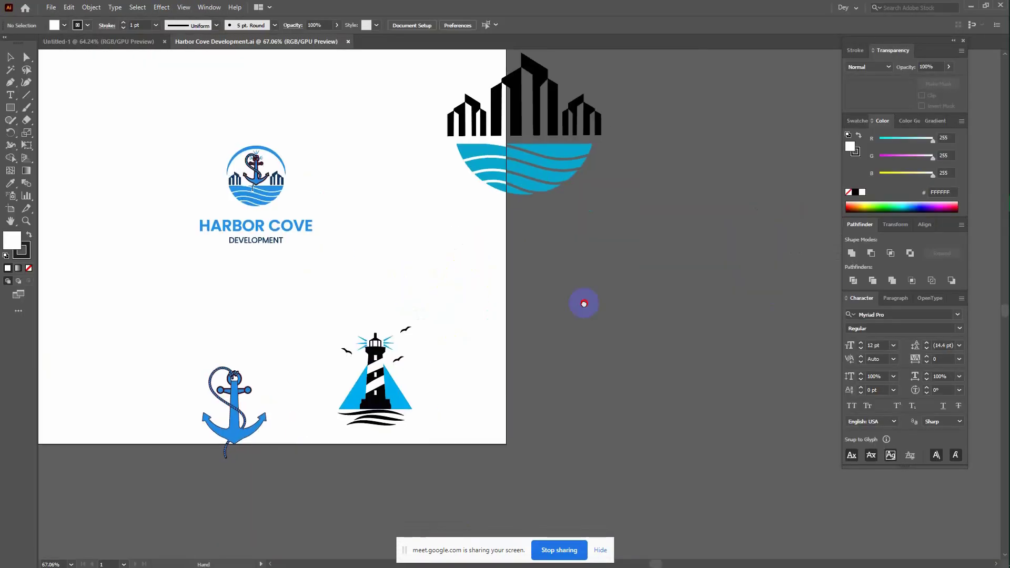
left_click_drag(583, 300, 643, 324)
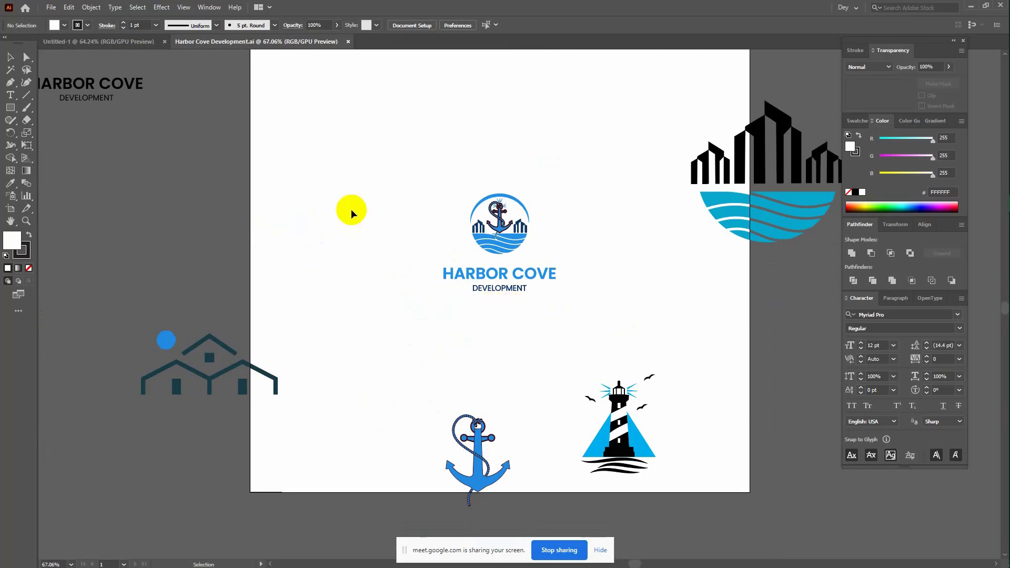
mouse_move(665, 348)
left_mouse_down()
mouse_move(510, 268)
mouse_move(647, 349)
left_mouse_up()
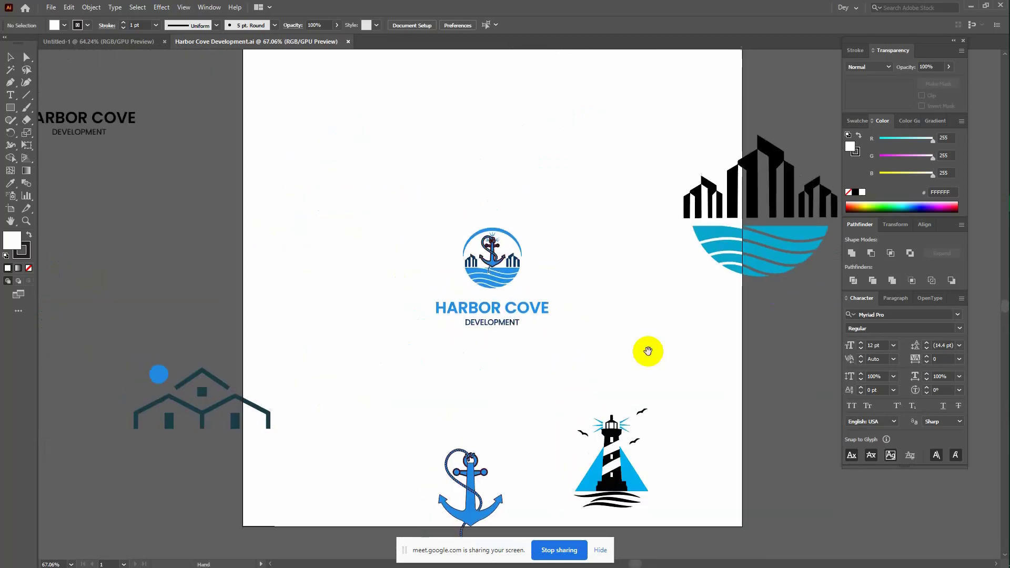
Select and deselect the Harbor Cove logo, then begin another new 1000 × 1000 px RGB document
left_click(498, 322)
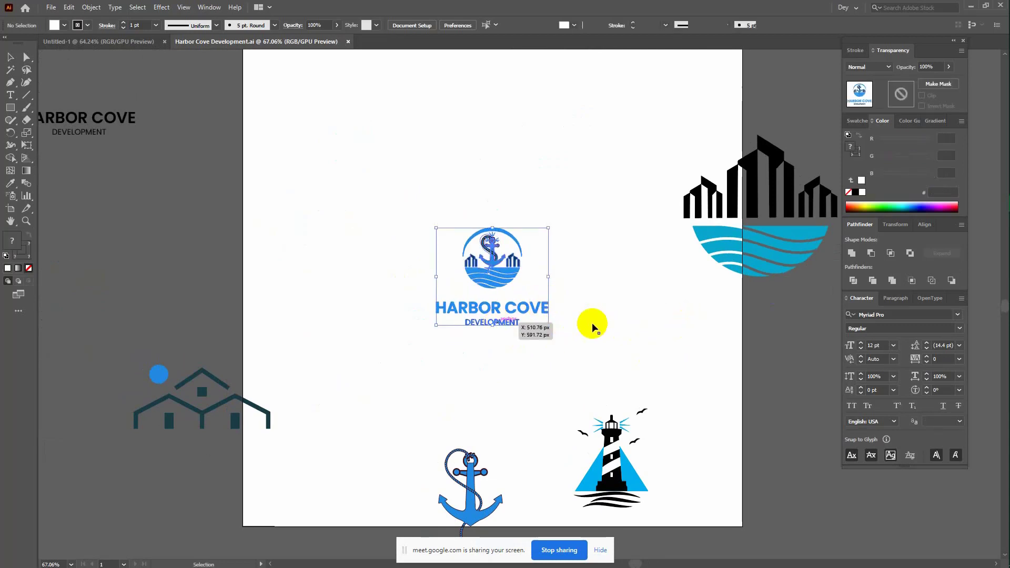
left_click(458, 98)
key("ctrl+n")
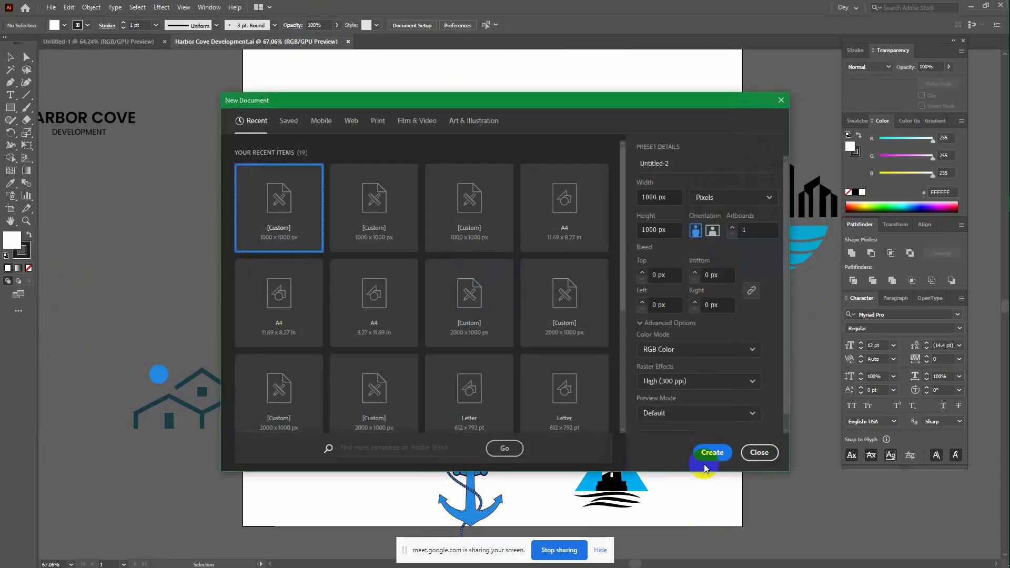
Create blank Untitled-2, glance at Chrome's real estate logos, then bring Harbor Cove Development.ai forward
left_click(706, 462)
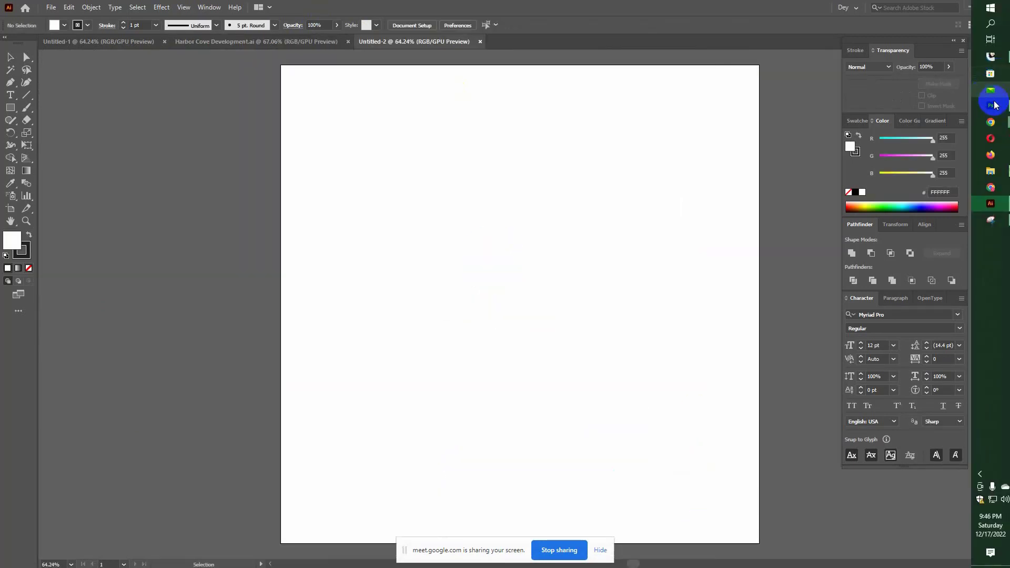
mouse_move(990, 122)
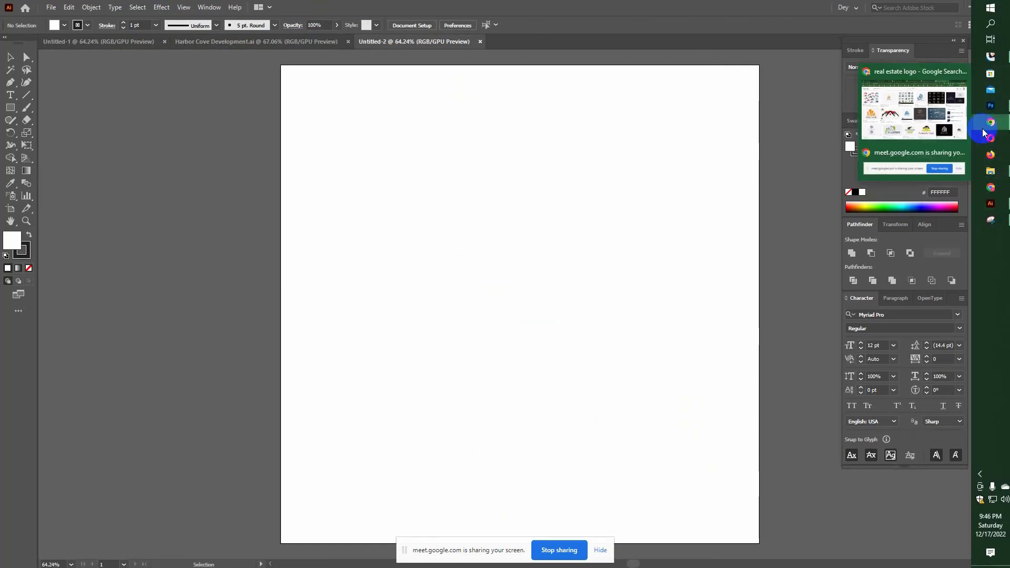
left_click(922, 119)
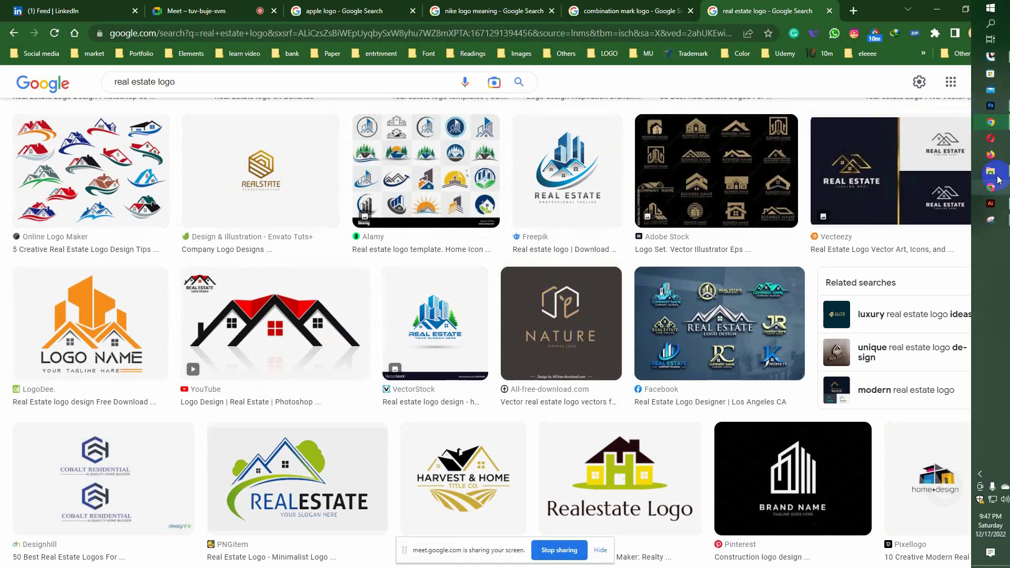
left_click(996, 204)
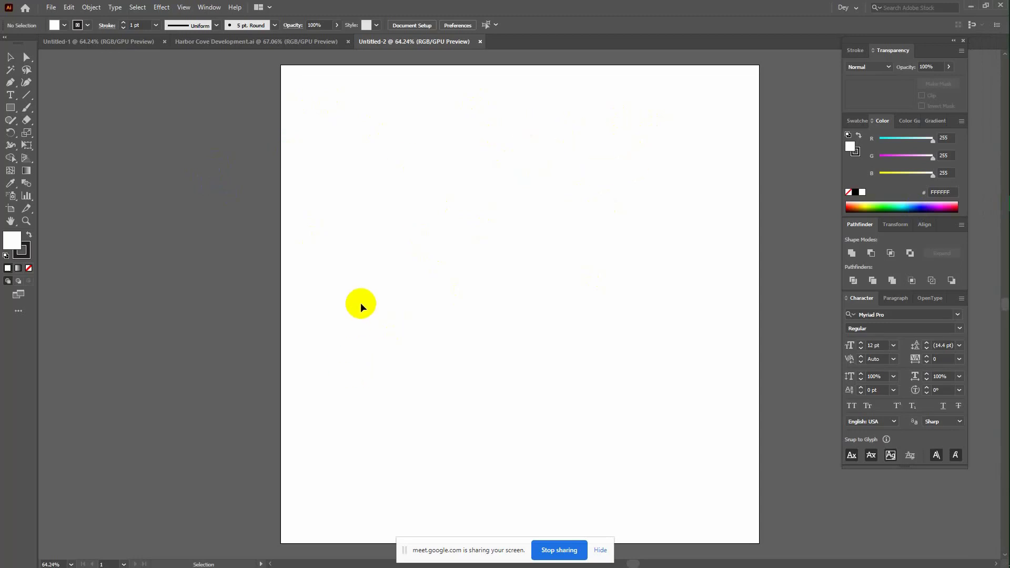
left_click(274, 42)
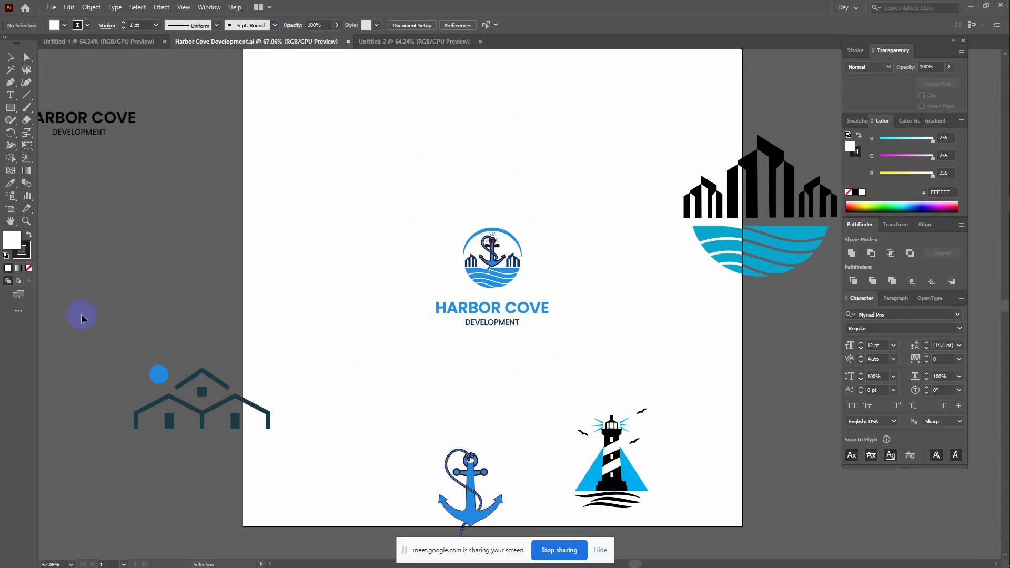
Open Fitness Vector.ai and Physical Fitness.ai from the Home screen
left_click(25, 7)
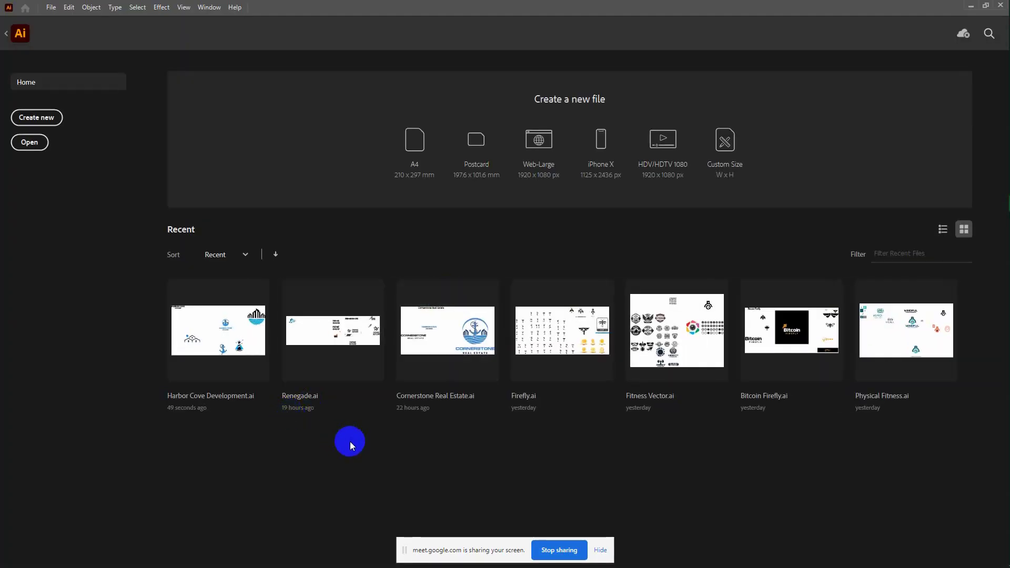
left_click(667, 336)
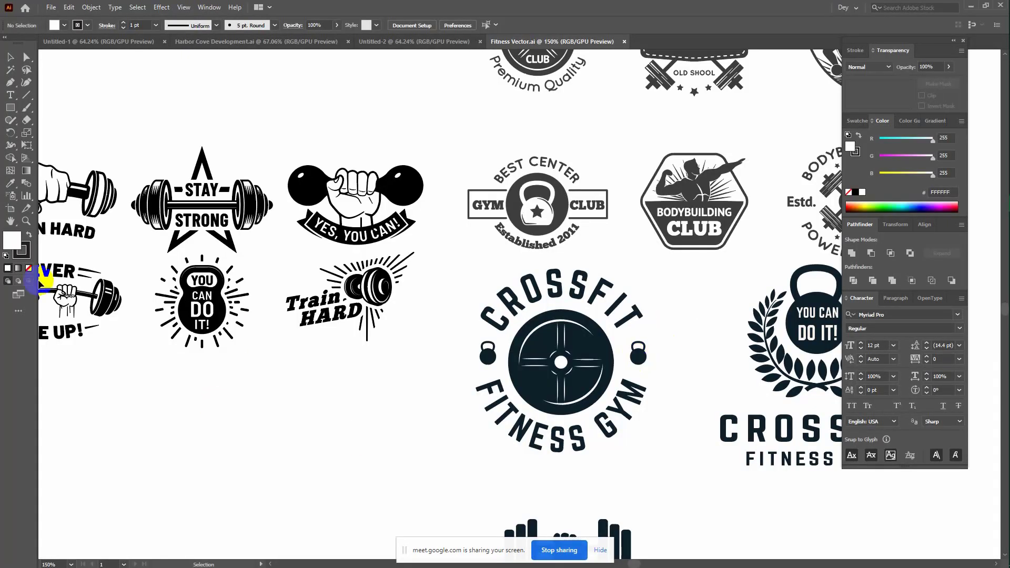
left_click(25, 9)
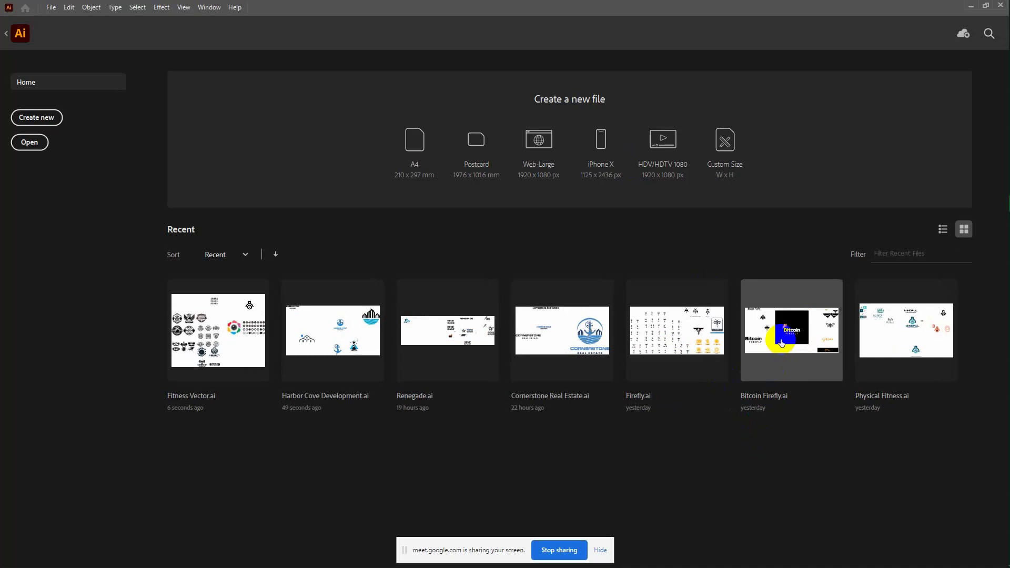
left_click(925, 322)
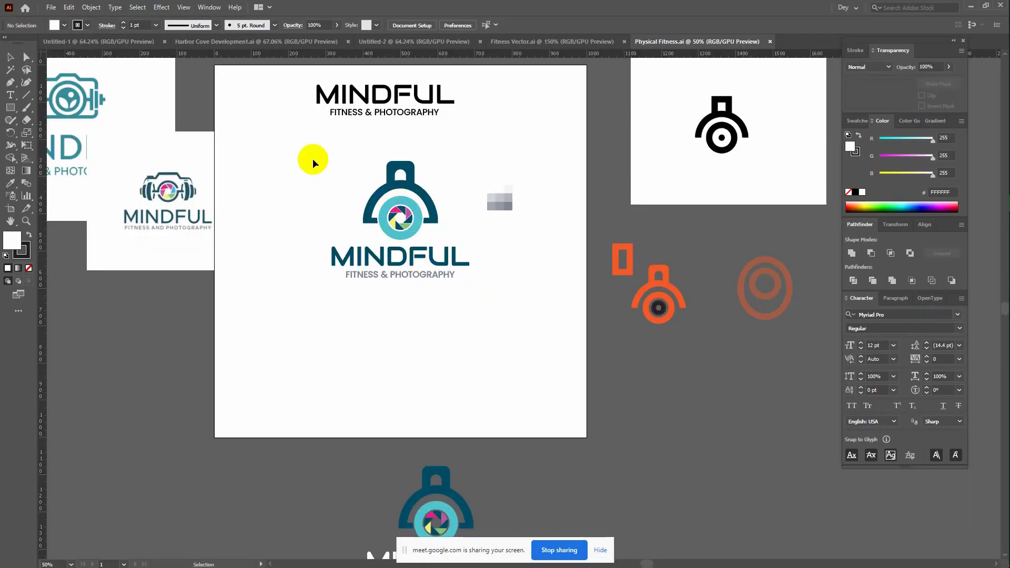
Marquee-select the MINDFUL logo and view it at 100% actual size
left_click_drag(312, 159, 472, 280)
key("a")
key("ctrl+1")
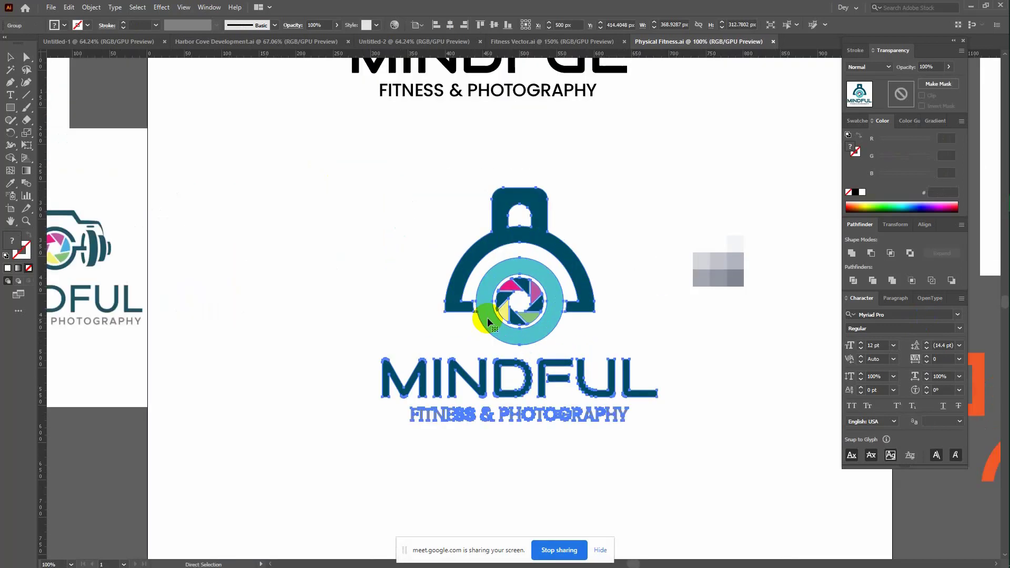
key("v")
left_click(304, 276)
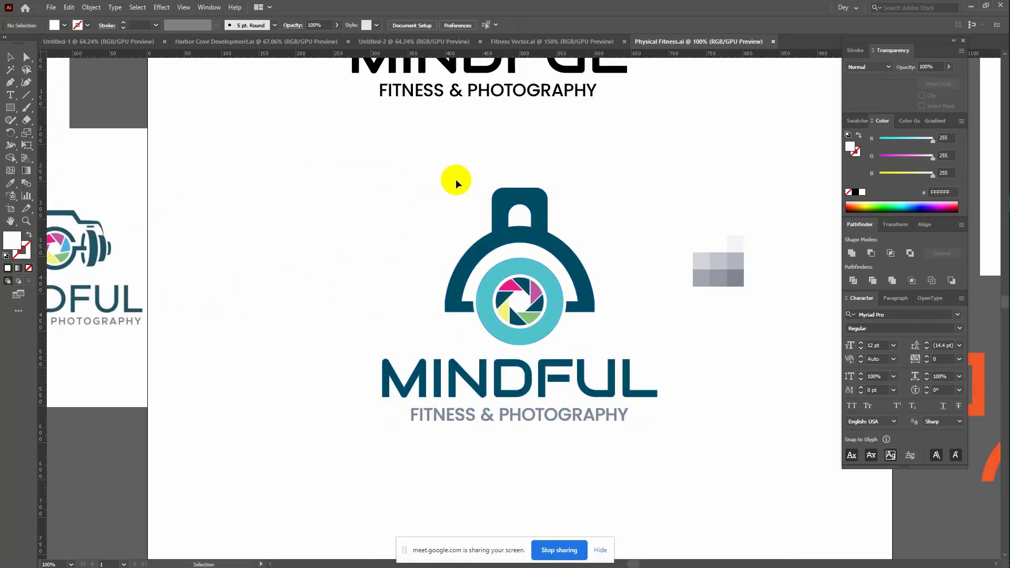
Select and deselect the MINDFUL logo group several times, ending with it marquee-selected
left_click_drag(456, 178, 593, 211)
left_click(602, 163)
left_click(513, 272)
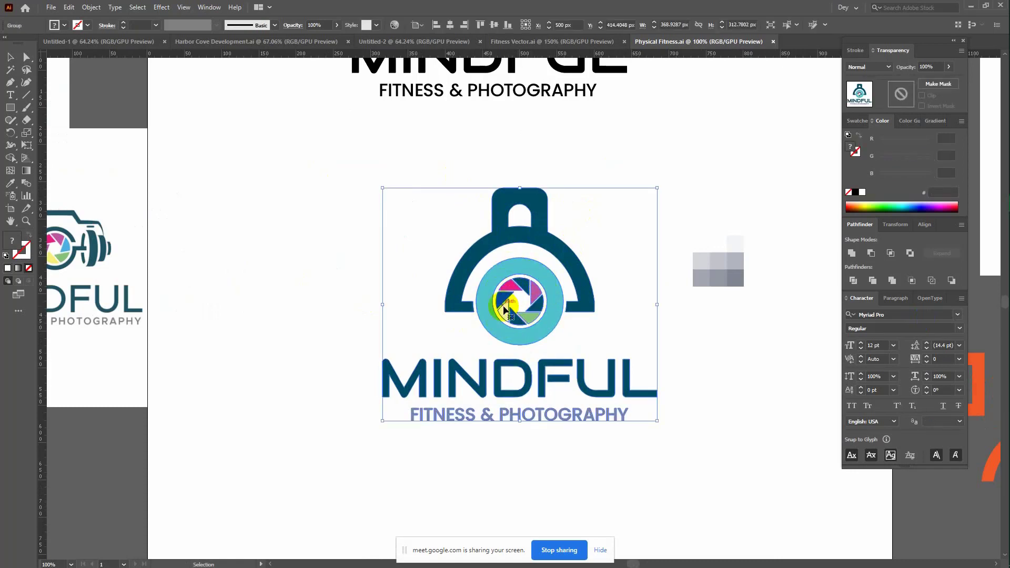
left_click(584, 404)
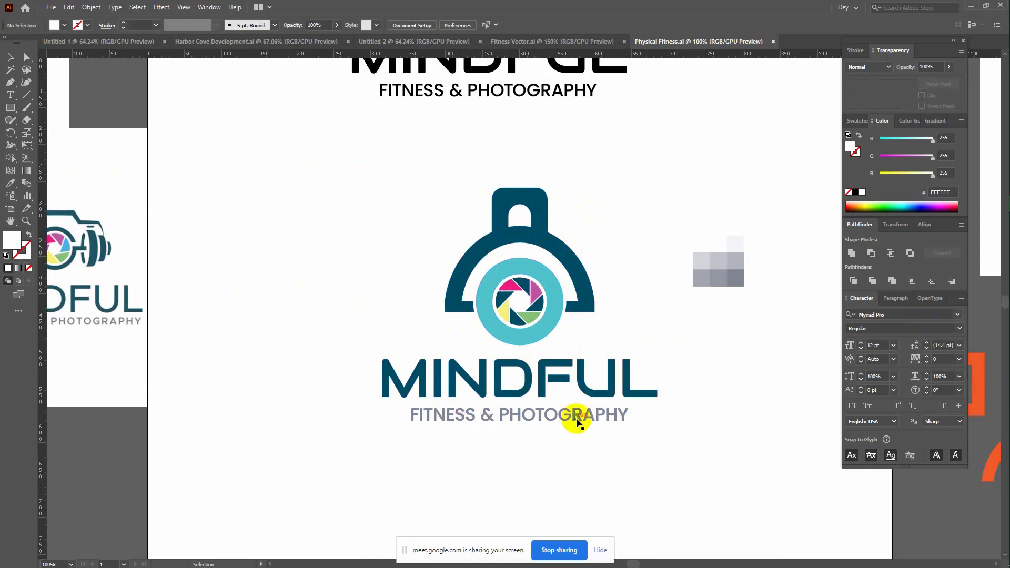
left_click(522, 287)
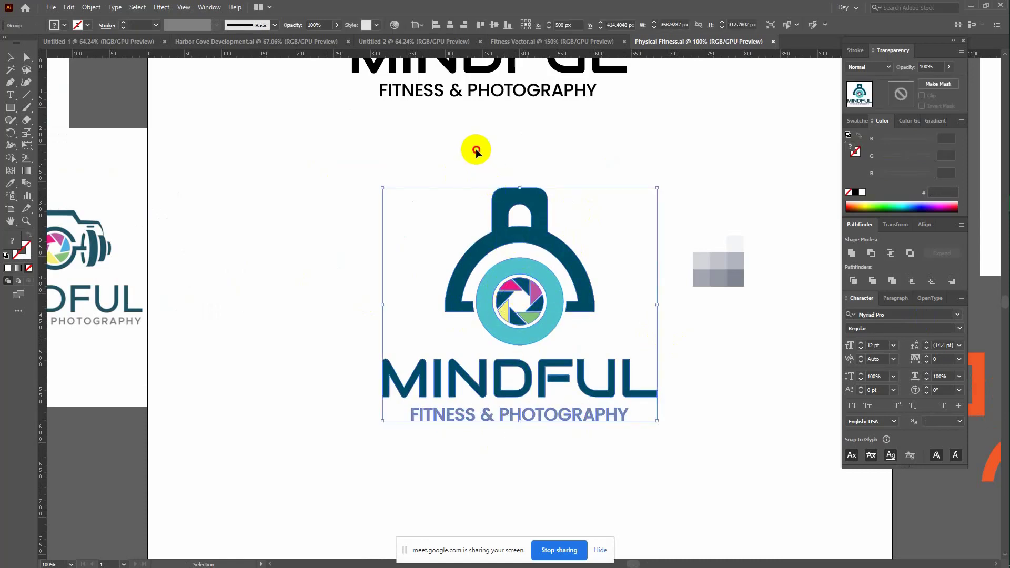
left_click_drag(475, 149, 574, 204)
left_click(652, 164)
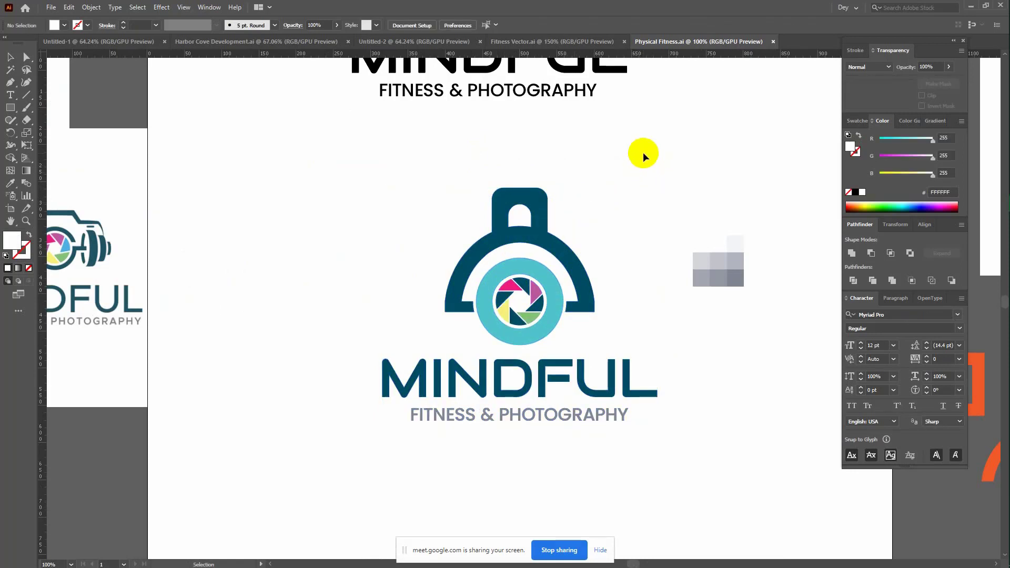
left_click_drag(346, 148, 569, 419)
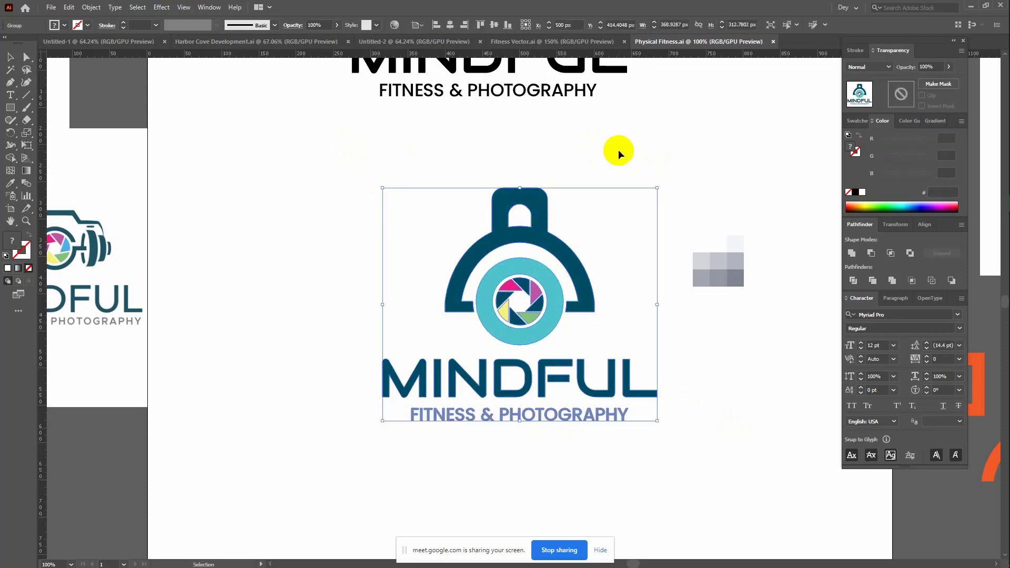
left_click(531, 286)
Search Google Images for 'dumbel logo' and preview a dumbbell logo result
left_click(971, 6)
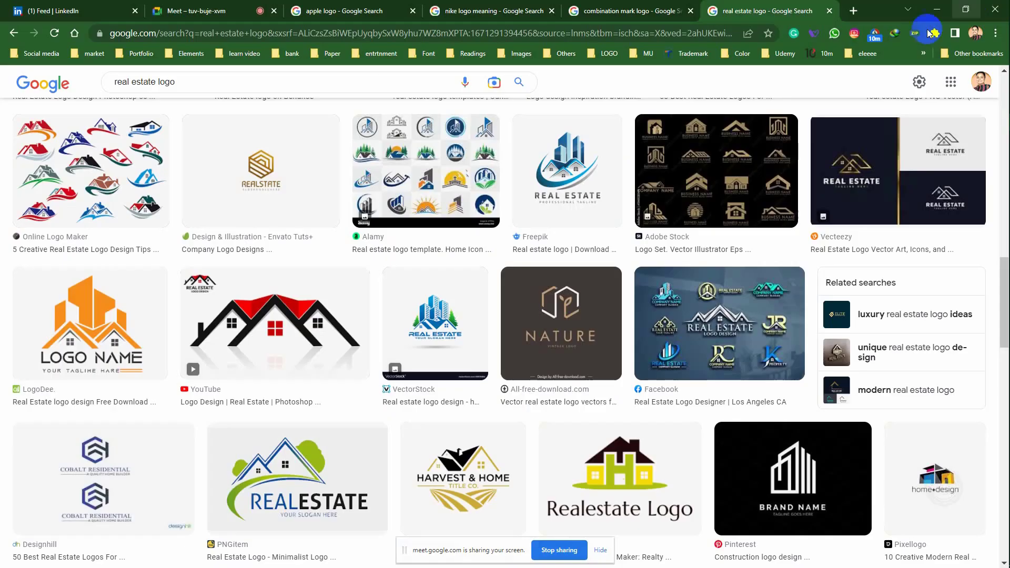
left_click_drag(157, 81, 90, 83)
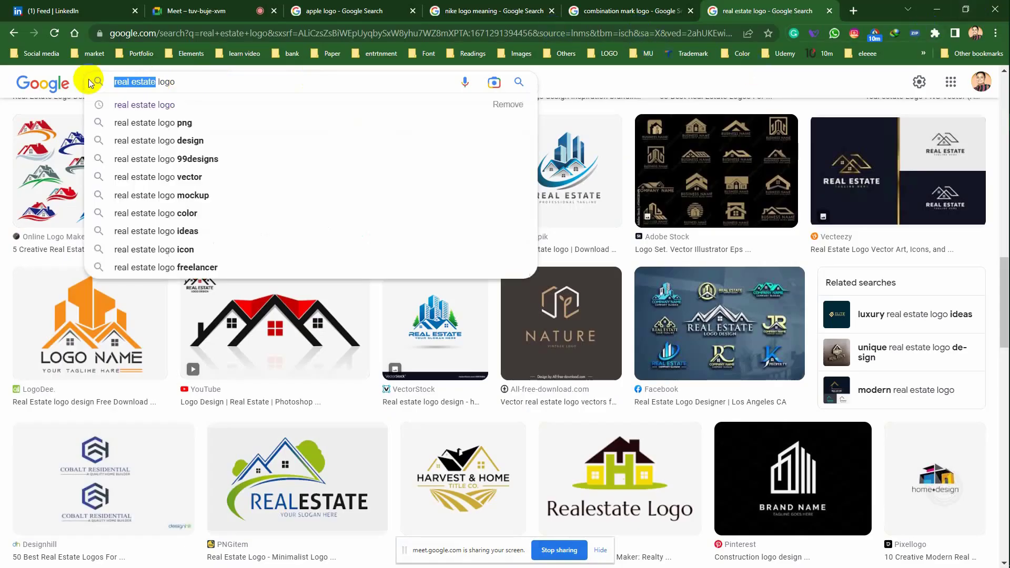
type("du")
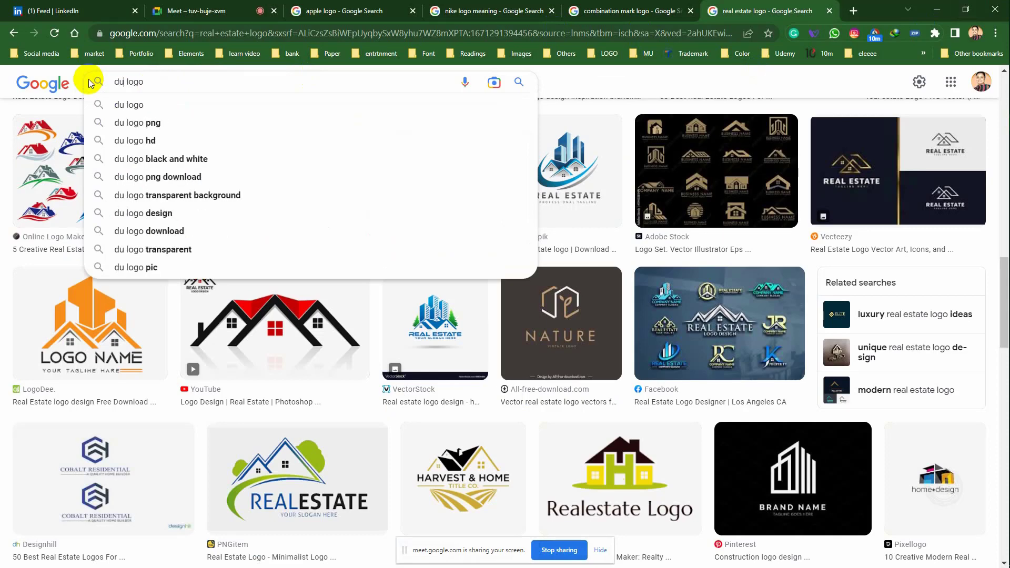
type("mbel")
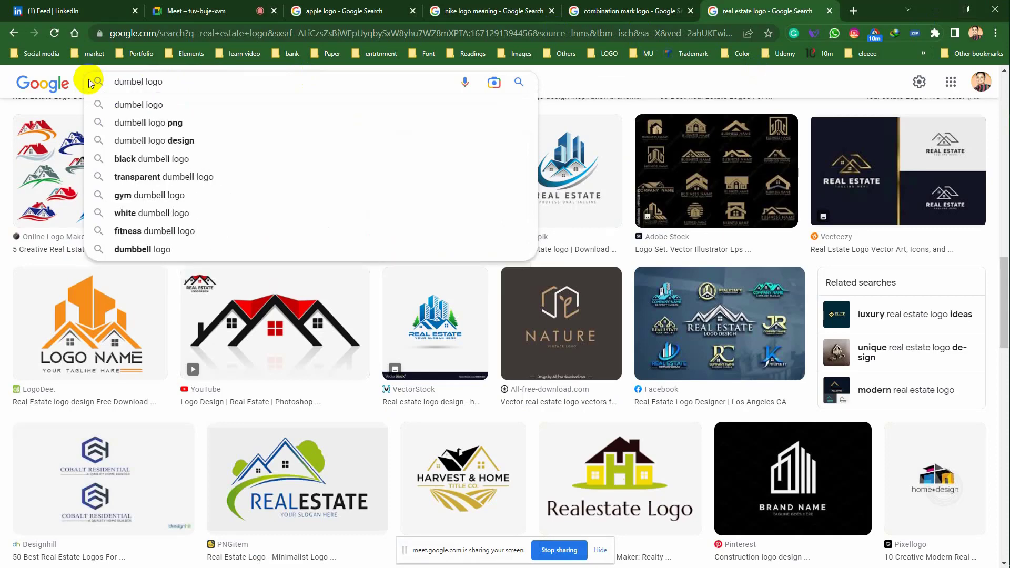
key("Return")
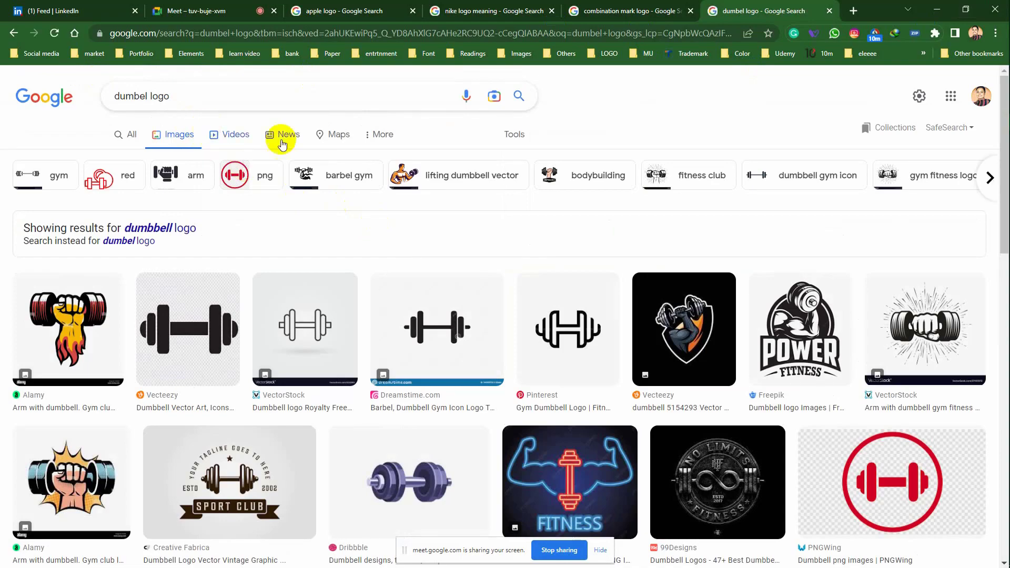
scroll(412, 290, "down", 5)
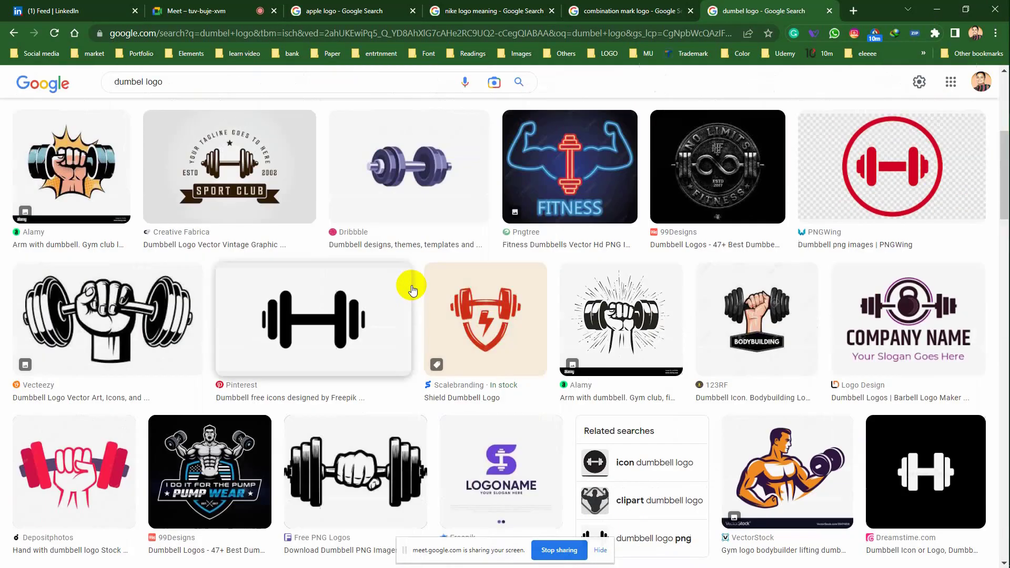
scroll(412, 289, "down", 5)
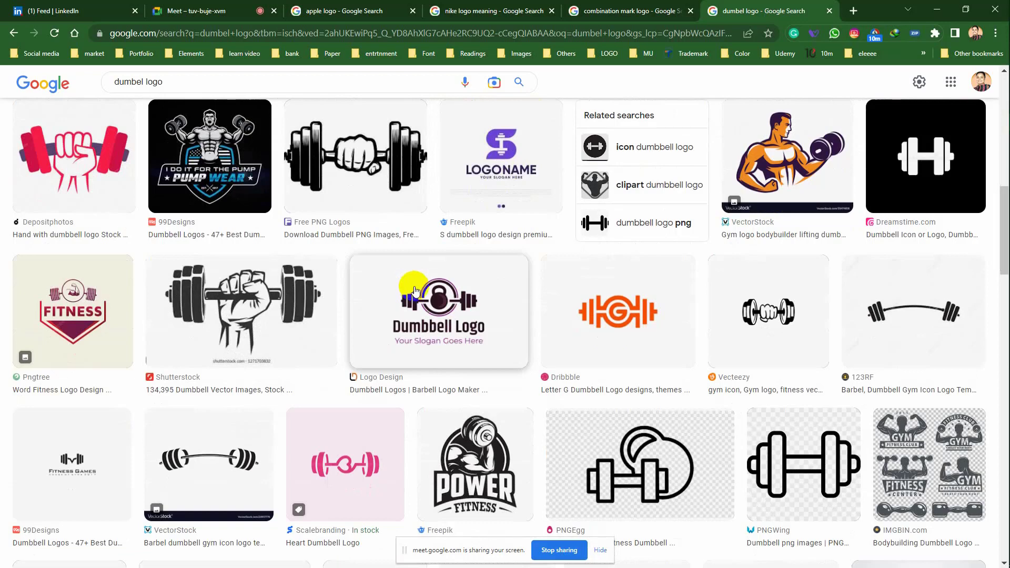
left_click(434, 297)
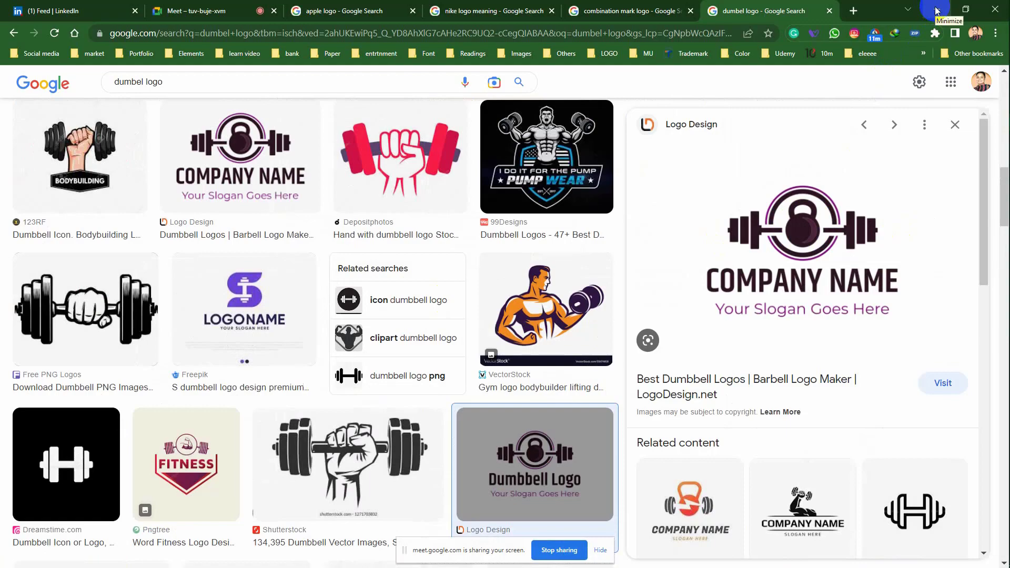
Minimize Chrome and Photoshop and restore Illustrator's MINDFUL logo document
left_click(936, 11)
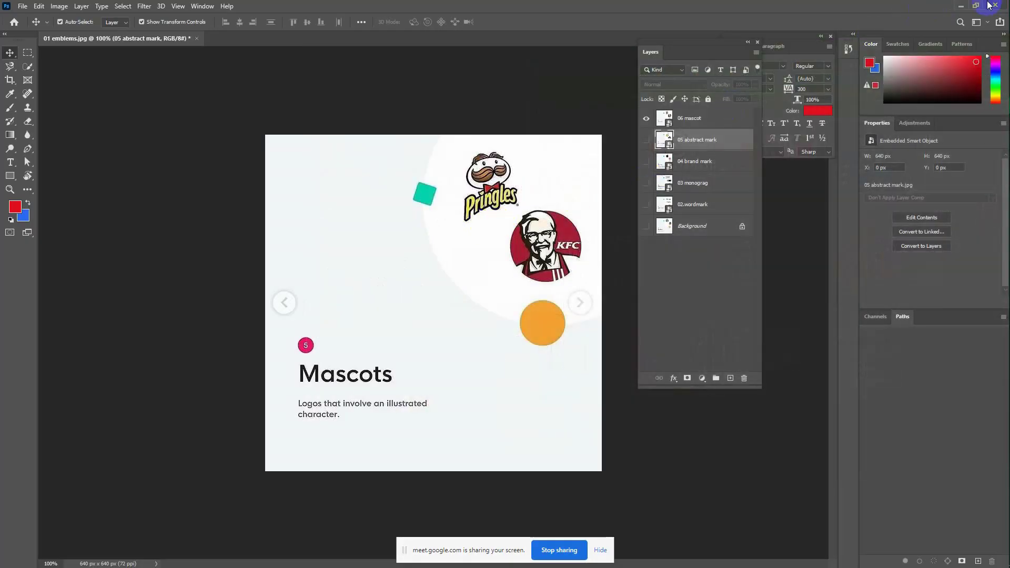
left_click(963, 5)
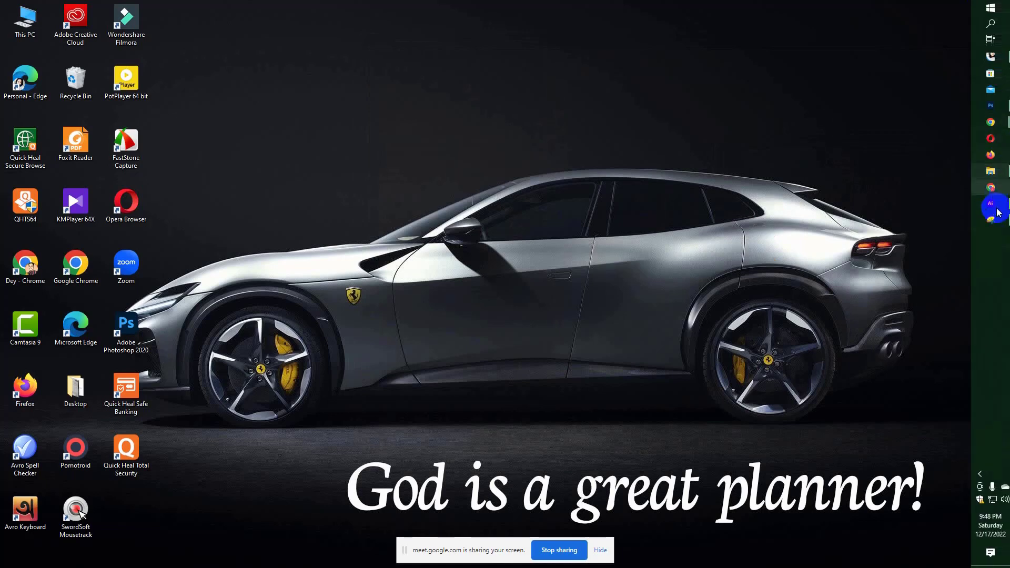
left_click(991, 203)
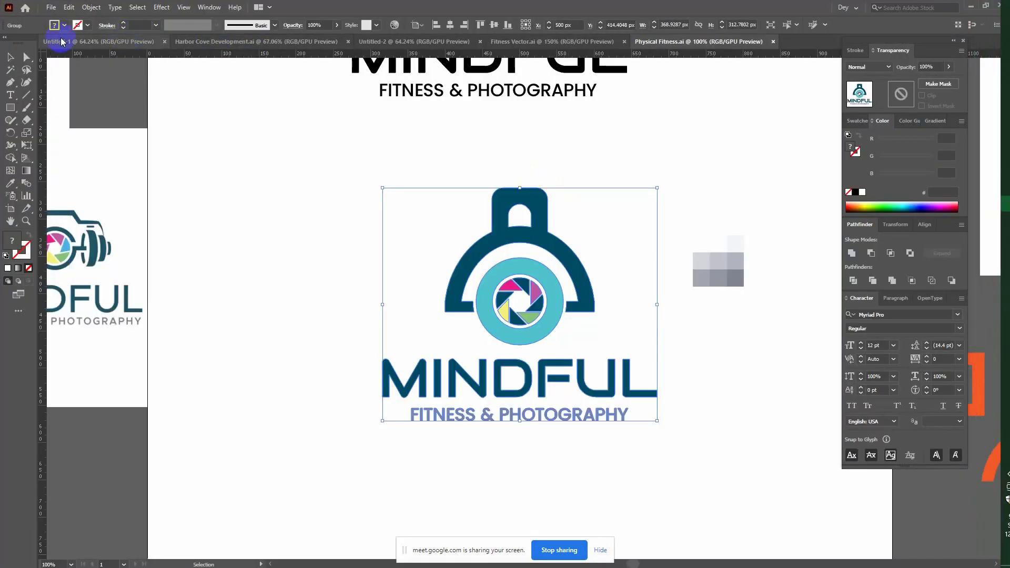
Add the word LOVE on Untitled-1, enlarged to about 306 pt in Myriad Pro
left_click(61, 41)
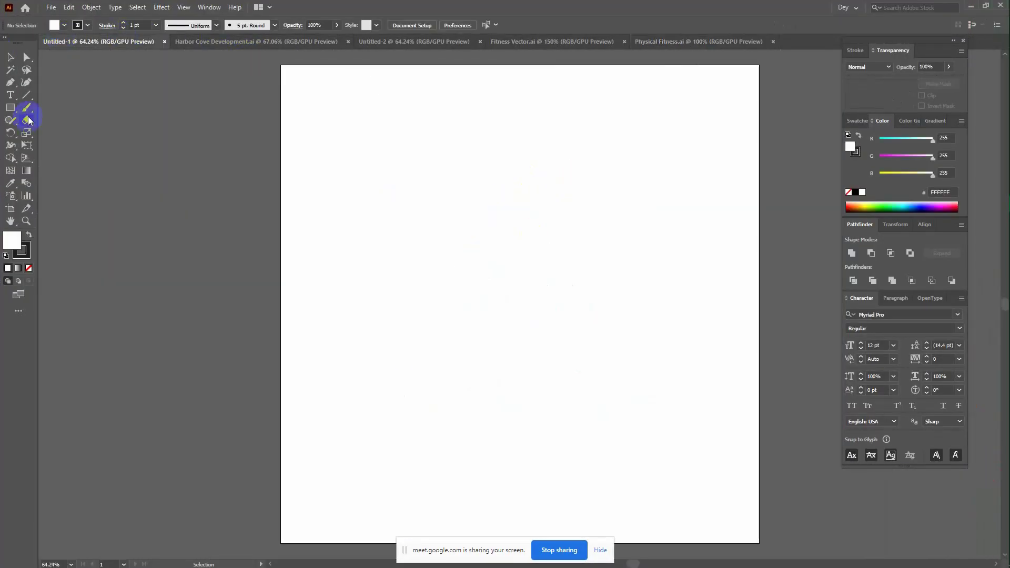
left_click(377, 210)
type("LOVE")
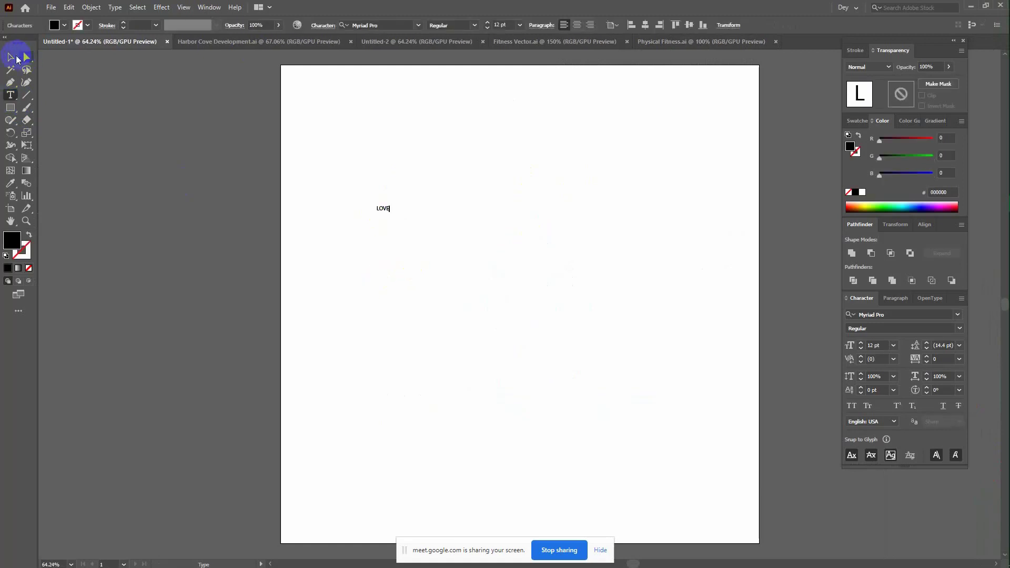
left_click(18, 59)
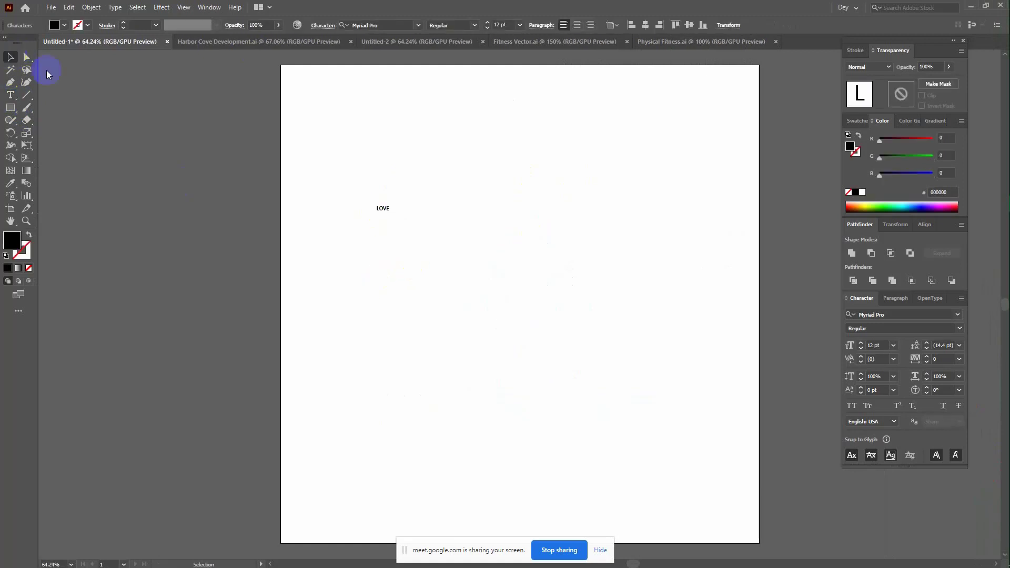
mouse_move(390, 210)
left_mouse_down()
mouse_move(683, 431)
mouse_move(613, 322)
left_mouse_up()
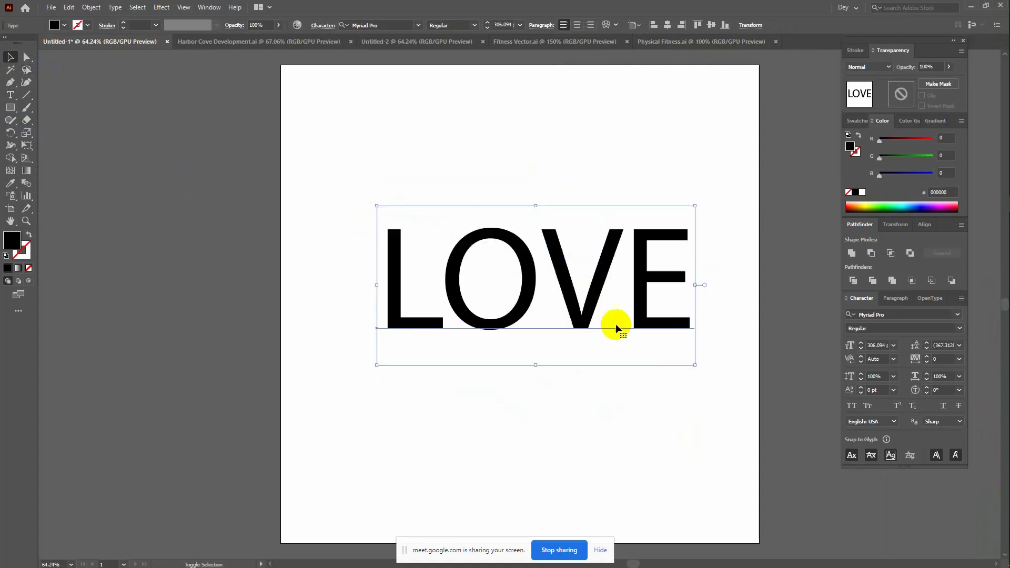
left_click_drag(632, 290, 615, 267)
right_click(573, 263)
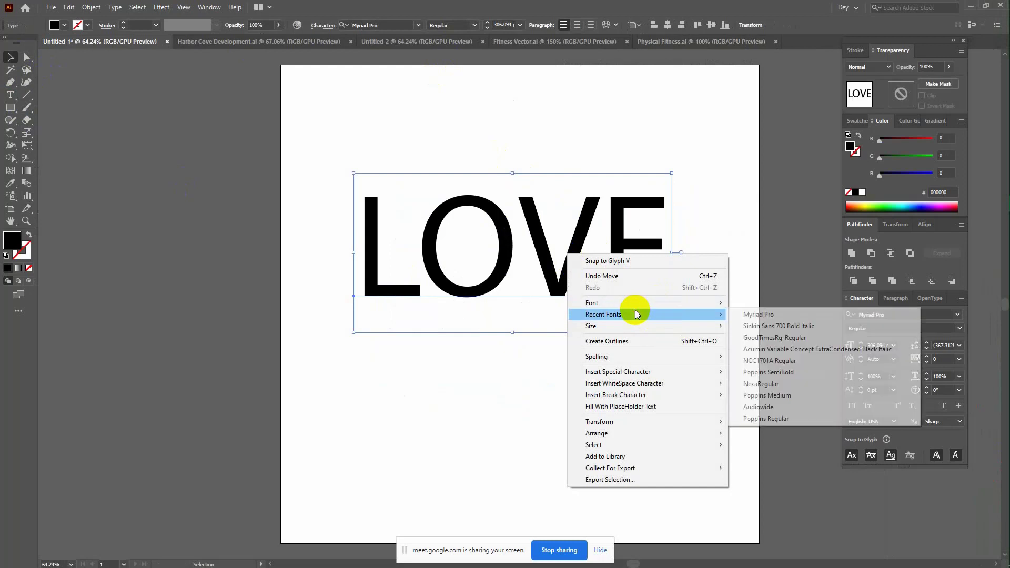
mouse_move(604, 314)
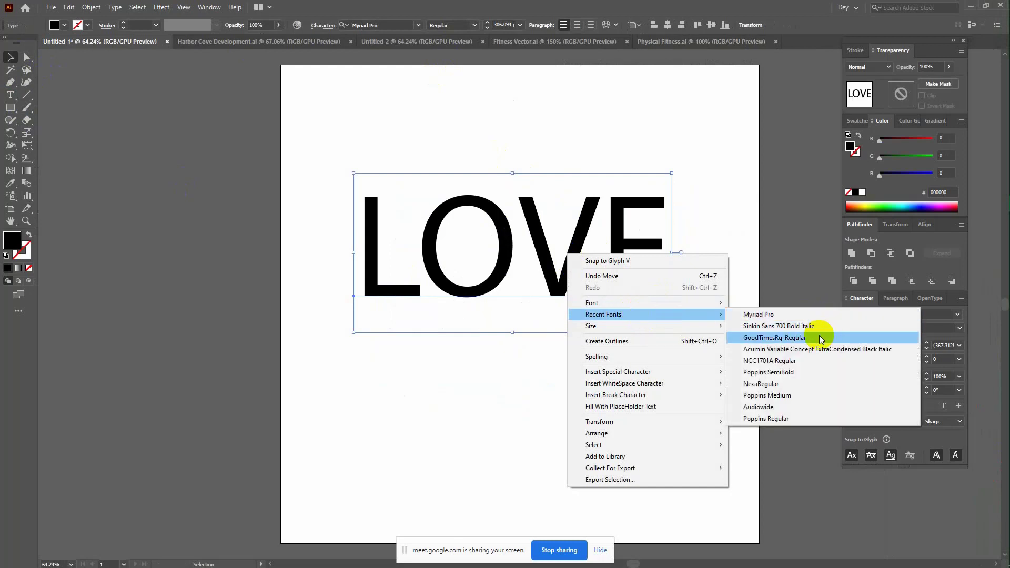
Set LOVE in Poppins Bold and move it near the top of the artboard
left_click(813, 364)
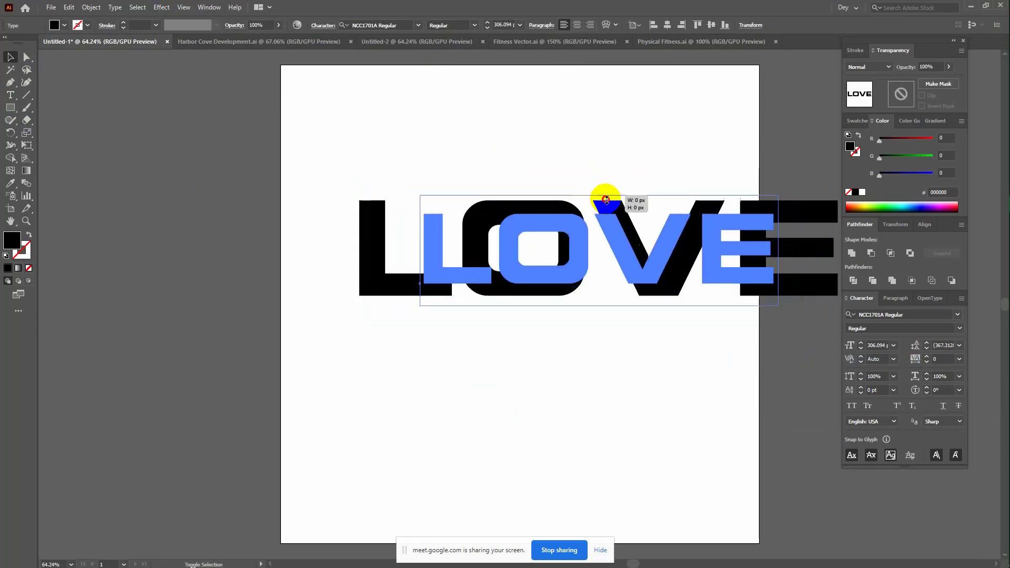
left_click_drag(598, 176, 605, 200)
left_click_drag(632, 236, 563, 213)
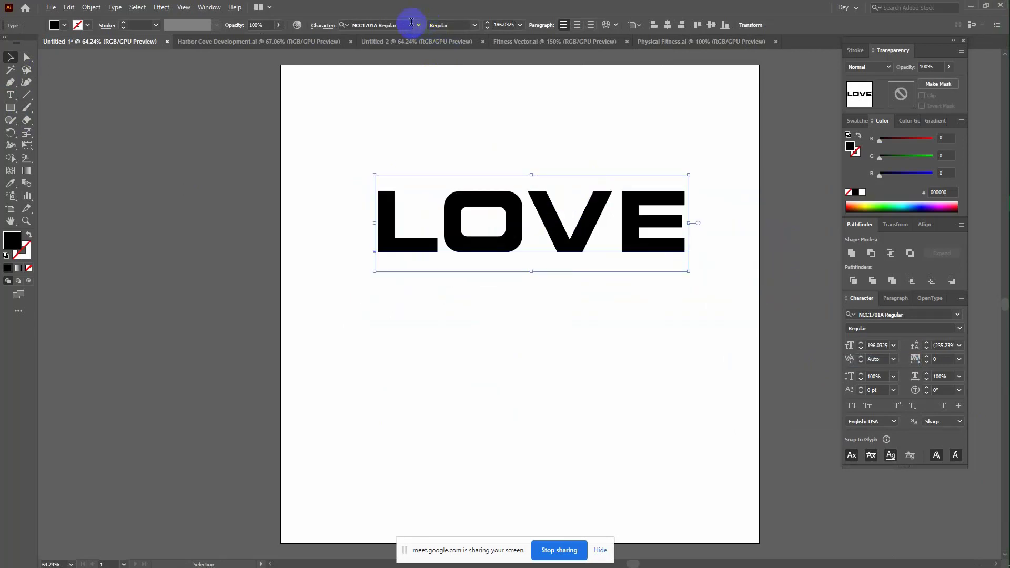
left_click(411, 24)
type("opp")
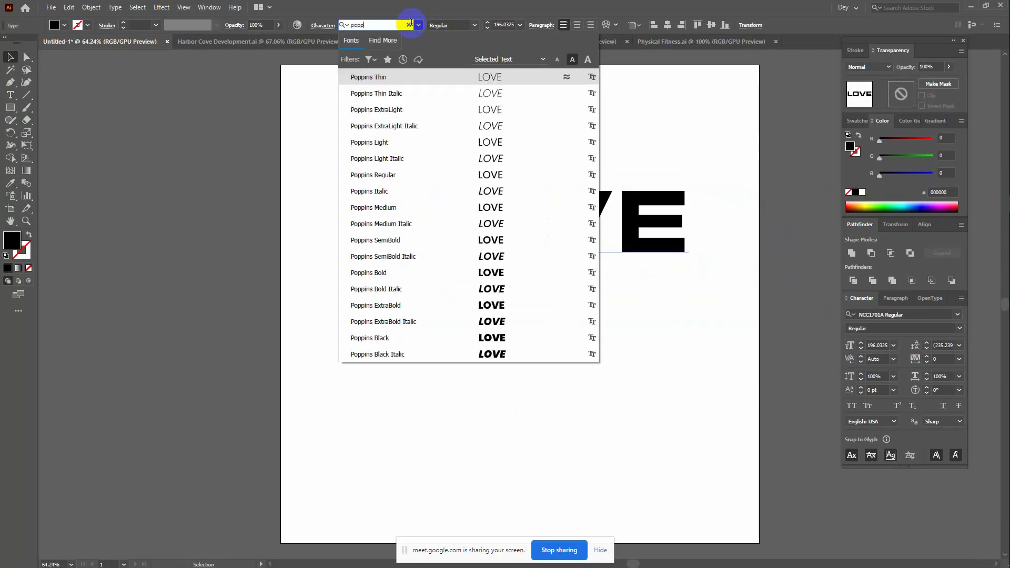
left_click(385, 272)
left_click_drag(533, 240, 521, 196)
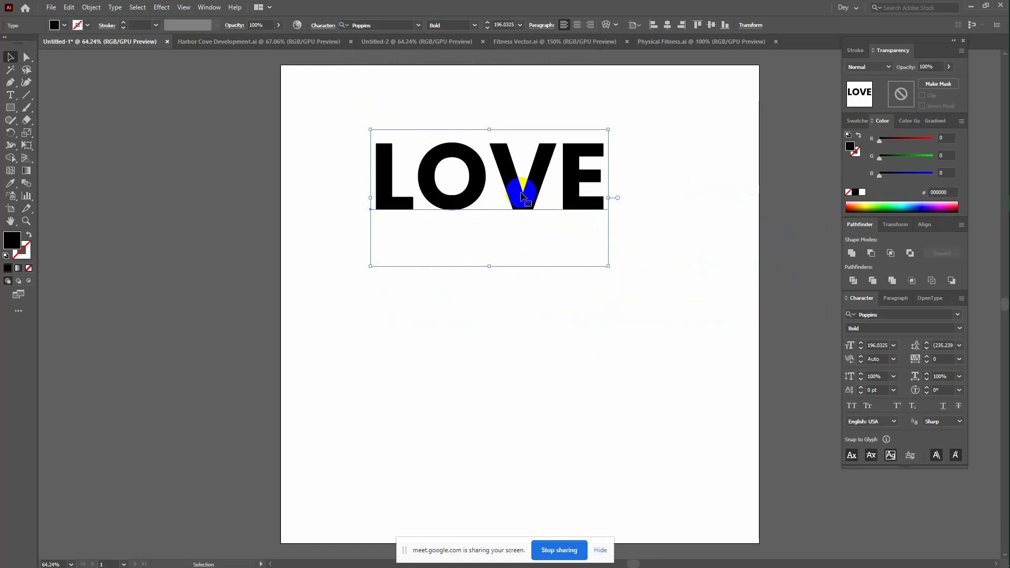
Paste a spare copy of LOVE, then convert the original to outlines
key("ctrl+c")
key("ctrl+v")
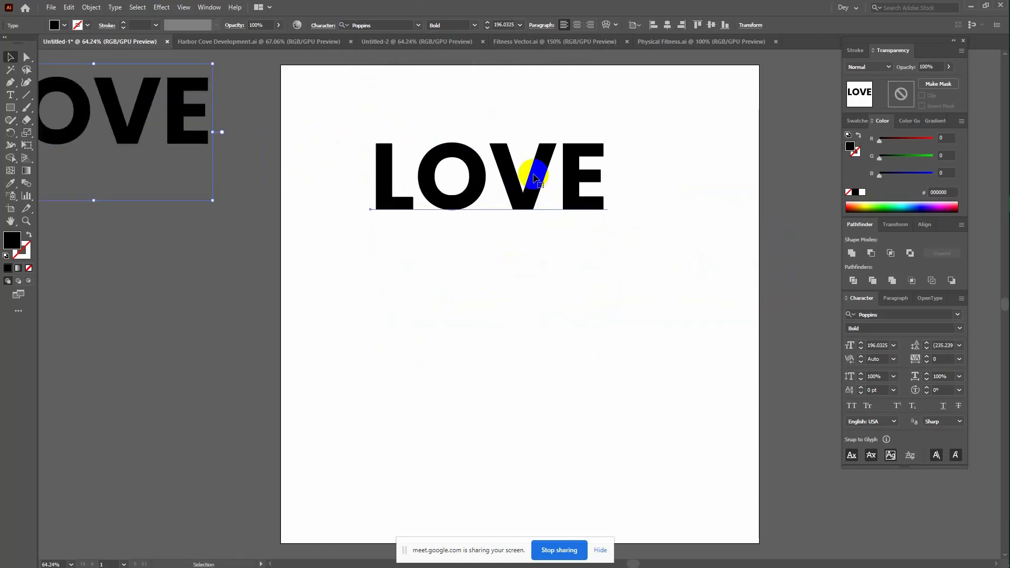
left_click(534, 178)
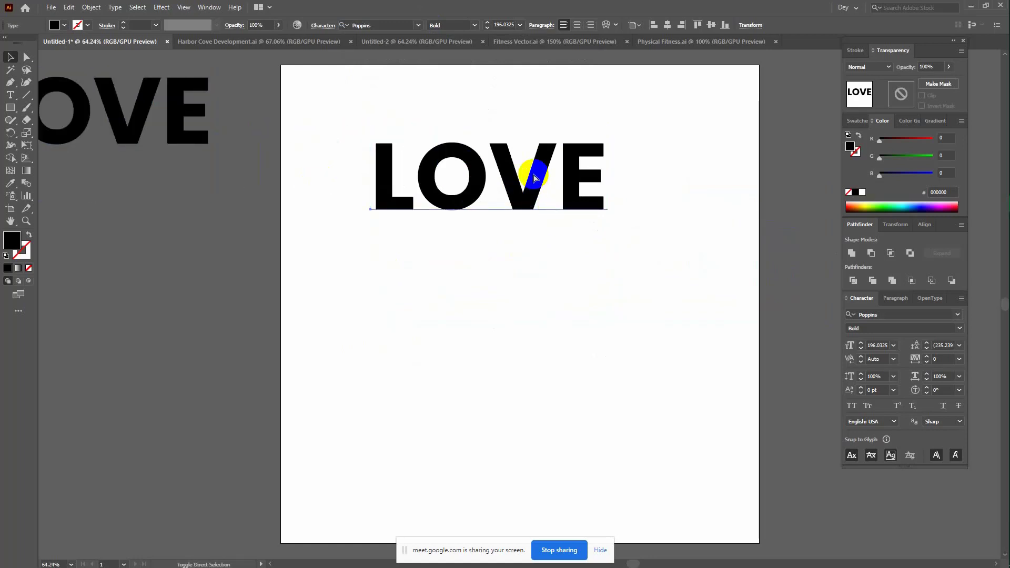
key("ctrl+shift+o")
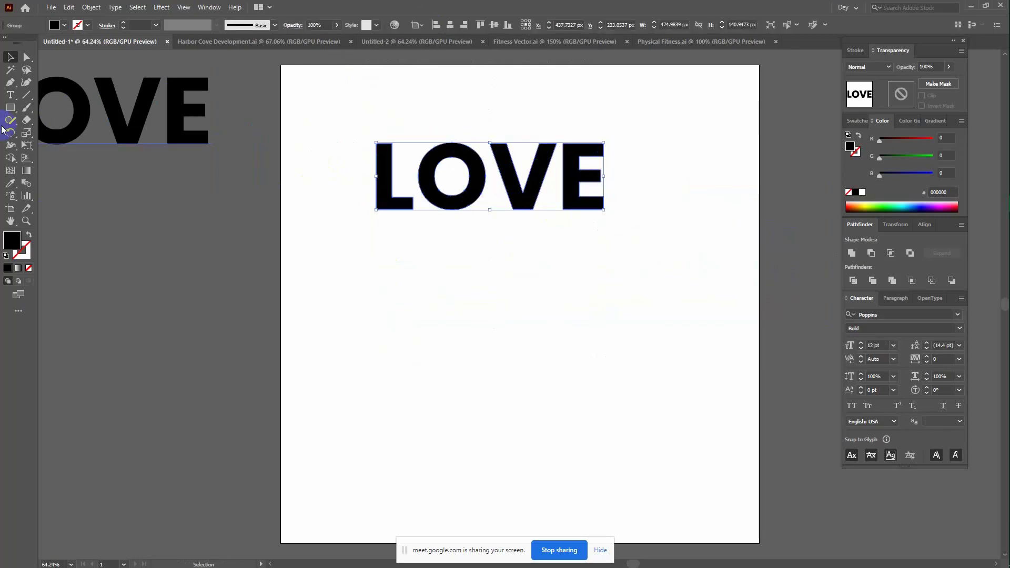
Draw a square below LOVE with no fill and a 9 pt black stroke
left_click(9, 108)
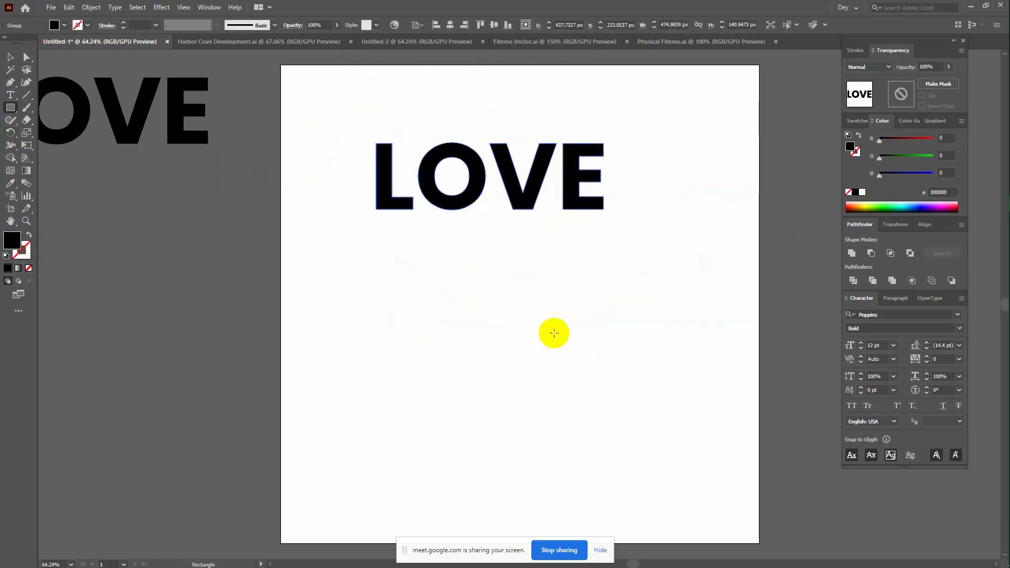
left_click_drag(441, 309, 490, 357)
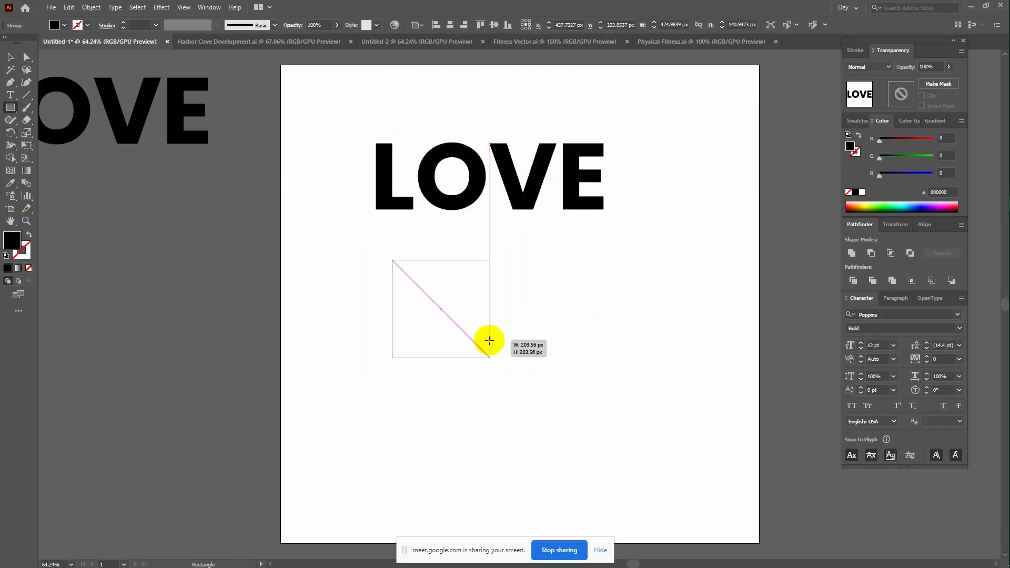
left_click(26, 241)
left_click(30, 237)
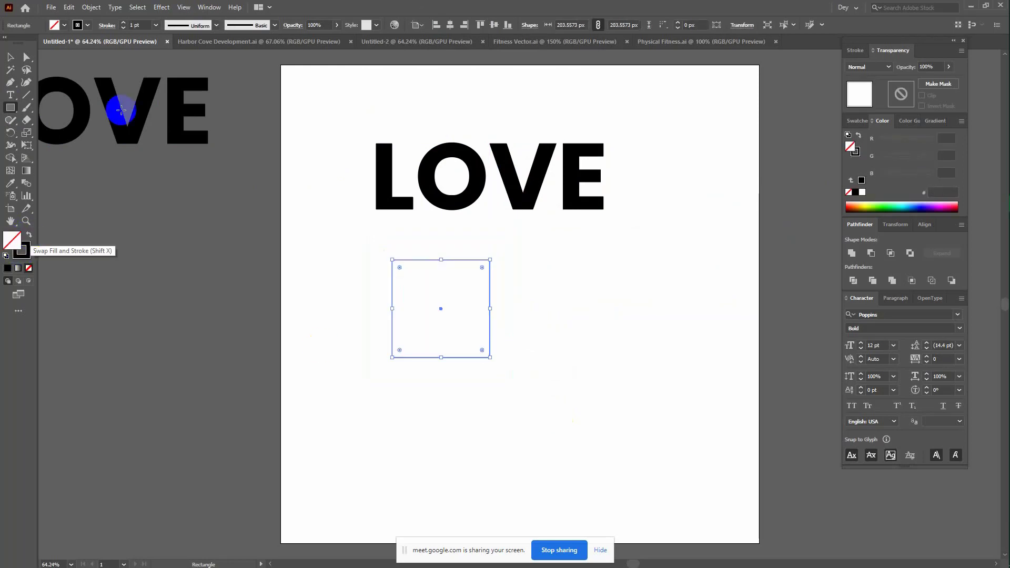
type("9")
key("Return")
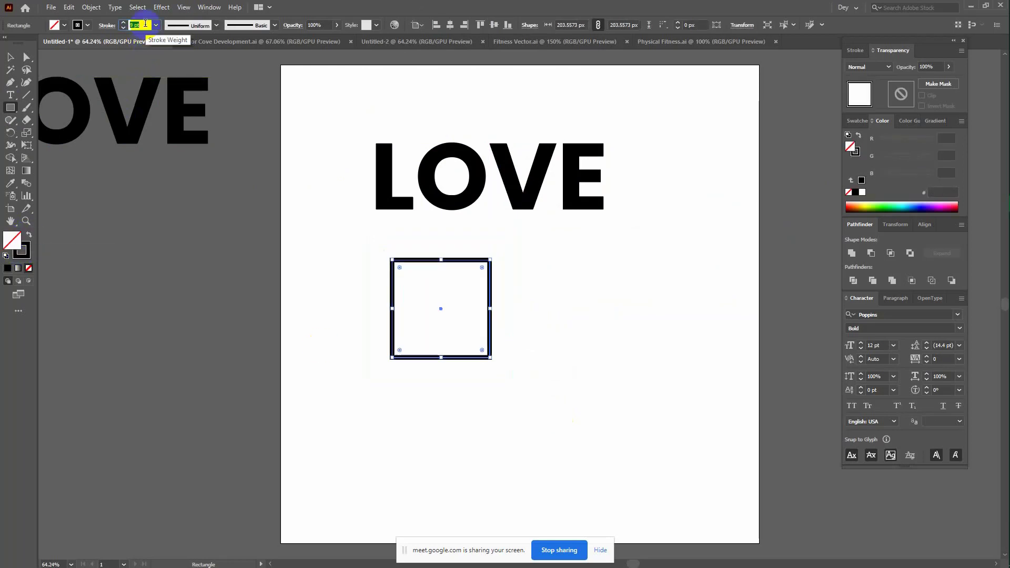
left_click(11, 57)
Zoom in and draw a circle centred inside the square
key("ctrl+plus")
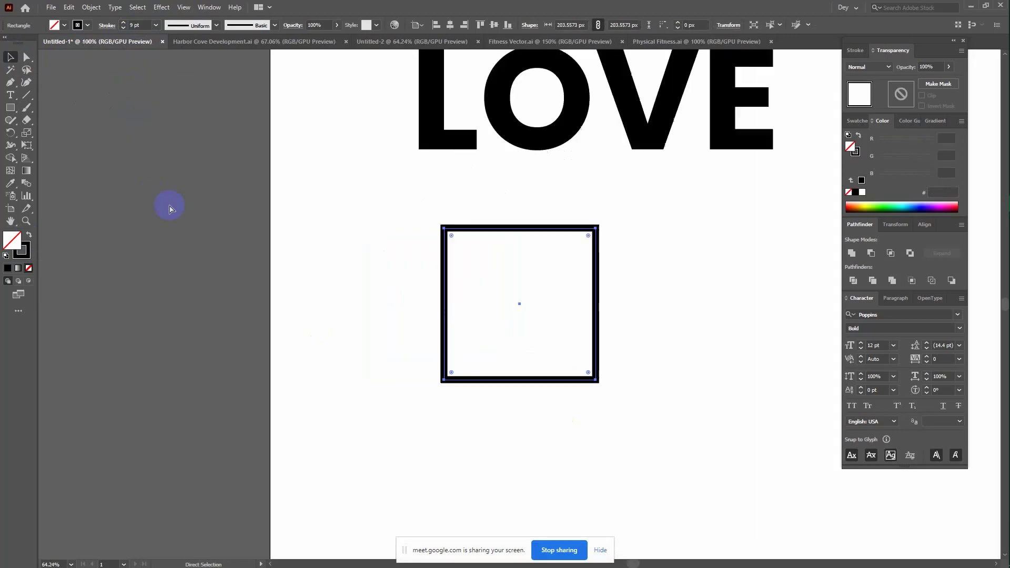
key("ctrl+plus")
left_click(171, 206)
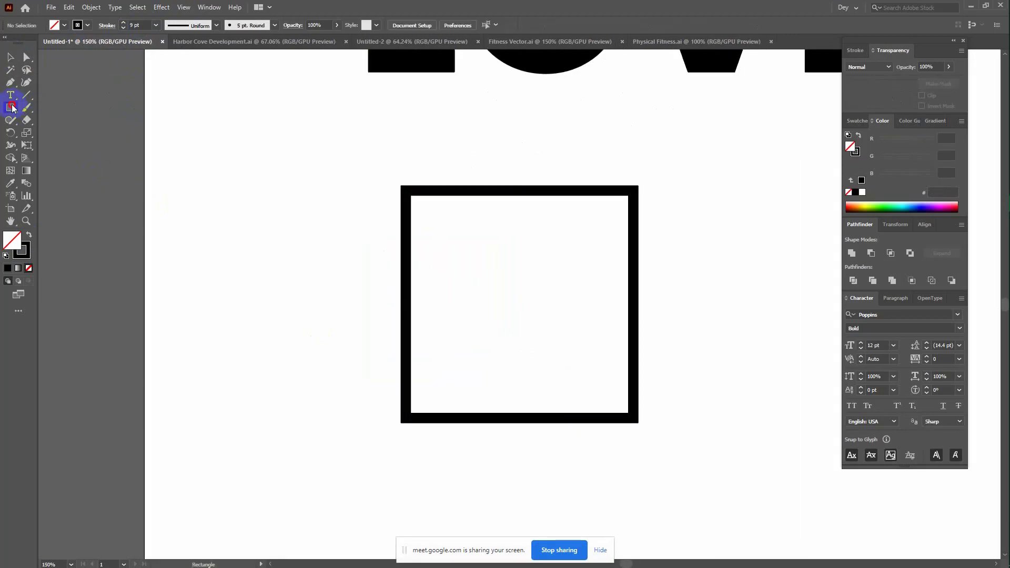
left_click_drag(12, 108, 67, 133)
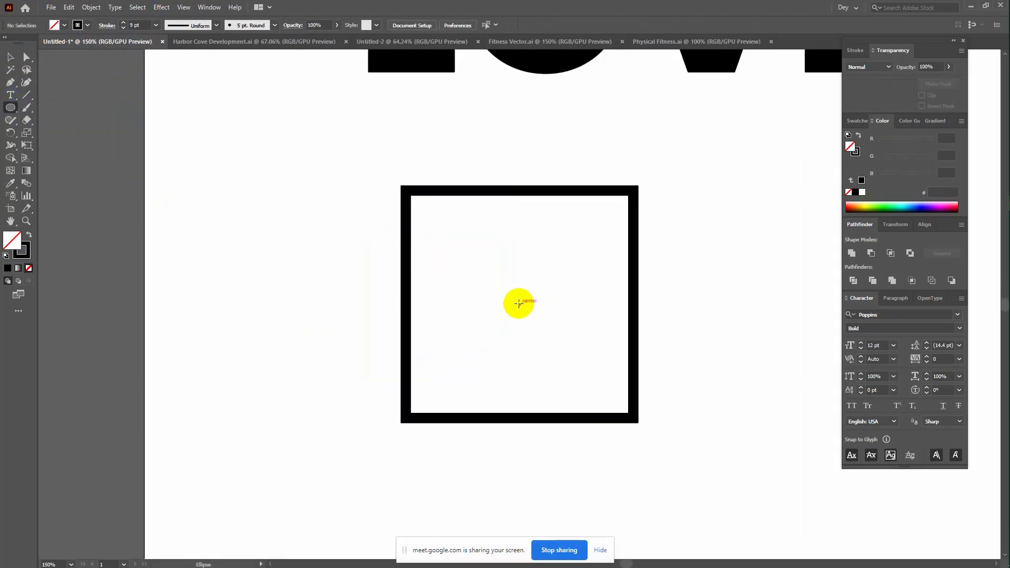
left_click_drag(519, 304, 629, 407)
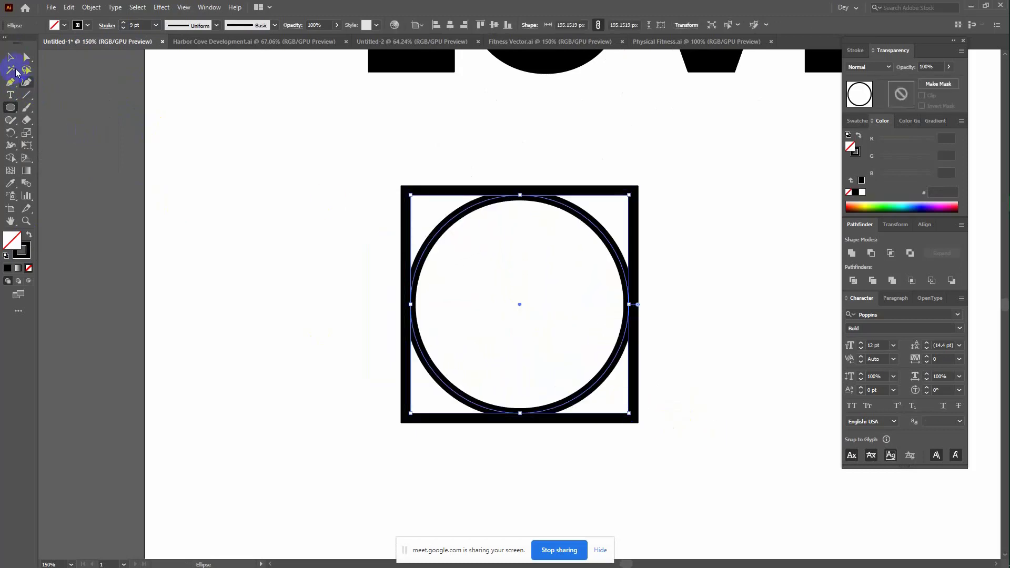
left_click(11, 58)
left_click(126, 216)
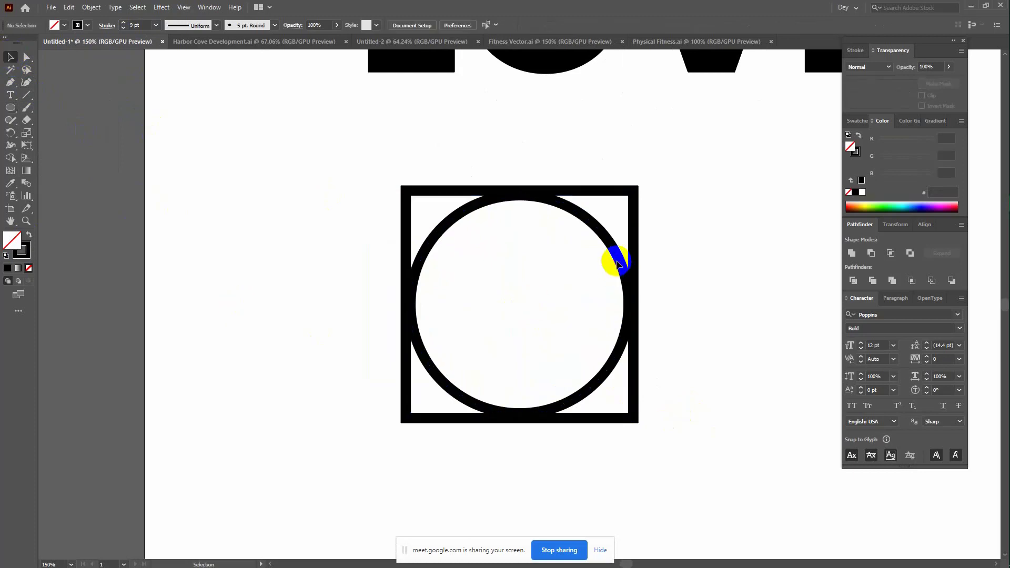
left_click(467, 362)
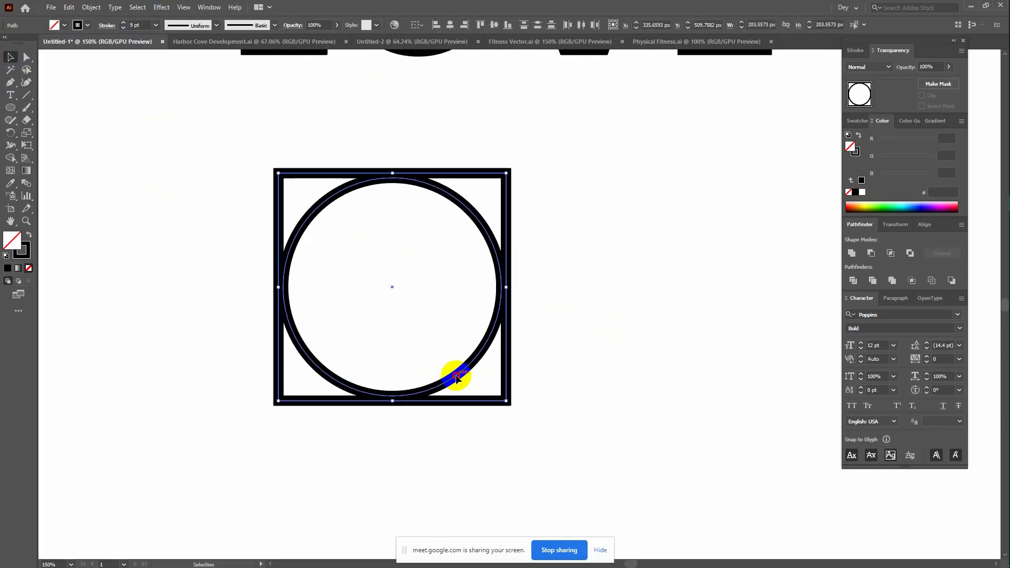
Alt+Shift-drag a copy of the circle to the right, overlapping the square's right edge
left_click_drag(485, 399, 428, 271)
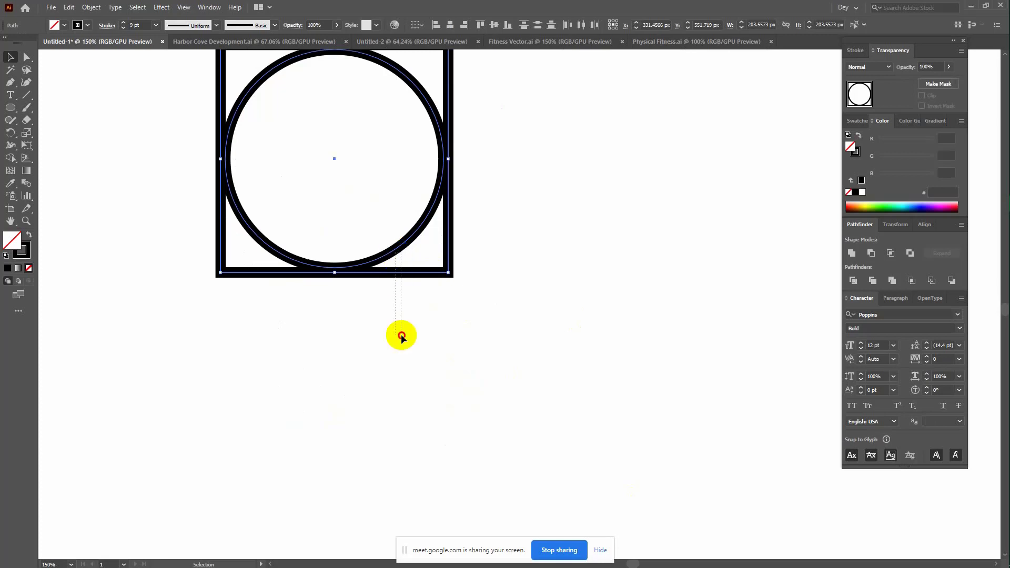
mouse_move(397, 274)
left_mouse_down()
mouse_move(402, 337)
mouse_move(383, 259)
mouse_move(383, 334)
left_mouse_up()
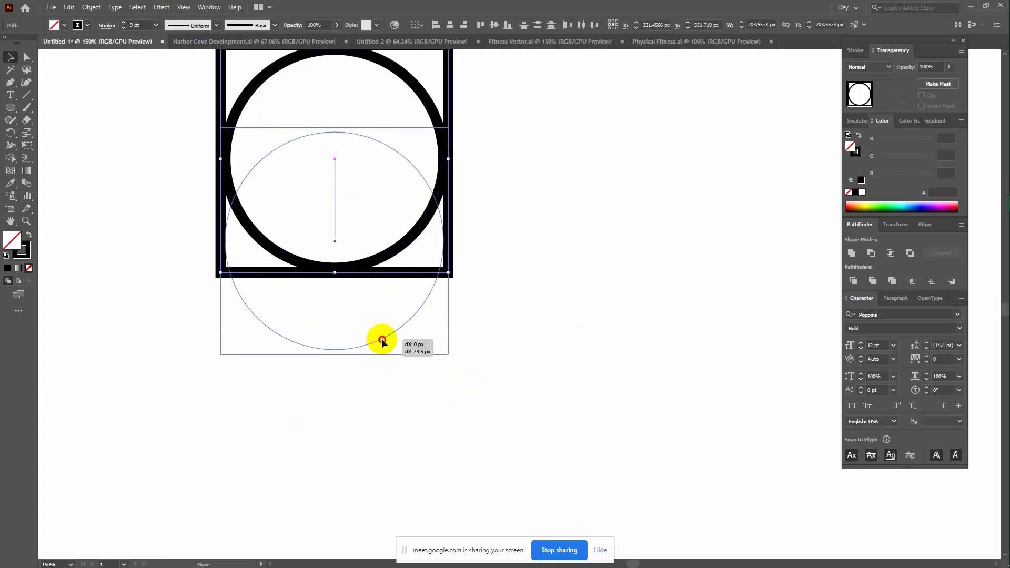
left_click(594, 376)
left_click(415, 317)
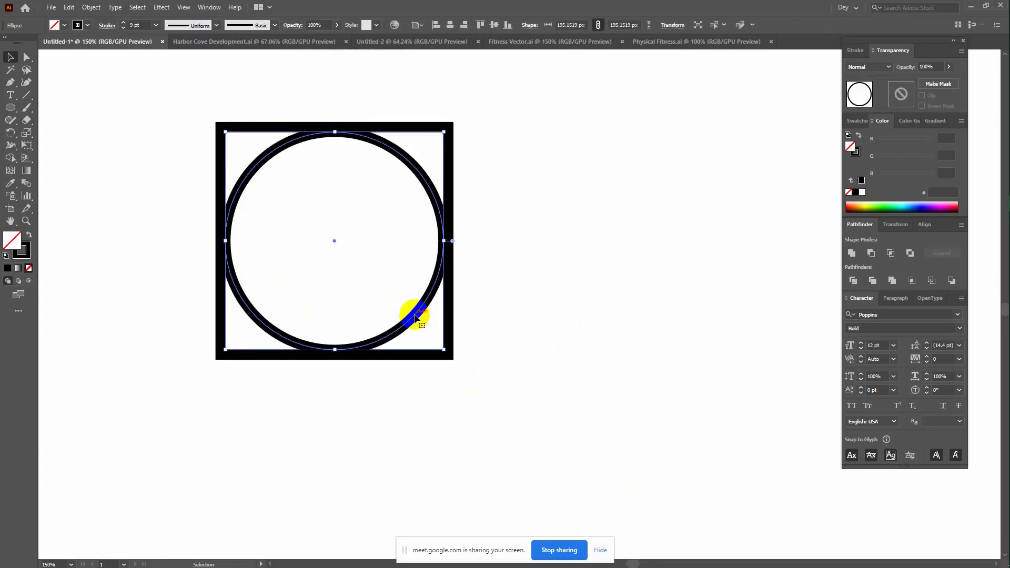
left_click_drag(419, 314, 527, 315)
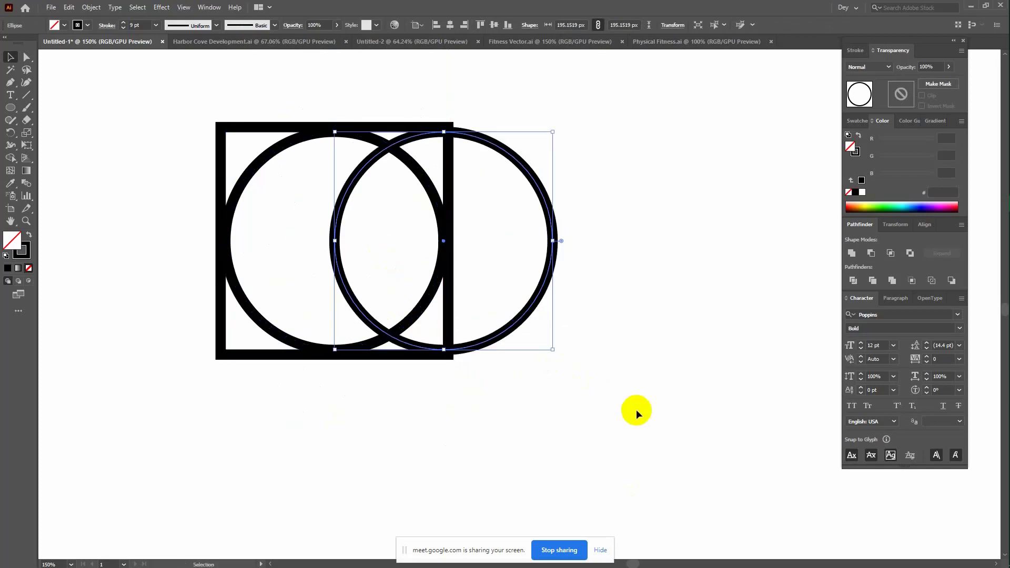
key("ctrl+a")
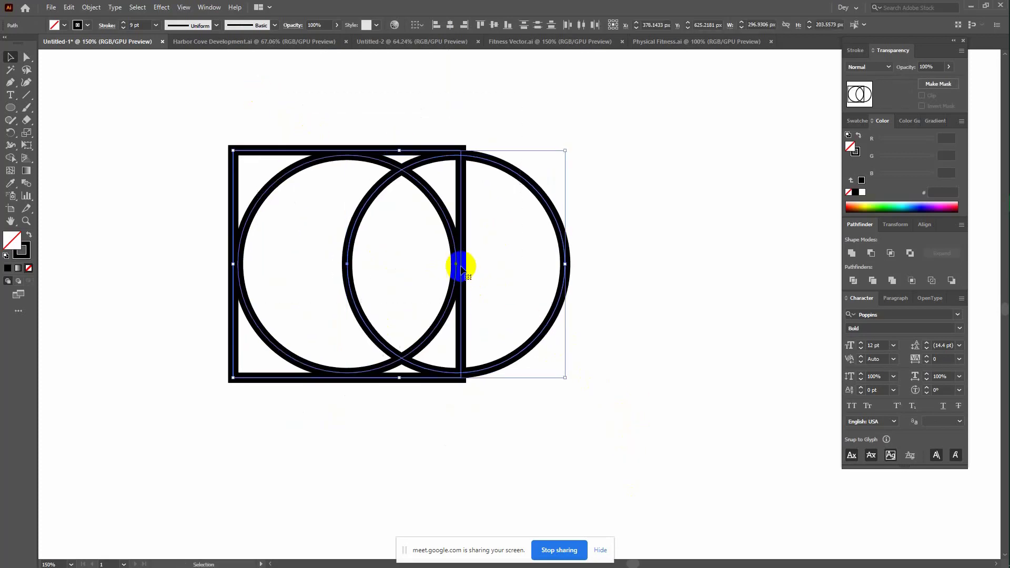
left_click_drag(462, 267, 467, 345)
left_click(671, 343)
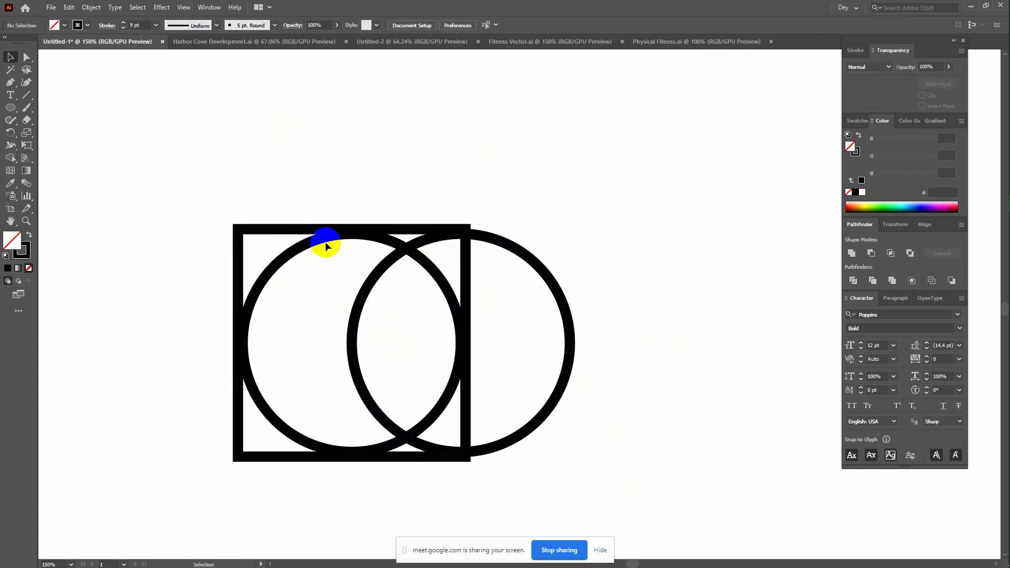
Copy the circle above the square's top edge and delete the inner circle
left_click(295, 251)
left_click_drag(292, 176, 288, 143)
left_click(563, 217)
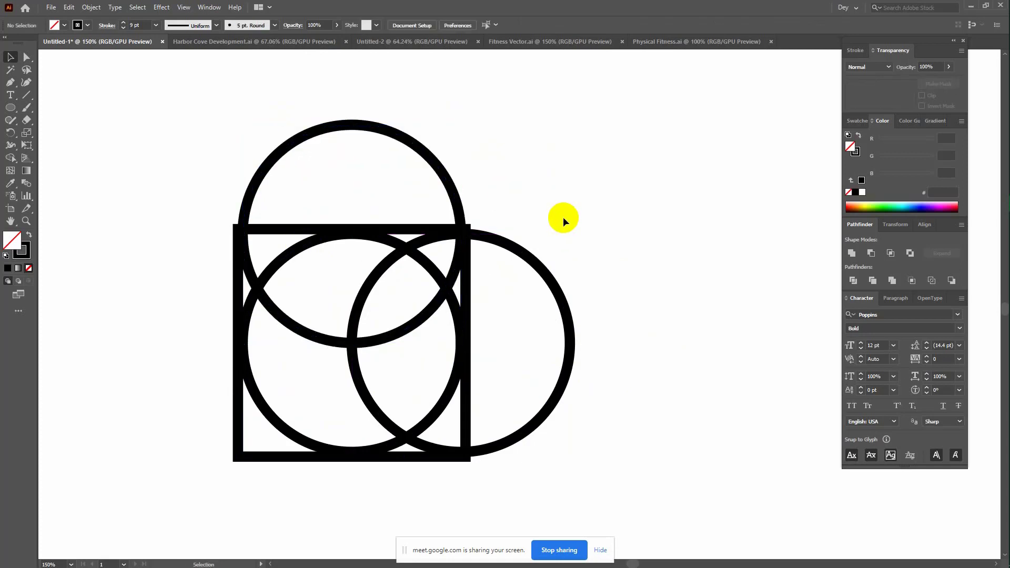
left_click(547, 300)
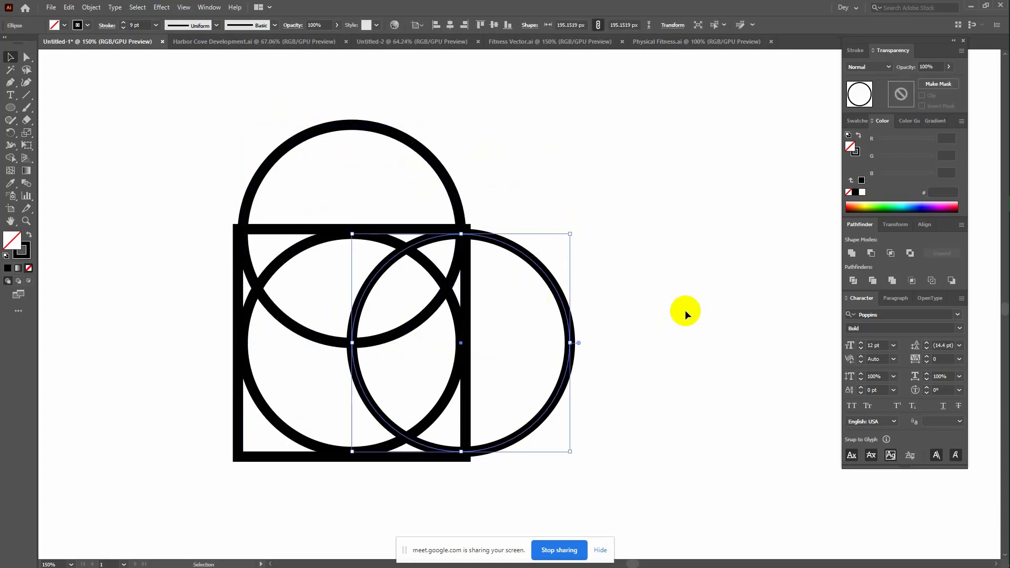
key("Delete")
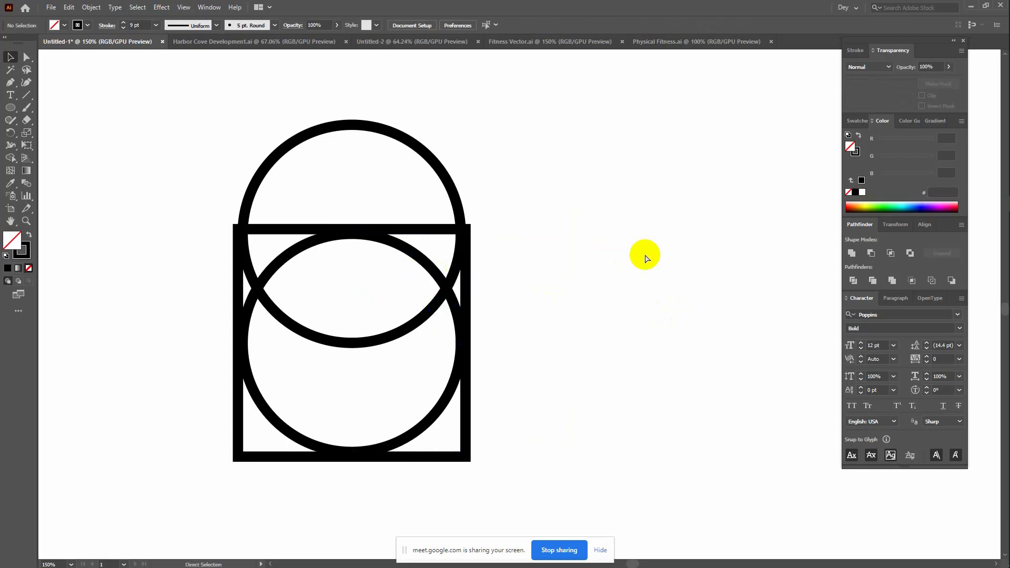
key("ctrl+z")
left_click(297, 407)
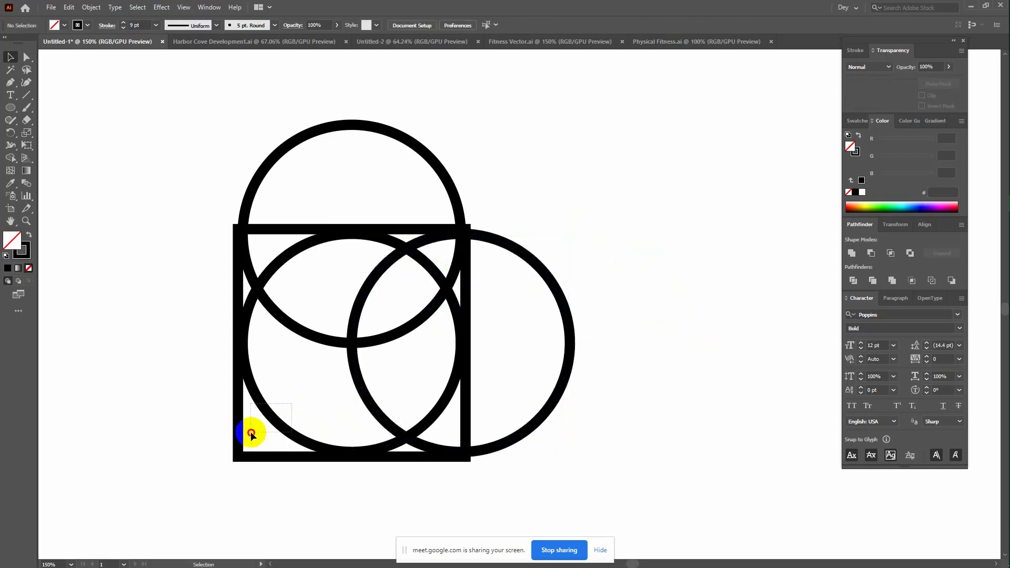
left_click_drag(251, 432, 260, 428)
key("Delete")
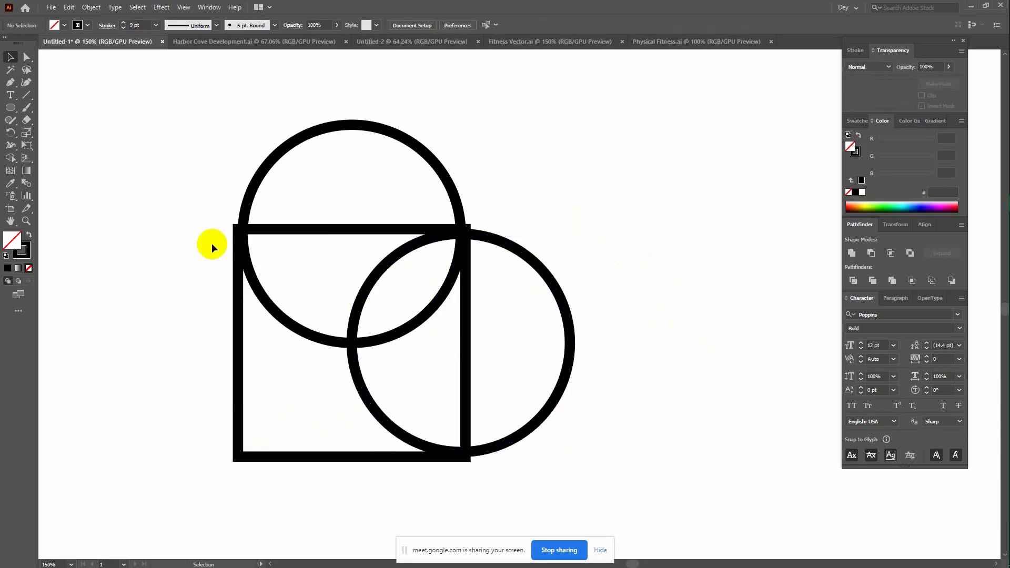
Try a Pathfinder Unite, then undo back to just the square and its inner circle
left_click_drag(185, 140, 523, 367)
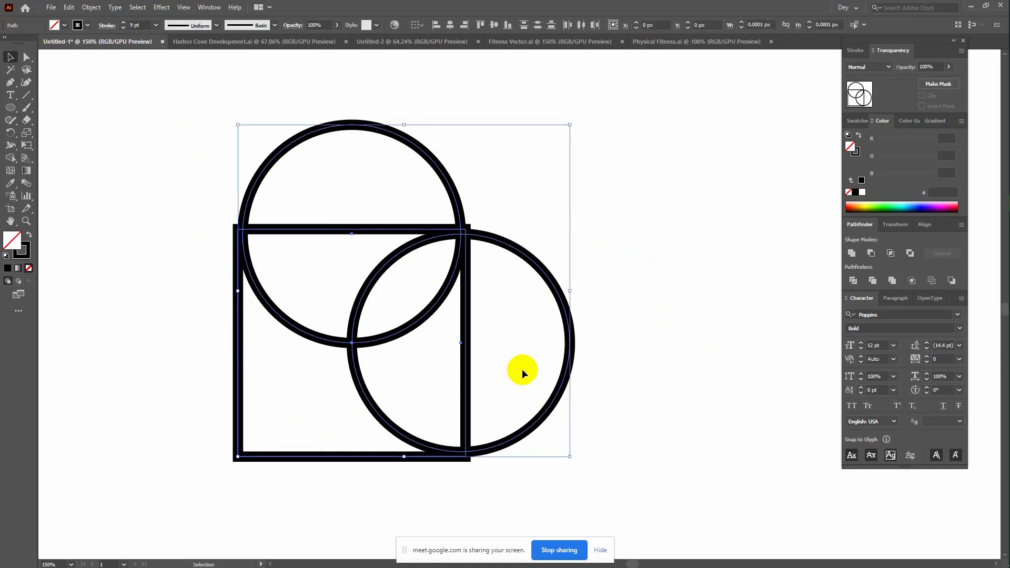
left_click(852, 254)
key("ctrl+z")
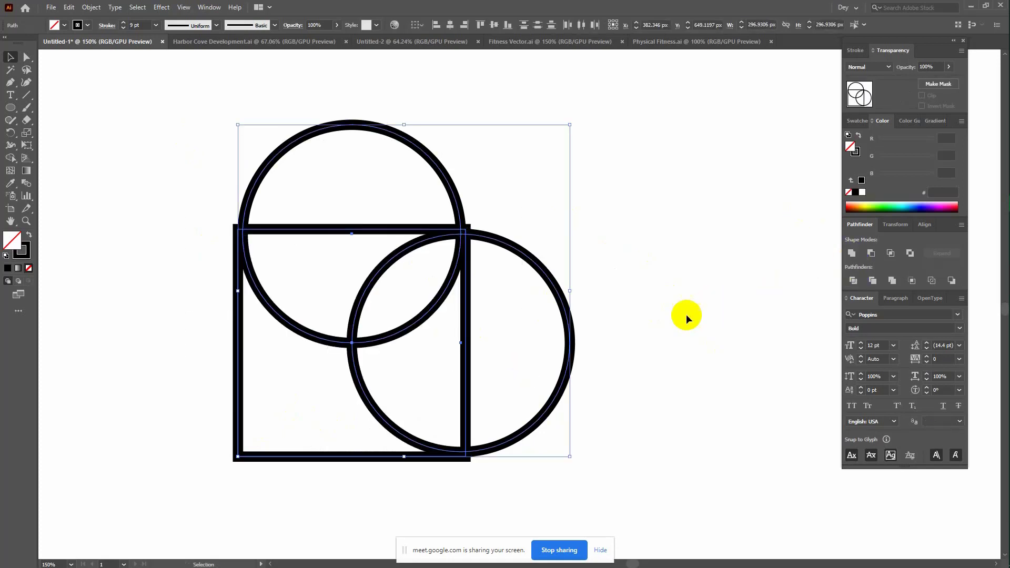
left_click(675, 312)
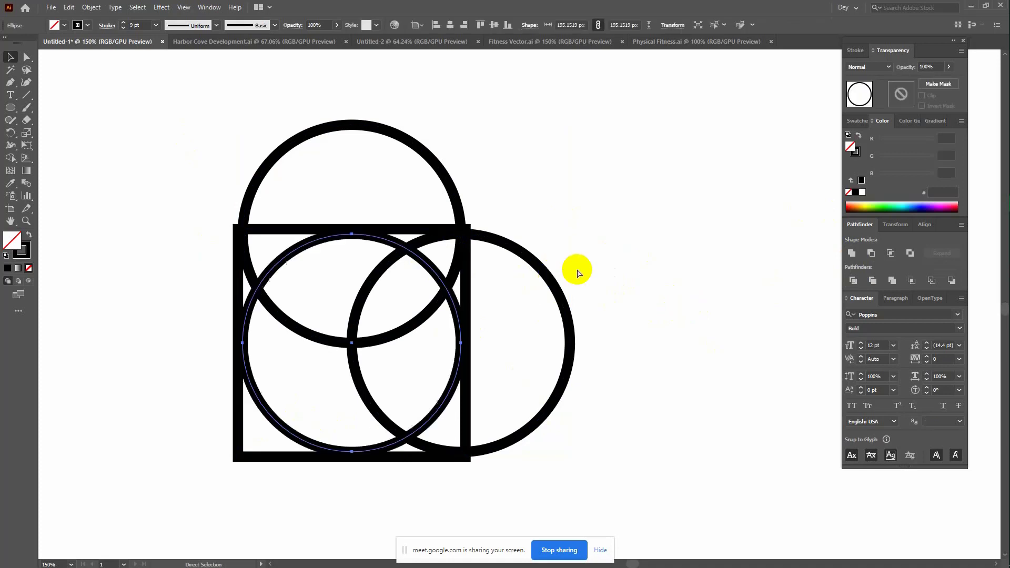
key("ctrl+z")
key("ctrl+z")
key("ctrl+z")
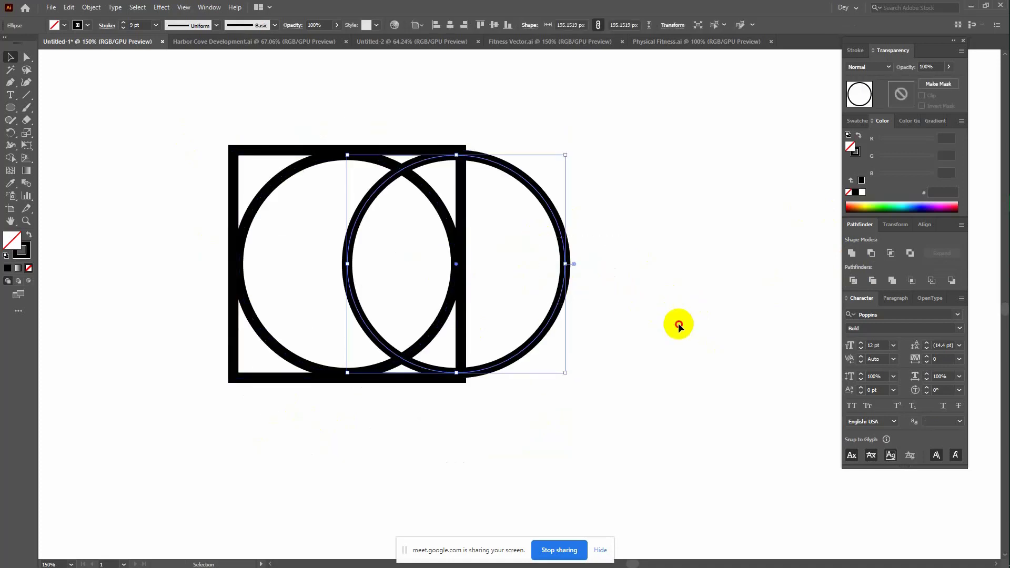
left_click_drag(630, 312, 553, 258)
key("ctrl+z")
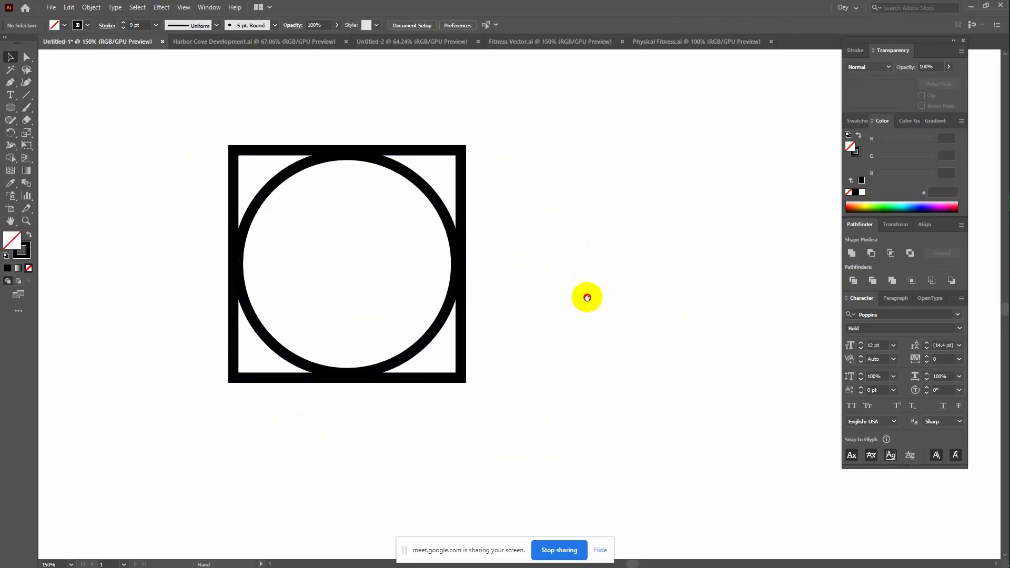
key("ctrl+z")
Thin both outlines to 3 pt and scale the circle to 203.56 px to touch the square
left_click(415, 291)
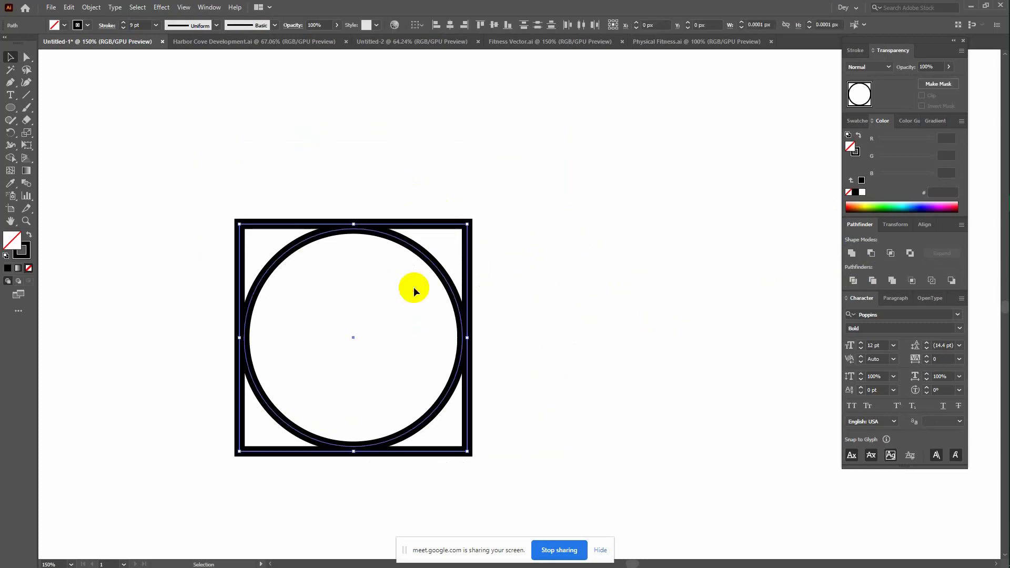
left_click(124, 28)
left_click(124, 28)
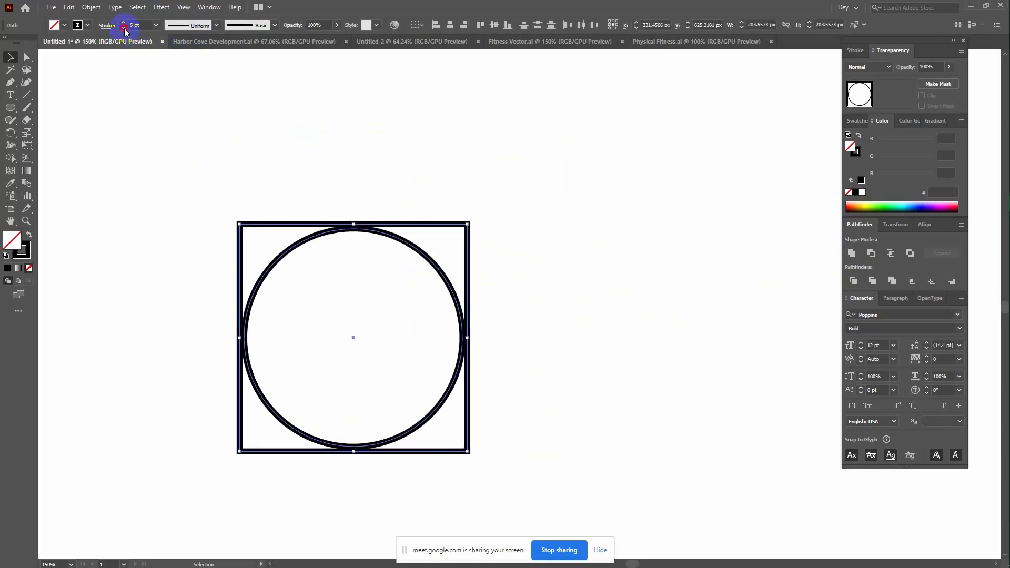
left_click(125, 28)
left_click(124, 28)
left_click(459, 254)
left_click(362, 231)
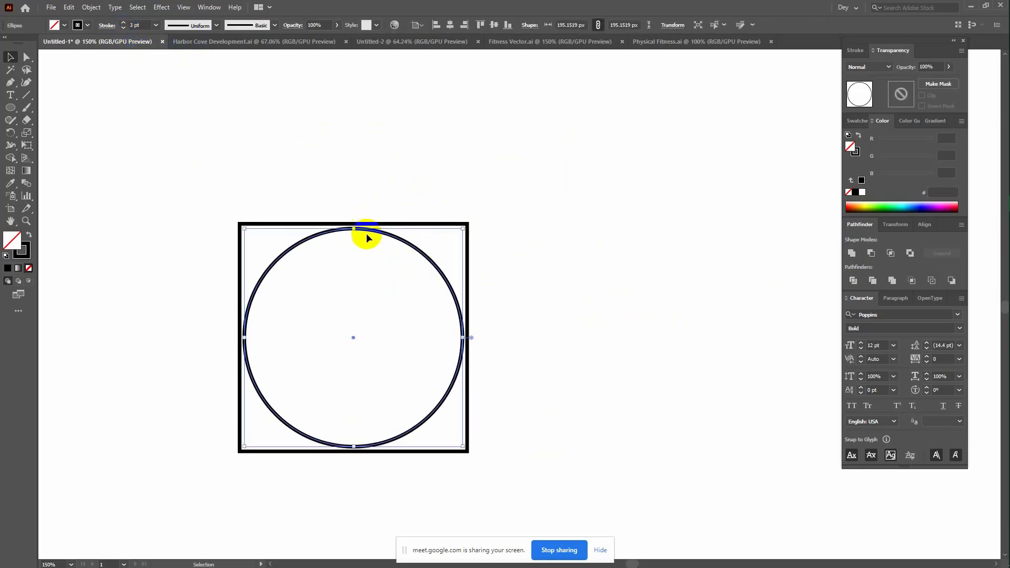
left_click_drag(353, 230, 365, 232)
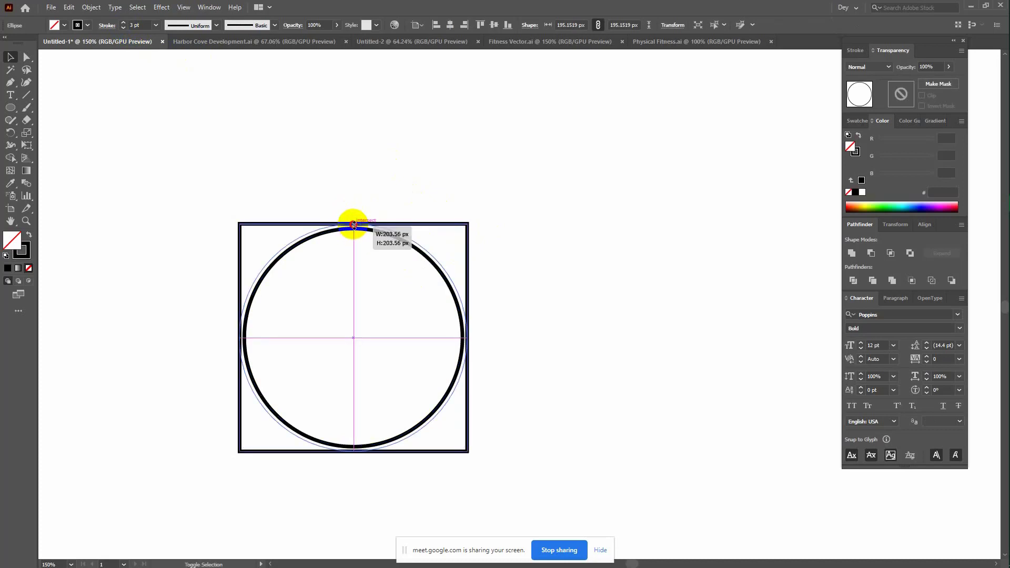
Join the circle's path ends and Alt+Shift-drag a copy to the right
left_click(551, 321)
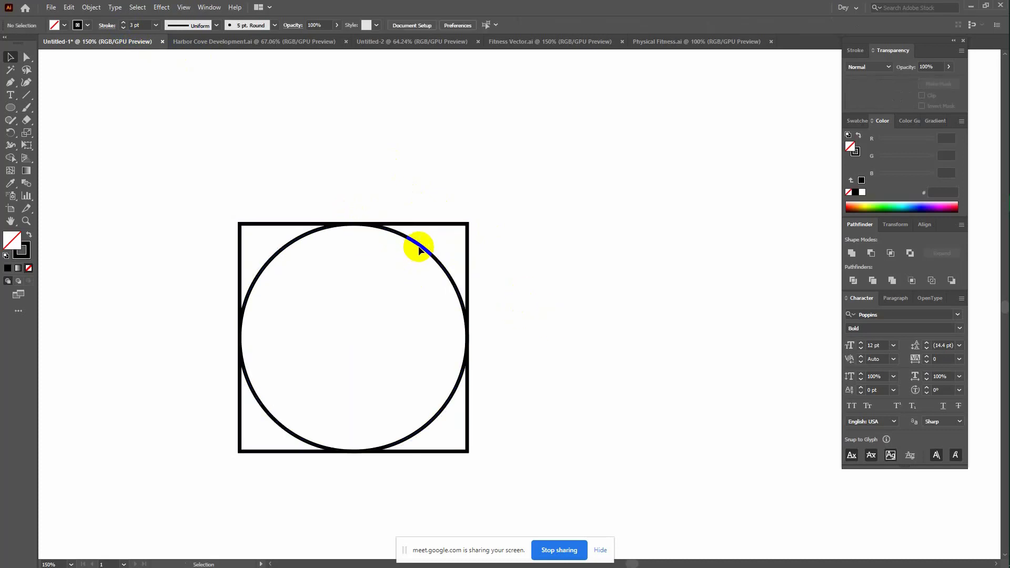
left_click(423, 248)
left_click(565, 276)
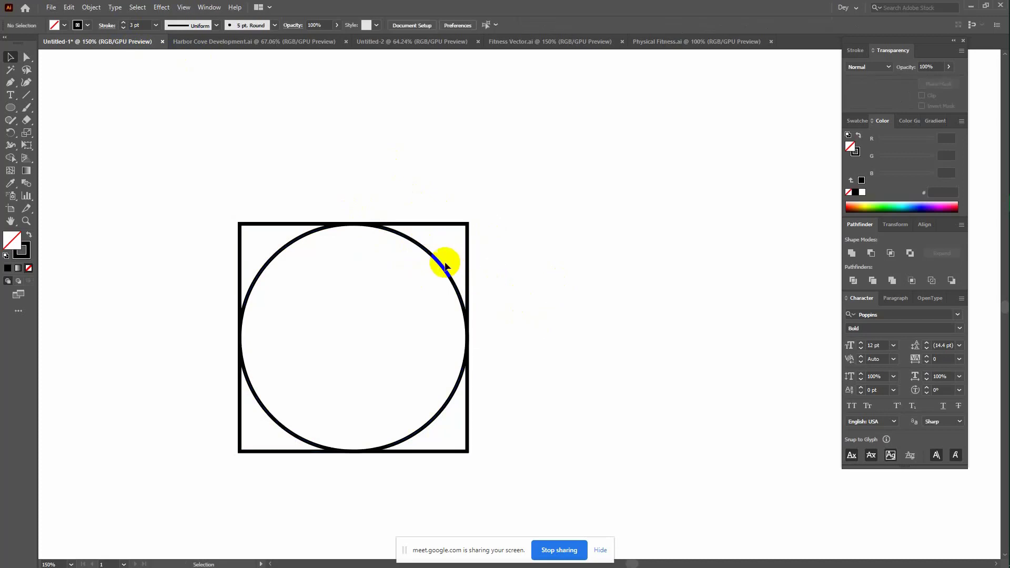
left_click(437, 262)
right_click(436, 267)
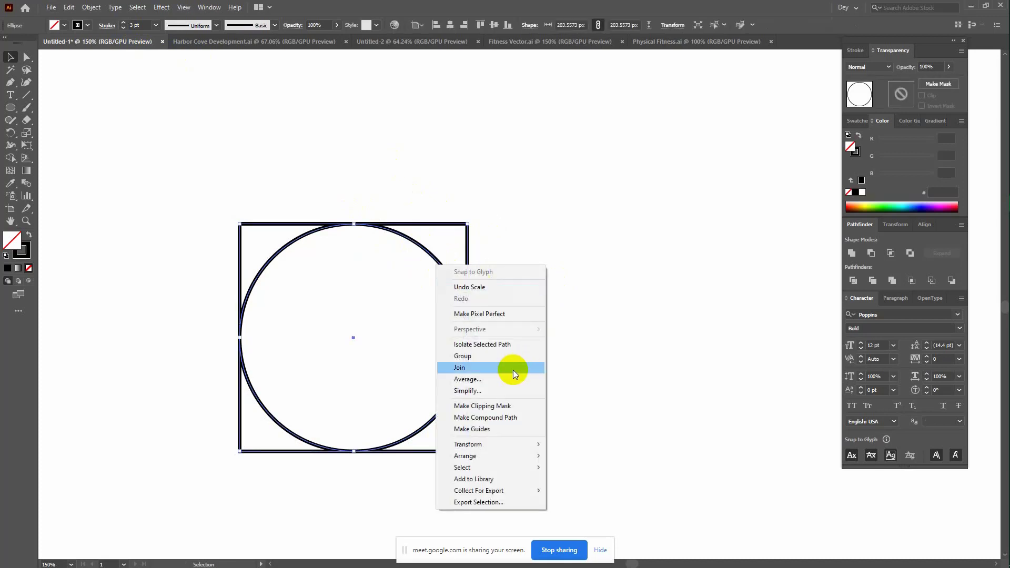
left_click(514, 368)
left_click_drag(441, 270, 555, 273)
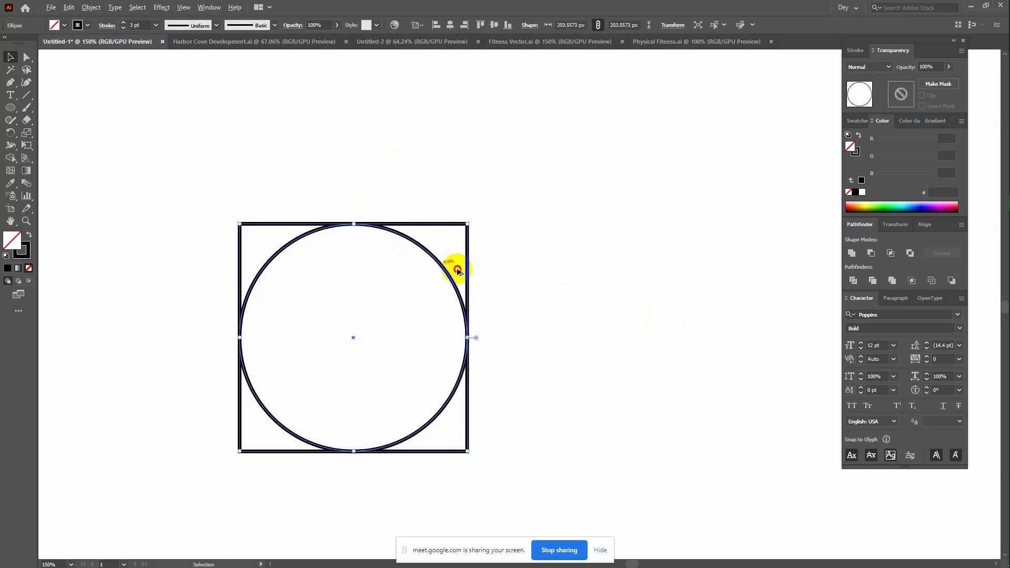
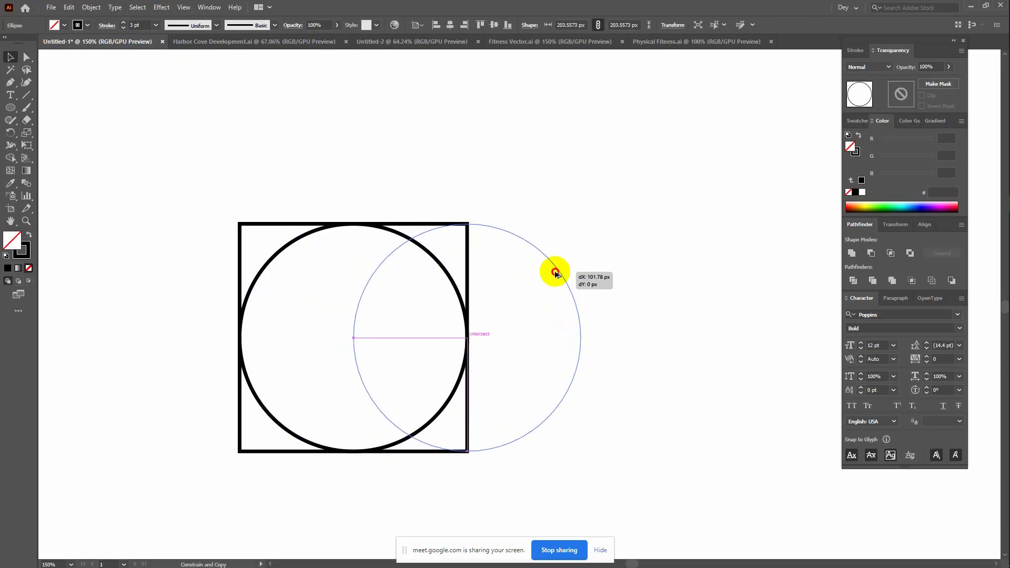
Copy circles to the right and top of the square and unite all pieces into a heart
left_click_drag(555, 272, 555, 273)
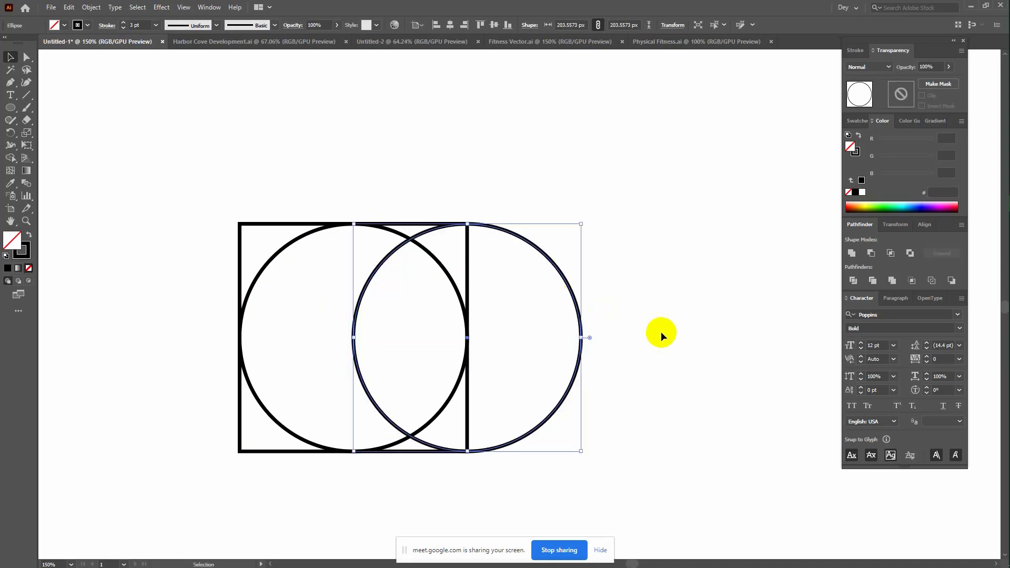
left_click(661, 331)
left_click(288, 249)
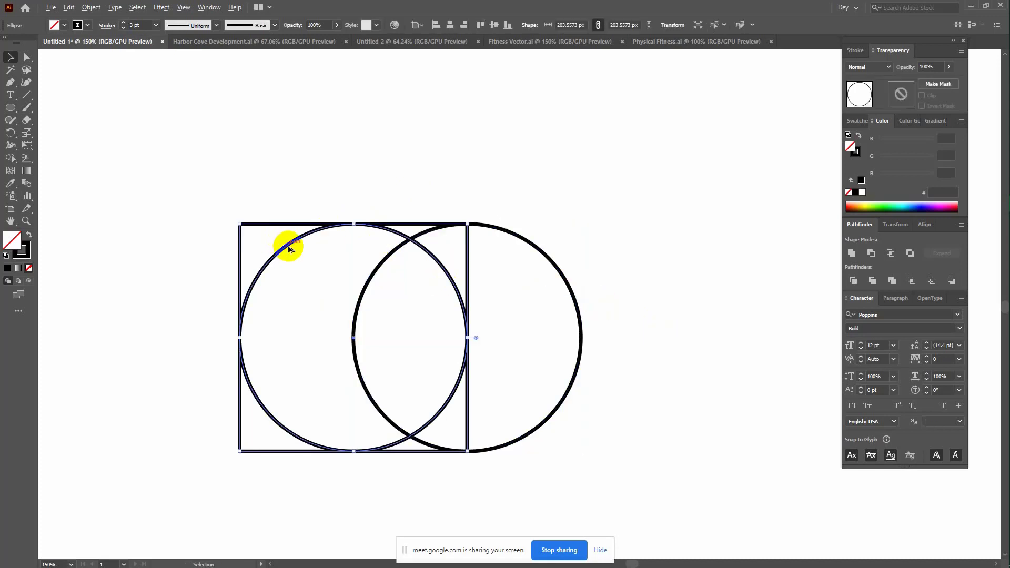
left_click_drag(289, 249, 290, 132)
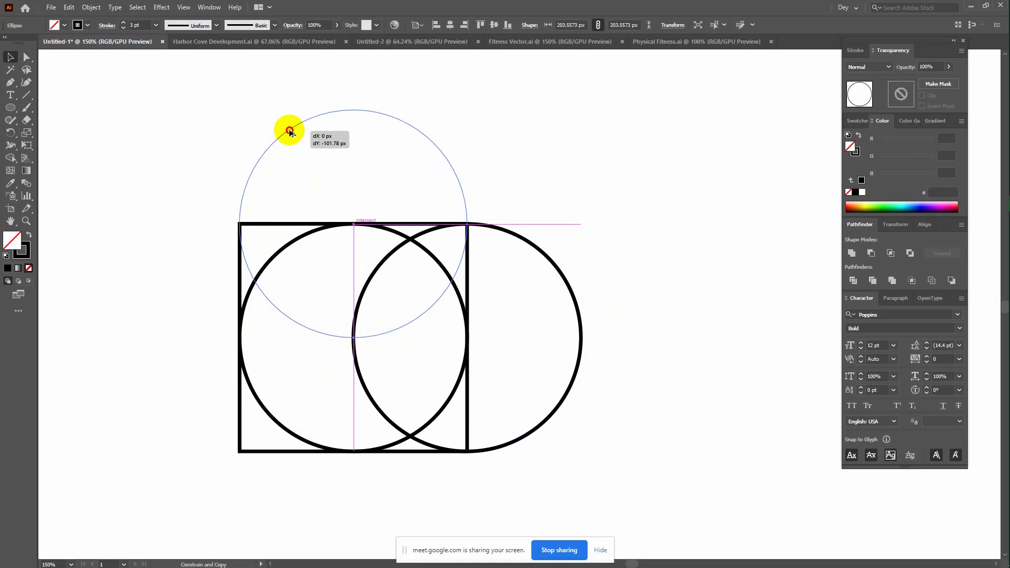
left_click_drag(289, 132, 290, 131)
left_click(320, 395)
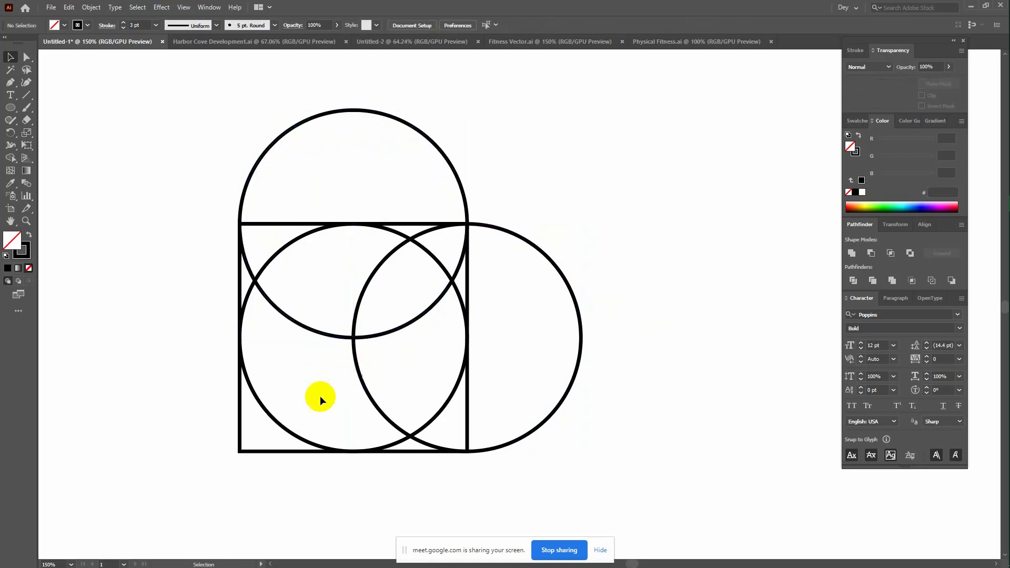
left_click(280, 426, "shift")
left_click(192, 224)
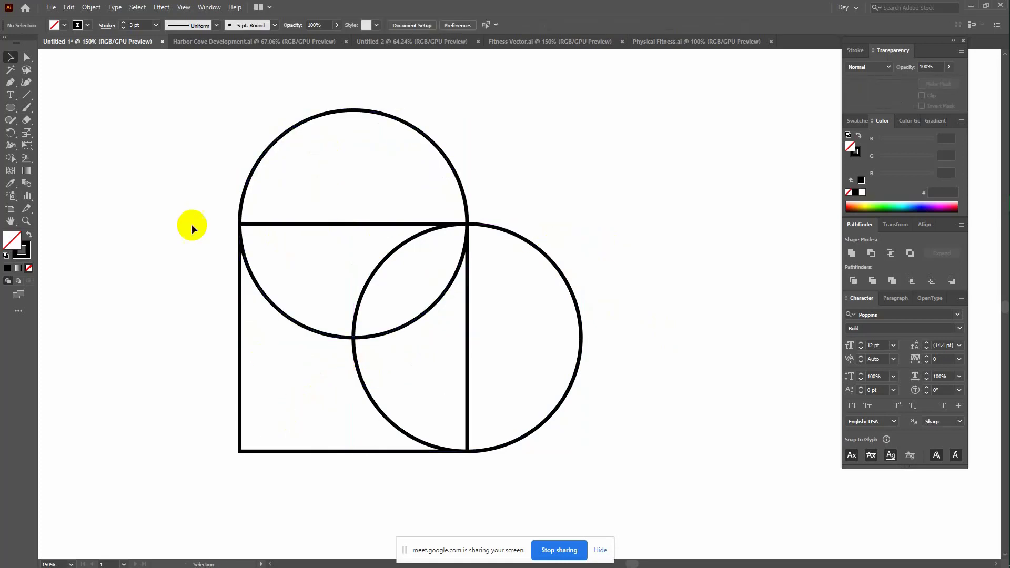
left_click_drag(169, 165, 613, 466)
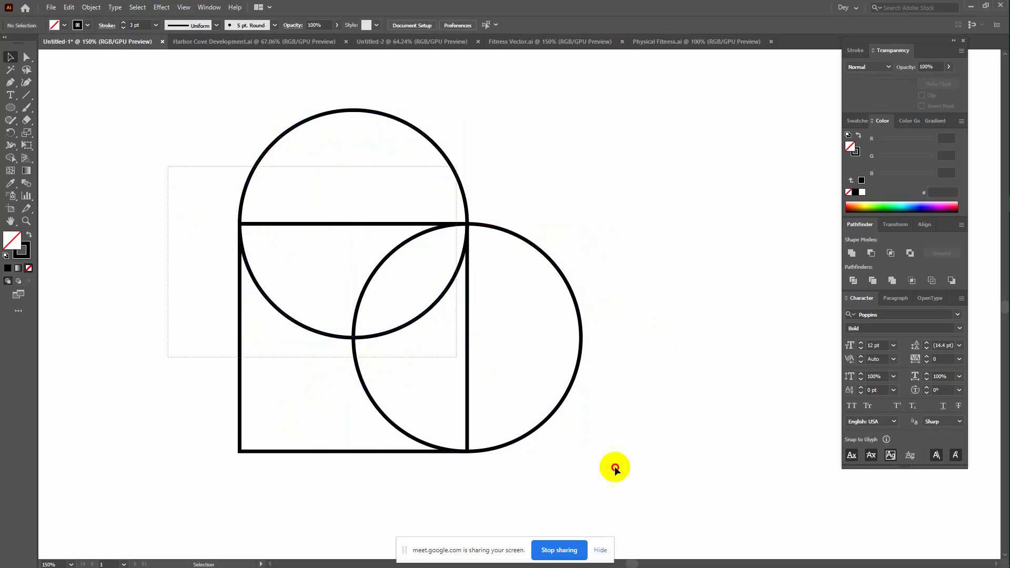
left_click(852, 254)
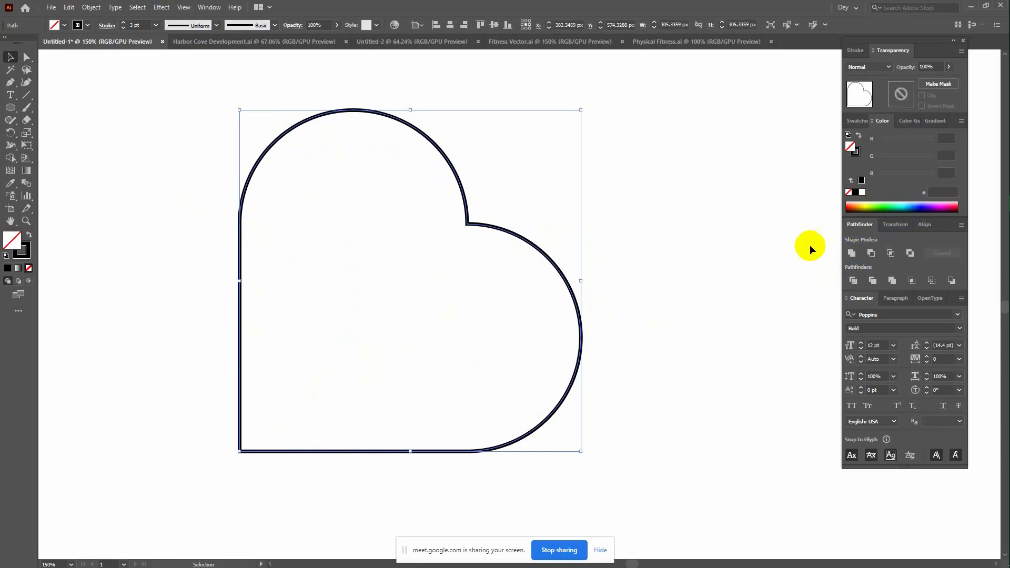
Fill the heart solid black with no outline, then scale and rotate it 45° point-down
left_click(31, 236)
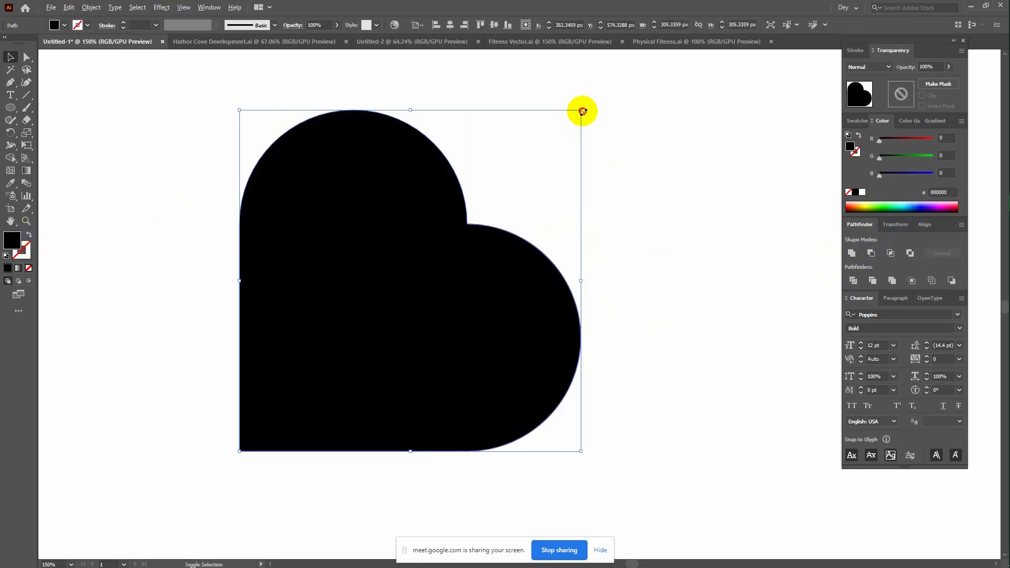
left_click_drag(583, 111, 492, 199)
scroll(547, 327, "up", 3)
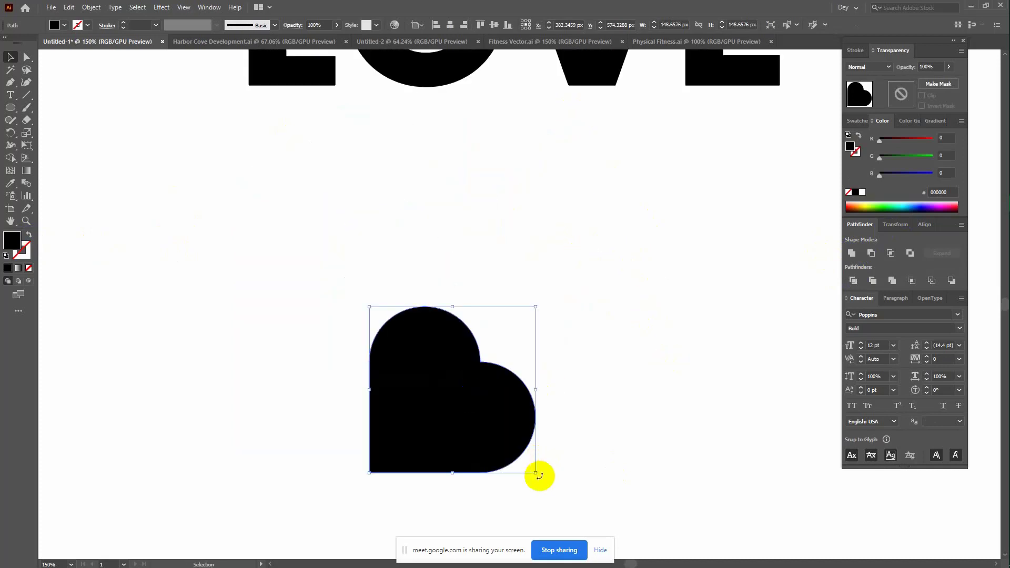
left_click_drag(539, 477, 604, 350)
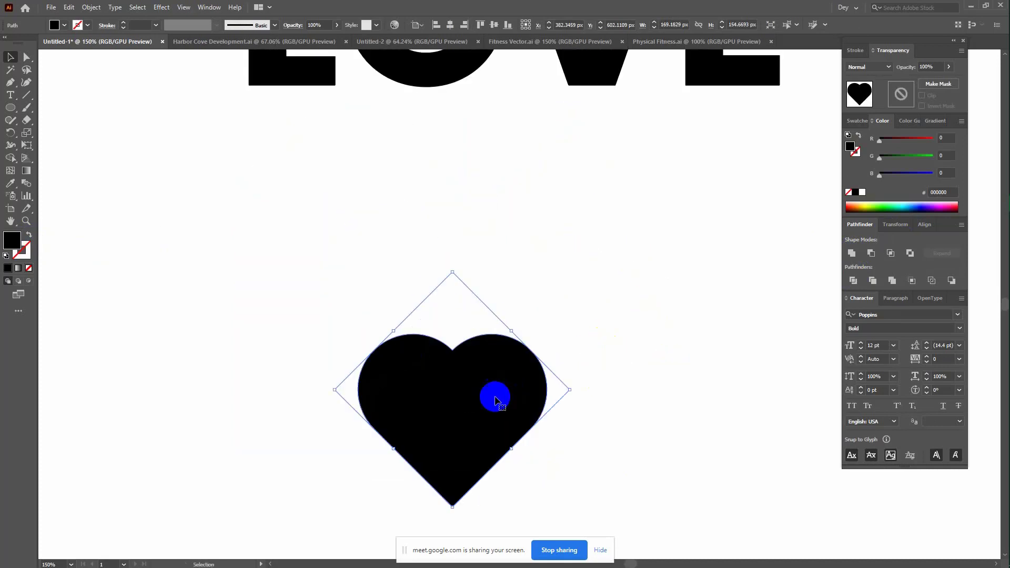
left_click_drag(494, 399, 521, 166)
scroll(621, 379, "up", 3)
Ungroup the LOVE letters and centre the heart horizontally and vertically on the O
left_click(459, 225)
right_click(472, 203)
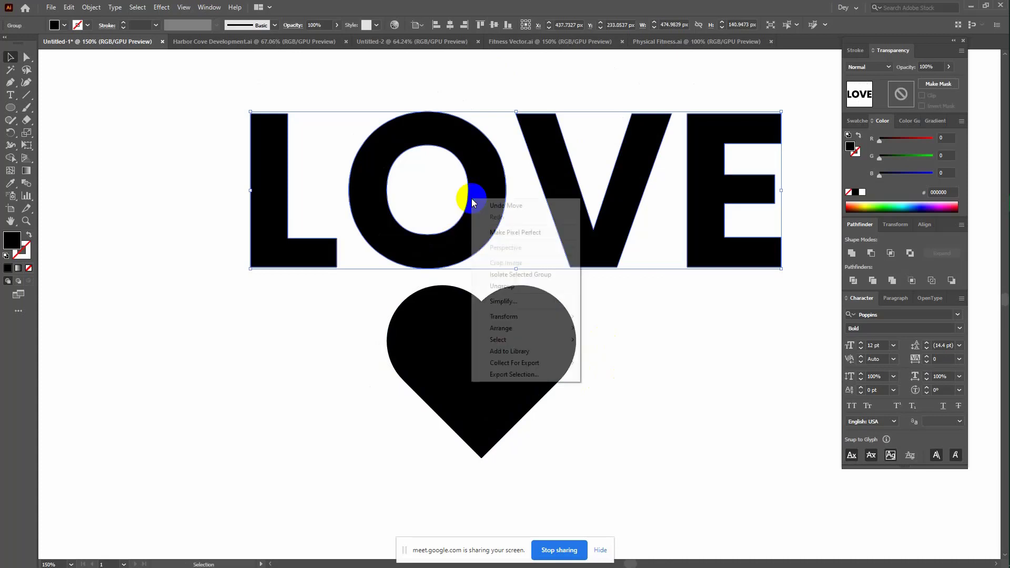
left_click(502, 286)
left_click(627, 354)
left_click(435, 232)
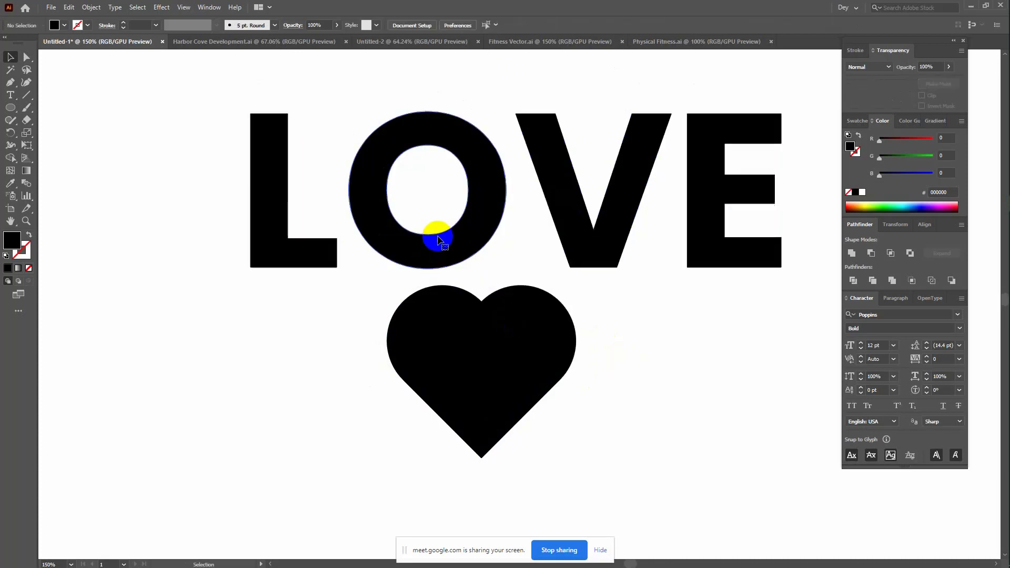
left_click(511, 349, "shift")
left_click(474, 188)
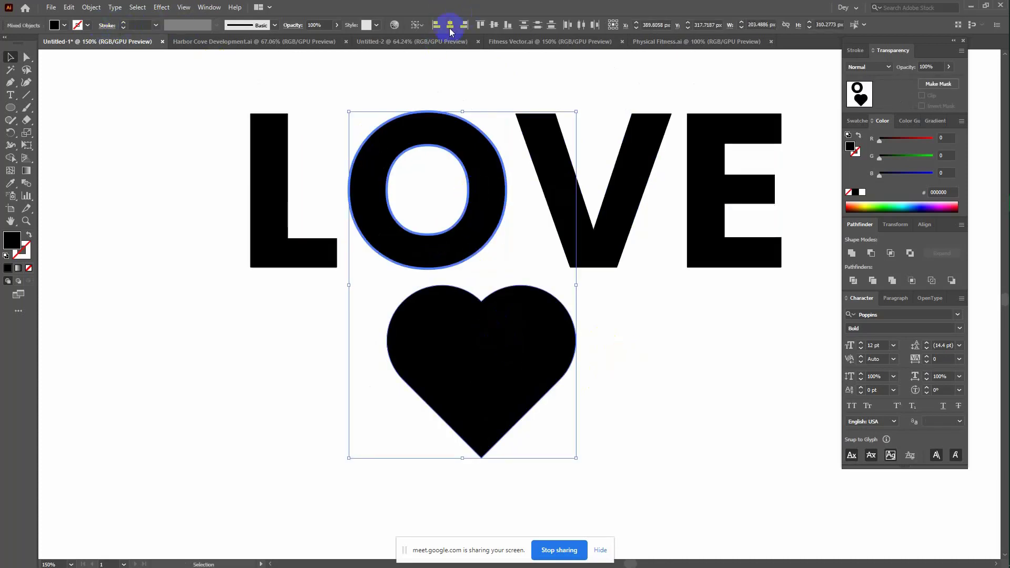
left_click(451, 31)
left_click(493, 25)
Delete the letter O and nudge the heart slightly down and left into its place
left_click(583, 300)
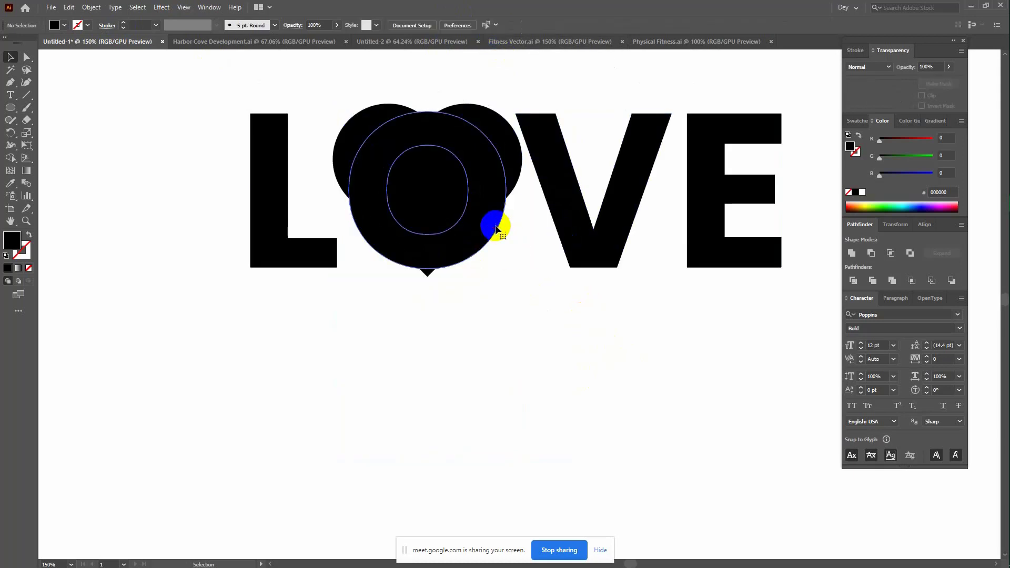
left_click(496, 229)
key("Delete")
left_click(461, 194)
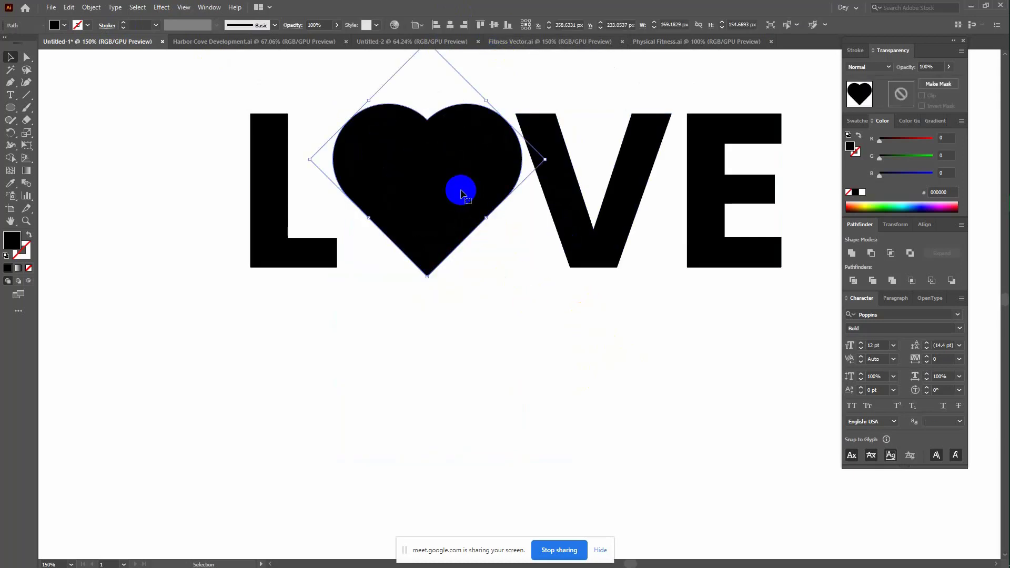
key("Down")
key("Down")
key("Down")
key("Down")
key("Down")
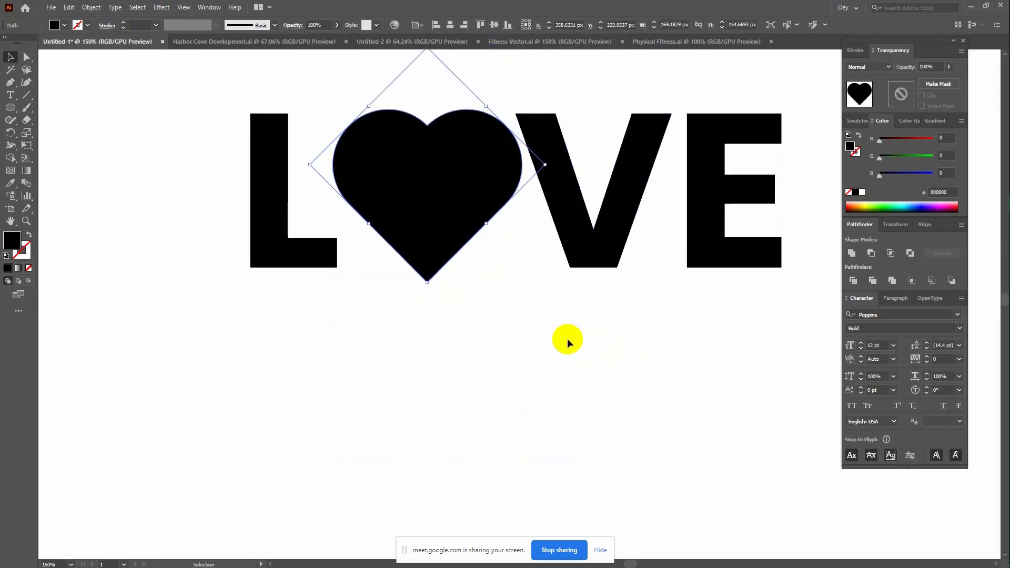
key("Left")
key("Left")
left_click(569, 339)
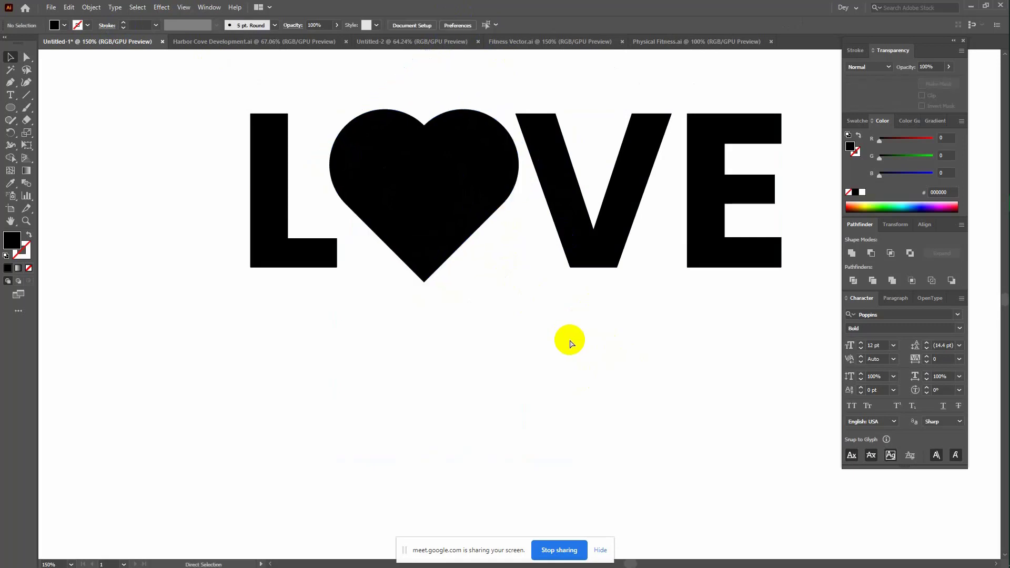
key("ctrl+minus")
key("ctrl+minus")
Move the LOVE logo off the artboard and place a copy of the original LOVE text on it
left_click_drag(400, 186, 700, 319)
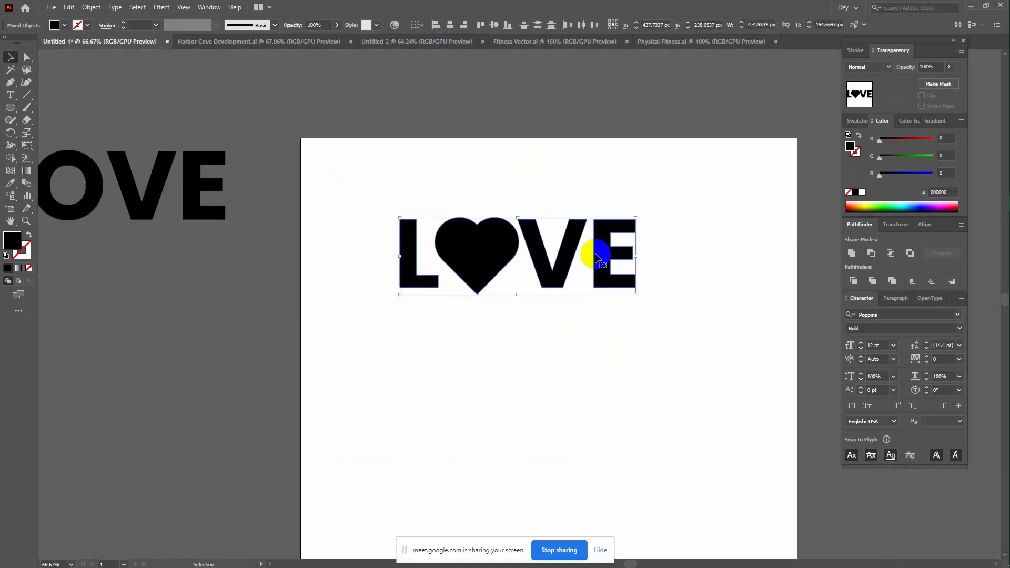
left_click_drag(593, 252, 379, 356)
scroll(474, 311, "down", 3)
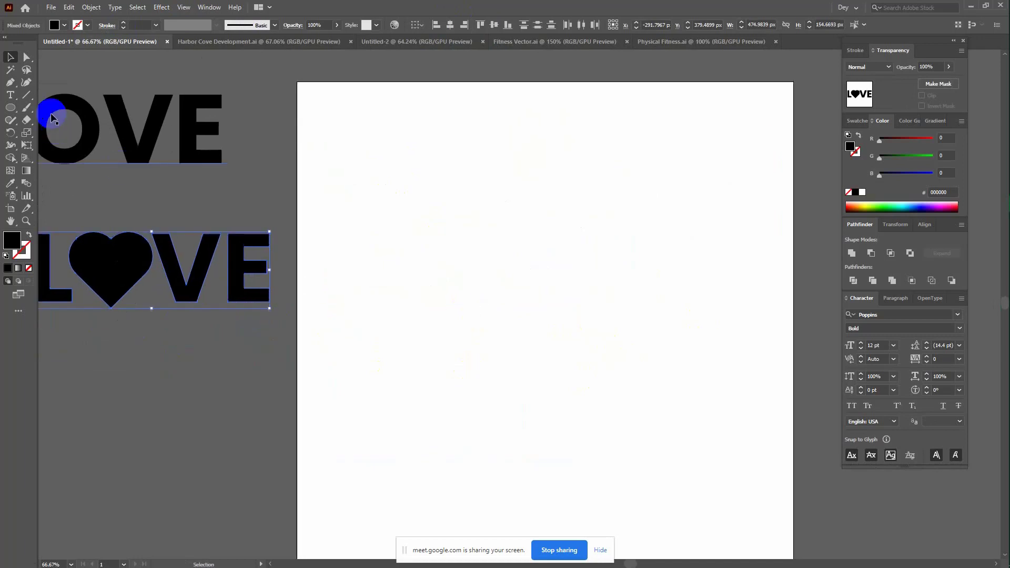
left_click(10, 95)
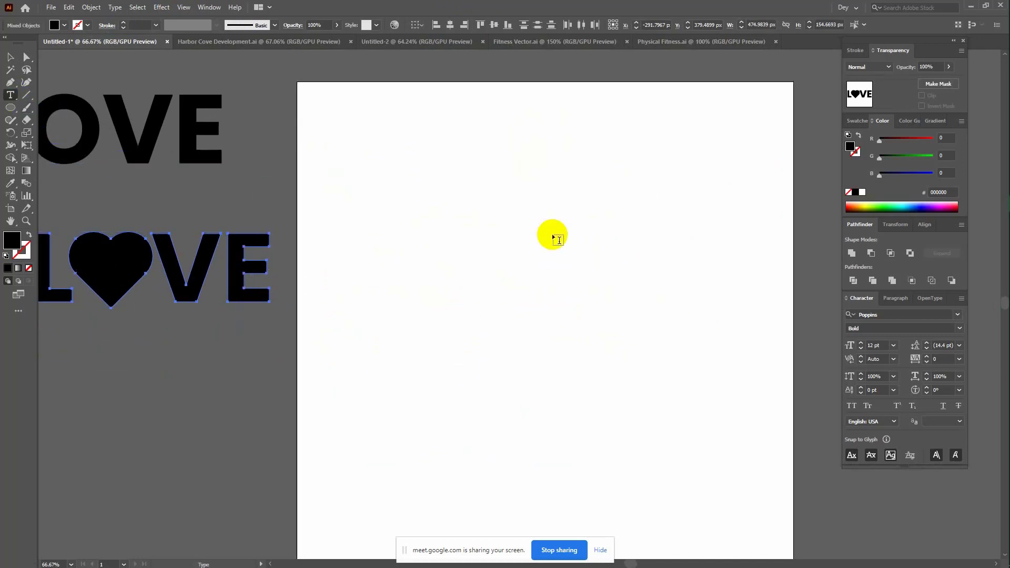
left_click(10, 57)
left_click(149, 139)
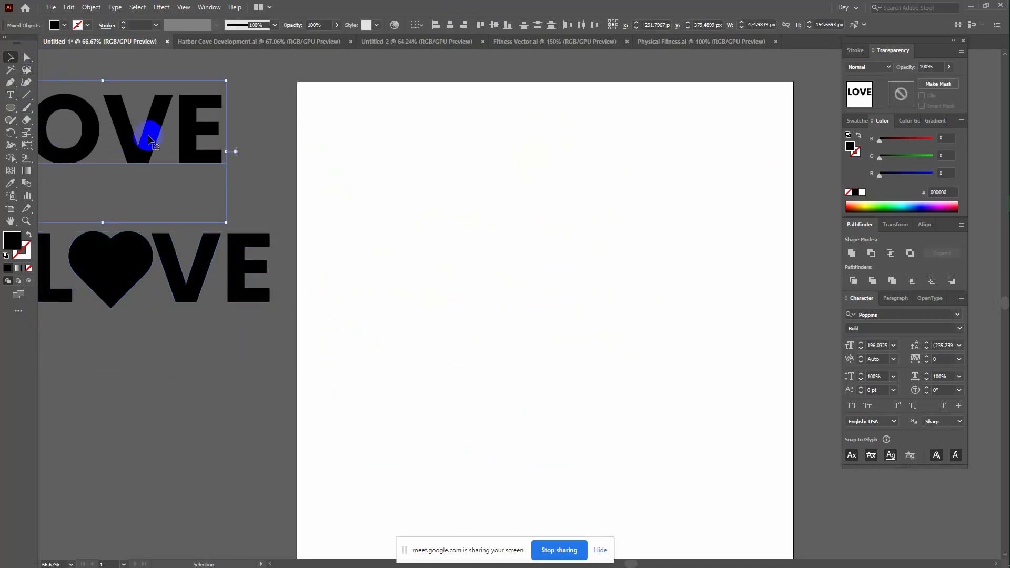
left_click_drag(149, 140, 494, 228)
Retype the copy as ROAD in all capitals, enlarge it and position it on the artboard
double_click(496, 232)
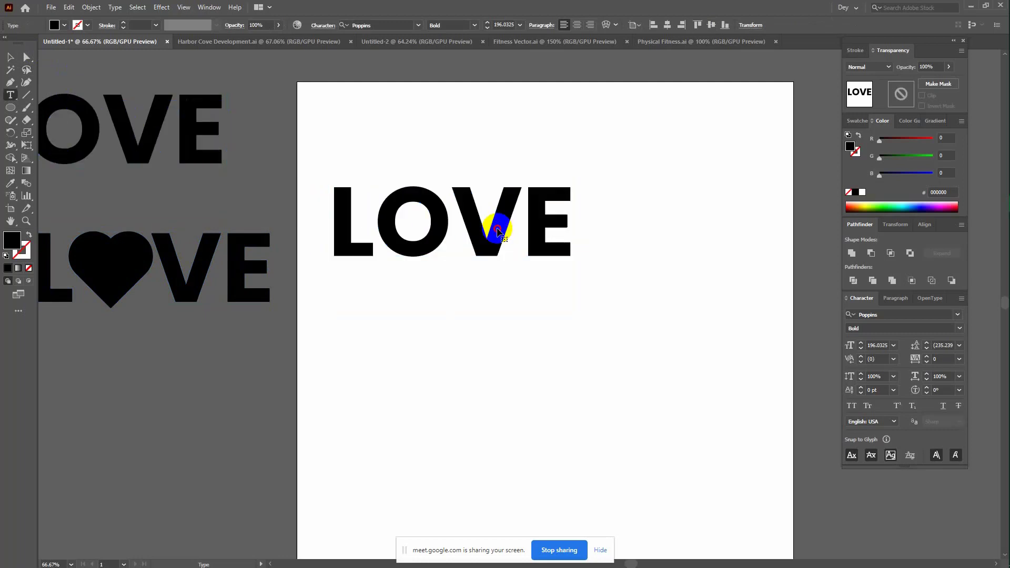
type("ro")
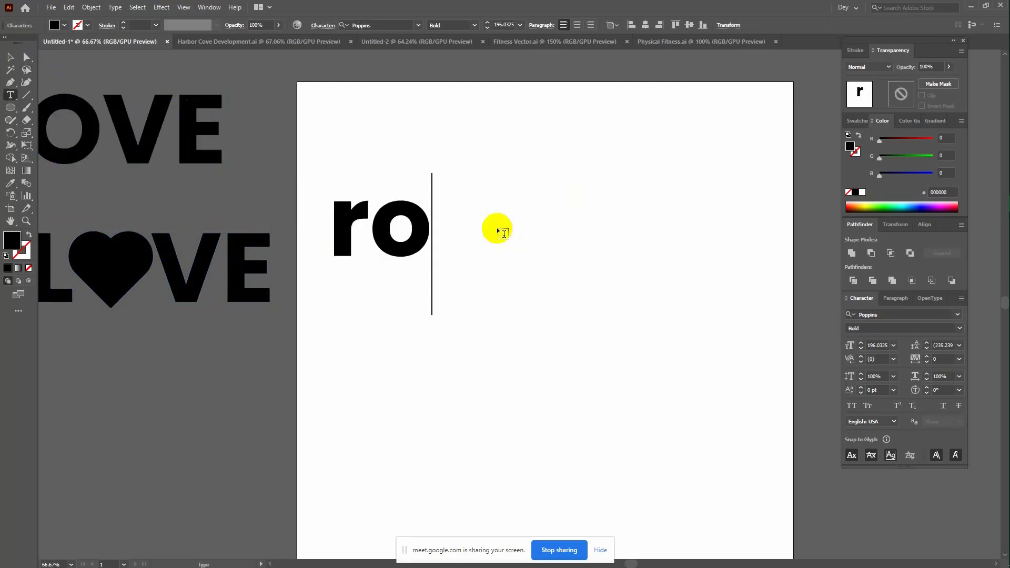
type("ad")
left_click(10, 57)
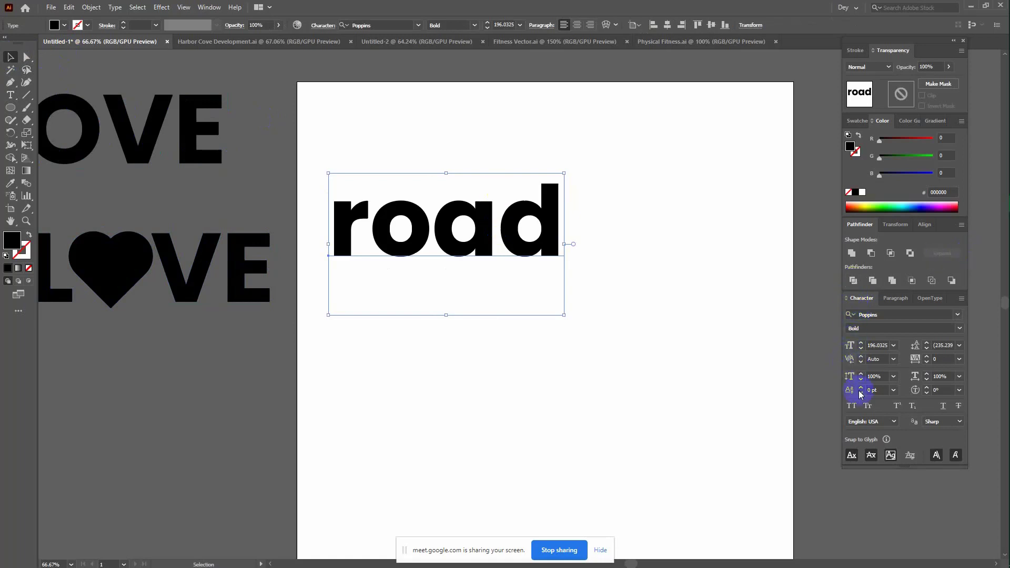
left_click(851, 406)
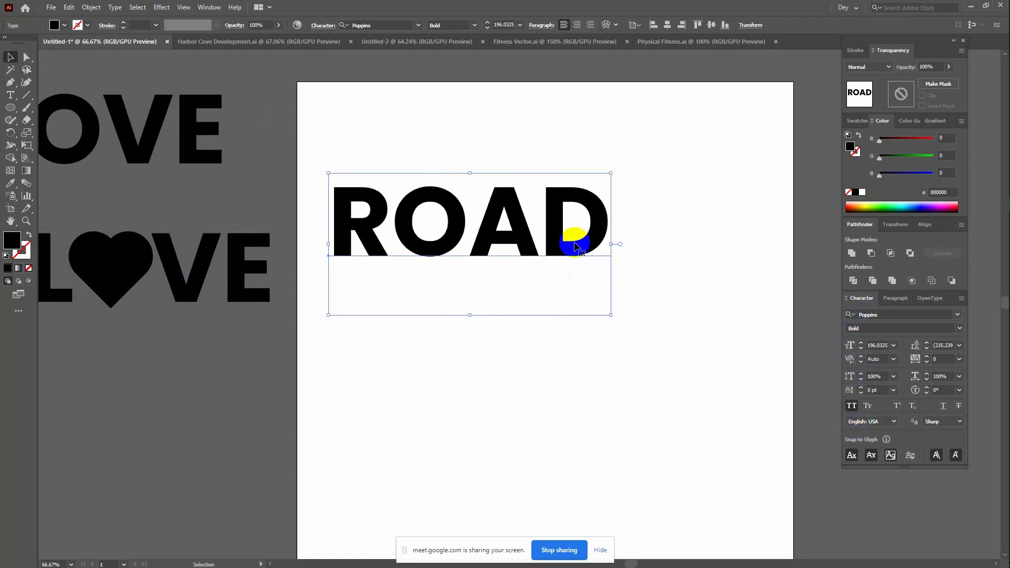
left_click_drag(584, 236, 671, 235)
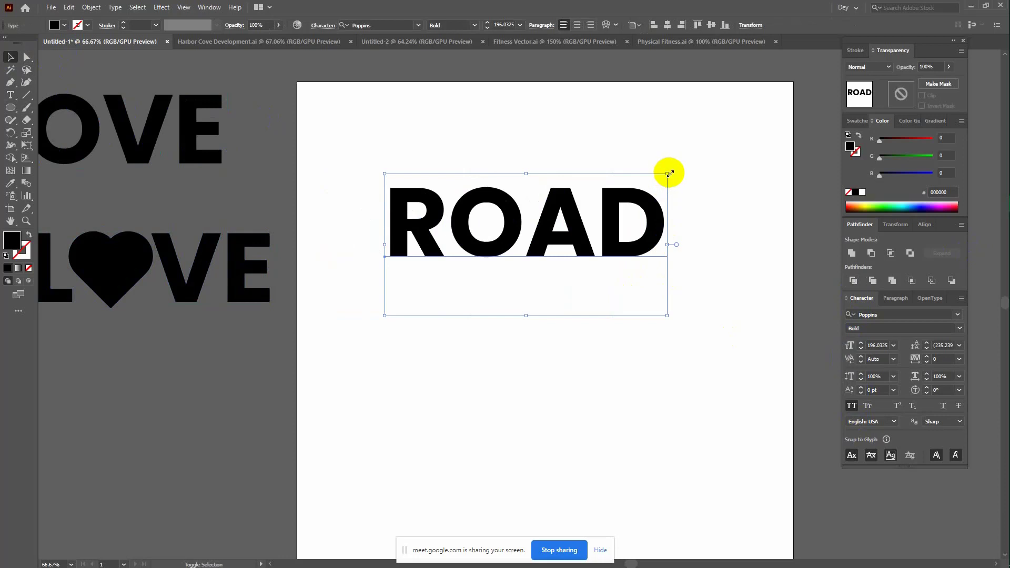
left_click_drag(667, 174, 755, 117)
left_click_drag(652, 233, 624, 291)
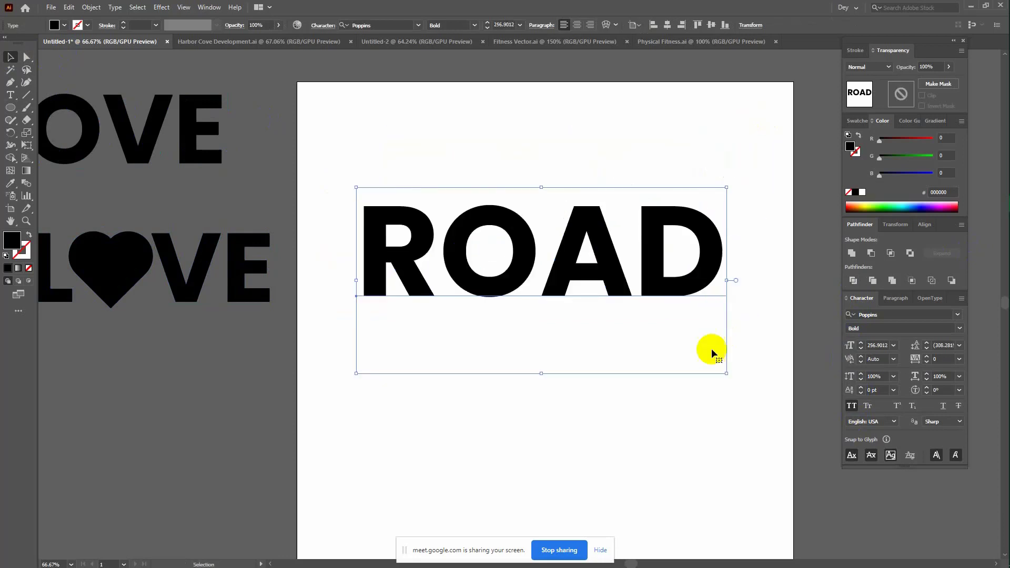
scroll(719, 350, "up", 3)
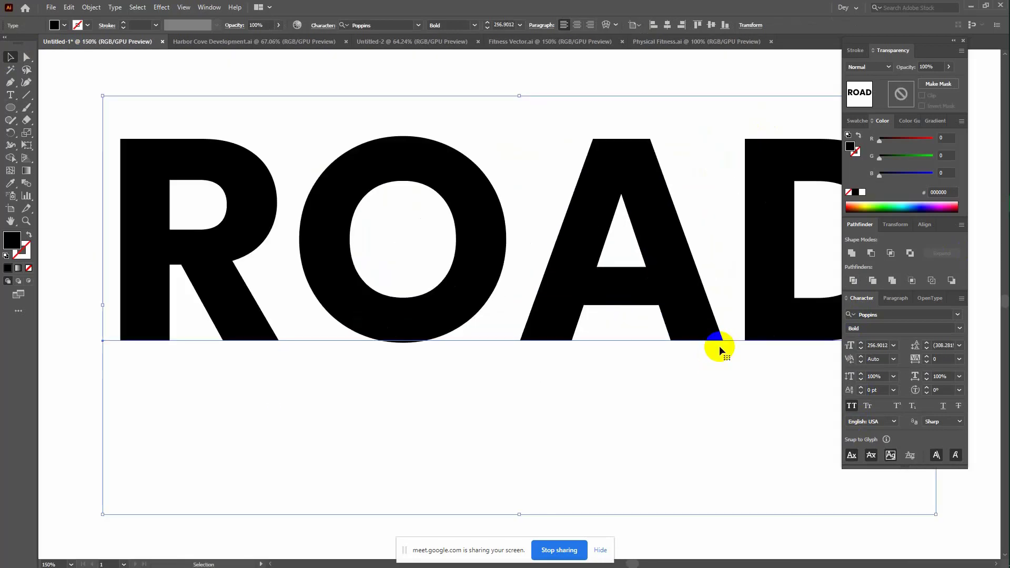
scroll(720, 350, "down", 3)
Outline and ungroup ROAD, then fill the letter A bright green (#1DD000)
key("ctrl+shift+o")
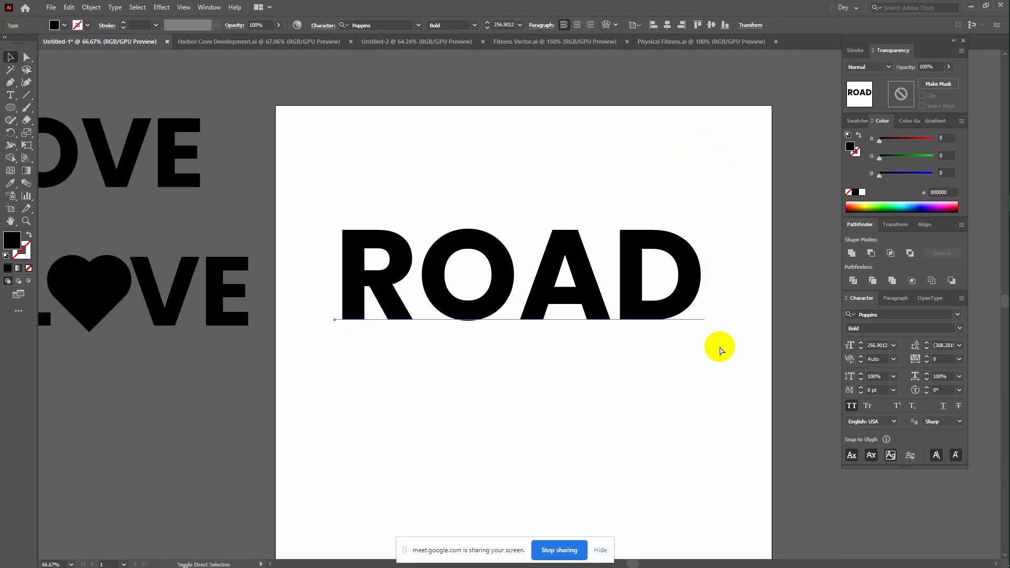
right_click(629, 281)
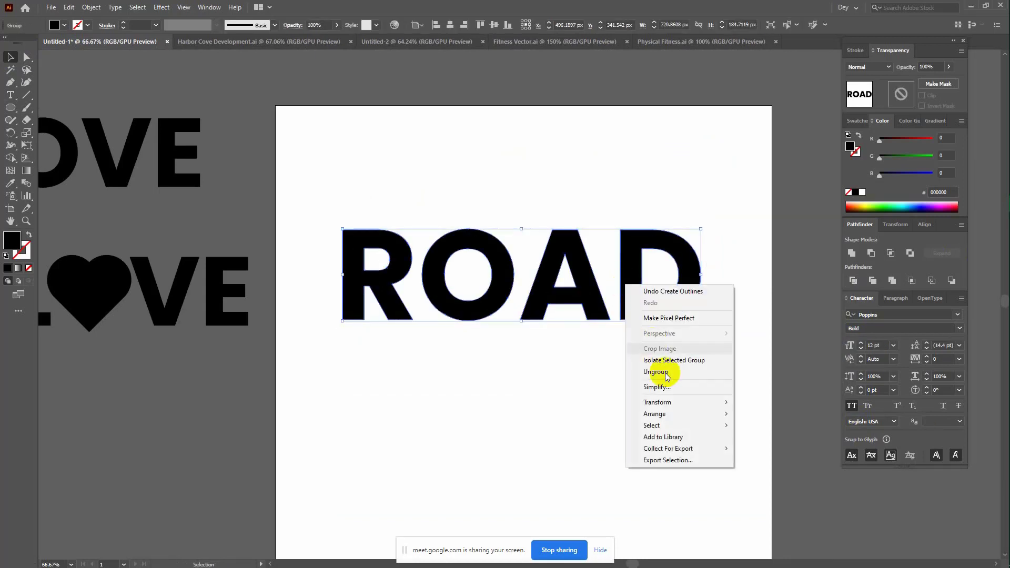
left_click(660, 372)
left_click(566, 240)
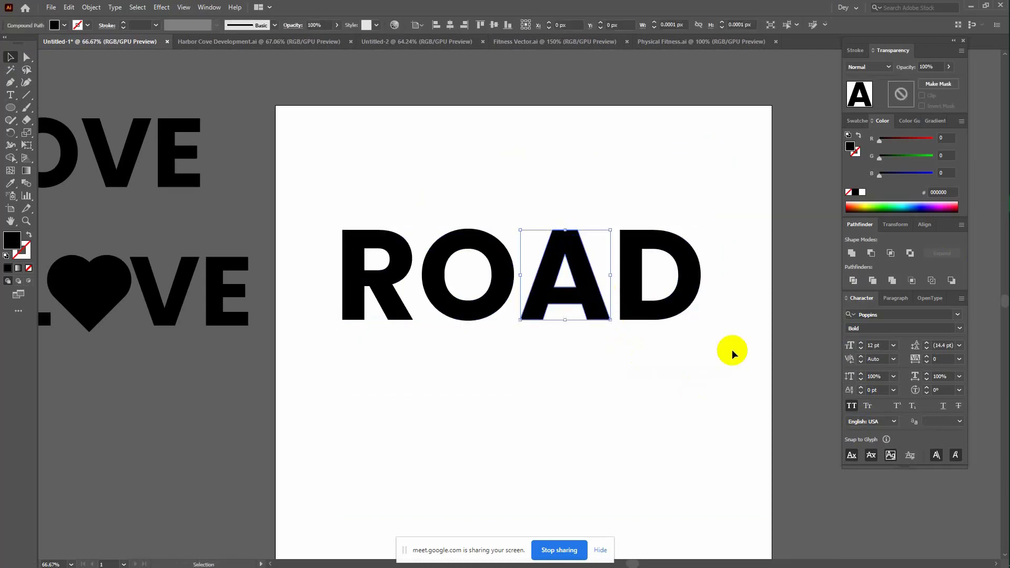
left_click(884, 203)
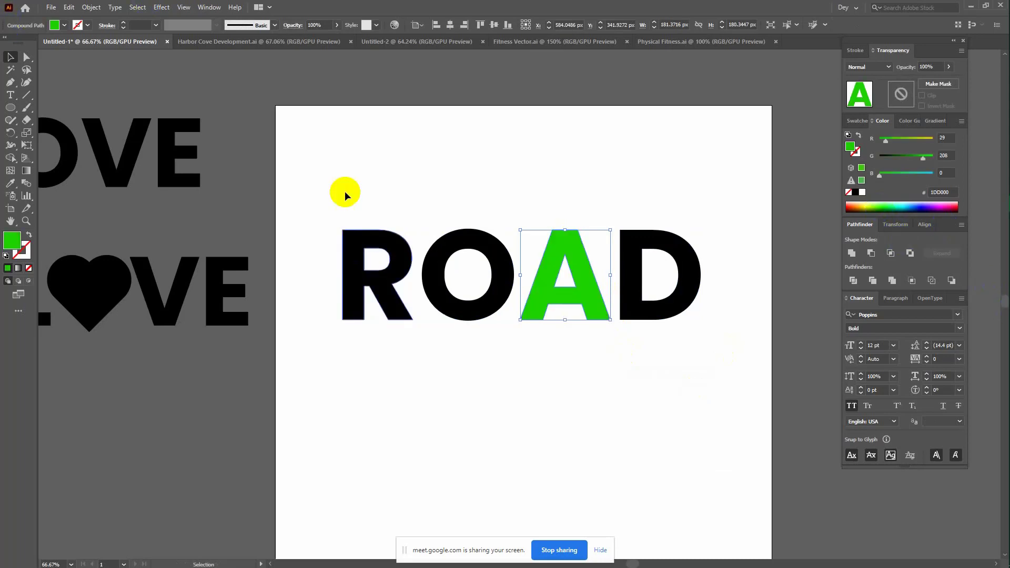
key("ctrl+shift+a")
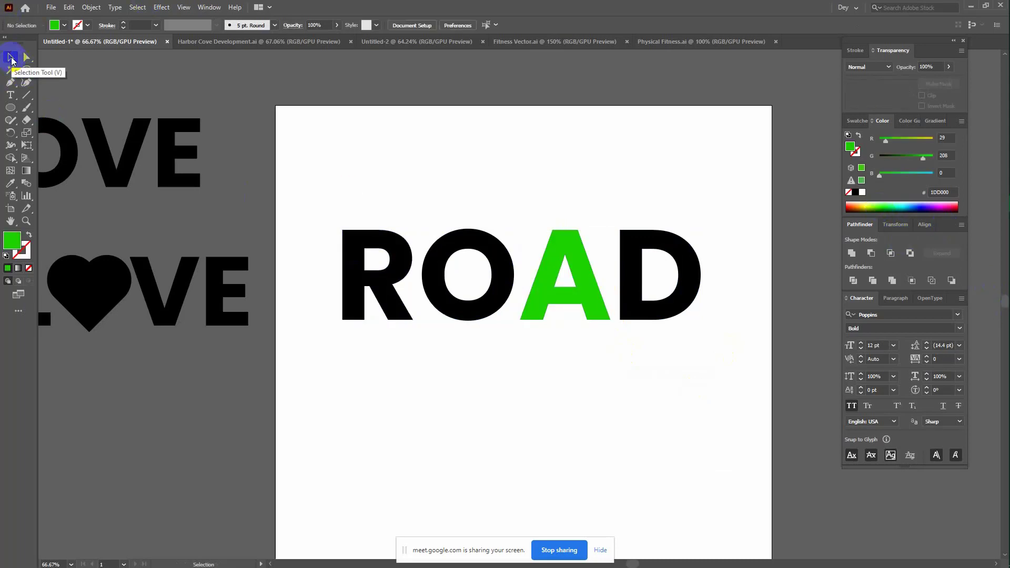
key("ctrl+equal")
key("ctrl+equal")
Draw a square over the green A, fill it teal #1DD0C1 at 60% opacity
left_click(290, 157)
left_click_drag(289, 158, 166, 139)
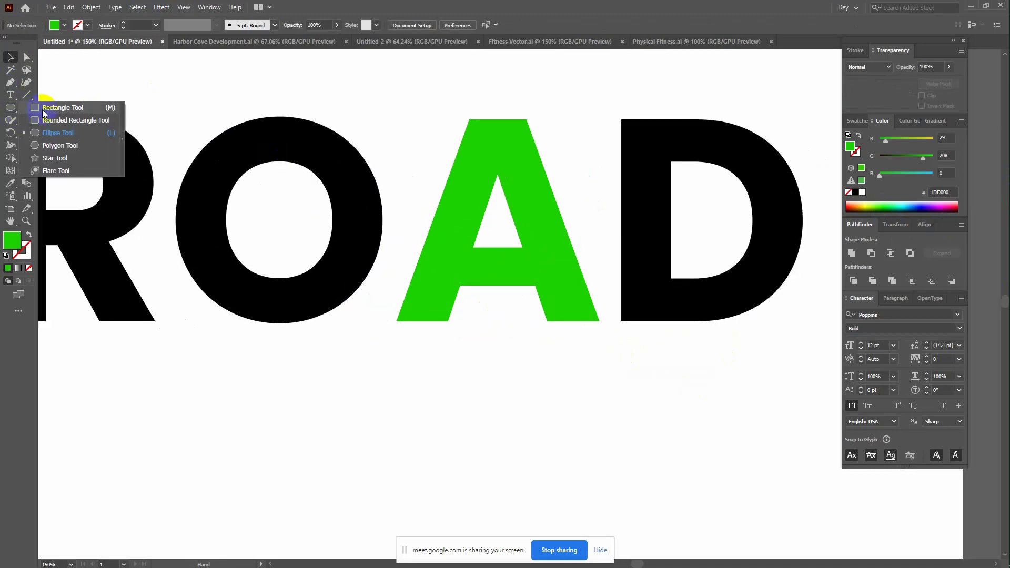
left_click_drag(20, 109, 53, 106)
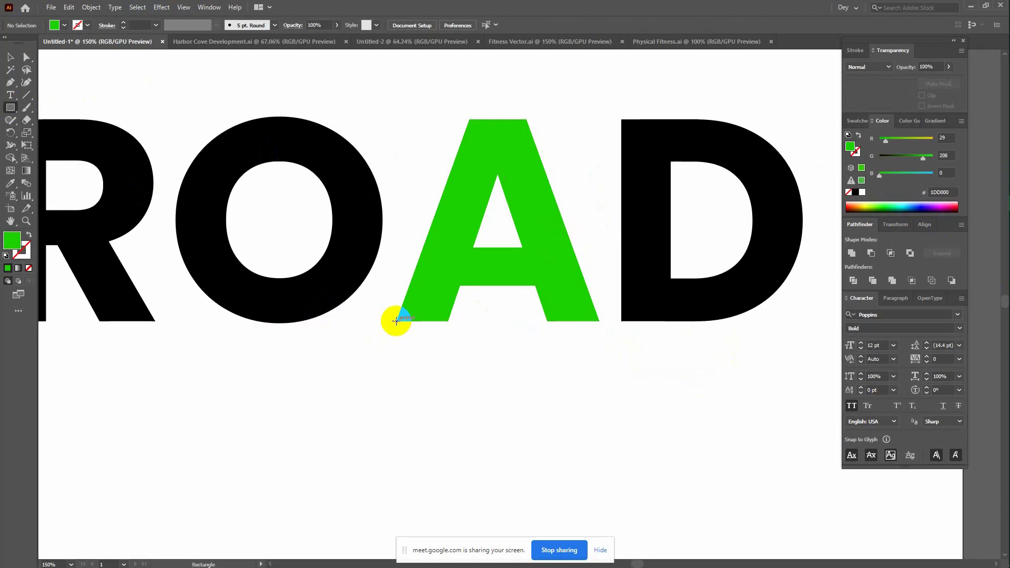
mouse_move(396, 321)
left_mouse_down()
mouse_move(601, 323)
mouse_move(589, 262)
mouse_move(593, 154)
mouse_move(608, 113)
mouse_move(598, 120)
left_mouse_up()
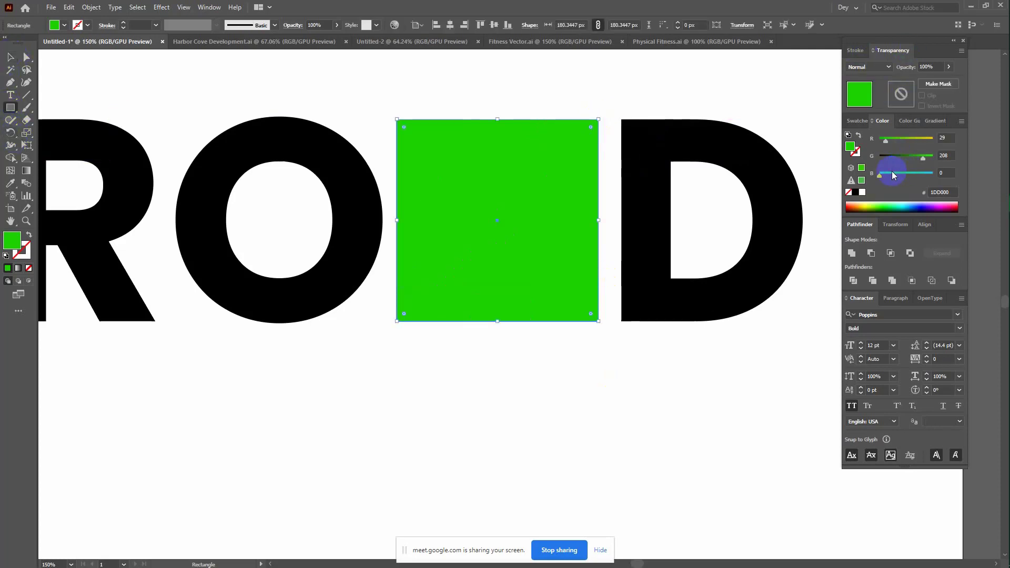
left_click_drag(893, 175, 904, 179)
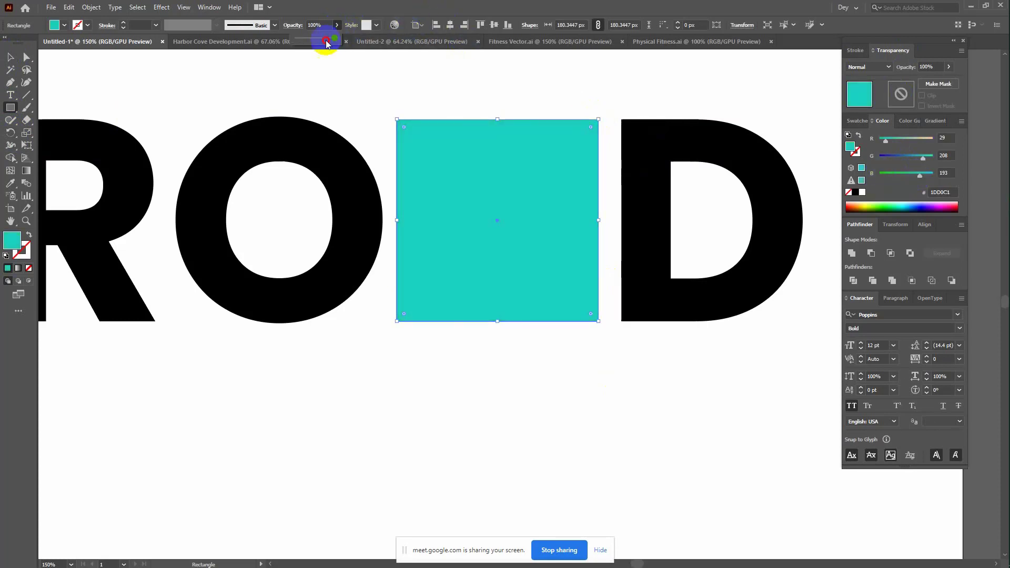
left_click(321, 40)
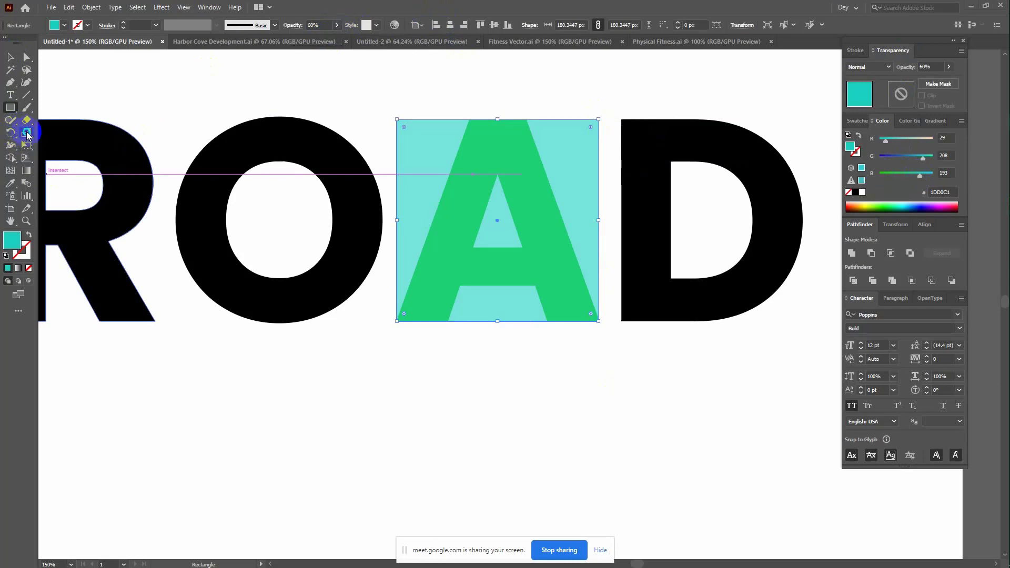
left_click(69, 140)
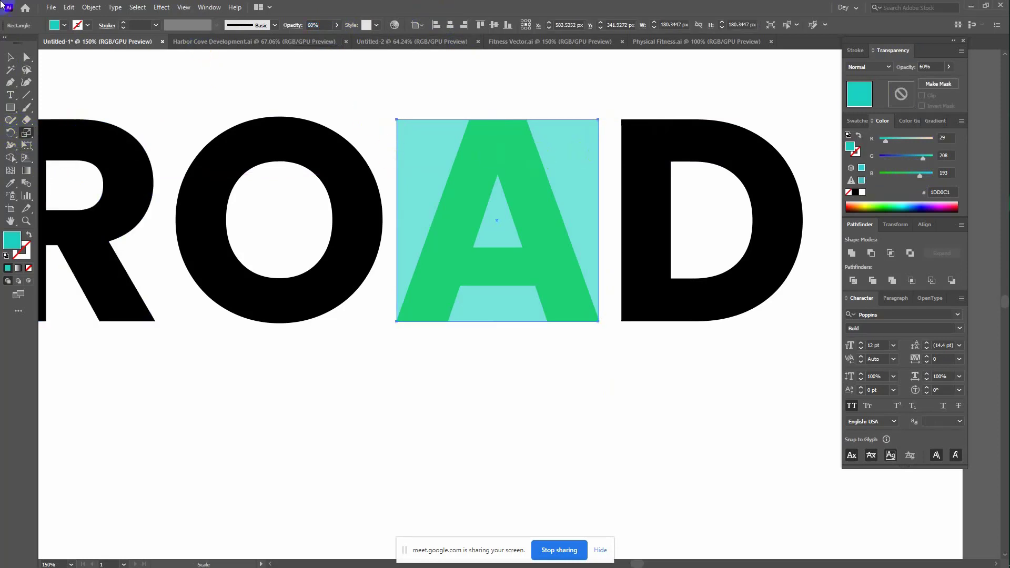
Scale the square's top anchors inward into a trapezoid and restore it to 100% opacity
left_click(27, 58)
left_click_drag(377, 90, 605, 129)
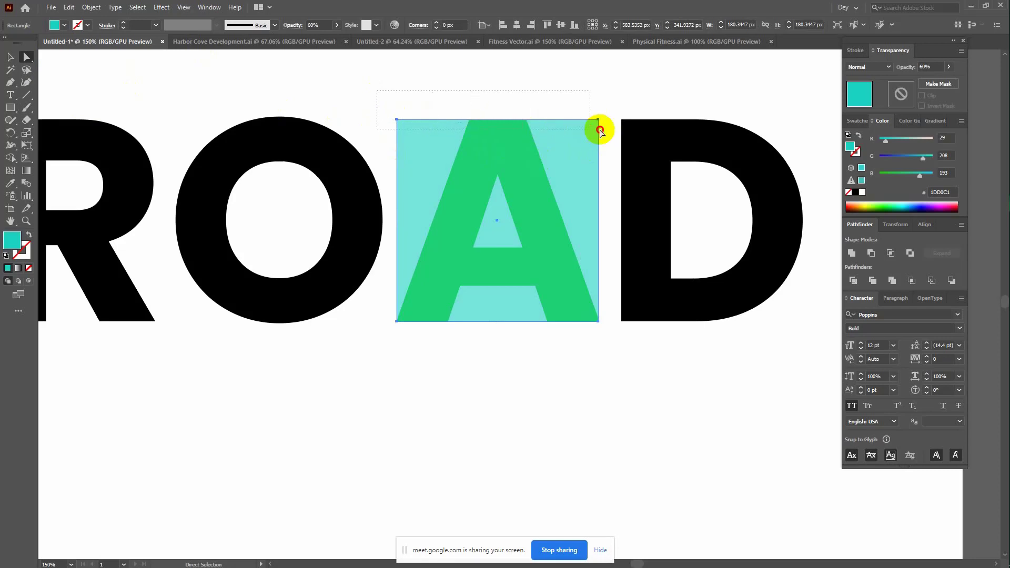
left_click(26, 133)
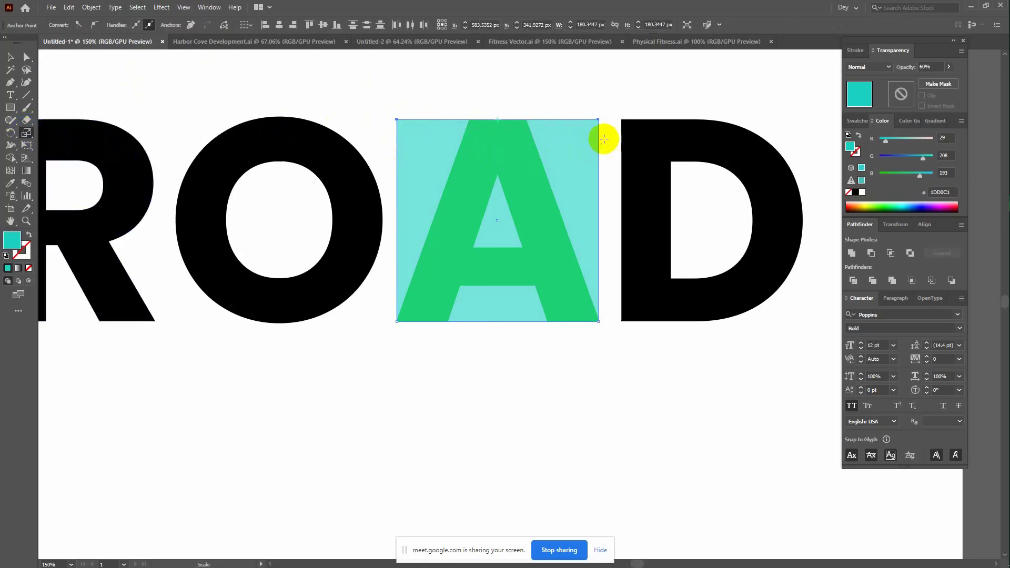
left_click_drag(599, 119, 527, 121)
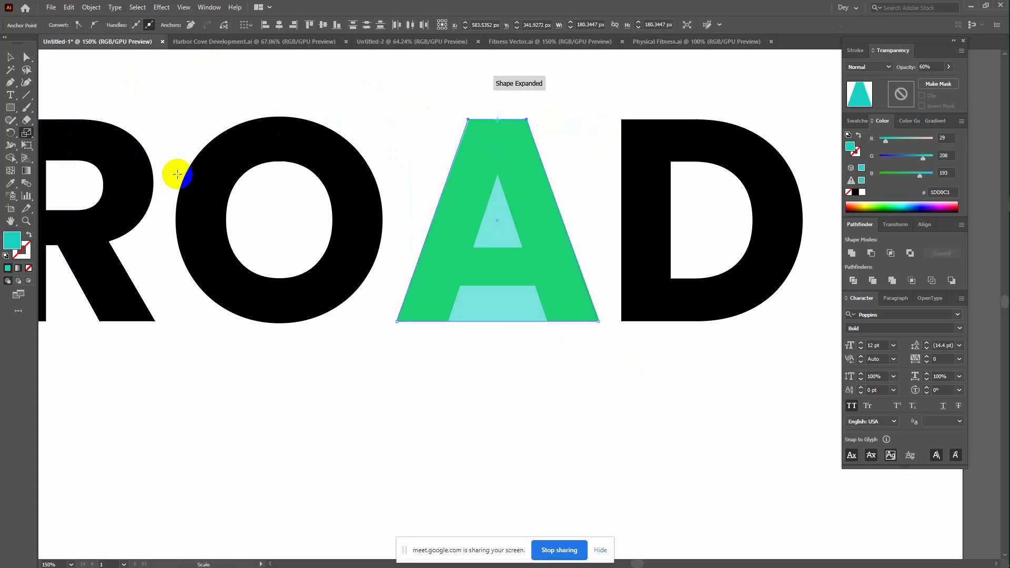
left_click(512, 272)
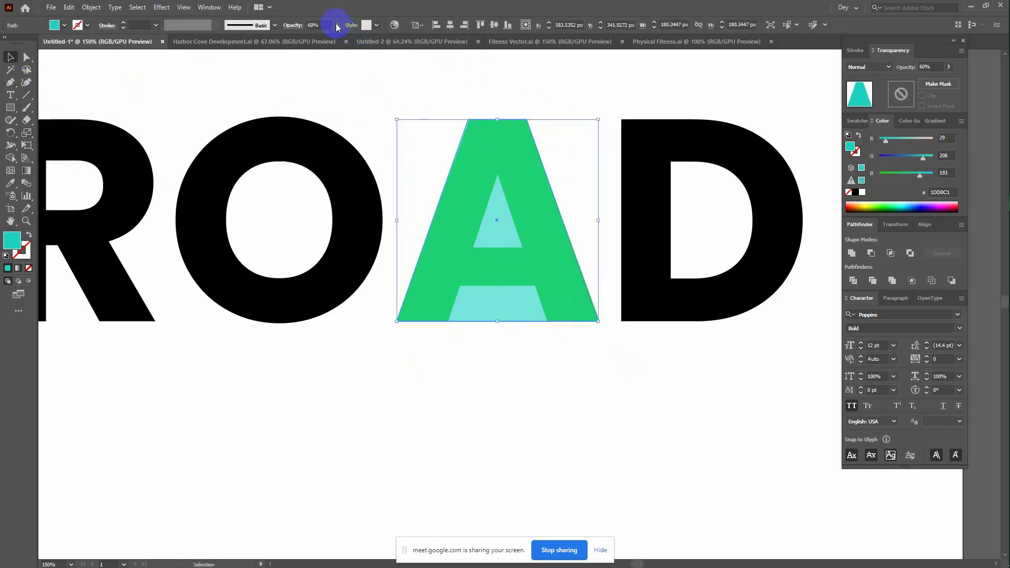
left_click_drag(323, 40, 404, 64)
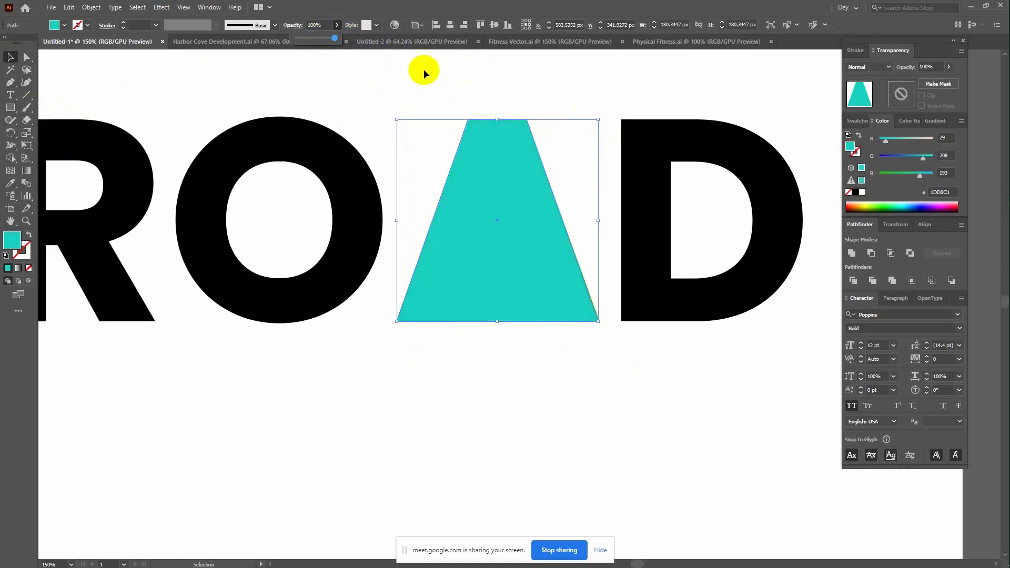
left_click(491, 118)
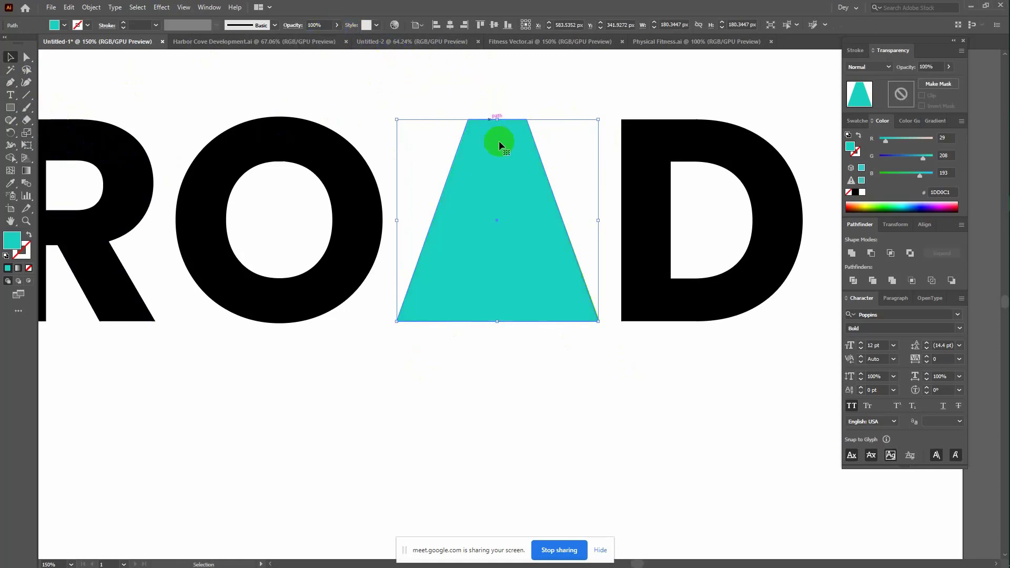
Delete the green A underneath, keeping the teal trapezoid
key("Delete")
left_click(500, 142)
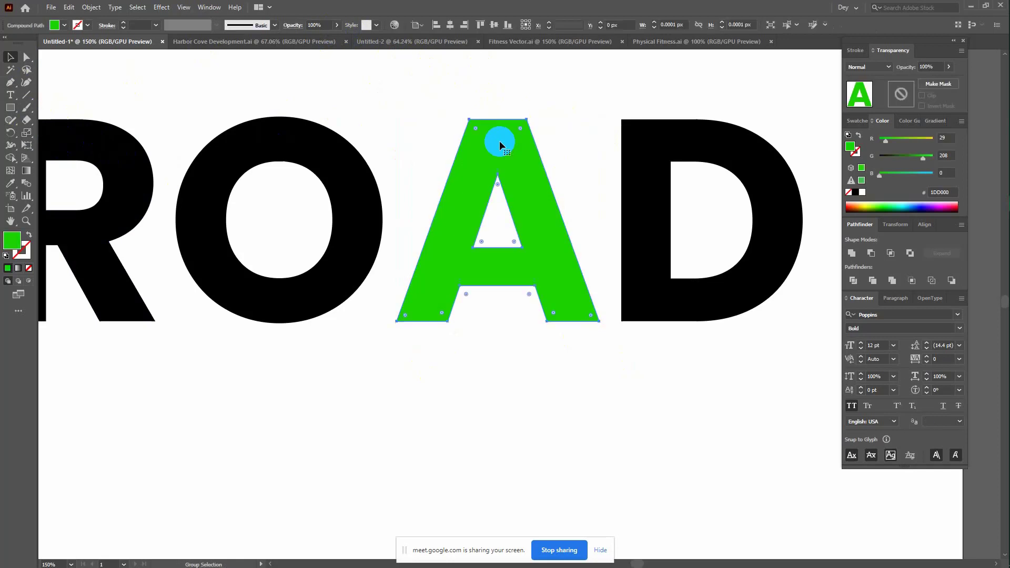
key("Delete")
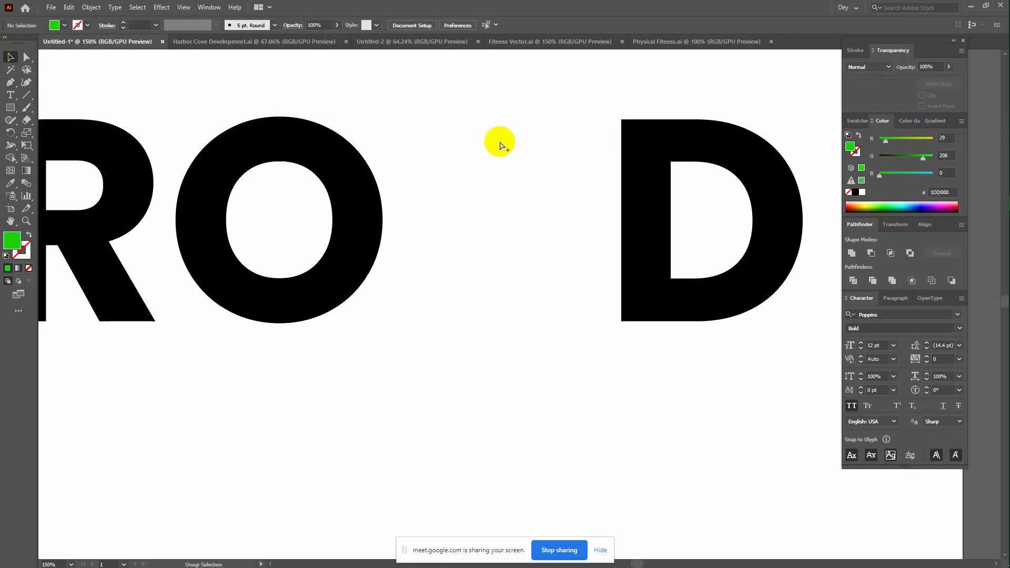
key("ctrl+z")
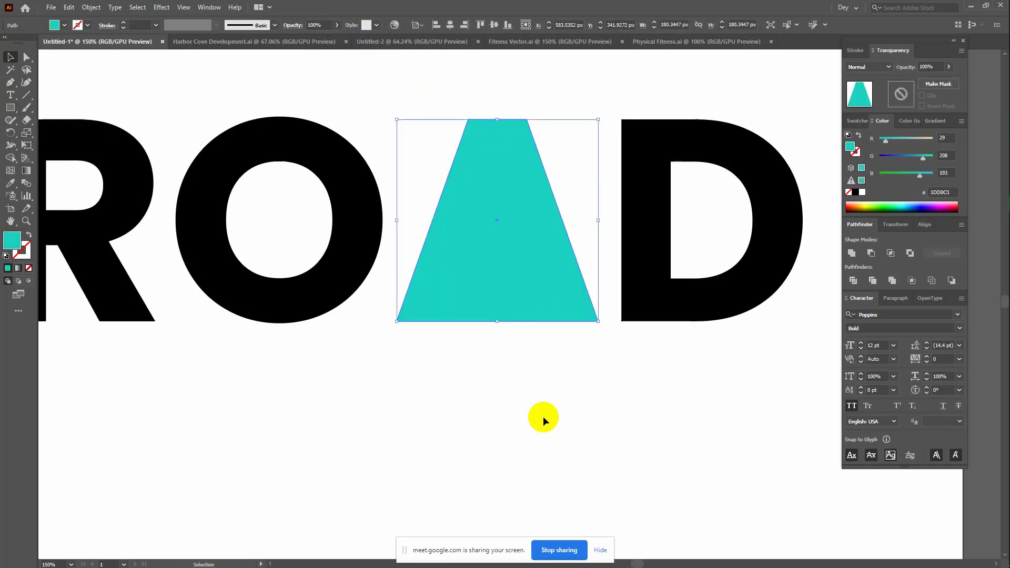
left_click(543, 415)
Draw an 11 pt vertical centre line with a tapered profile, wide end at the bottom
left_click(27, 96)
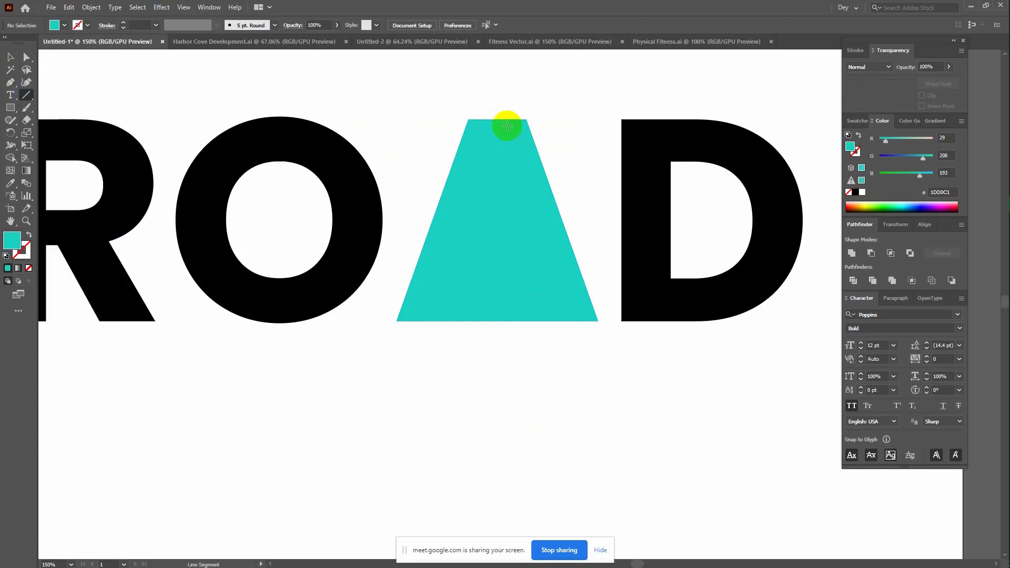
left_click_drag(497, 99, 500, 330)
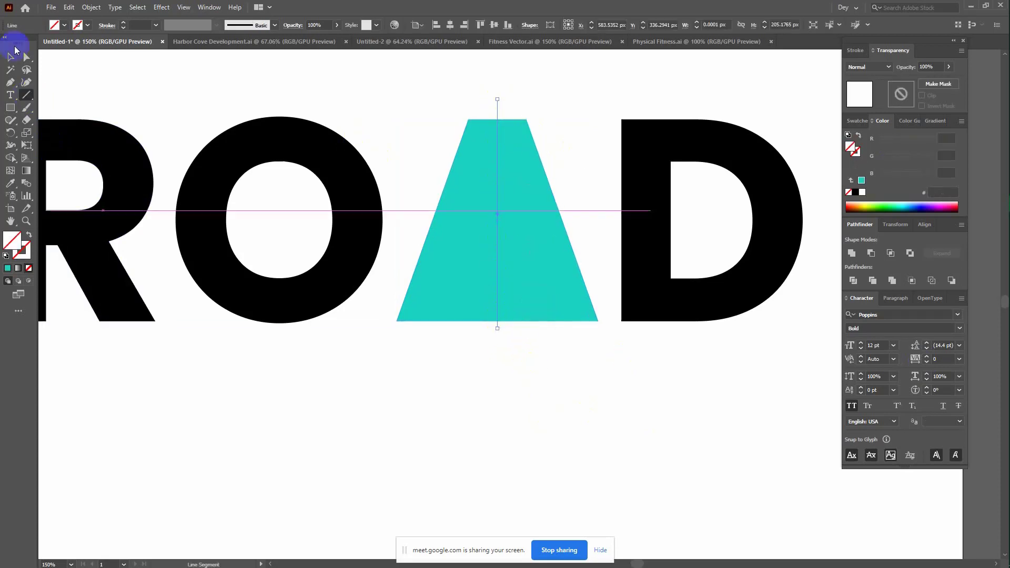
left_click(124, 23)
left_click(124, 24)
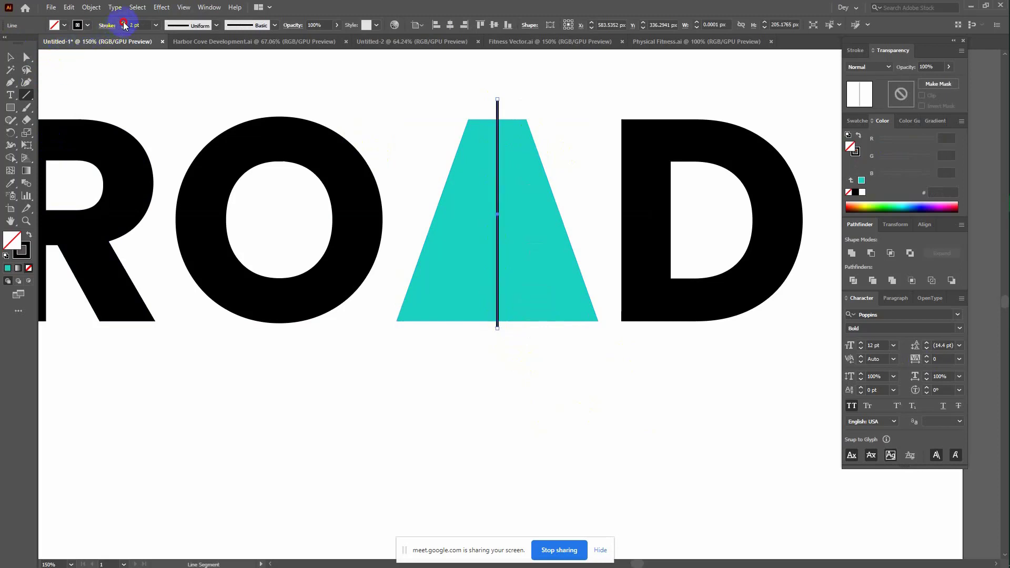
left_click(123, 23)
left_click(123, 23)
left_click(123, 23)
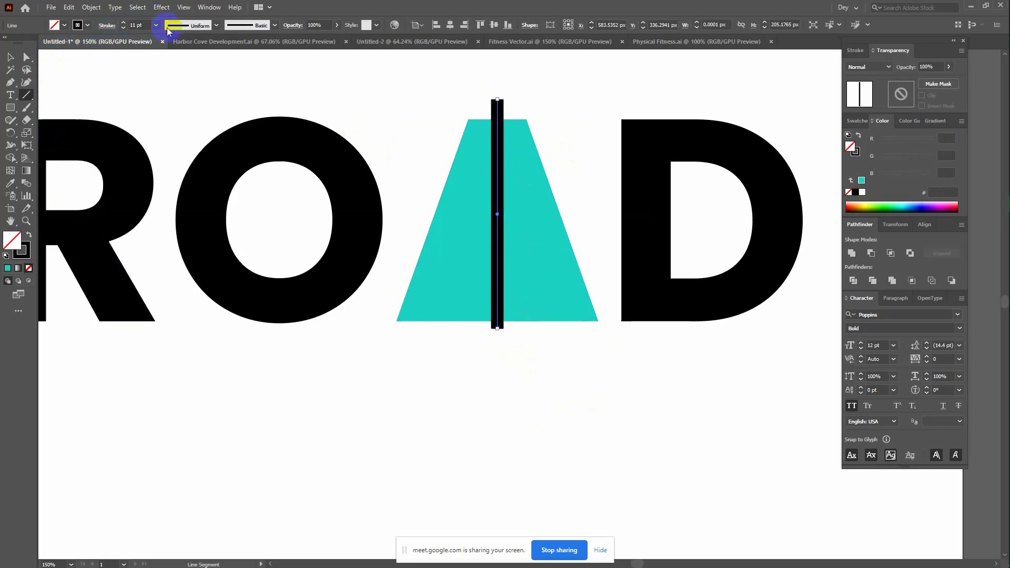
left_click(216, 26)
left_click(176, 105)
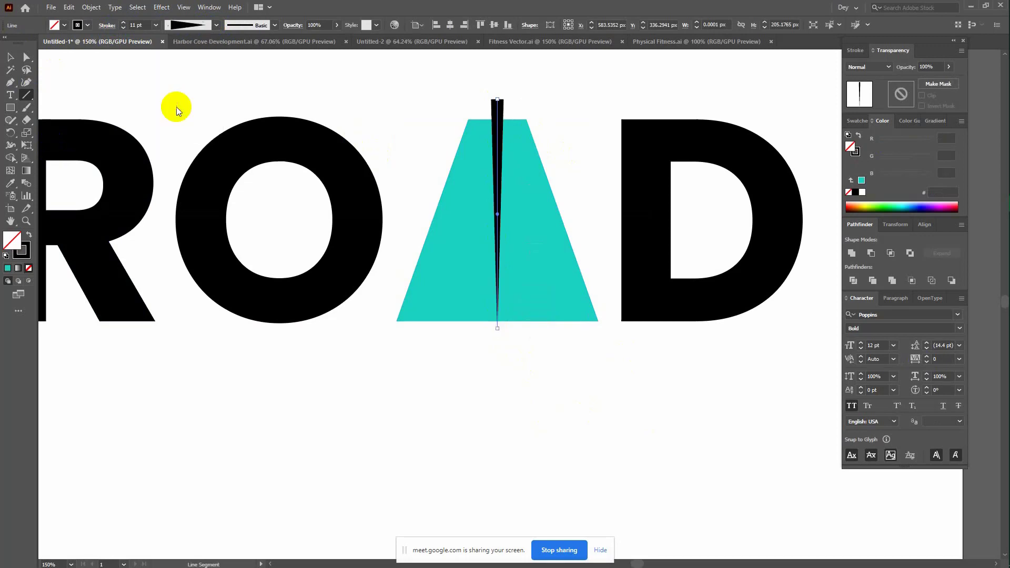
left_click(856, 53)
left_click(946, 216)
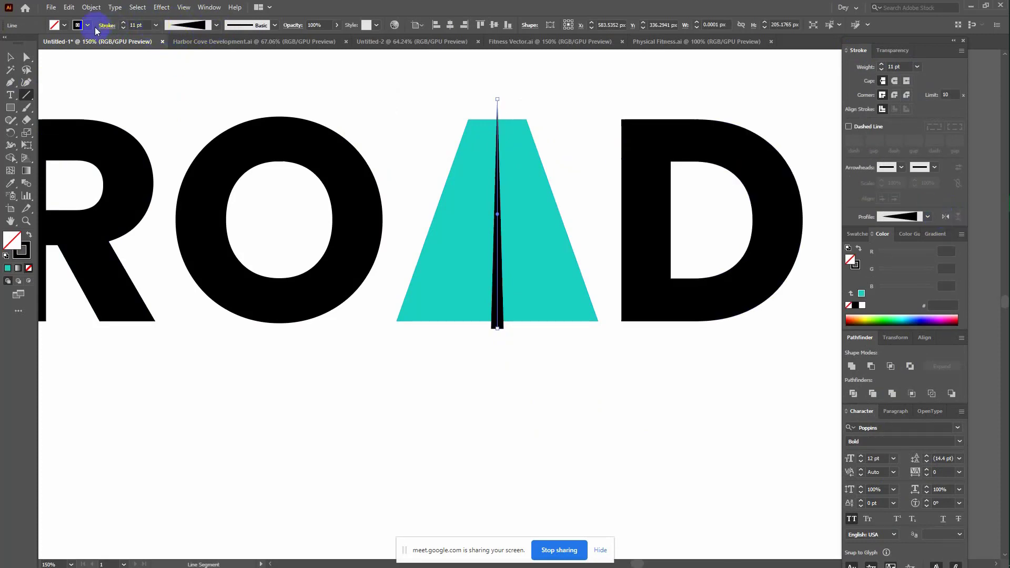
Make the centre line a white 20 pt dashed stroke with longer dashes and gaps
left_click(79, 25)
left_click(21, 43)
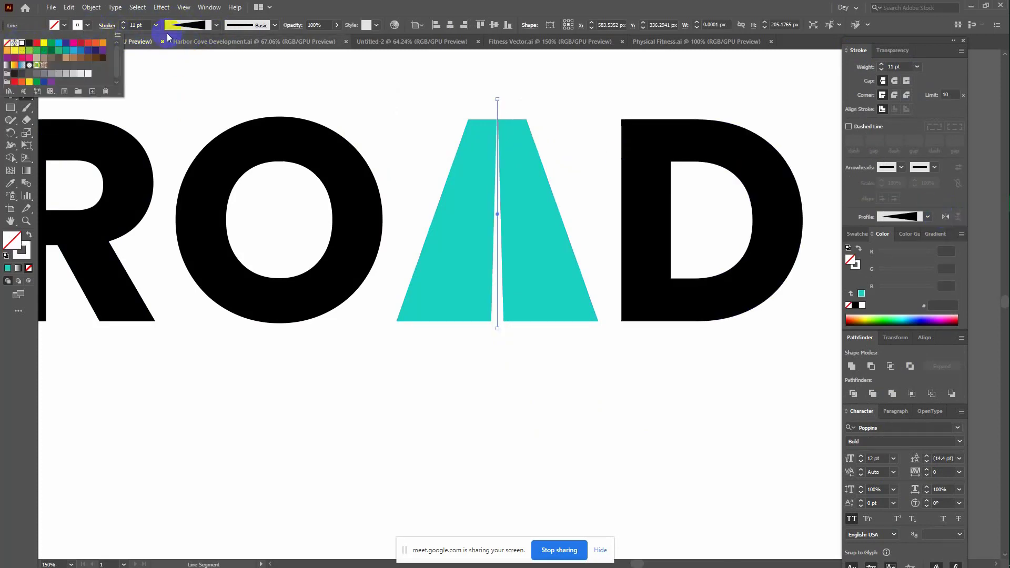
left_click(122, 25)
left_click(123, 24)
type("20")
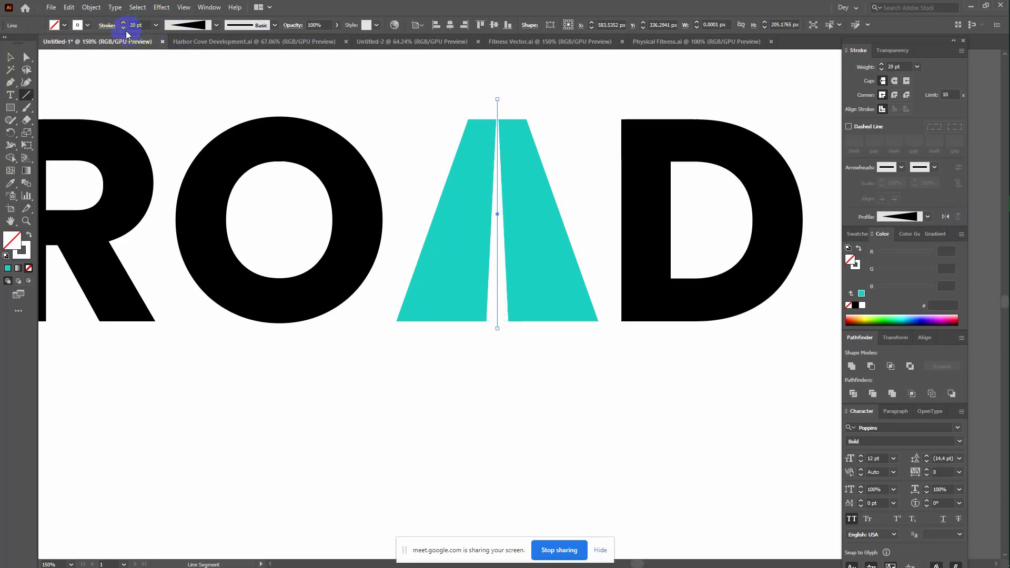
left_click(107, 26)
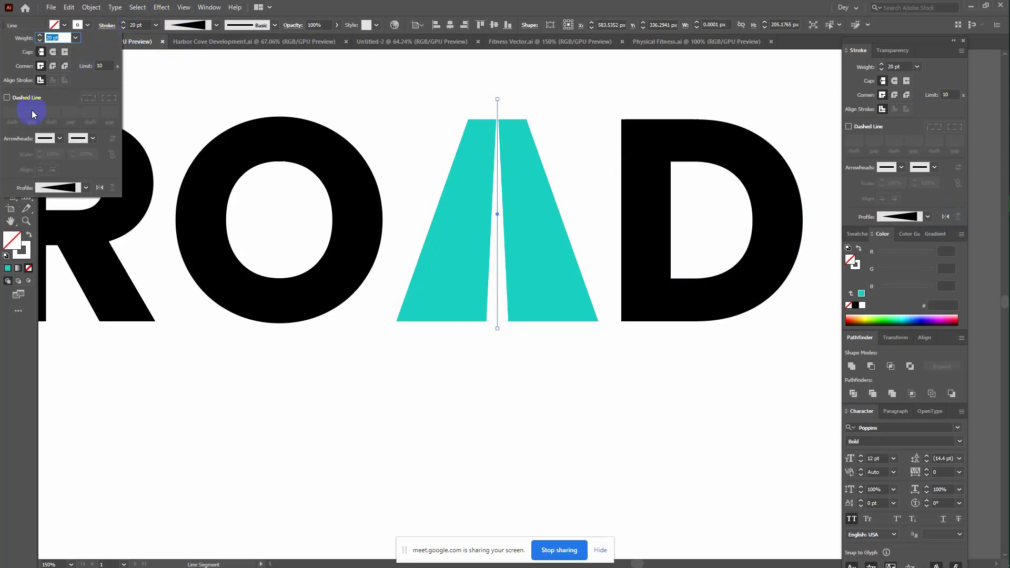
left_click(7, 98)
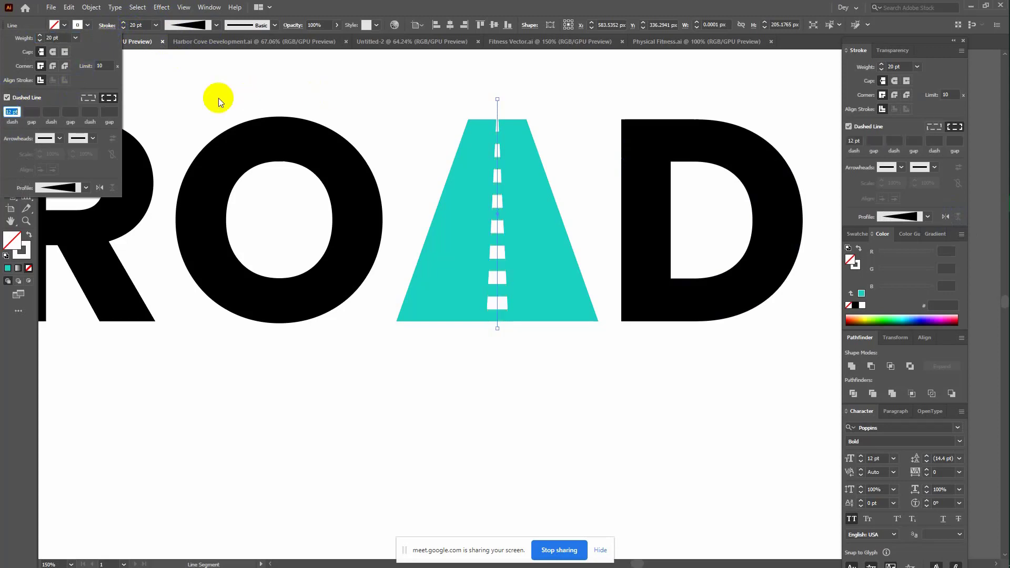
left_click(32, 111)
left_click(7, 112)
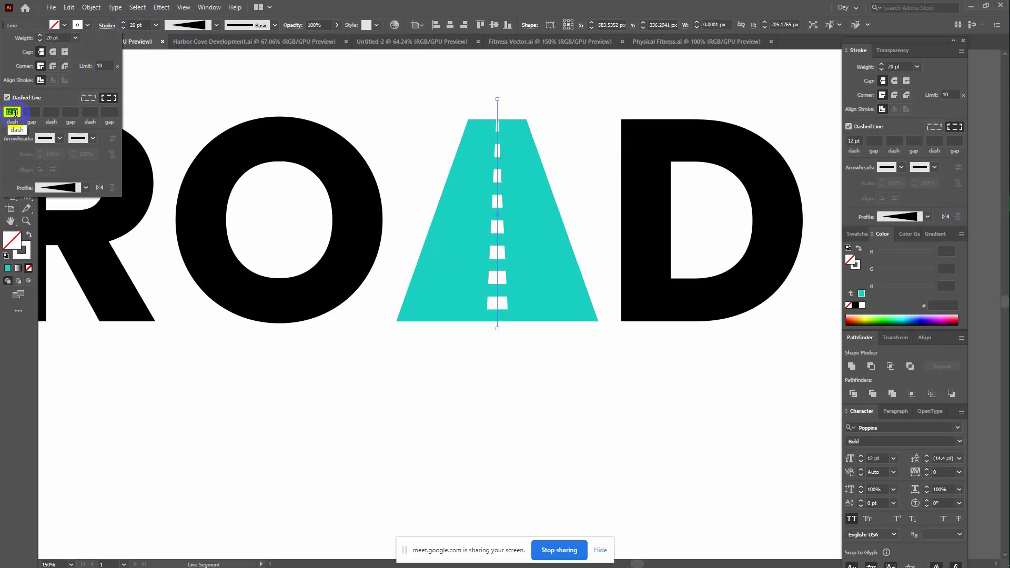
key("Up")
key("Up")
key("Up")
key("Up")
key("Up")
key("Up")
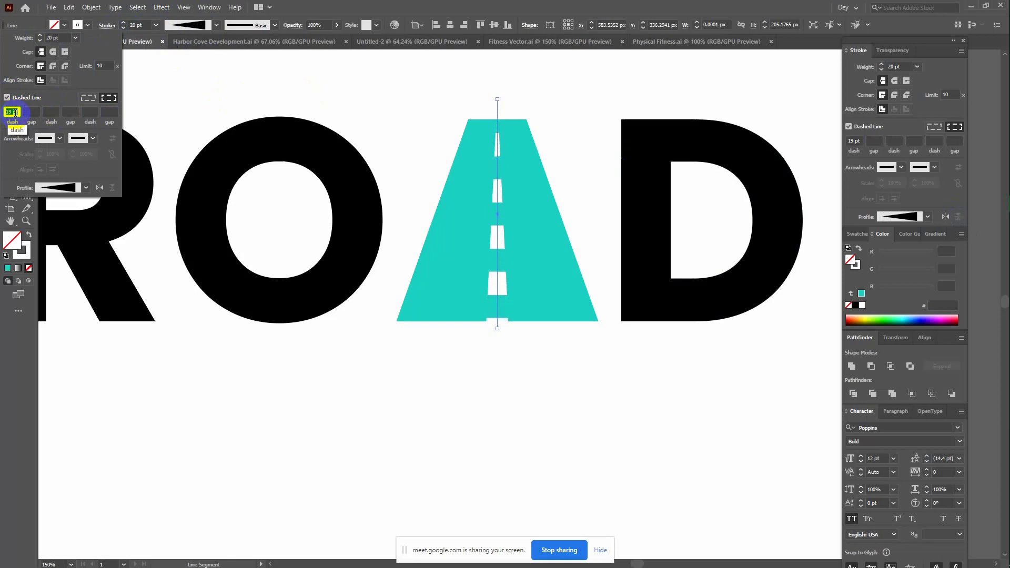
left_click(254, 102)
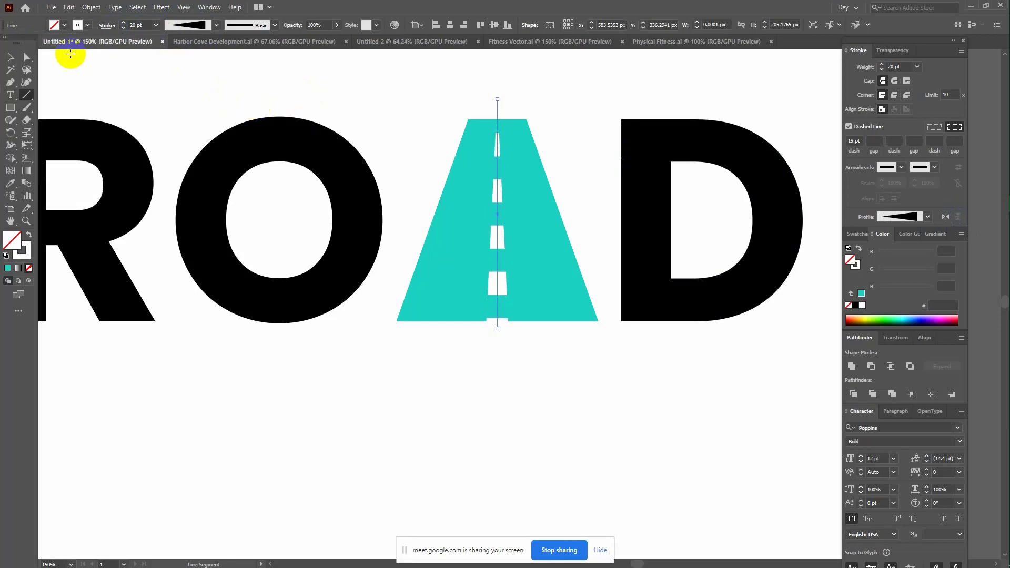
Outline the dashed stroke and Minus Front the dashes out of the teal road
left_click(12, 57)
left_click(91, 7)
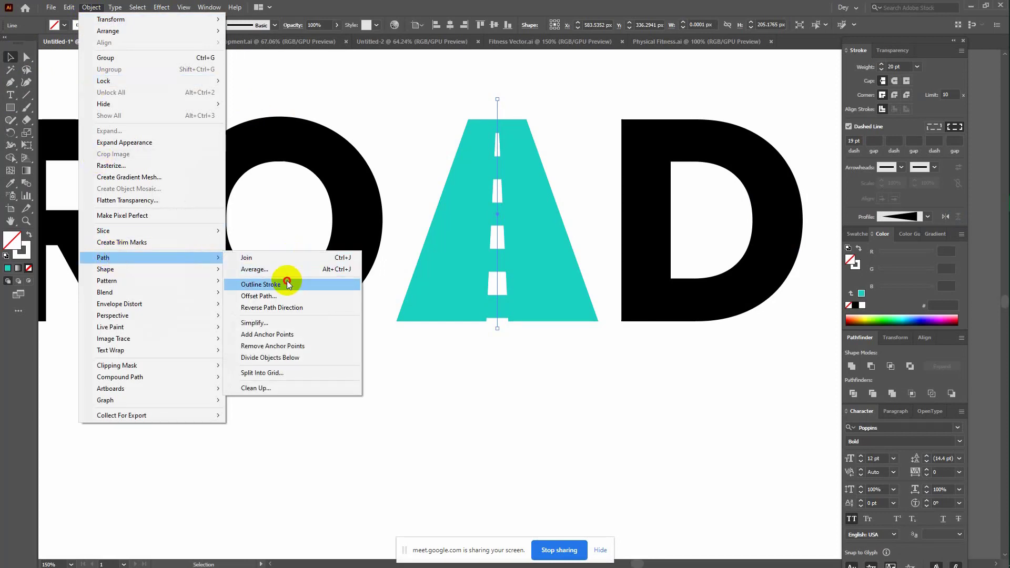
left_click(286, 280)
left_click(486, 362)
left_click_drag(435, 86, 518, 233)
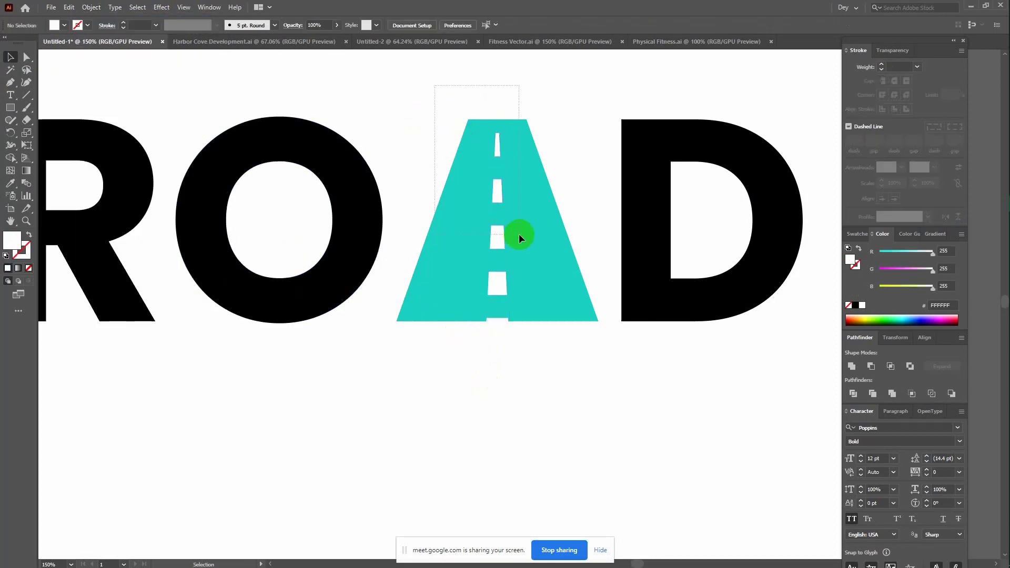
left_click(871, 366)
left_click(623, 372)
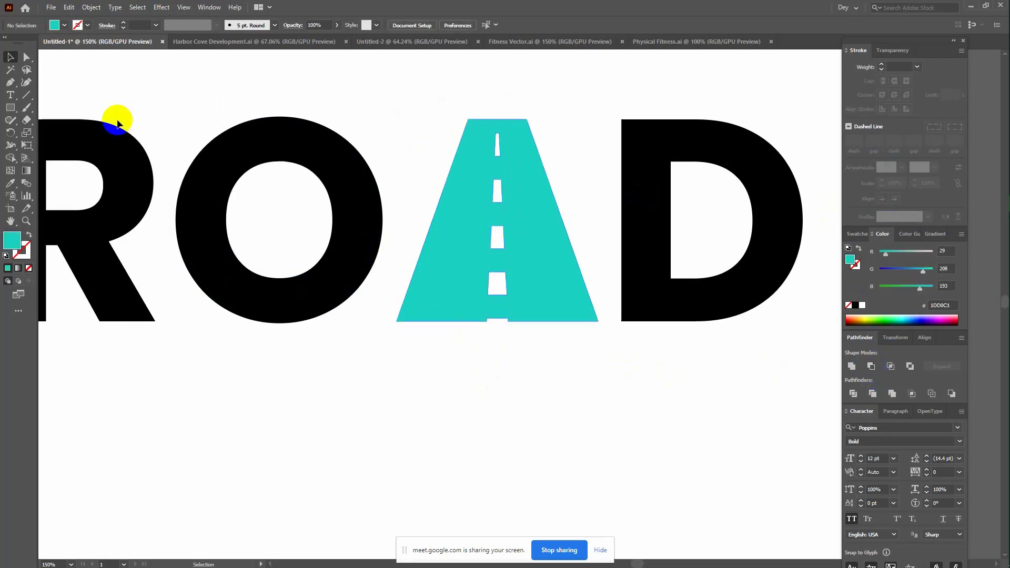
Draw a 3 pt line along the road's left edge and mirror a copy onto the right edge
mouse_move(412, 320)
left_mouse_down()
mouse_move(501, 89)
mouse_move(487, 85)
left_mouse_up()
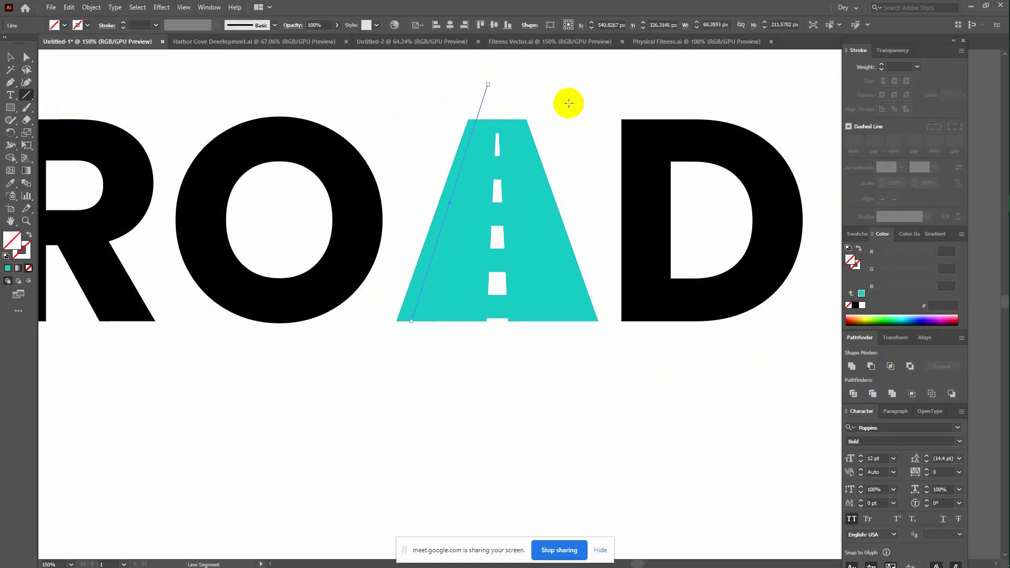
type("3")
key("Return")
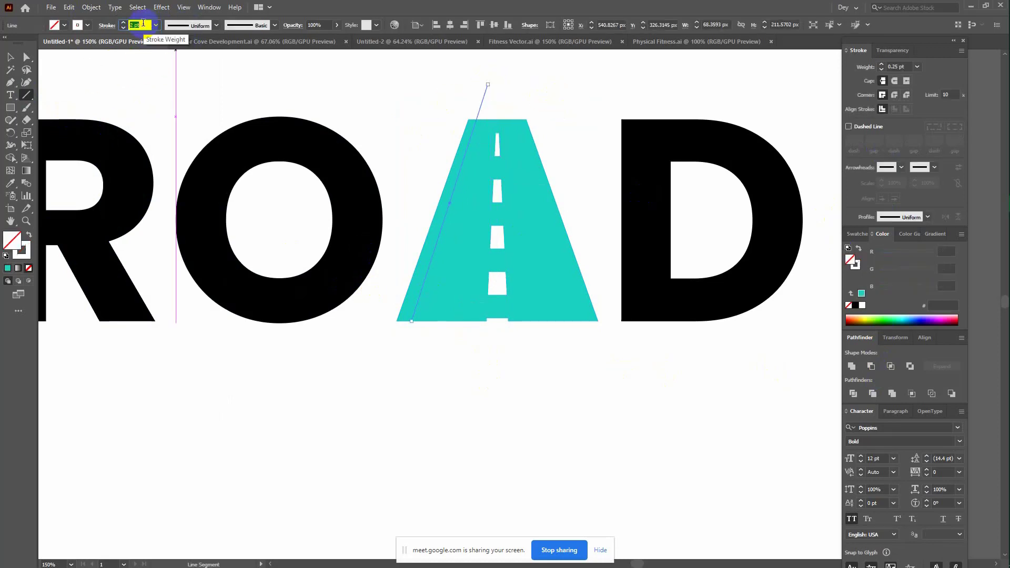
left_click(11, 57)
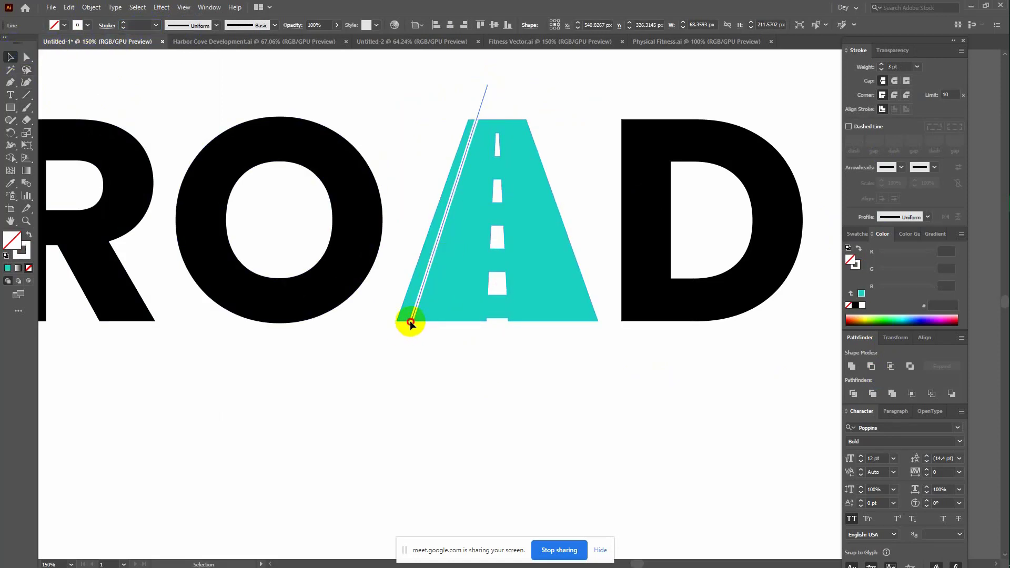
left_click_drag(412, 321, 409, 326)
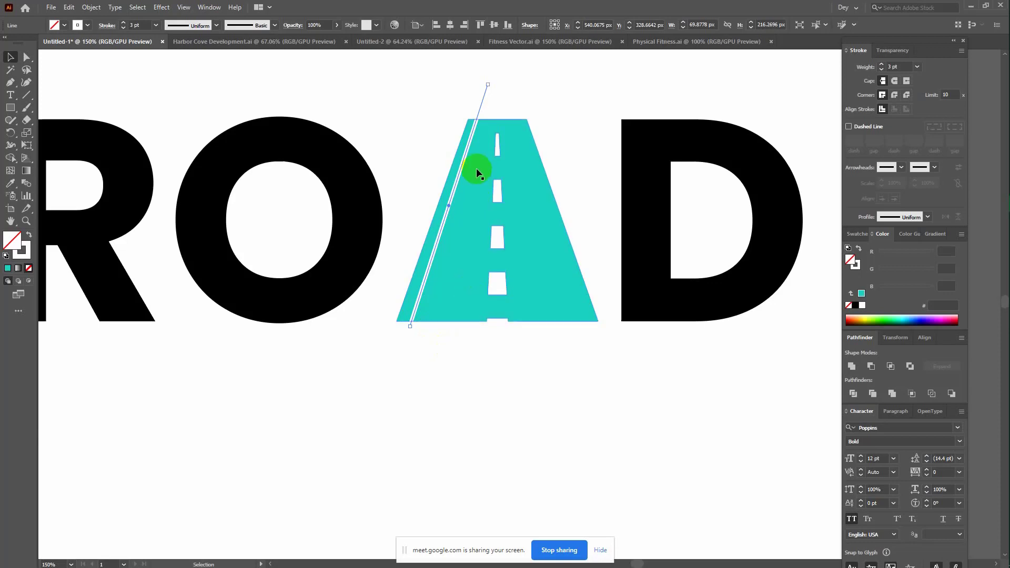
right_click(472, 132)
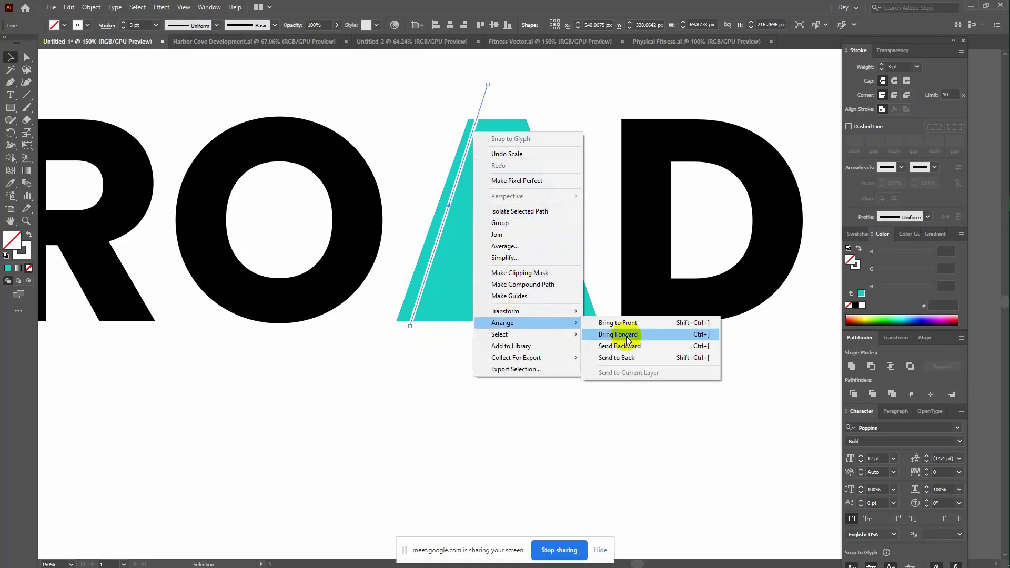
mouse_move(505, 311)
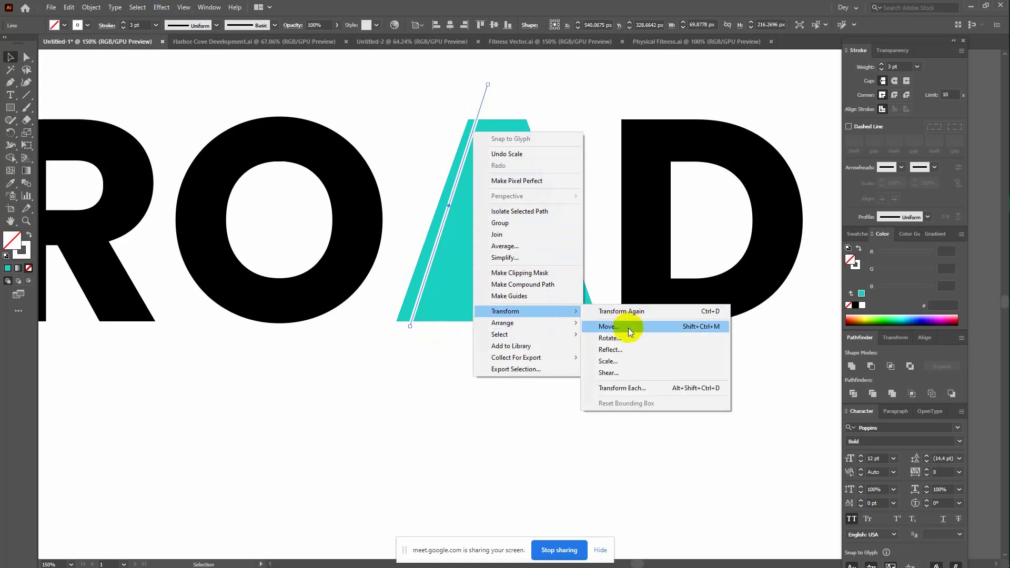
left_click(625, 350)
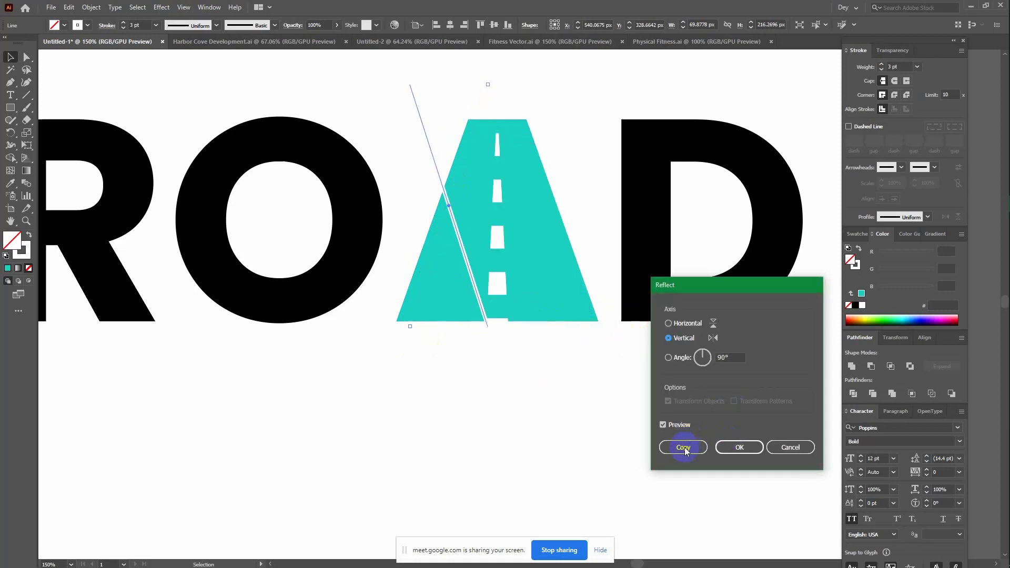
left_click(684, 448)
left_click_drag(469, 268, 573, 283)
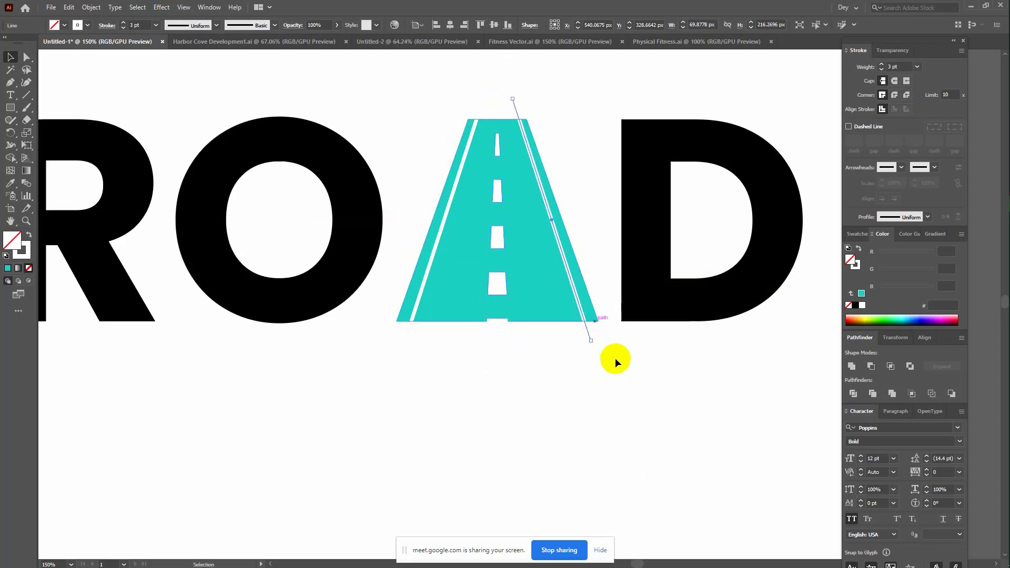
Outline and group both edge lines, cut them from the road, and recolour the road blue
left_click_drag(464, 75, 527, 103)
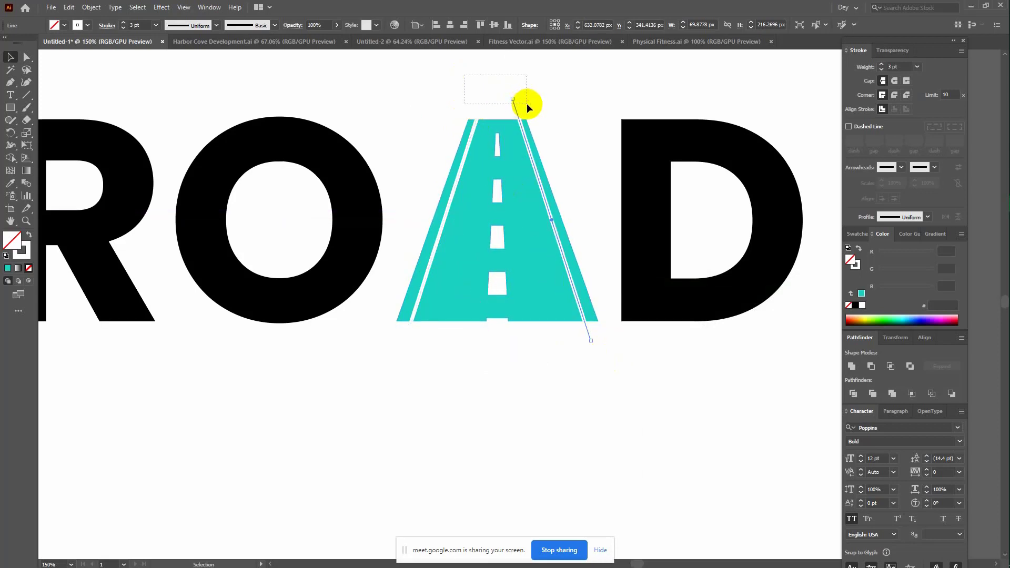
left_click(91, 7)
mouse_move(103, 258)
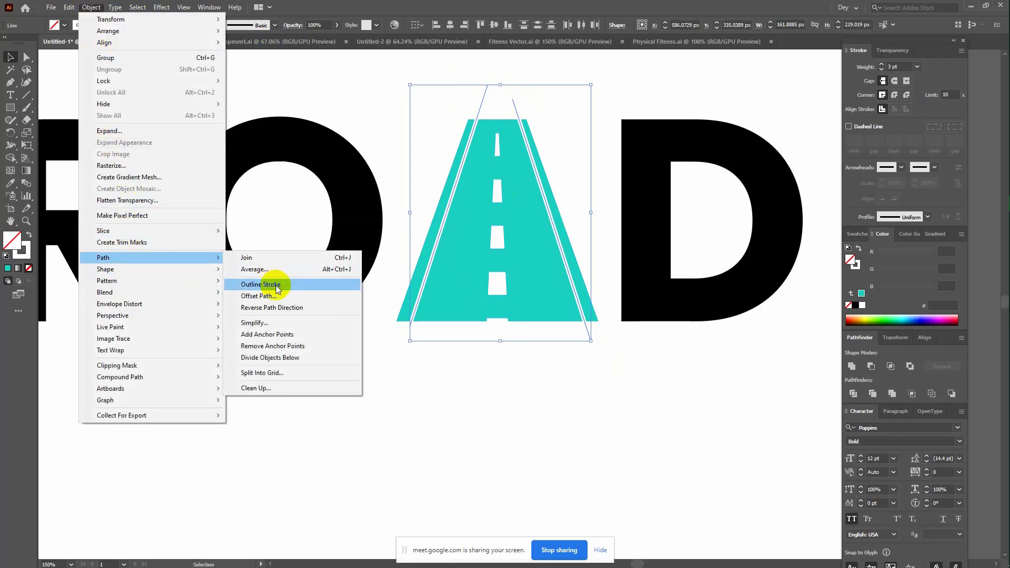
left_click(276, 285)
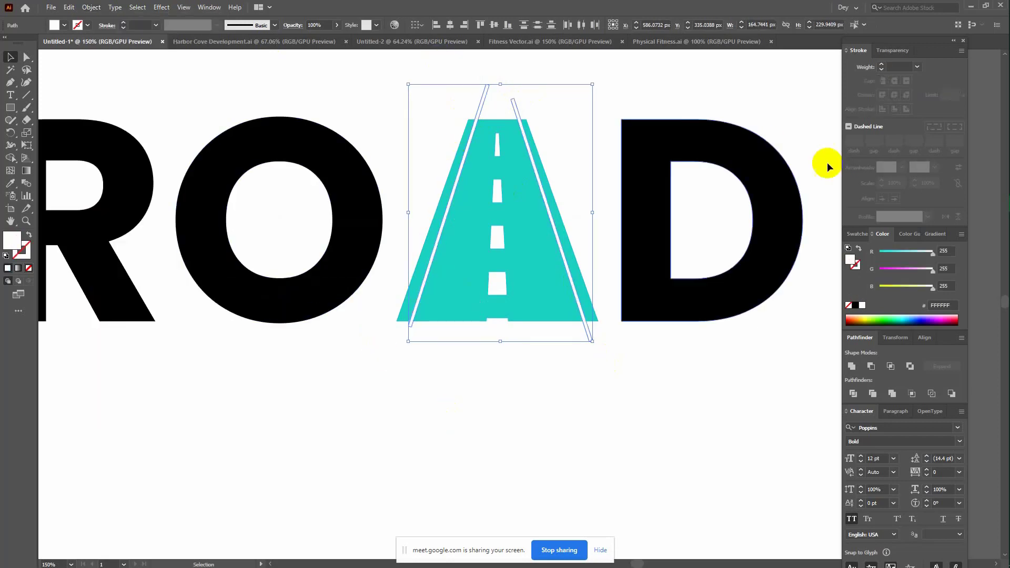
key("ctrl+g")
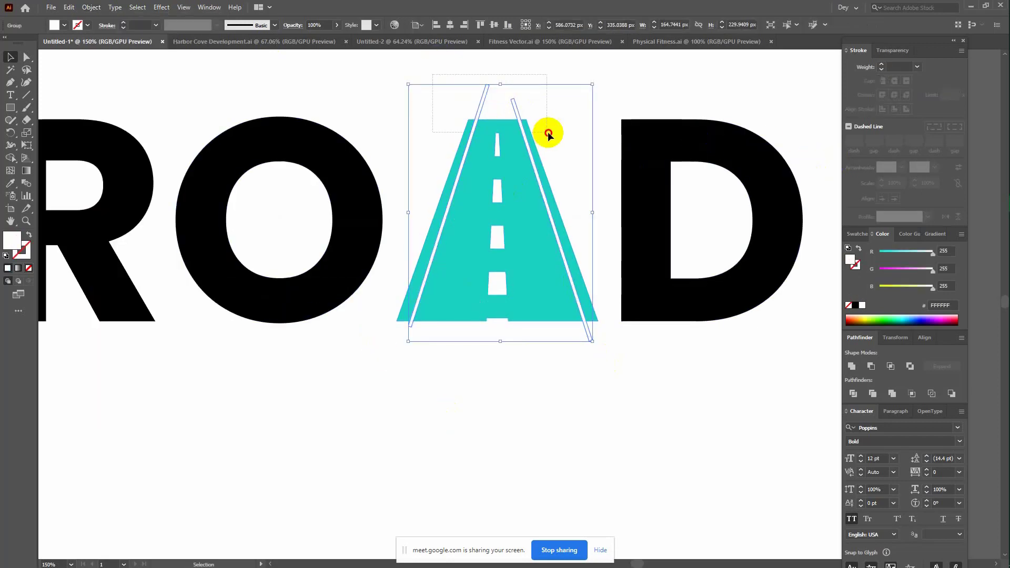
left_click_drag(548, 131, 548, 131)
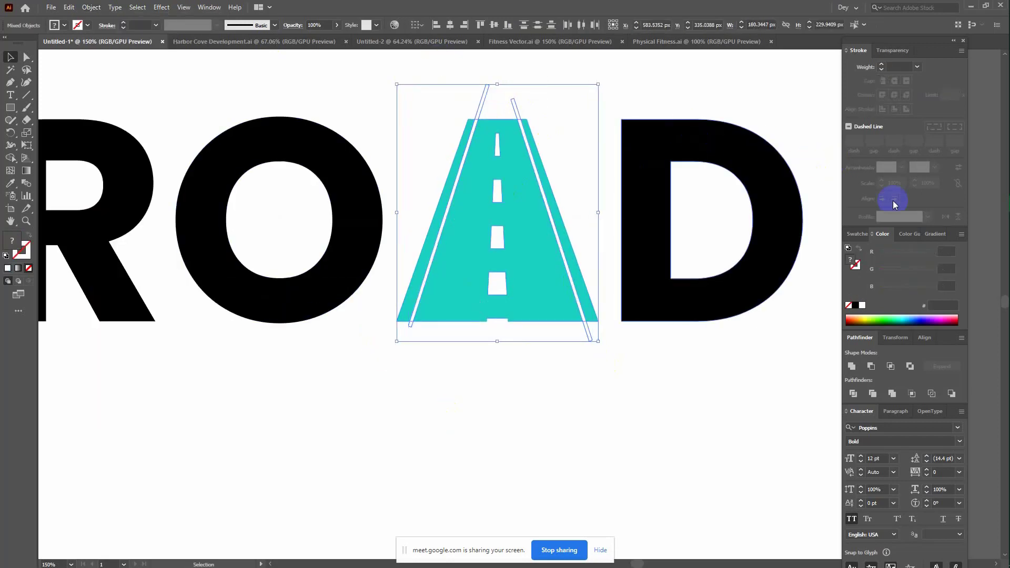
left_click(872, 367)
left_click(627, 364)
left_click(564, 279)
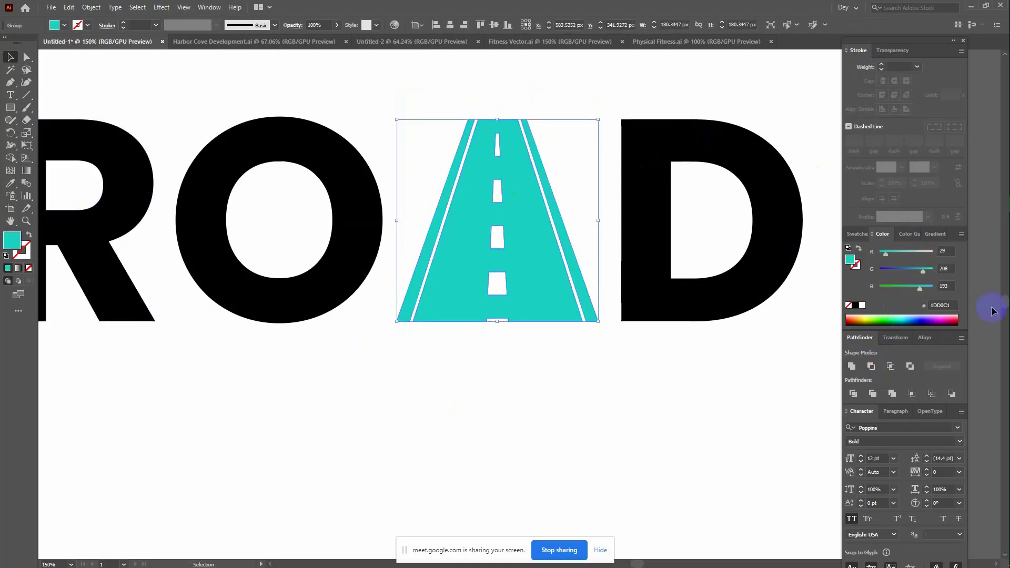
left_click_drag(917, 274, 878, 269)
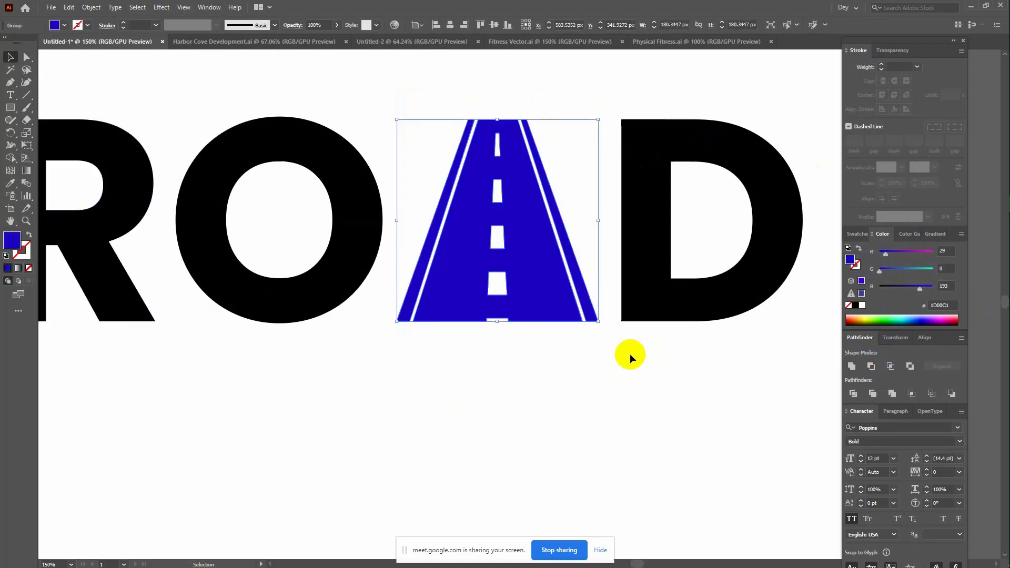
Colour all four ROAD letters blue (#0017D0) and move the word above the artboard
key("a")
key("ctrl+minus")
key("ctrl+minus")
key("ctrl+minus")
key("v")
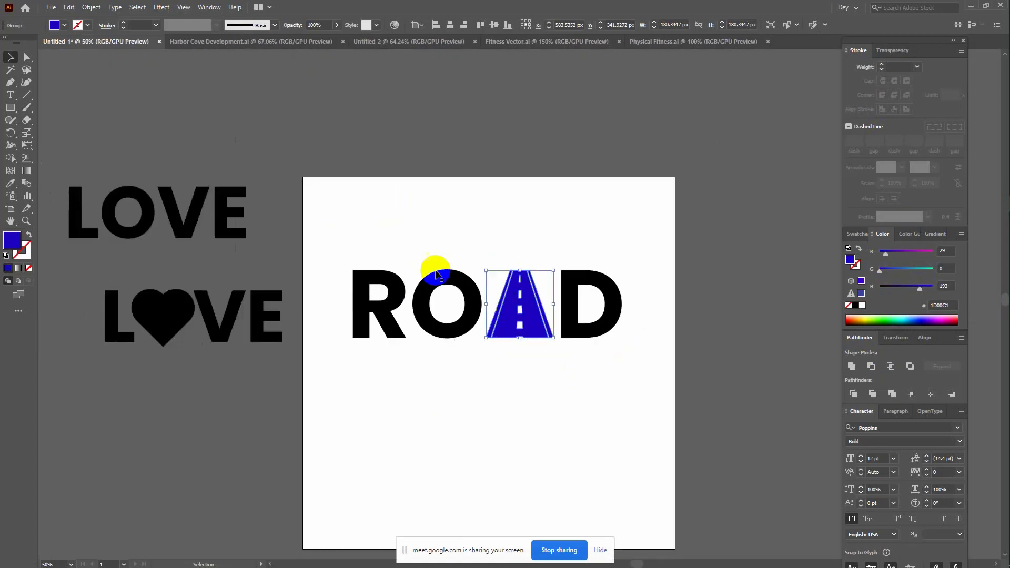
left_click_drag(589, 330, 663, 333)
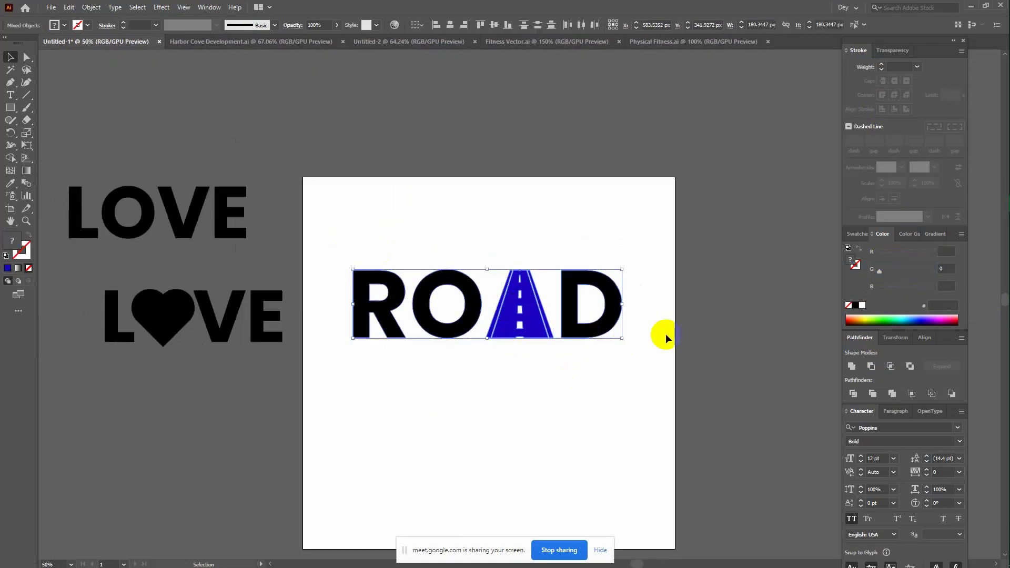
left_click(920, 317)
mouse_move(343, 237)
left_mouse_down()
mouse_move(589, 310)
mouse_move(623, 145)
mouse_move(694, 181)
left_mouse_up()
left_click(727, 204)
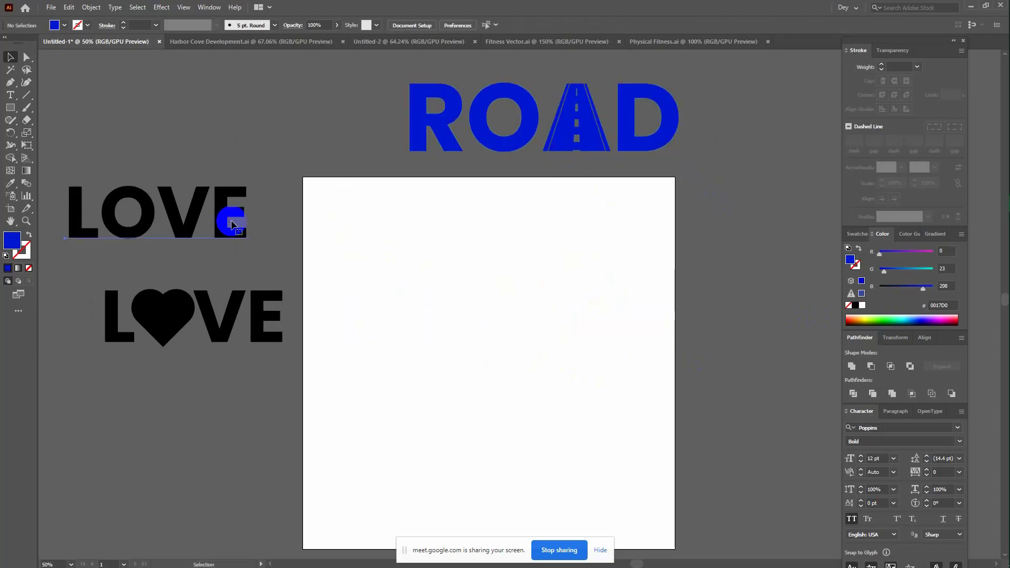
Place a copy of the LOVE text on the artboard and retype it as DOSTO in all capitals
left_click(230, 221)
key("ctrl+v")
left_click_drag(402, 293, 521, 320)
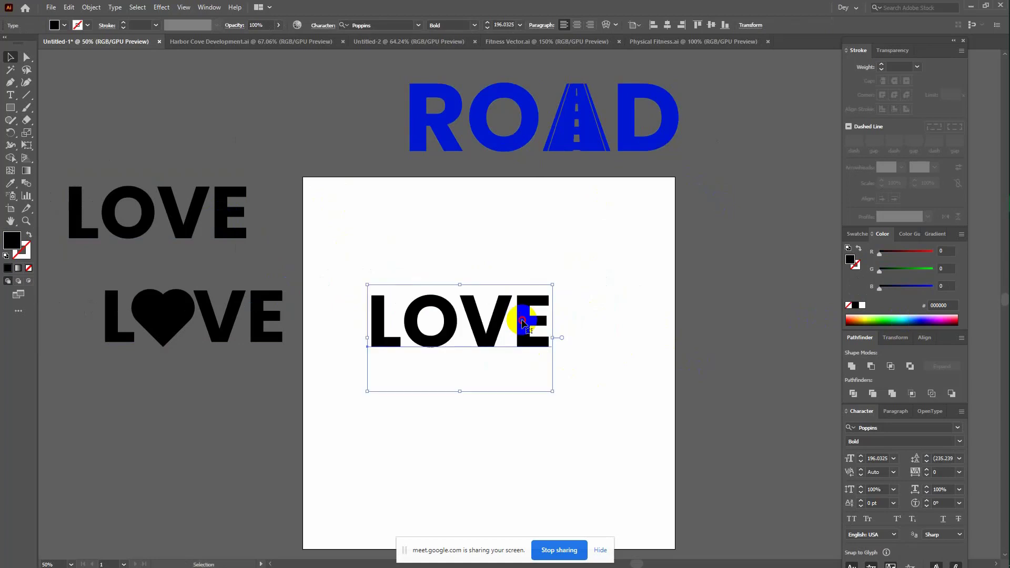
double_click(523, 325)
type("Do")
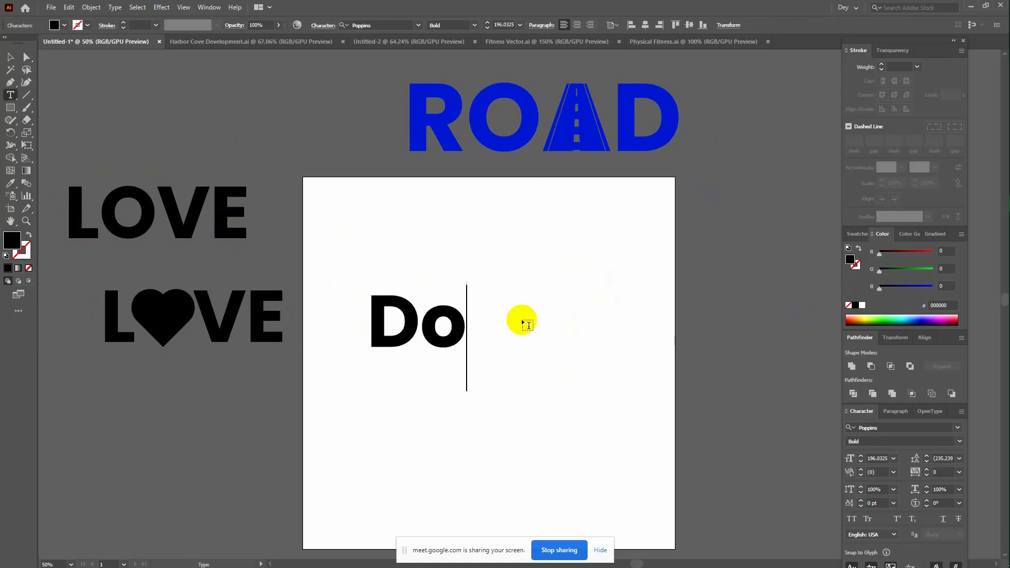
type("ste")
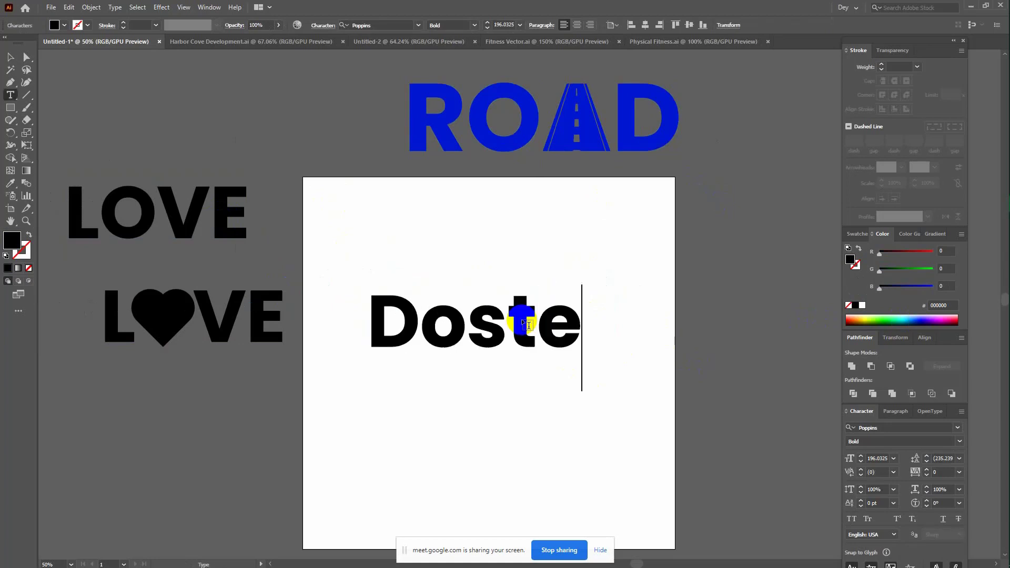
key("BackSpace")
type("o")
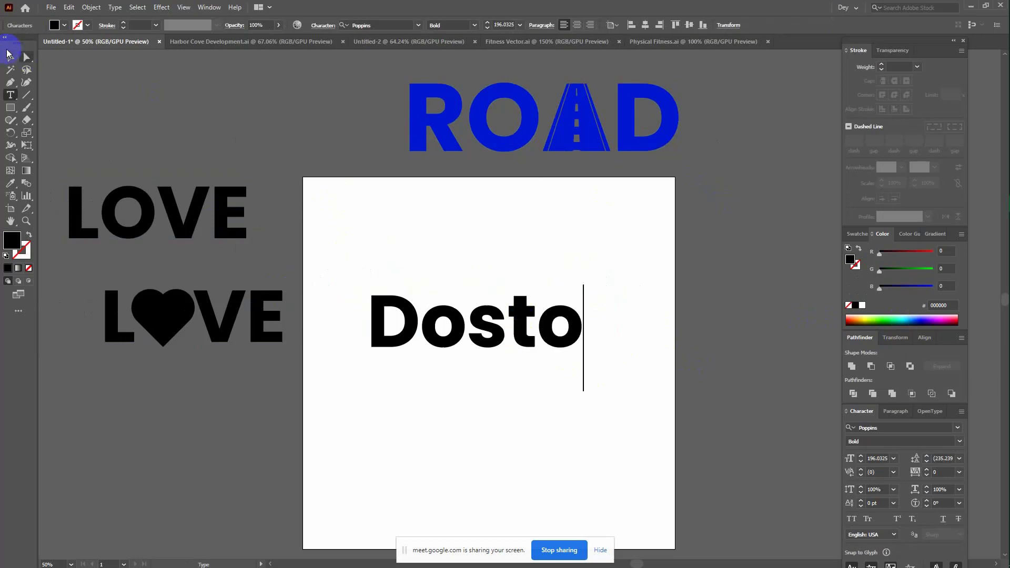
left_click(13, 58)
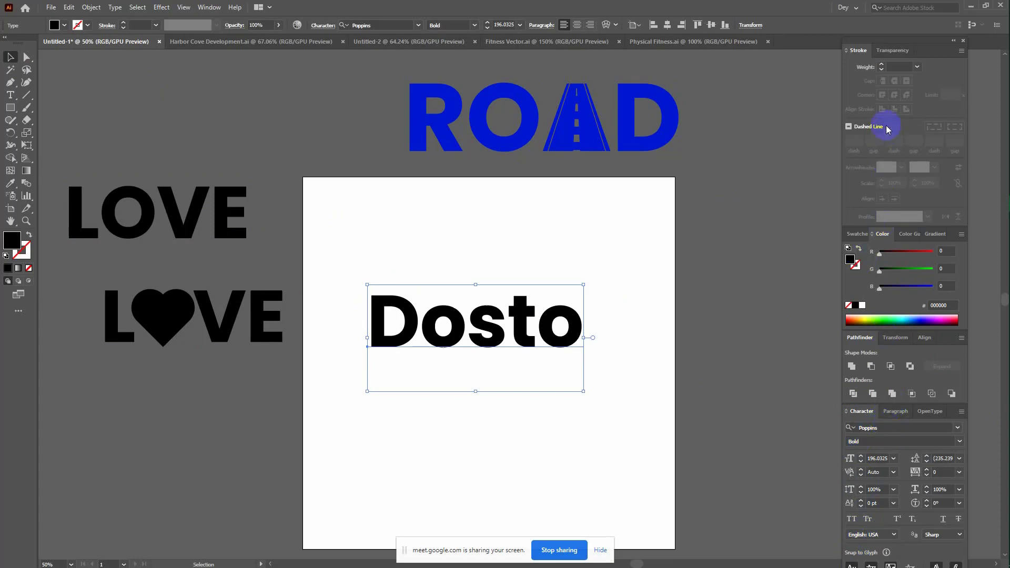
left_click(963, 51)
left_click(923, 52)
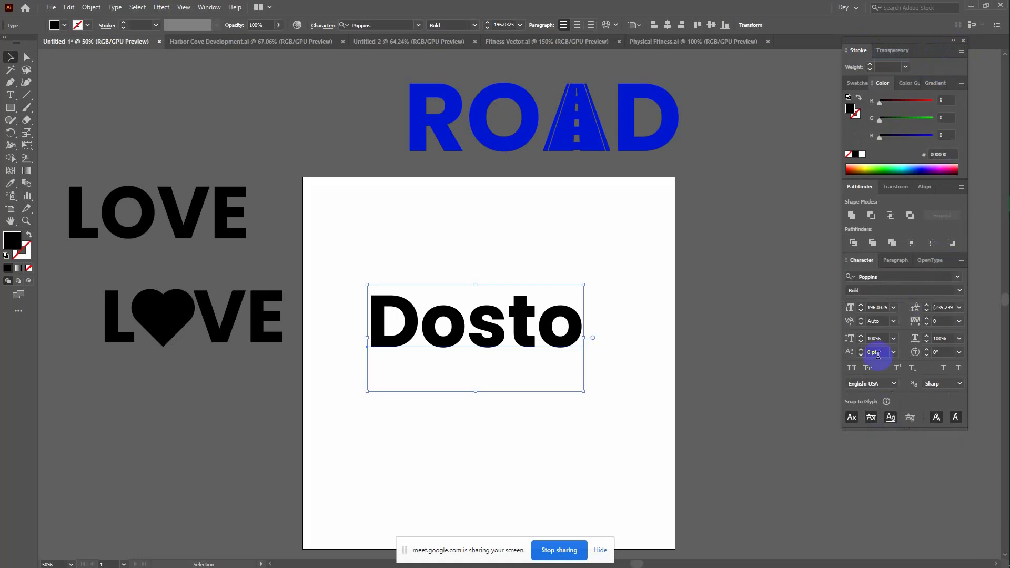
left_click(851, 368)
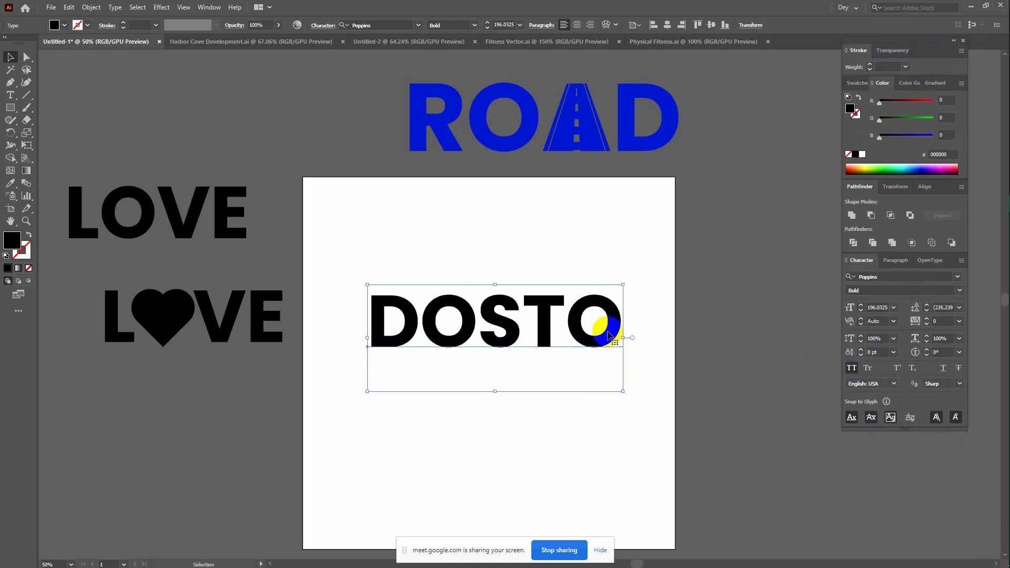
Change the DOSTO font to Ethnocentric Regular
left_click(392, 24)
type("e")
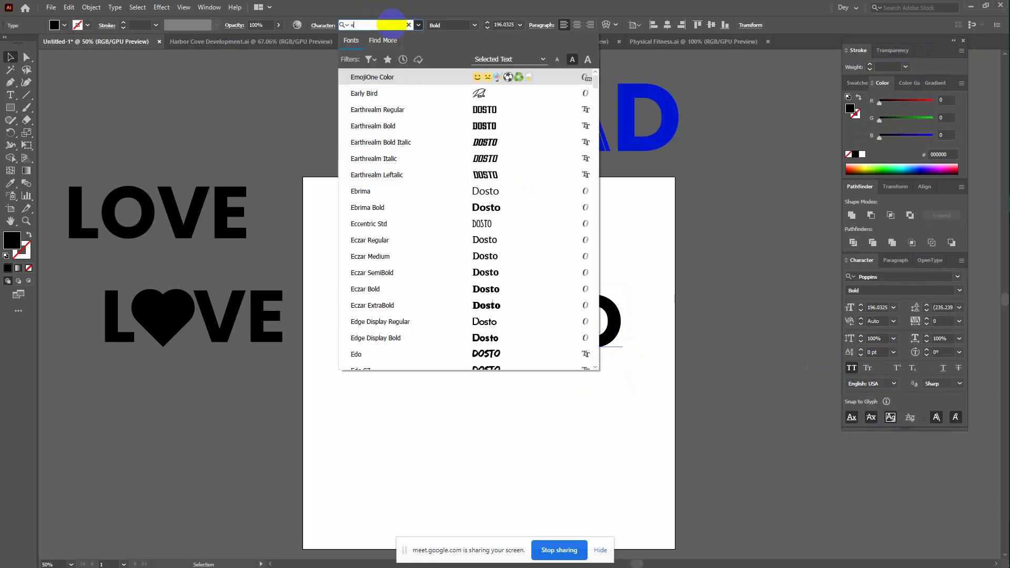
type("th")
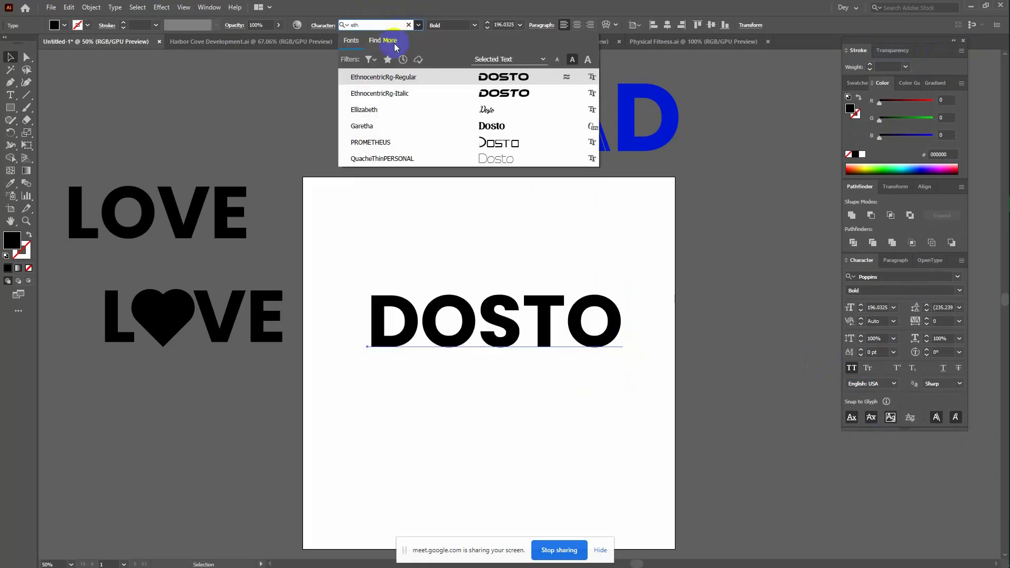
left_click(392, 80)
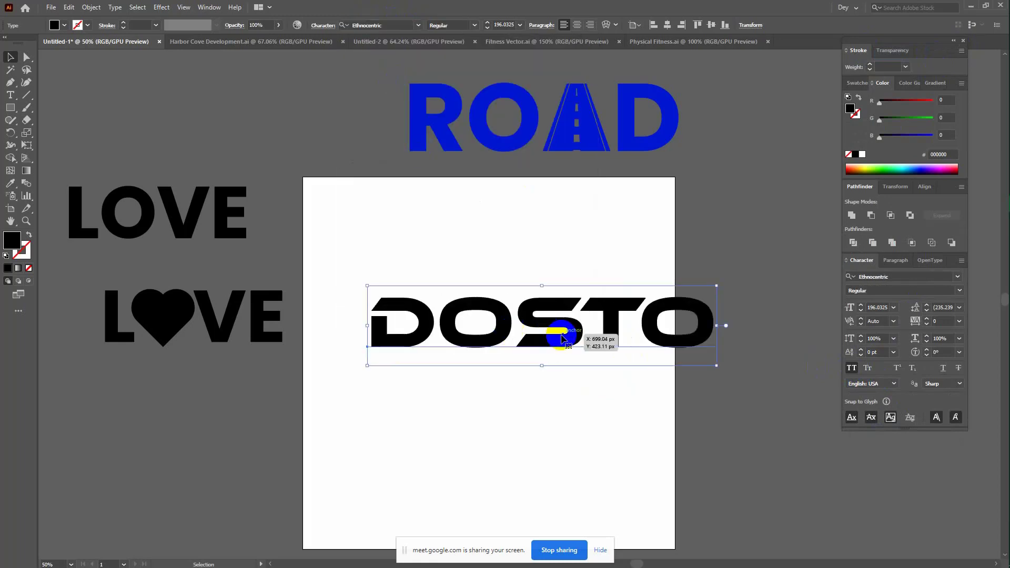
Shift and shrink DOSTO to about 162 pt, then place a copy below the LOVE logos
left_click_drag(575, 334, 541, 329)
left_click_drag(683, 321, 621, 322)
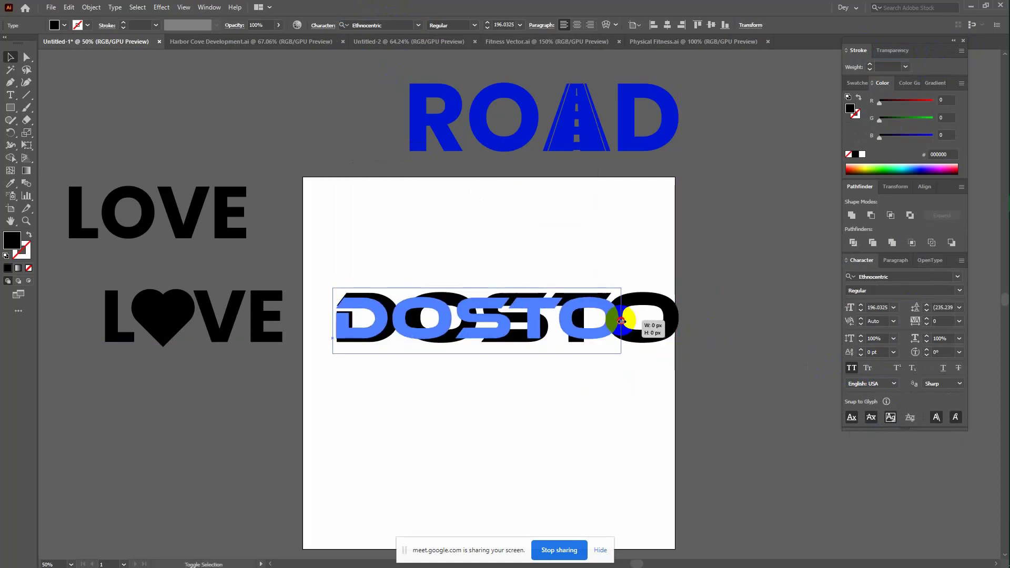
left_click_drag(542, 339, 260, 433)
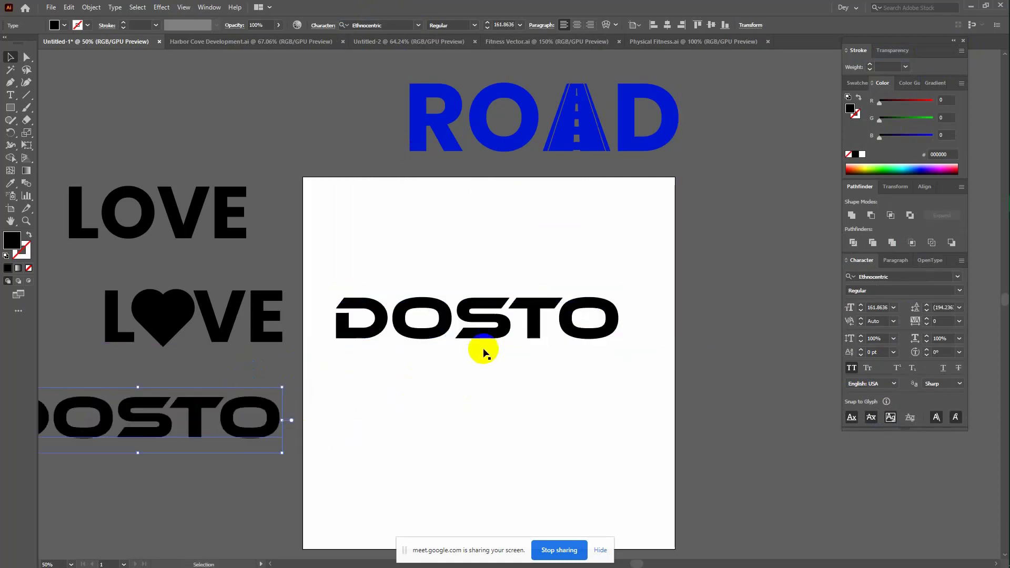
left_click(482, 329)
key("a")
key("ctrl+equal")
key("ctrl+equal")
Outline DOSTO, ungroup its letters, and fill the first O teal (#0096A2)
key("v")
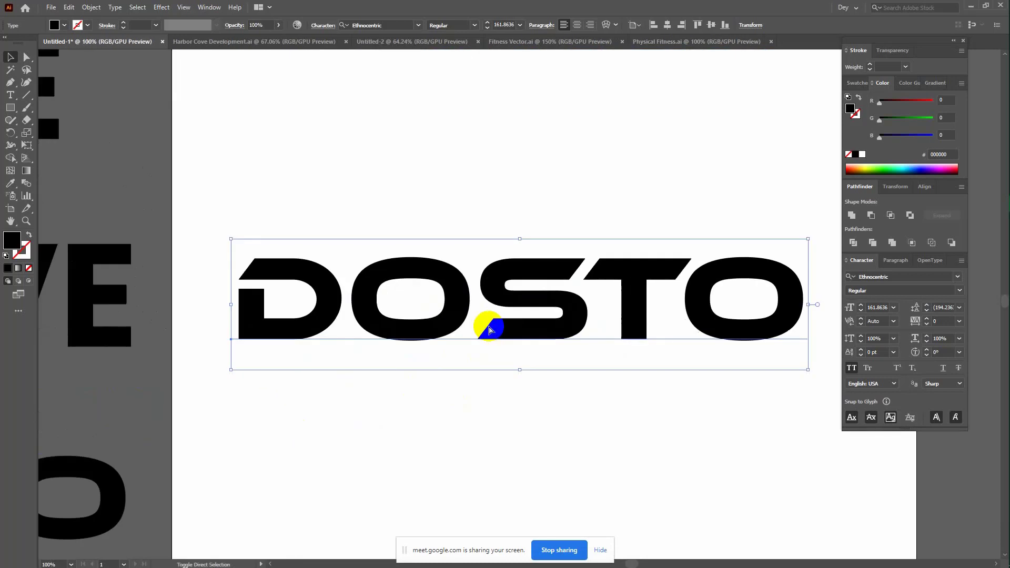
key("ctrl+shift+o")
right_click(490, 330)
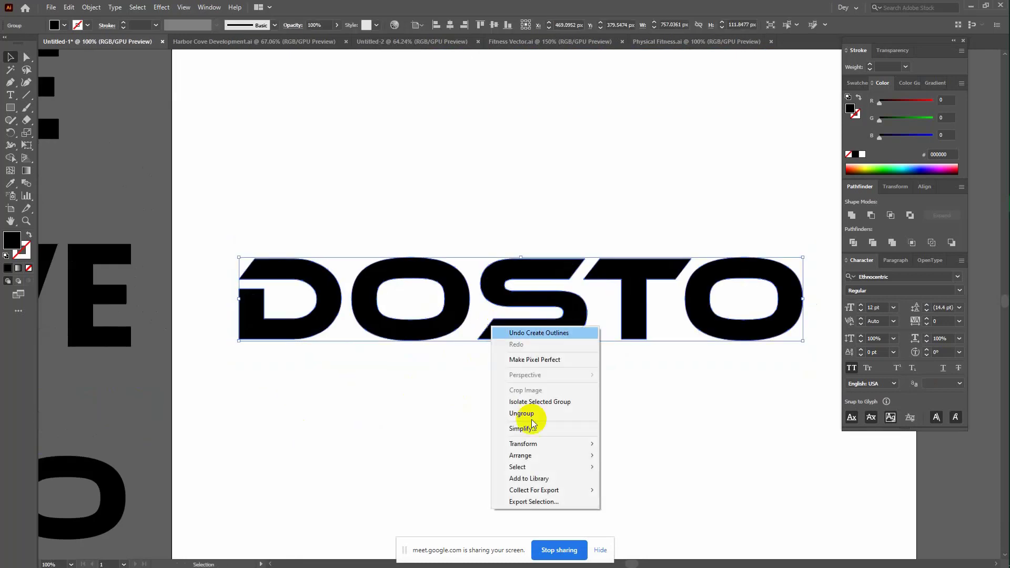
left_click(526, 412)
left_click(446, 325)
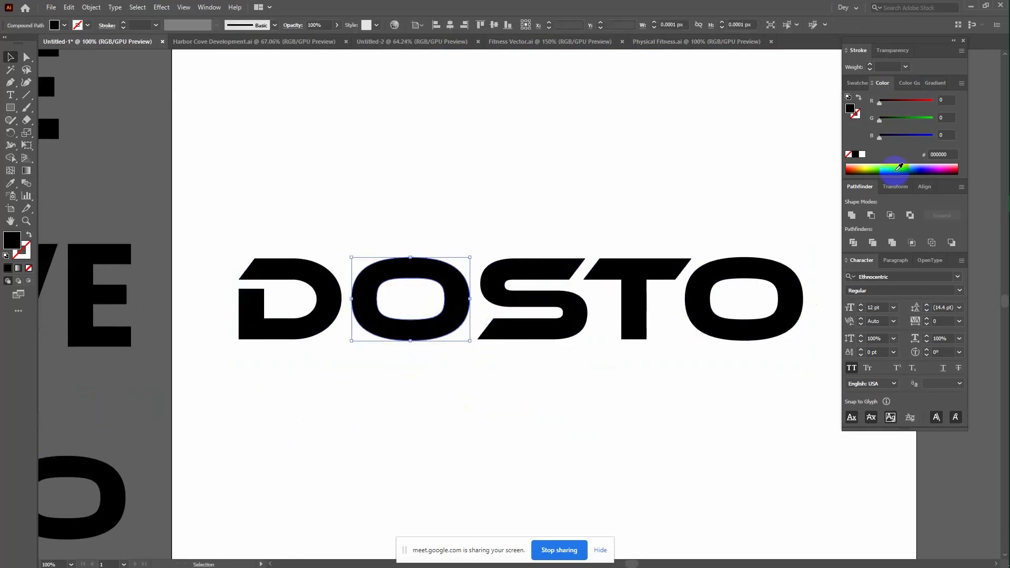
key("comma")
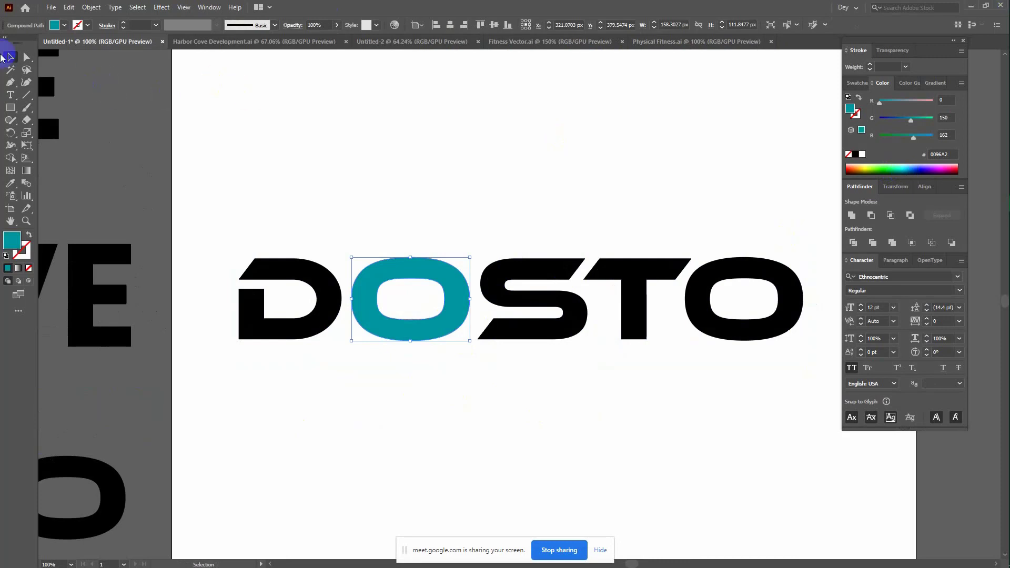
Nudge the teal O left until it overlaps the D
key("Left")
key("Left")
key("Left")
key("Left")
key("Left")
key("Left")
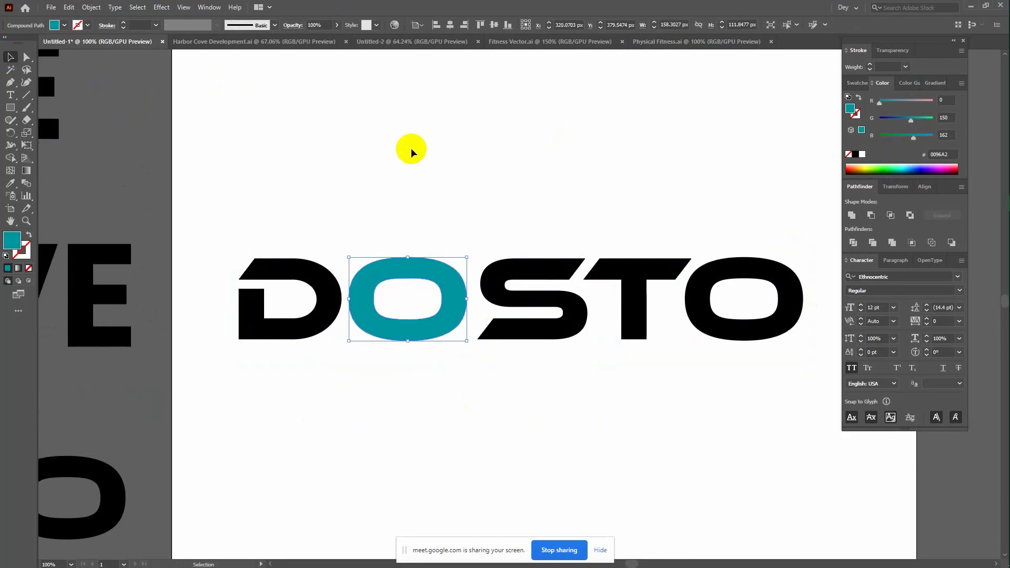
key("Left")
key("Left")
key("Left")
key("Left")
key("Left")
key("Left")
key("Left")
key("Left")
key("Left")
key("Left")
key("Left")
key("Left")
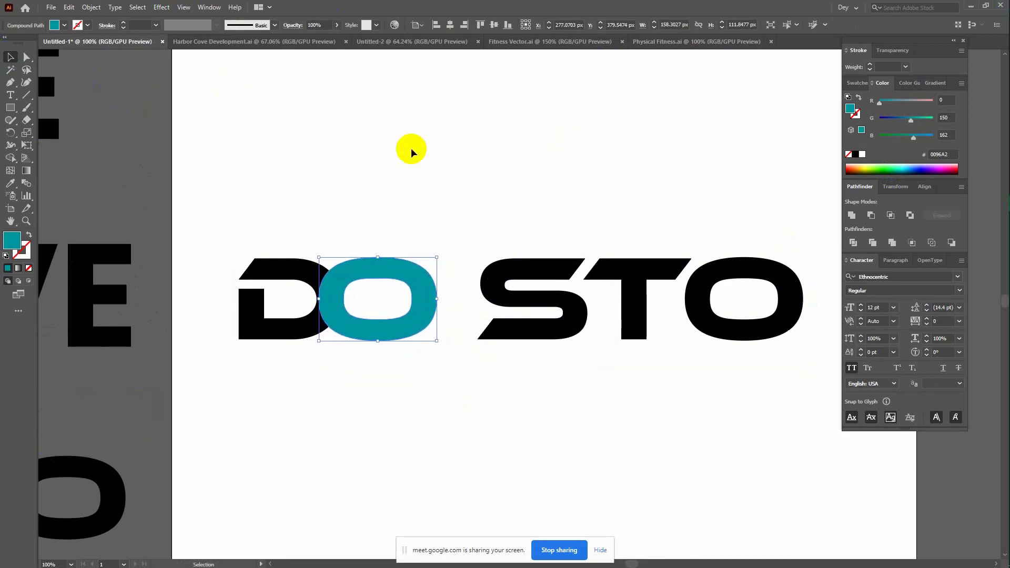
key("Left")
key("Left")
key("Left")
key("ctrl+equal")
key("ctrl+equal")
key("ctrl+equal")
key("ctrl+equal")
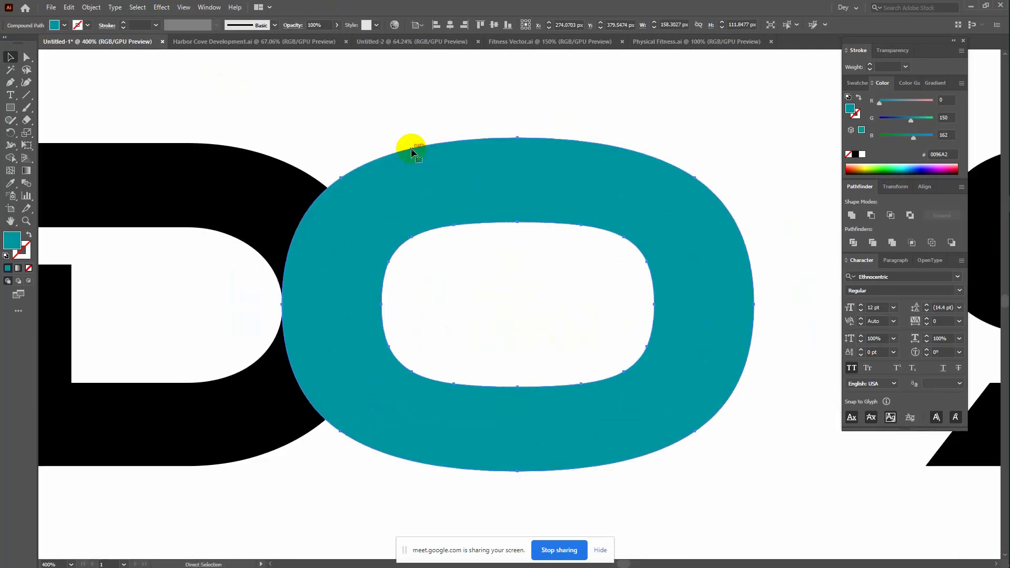
key("Left")
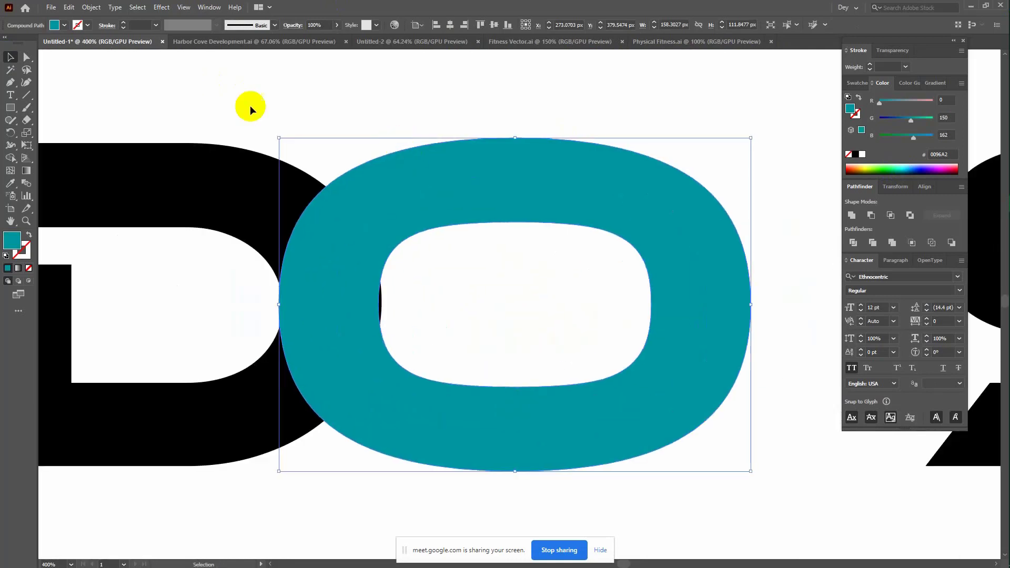
Fine-tune the teal O's overlap with the D by single-pixel nudges
left_click_drag(213, 108, 448, 301)
left_click(429, 107)
left_click(385, 227)
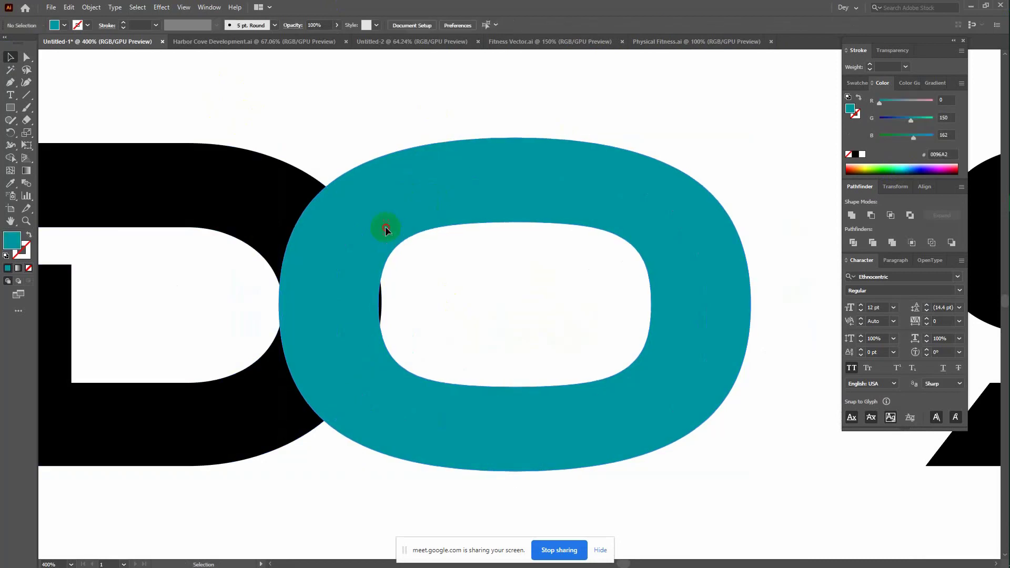
key("Right")
left_click_drag(253, 112, 334, 341)
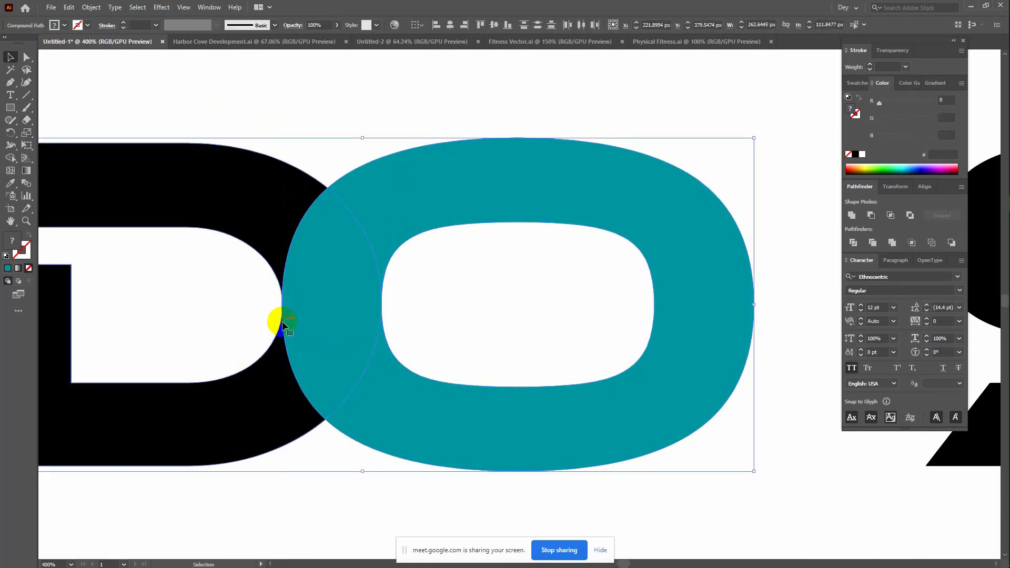
left_click(415, 112)
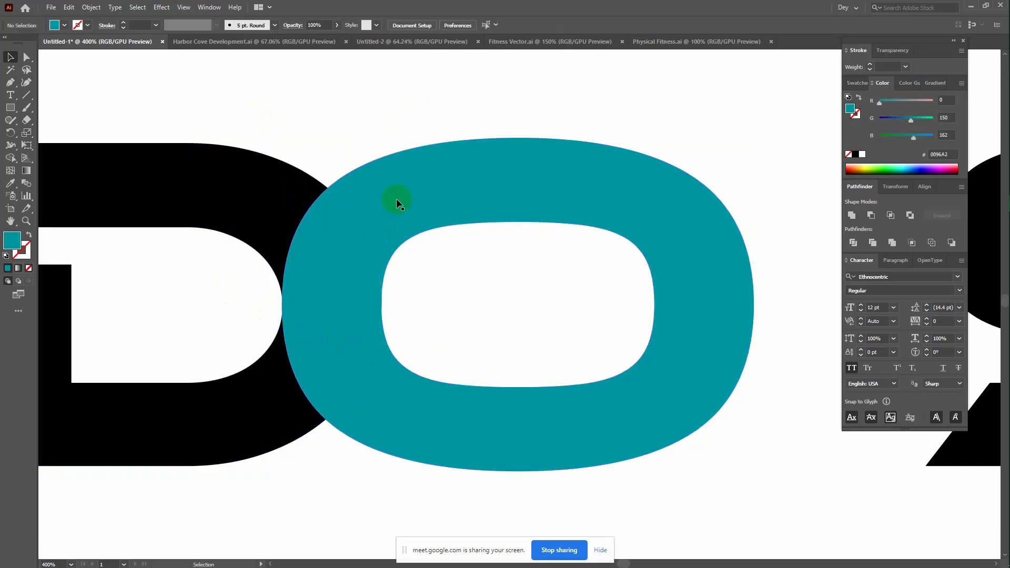
left_click(393, 217)
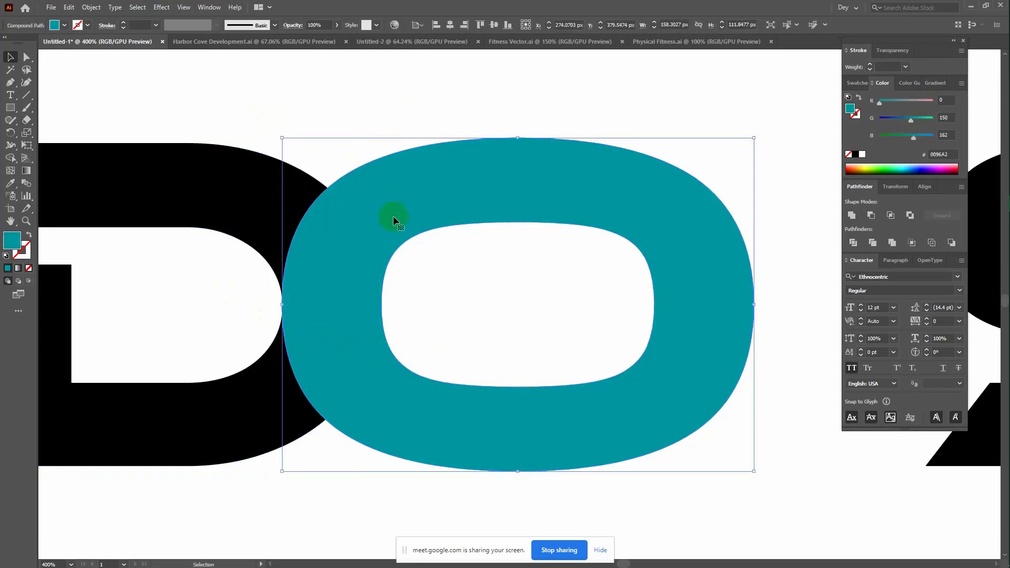
key("Left")
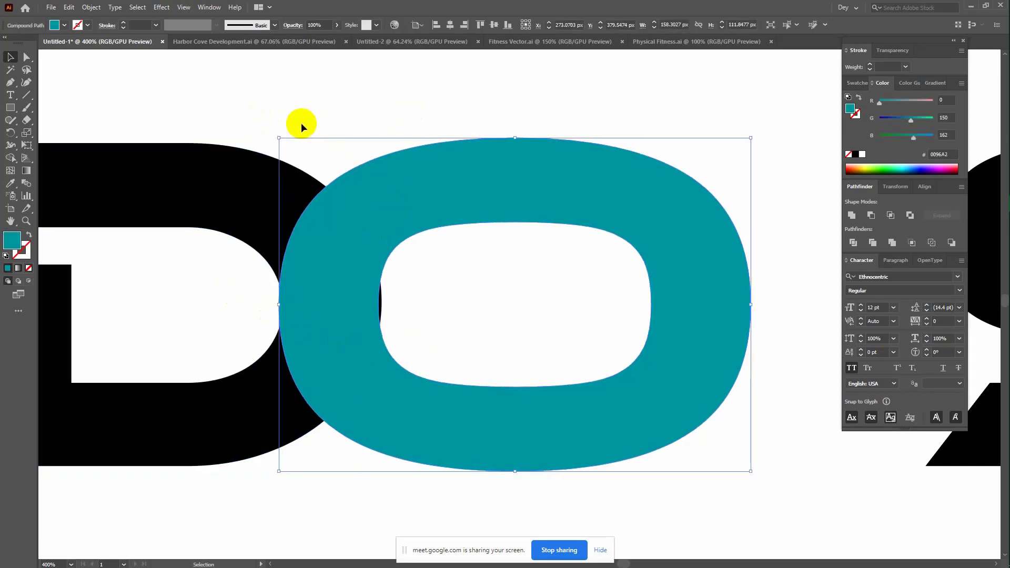
key("ctrl+minus")
key("ctrl+minus")
key("ctrl+minus")
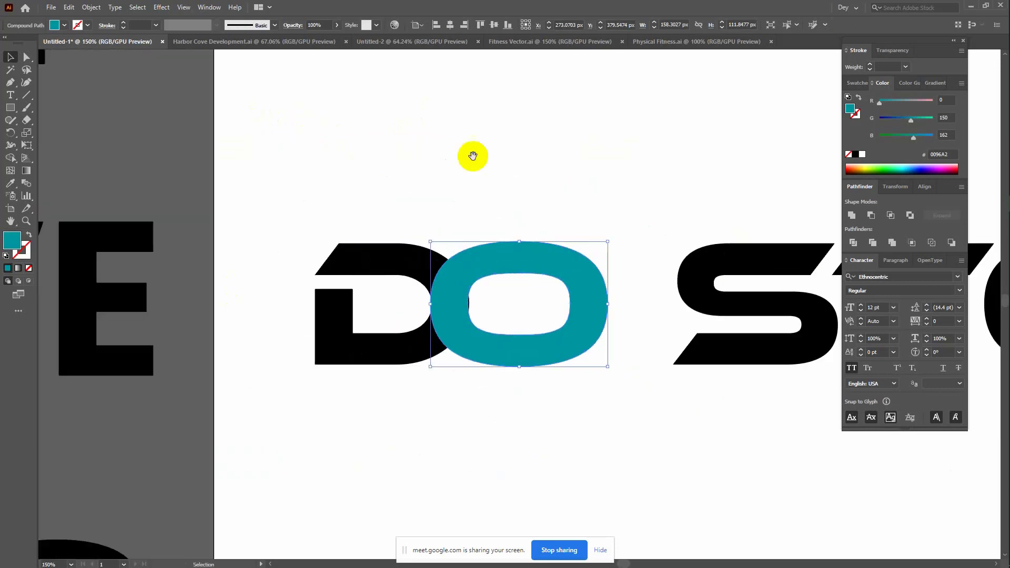
Split the overlapping D and O with Pathfinder Divide and ungroup the pieces
left_click_drag(473, 155, 307, 144)
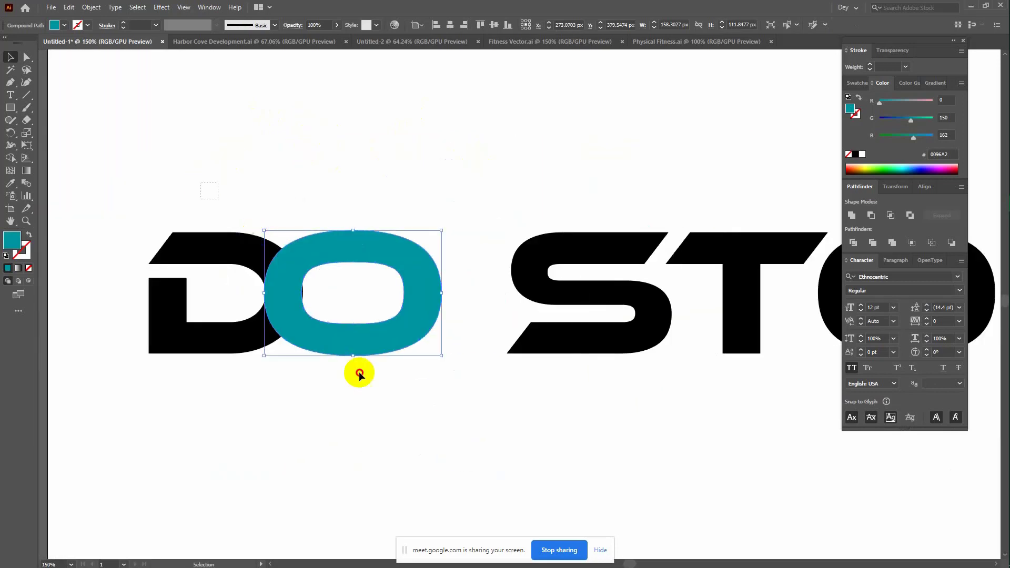
left_click_drag(201, 182, 358, 371)
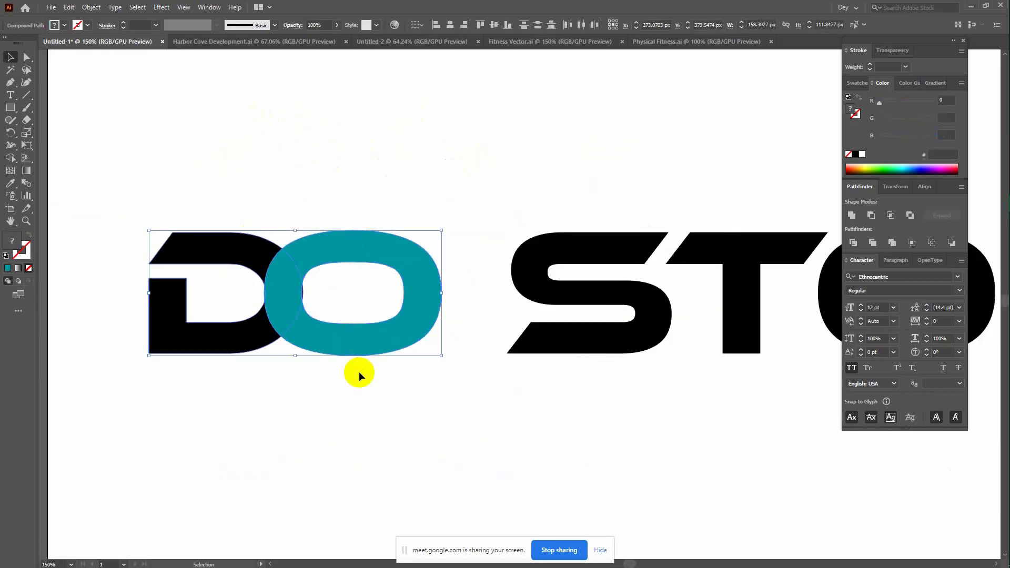
left_click(855, 244)
right_click(390, 253)
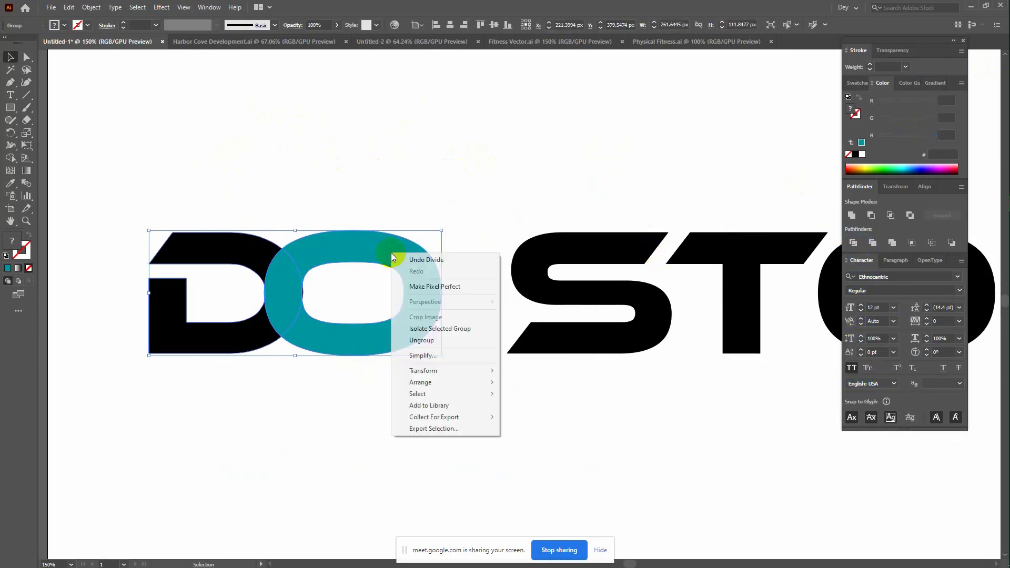
left_click(421, 340)
left_click(489, 456)
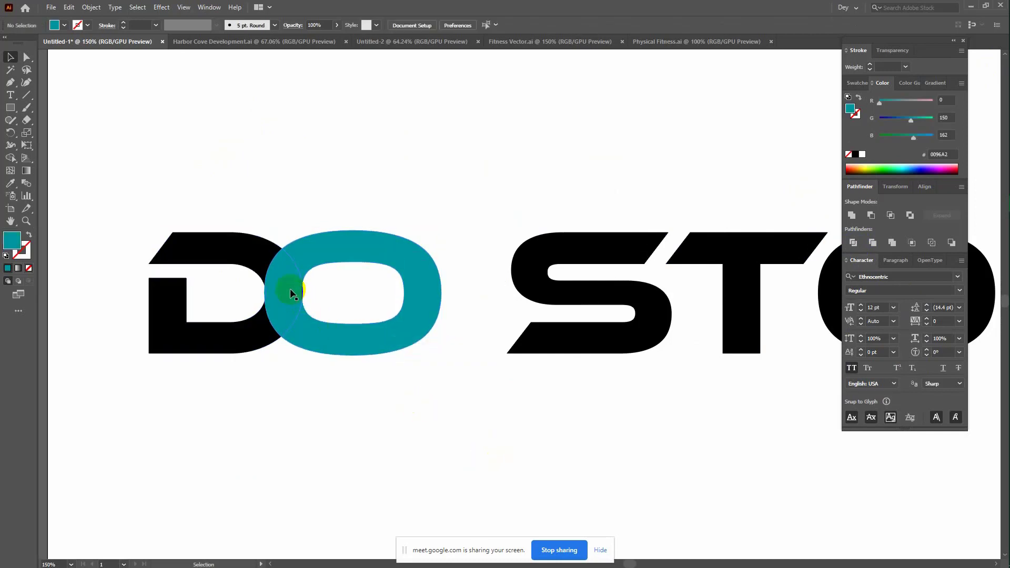
Select the lens-shaped overlap piece and zoom into the D–O junction
left_click(287, 284)
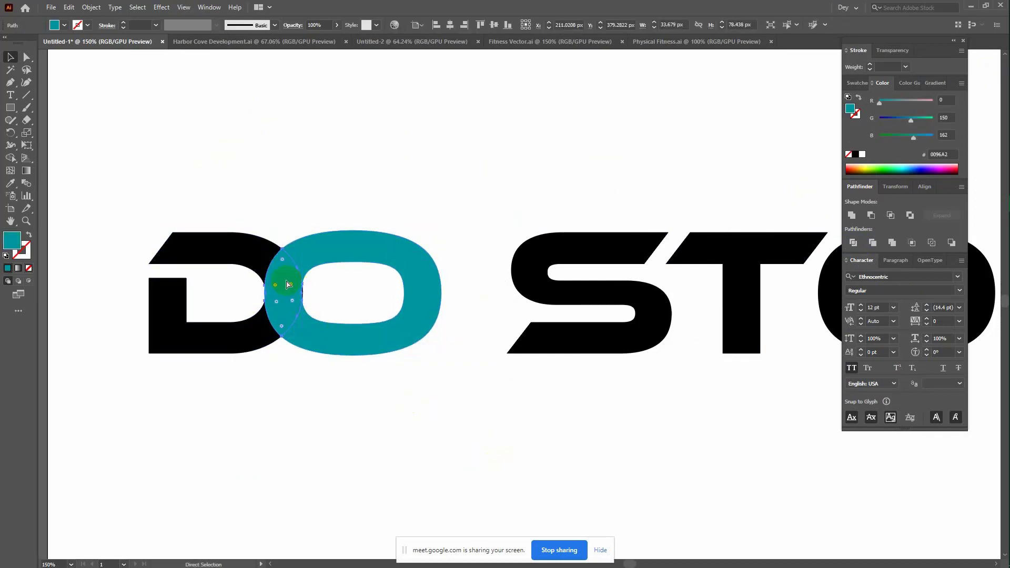
key("ctrl+plus")
key("ctrl+plus")
key("ctrl+plus")
left_click_drag(397, 356, 361, 293)
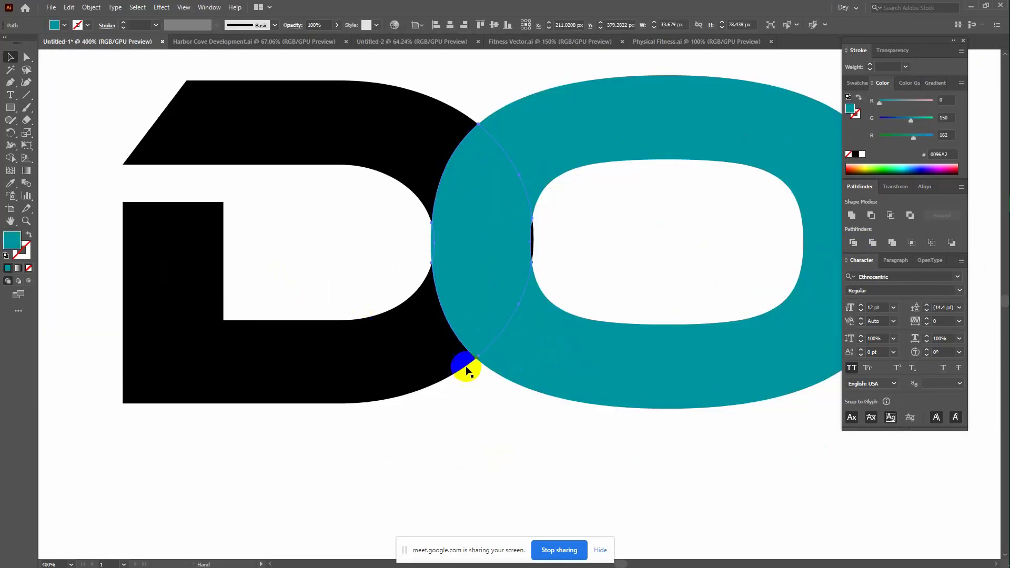
Create a 6 px offset path around the lens shape
left_click(90, 8)
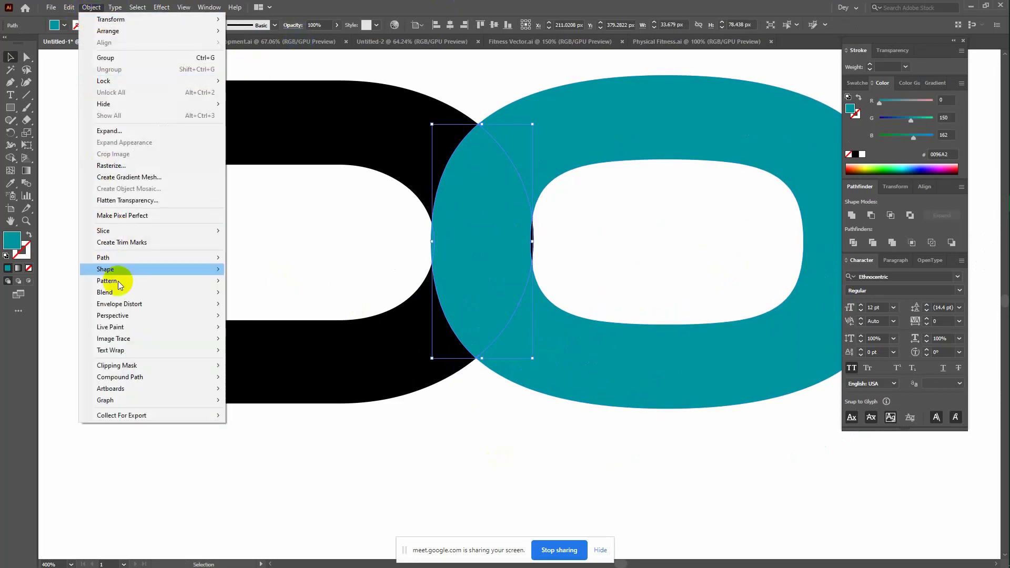
mouse_move(103, 258)
left_click(256, 296)
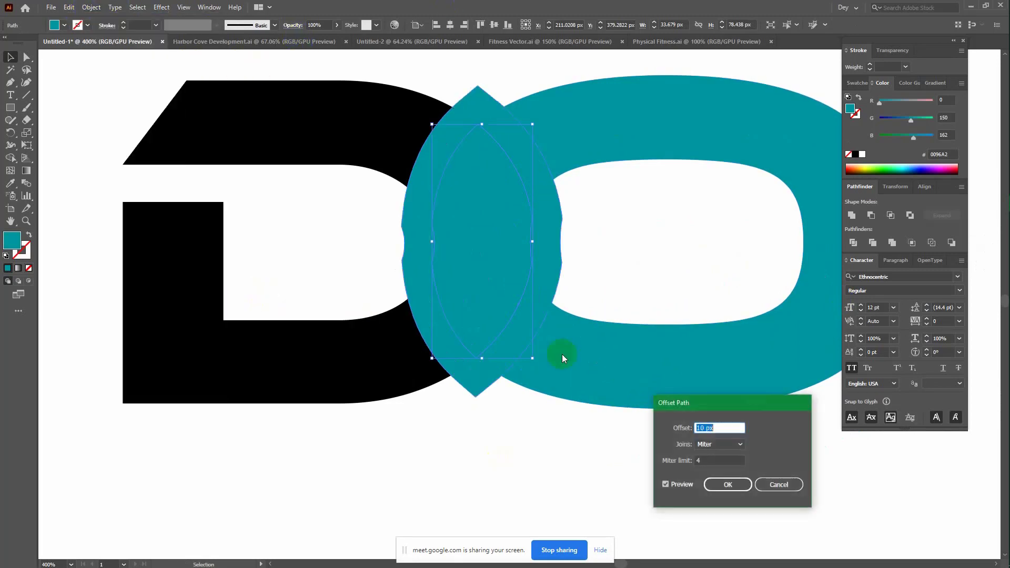
type("6")
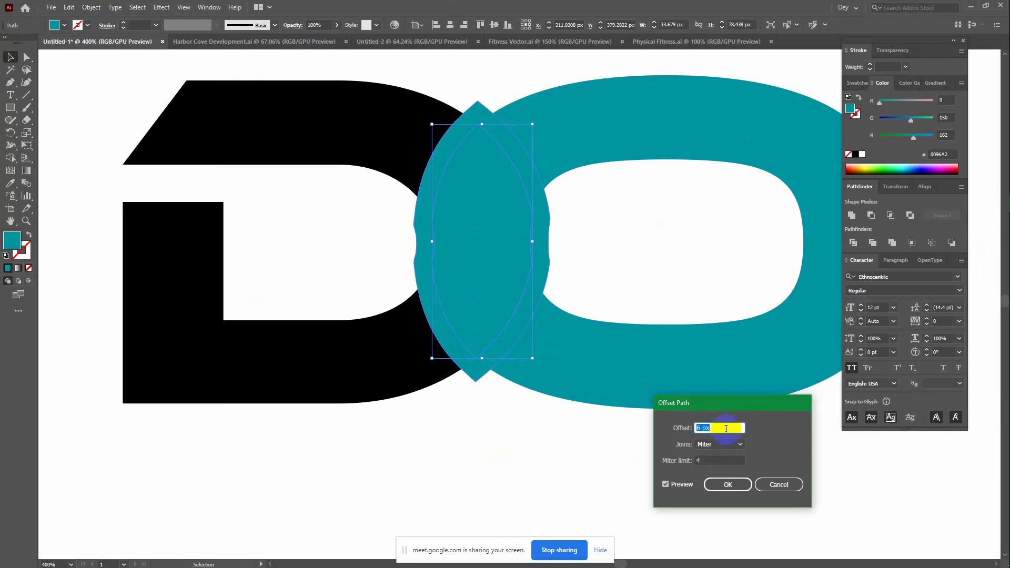
left_click(727, 484)
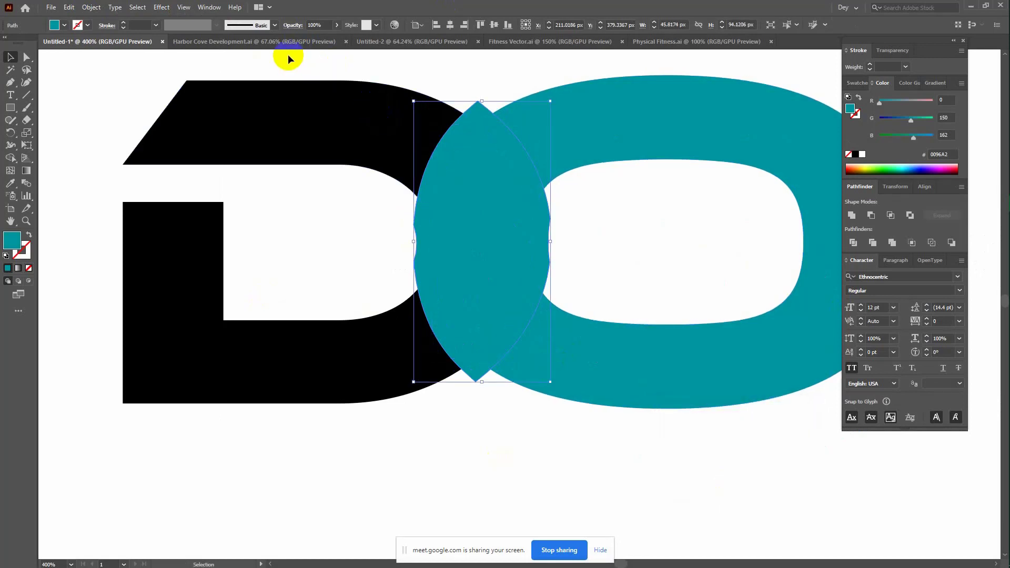
Remove the D–O slivers with Shape Builder, delete the lens, and select D and O
left_click_drag(288, 55, 655, 439)
key("shift+m")
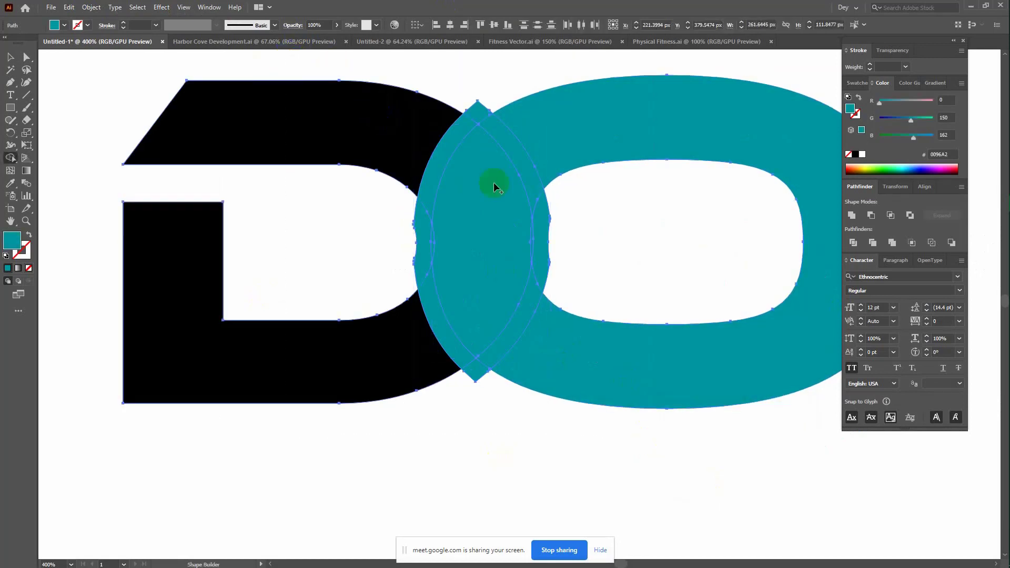
left_click(450, 147, "alt")
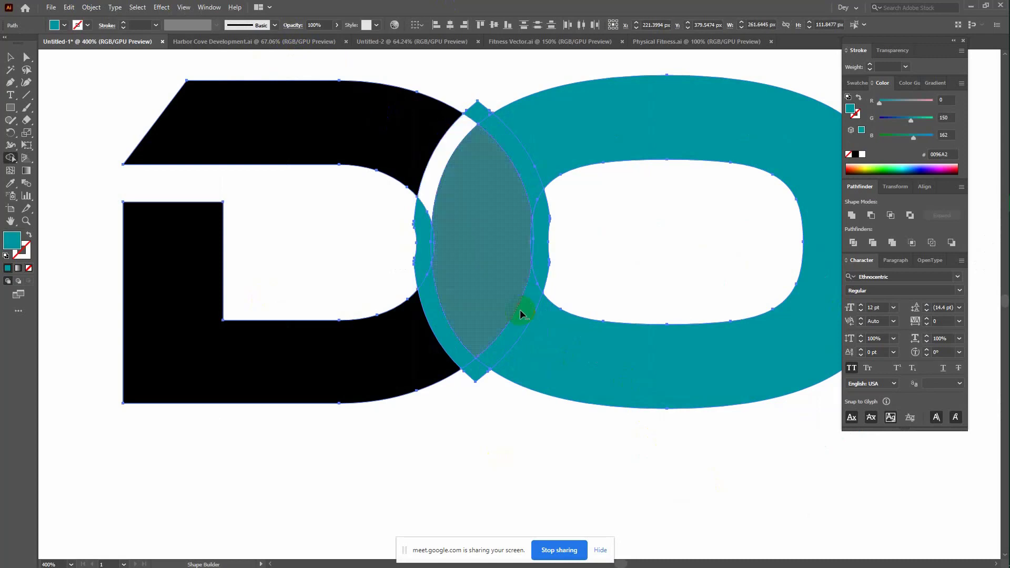
left_click(523, 317, "alt")
left_click(10, 56)
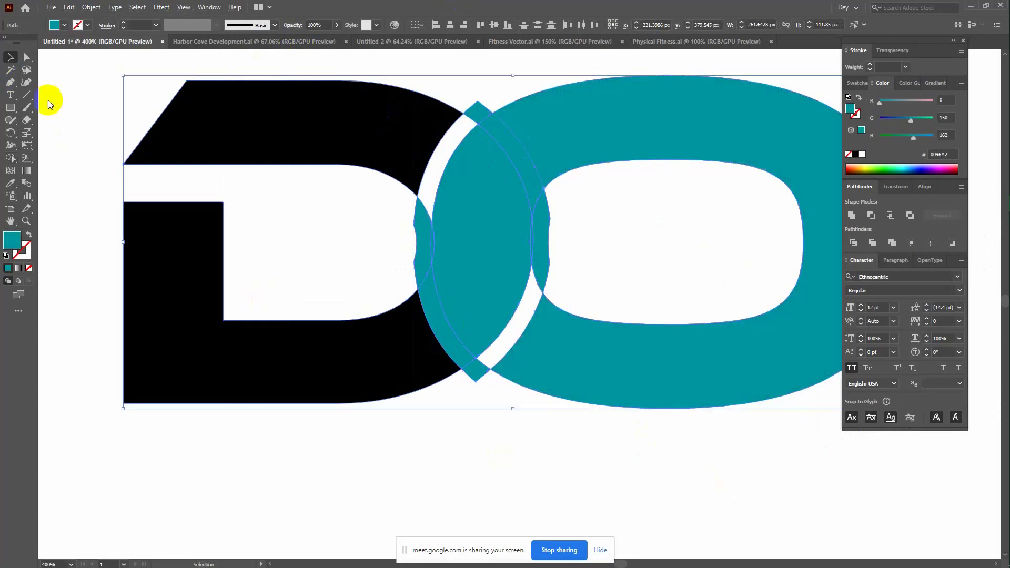
left_click(481, 376)
key("Delete")
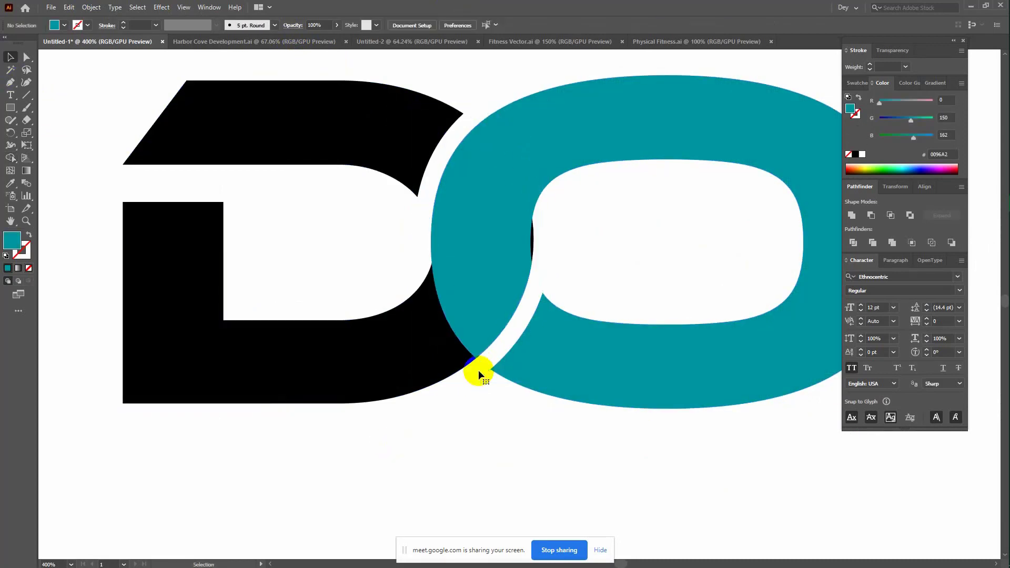
left_click(208, 117)
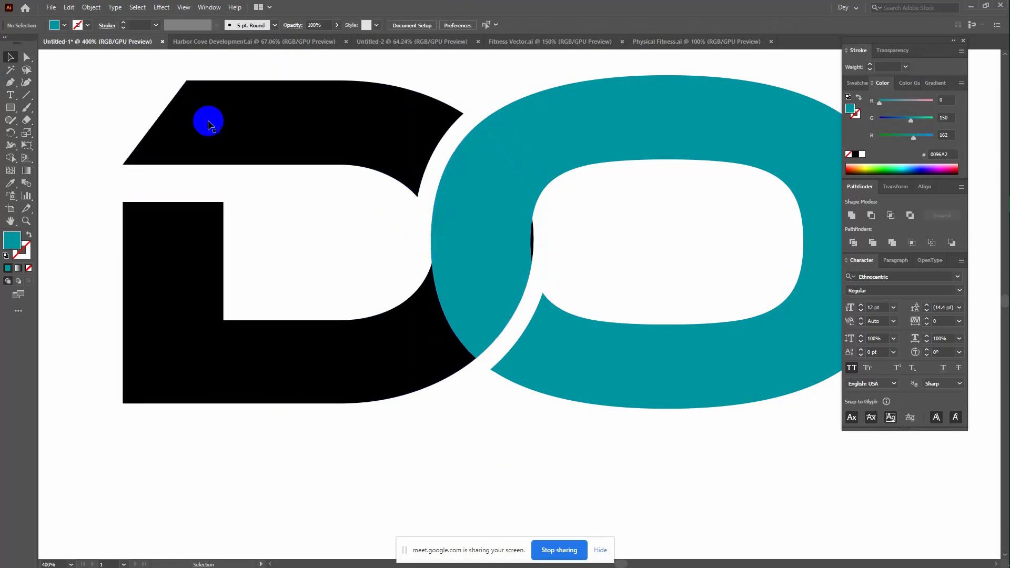
left_click_drag(106, 87, 663, 328)
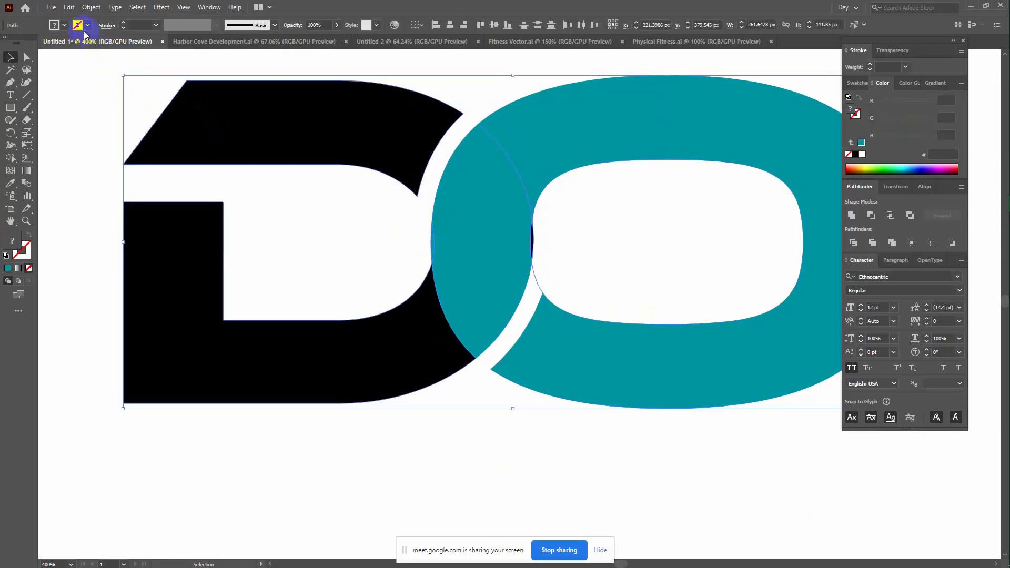
Fill the D and O with navy blue 2E3192
left_click(63, 25)
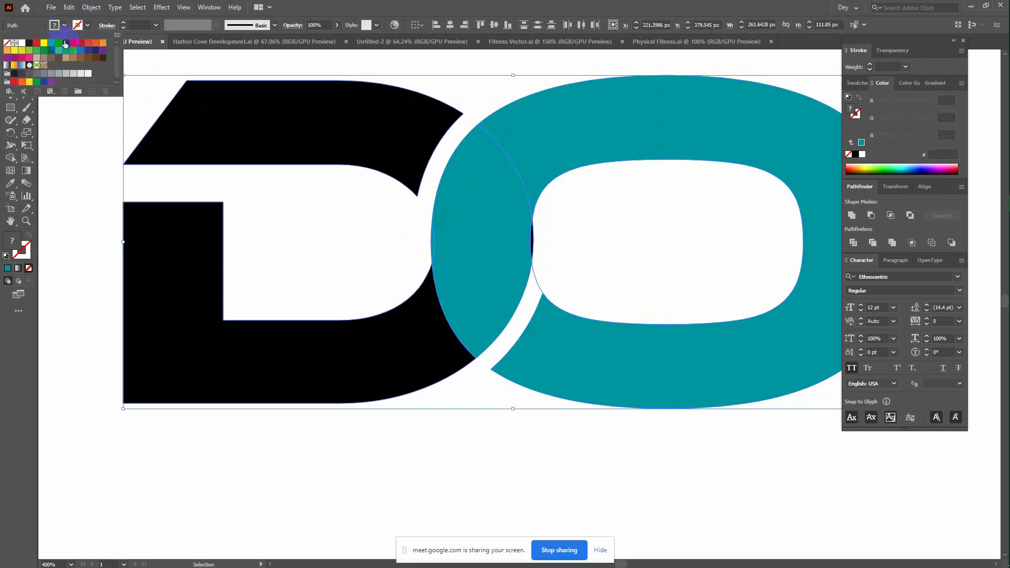
left_click(89, 59)
left_click(539, 502)
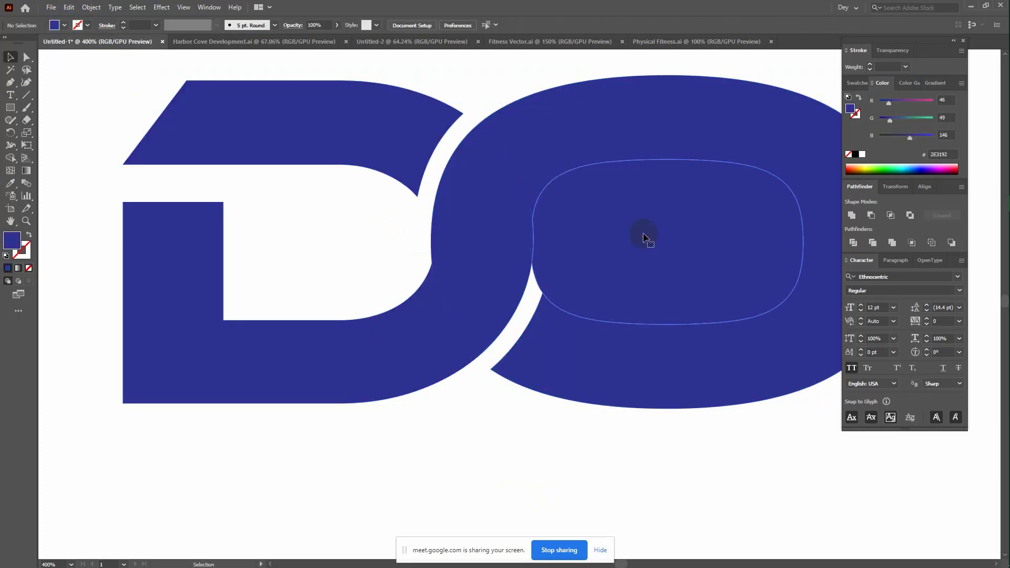
Unite the navy D and O into one shape and zoom out
left_click_drag(116, 103, 699, 395)
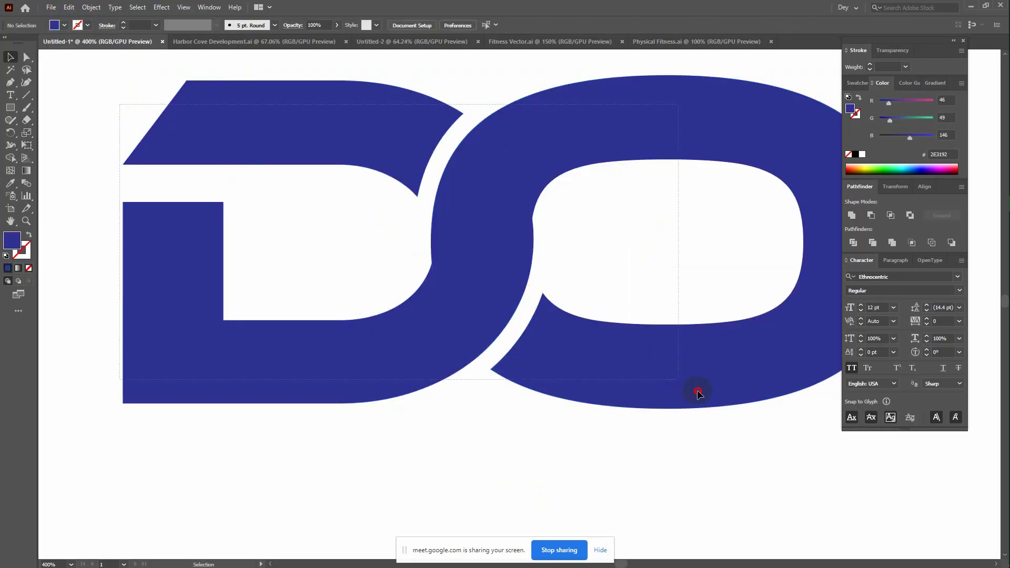
left_click(852, 216)
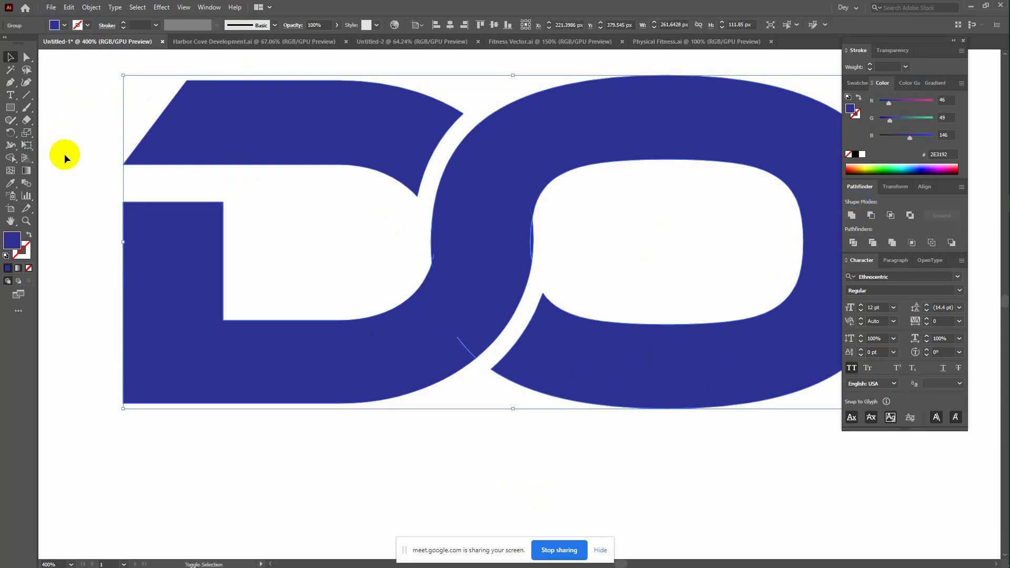
key("shift+m")
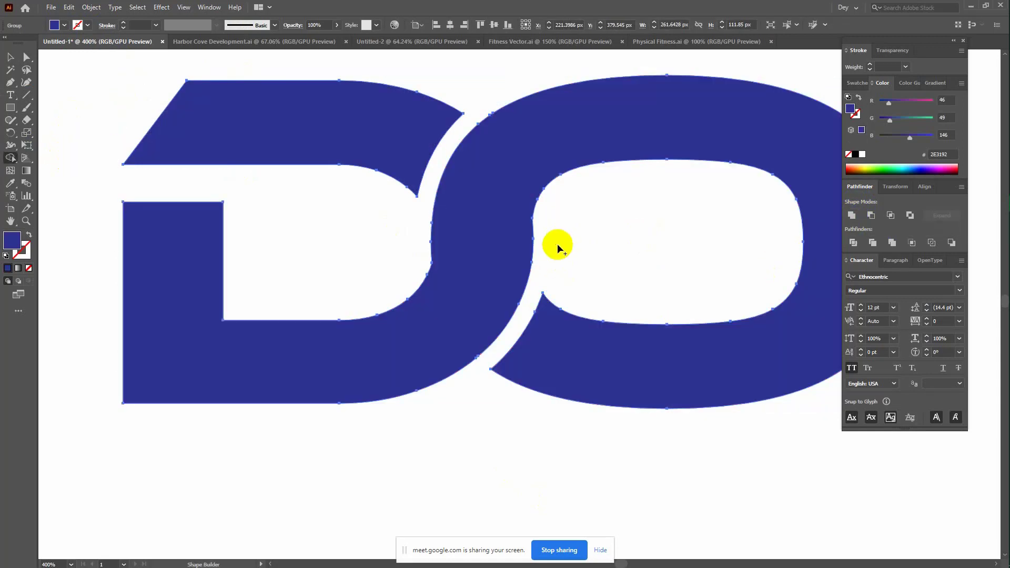
left_click(10, 56)
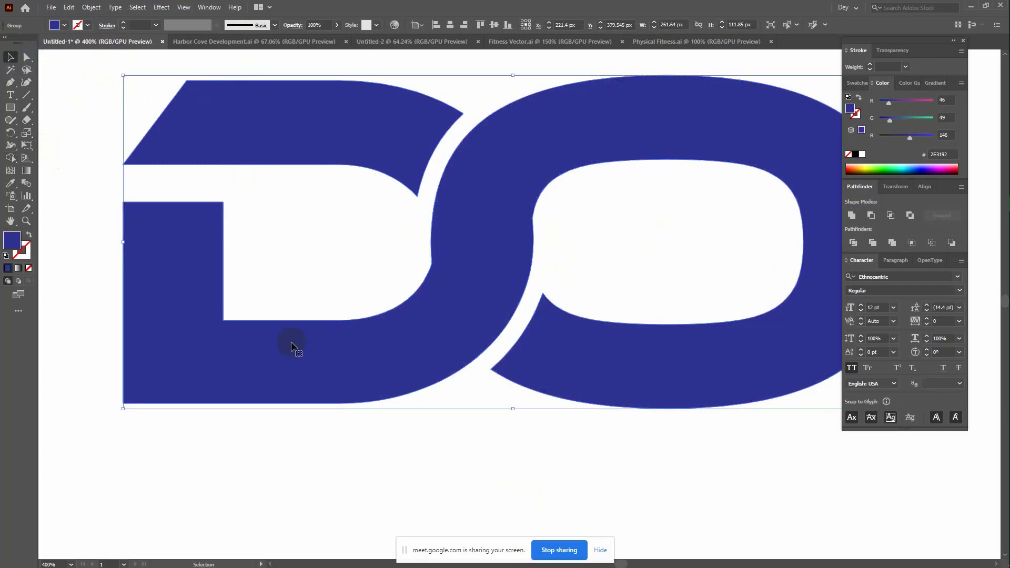
left_click(459, 447)
key("ctrl+minus")
key("ctrl+minus")
key("ctrl+minus")
key("ctrl+minus")
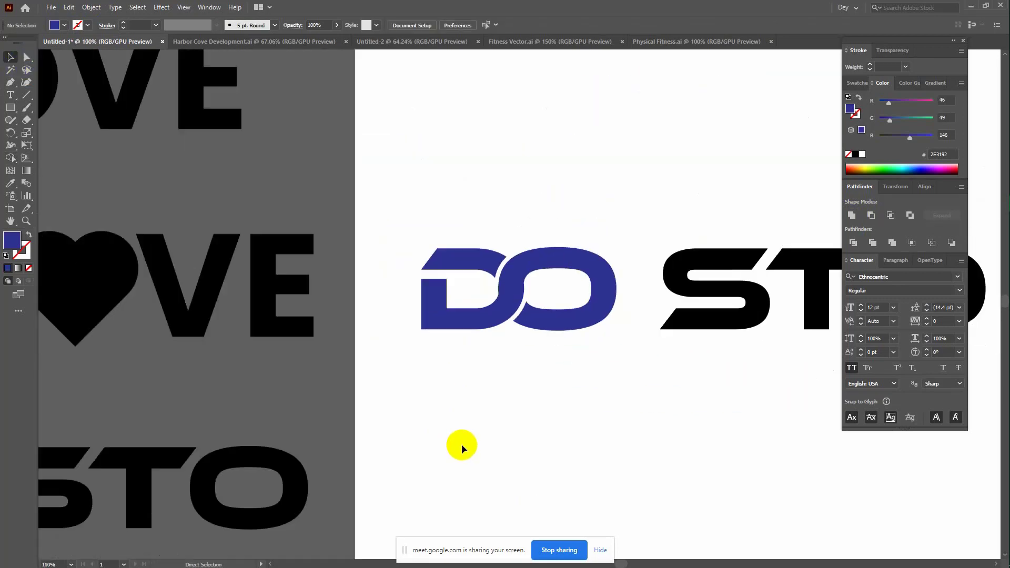
Nudge STO two steps left so it sits tight against DO
left_click_drag(638, 423, 405, 395)
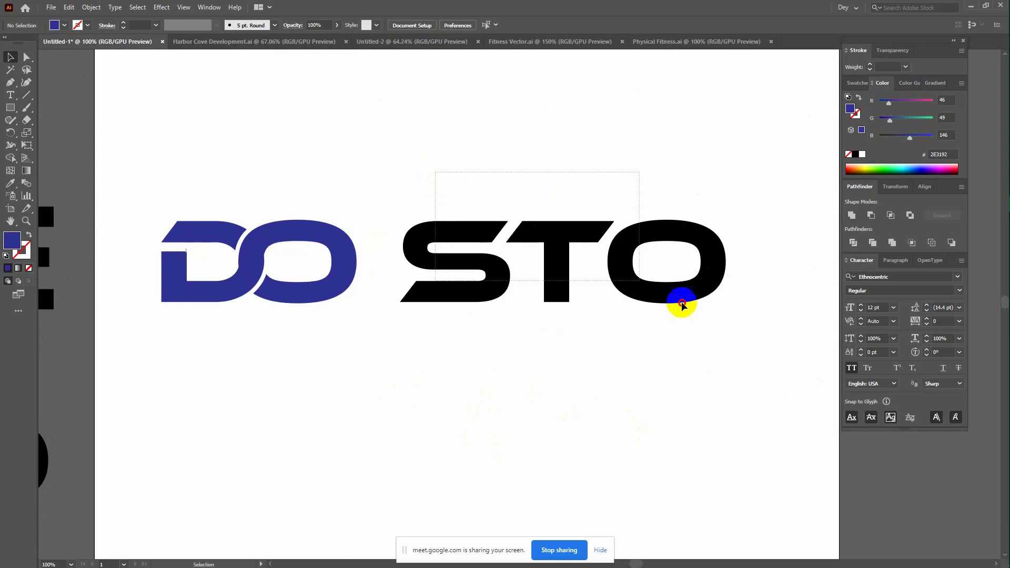
left_click_drag(435, 169, 681, 304)
key("Left")
key("Left")
key("Left")
key("Left")
key("Left")
key("Left")
key("Left")
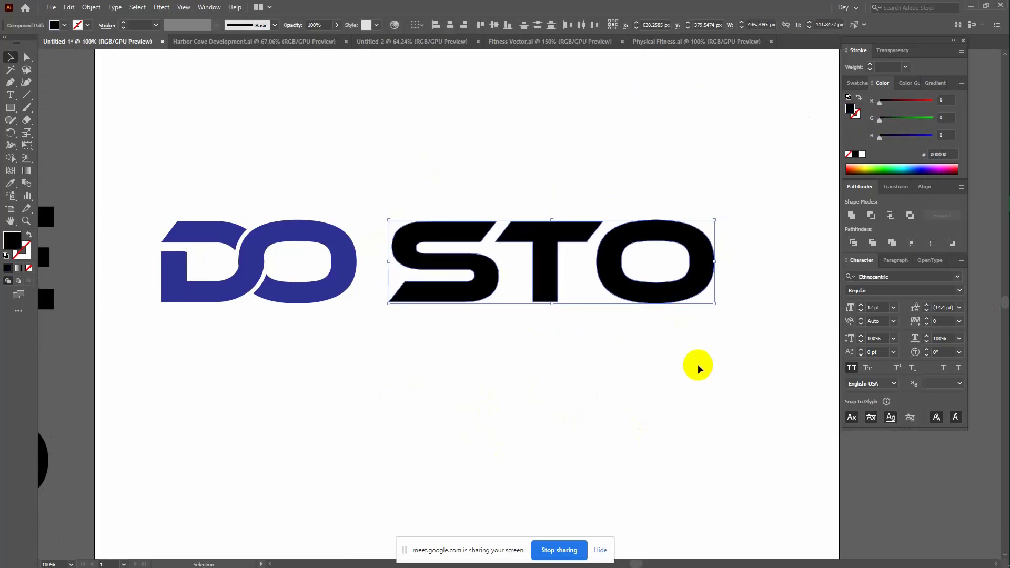
key("Left")
key("Left")
key("Left")
key("Left")
key("Left")
key("Left")
key("Left")
key("Left")
key("Left")
key("Left")
key("Left")
key("Left")
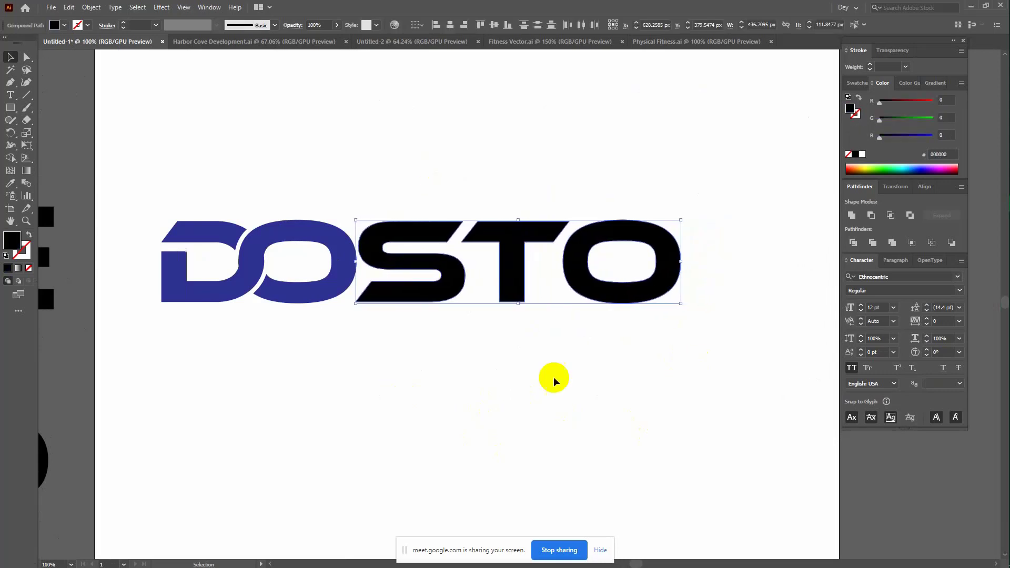
left_click(474, 367)
Extend the S's bottom stroke left under the O by shifting its anchors
key("ctrl+plus")
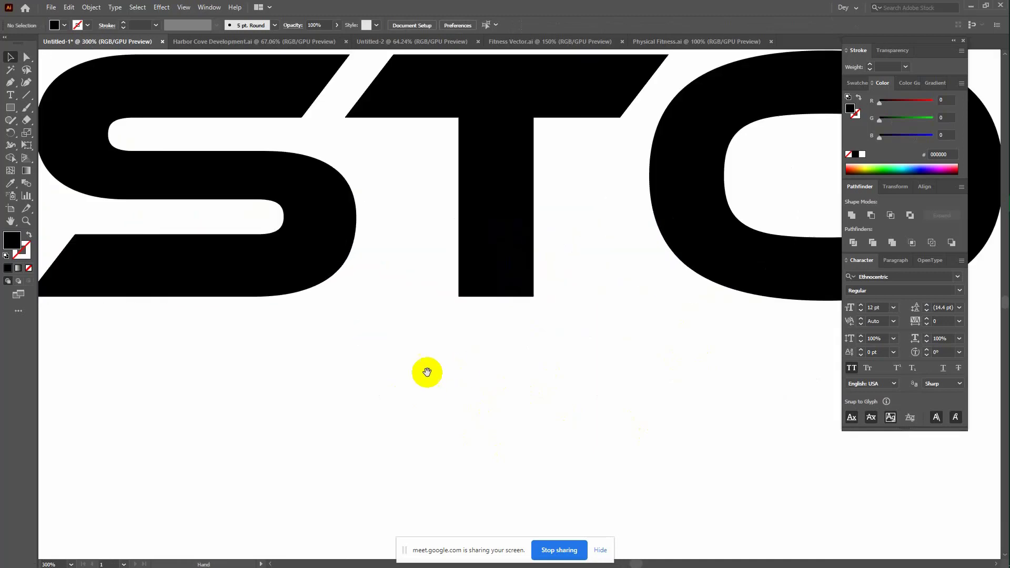
scroll(400, 395, "left", 5)
scroll(342, 315, "up", 2)
left_click(29, 56)
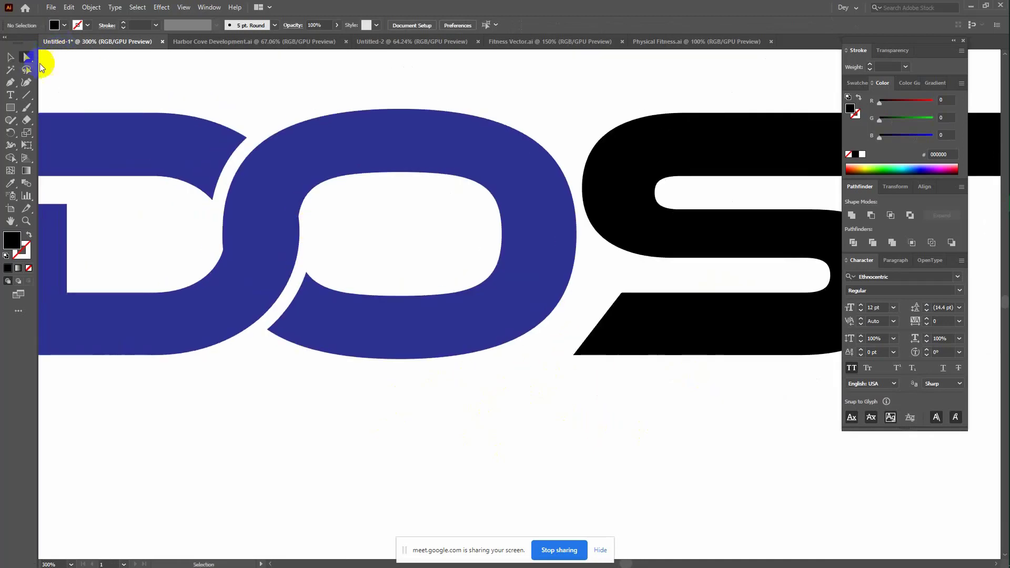
left_click(621, 293)
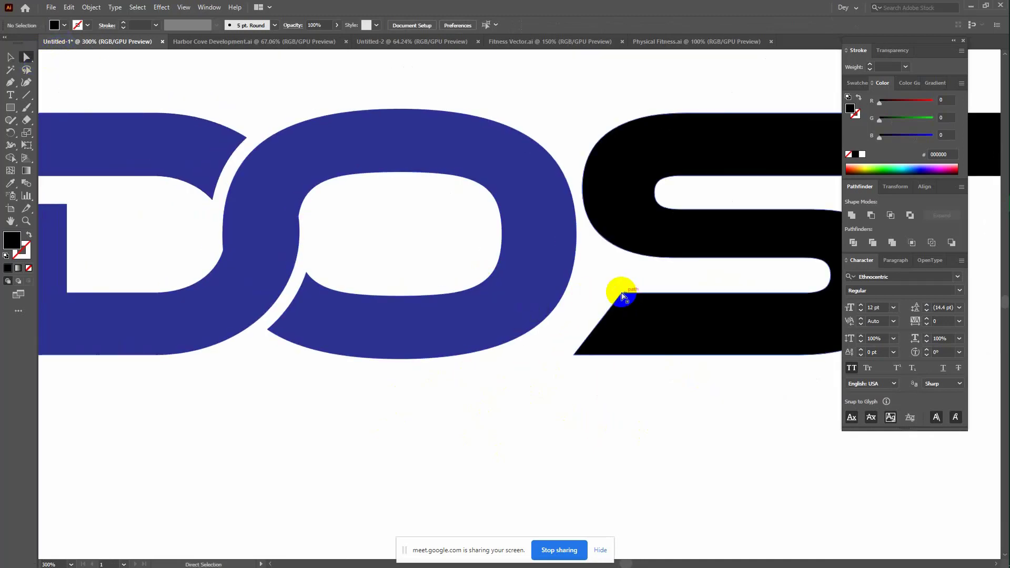
left_click(573, 355, "shift")
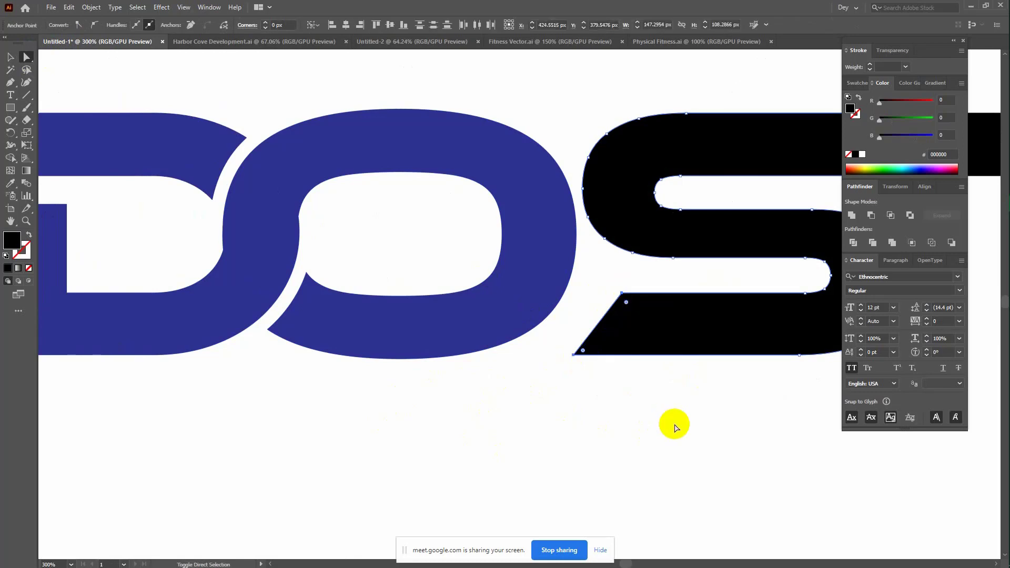
key("shift+Left")
key("shift+Left")
key("shift+Left")
key("shift+Left")
key("shift+Left")
key("shift+Left")
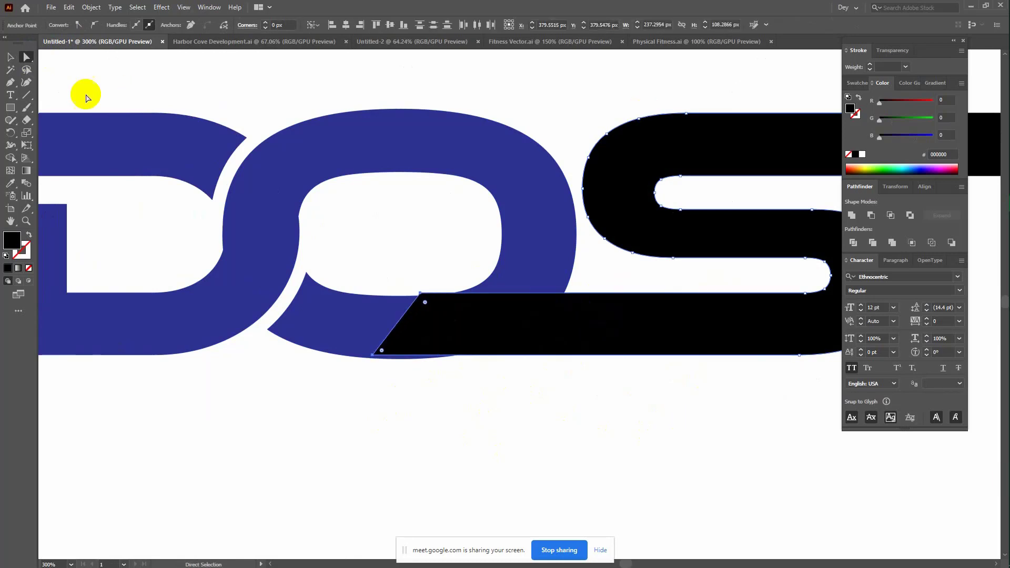
left_click(10, 57)
left_click(293, 416)
Bring the navy DO to the front and create an offset path around it
left_click(374, 167)
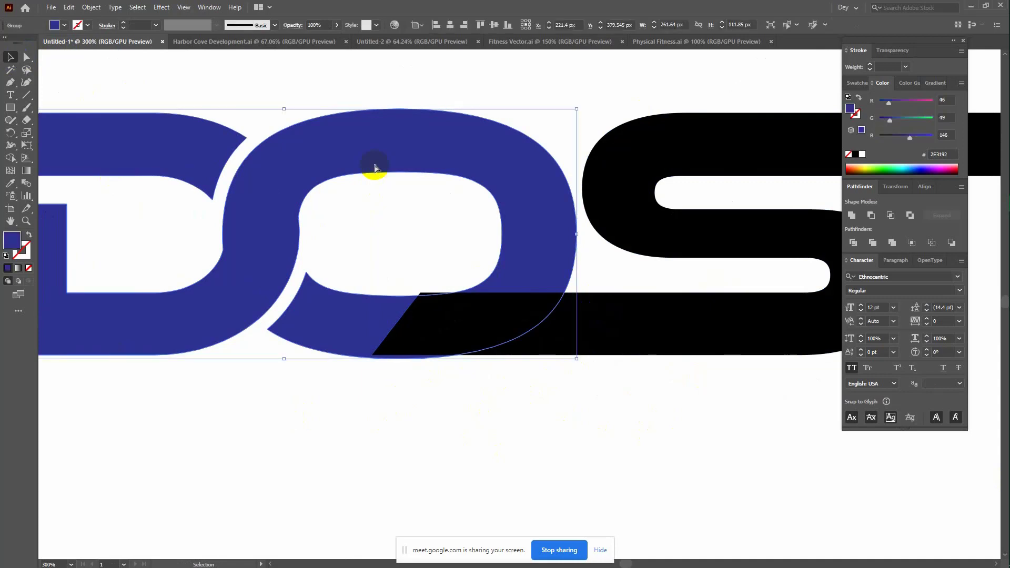
key("ctrl+shift+bracketright")
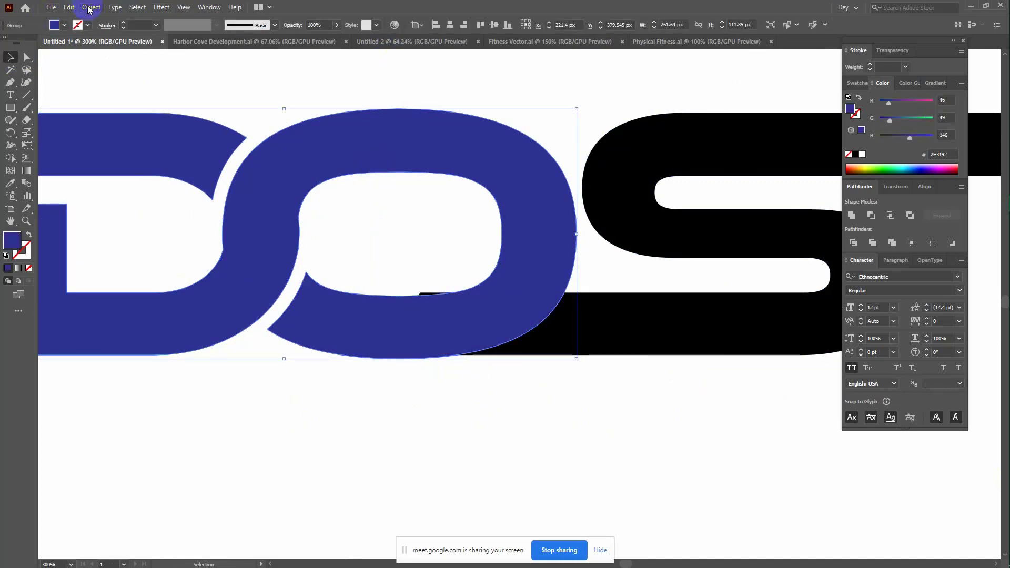
left_click(91, 7)
mouse_move(104, 257)
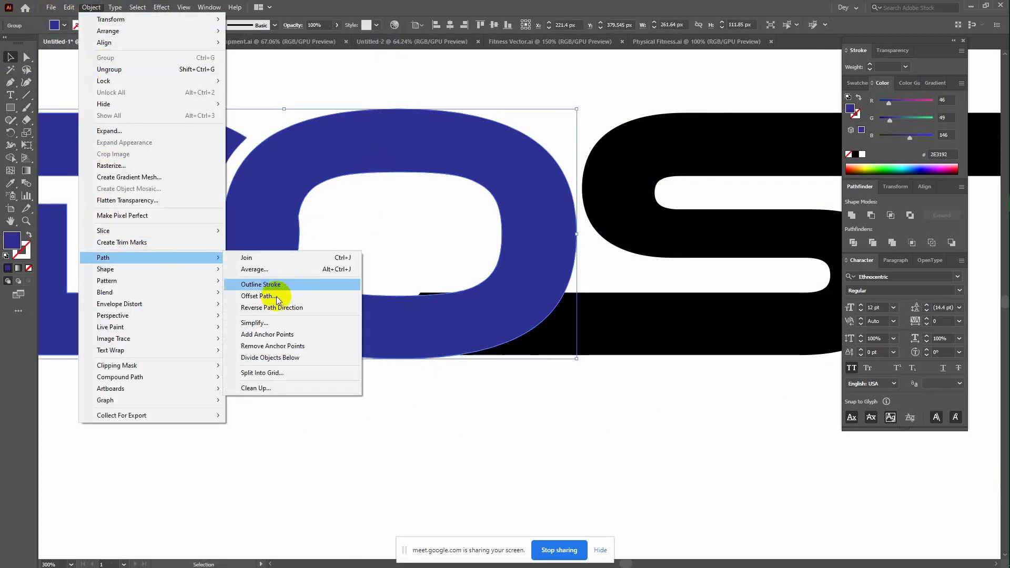
left_click(259, 295)
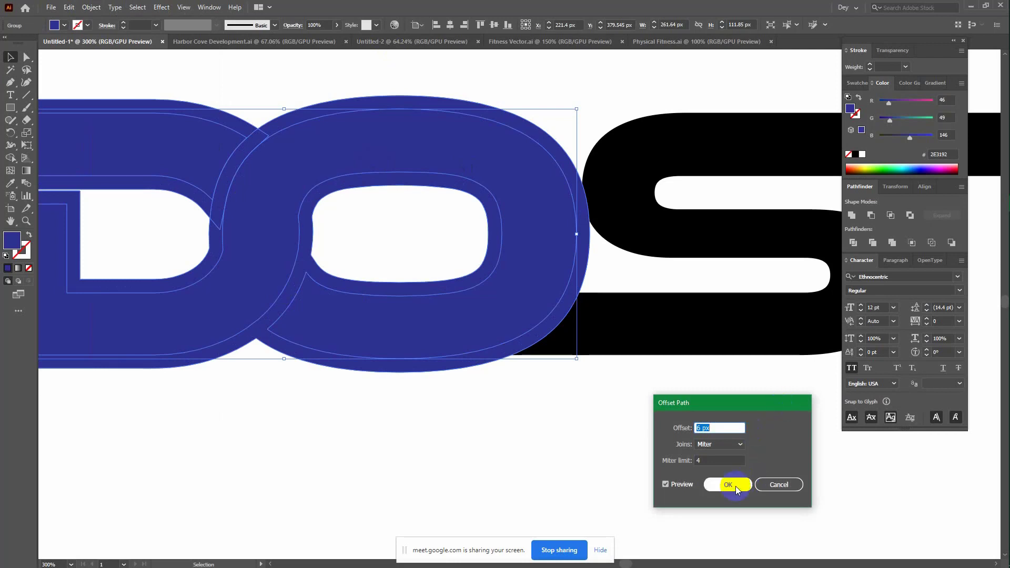
left_click(714, 483)
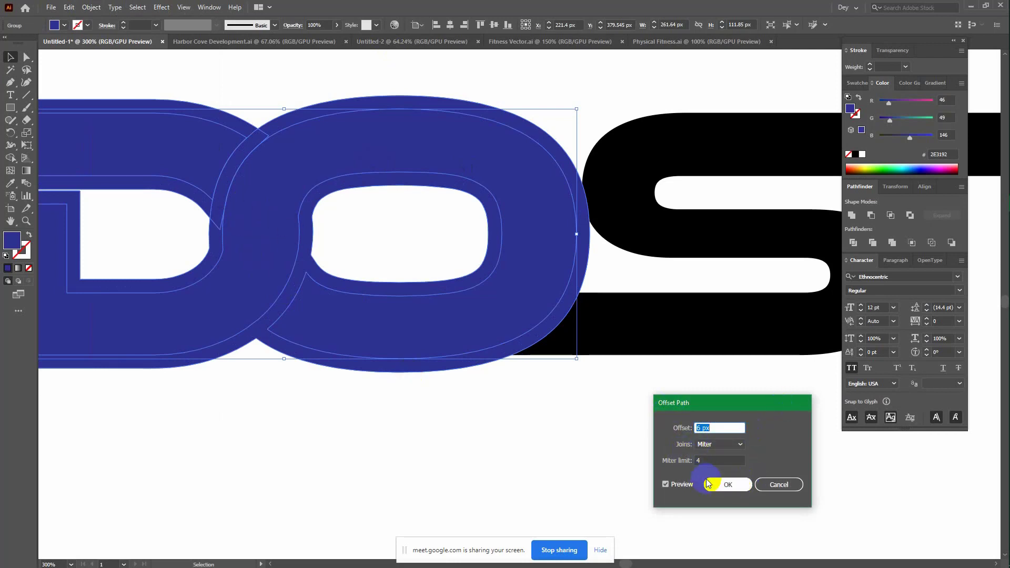
Cut the offset outline out of the black S with Minus Front
left_click(655, 314, "shift")
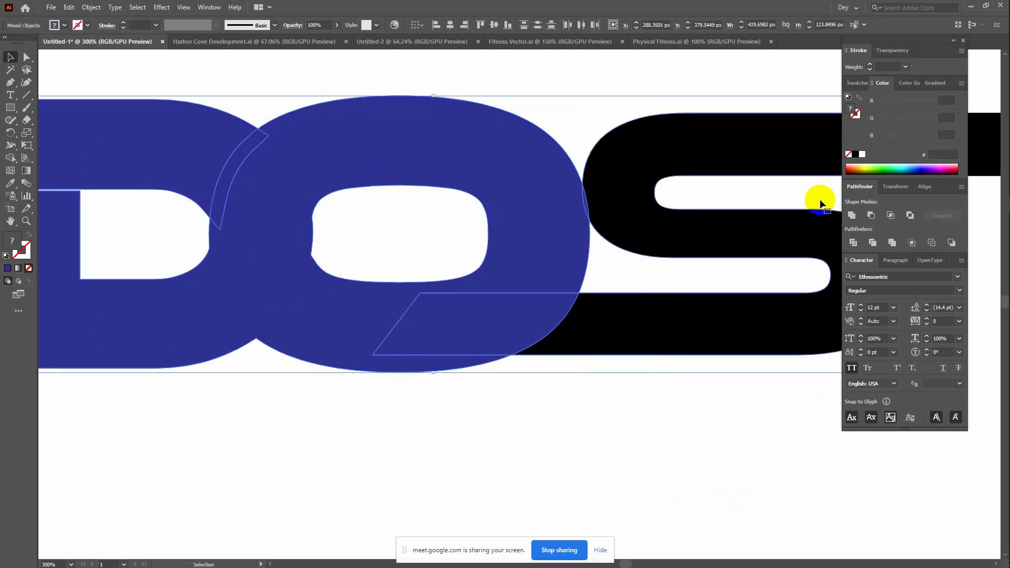
left_click(872, 215)
left_click(641, 450)
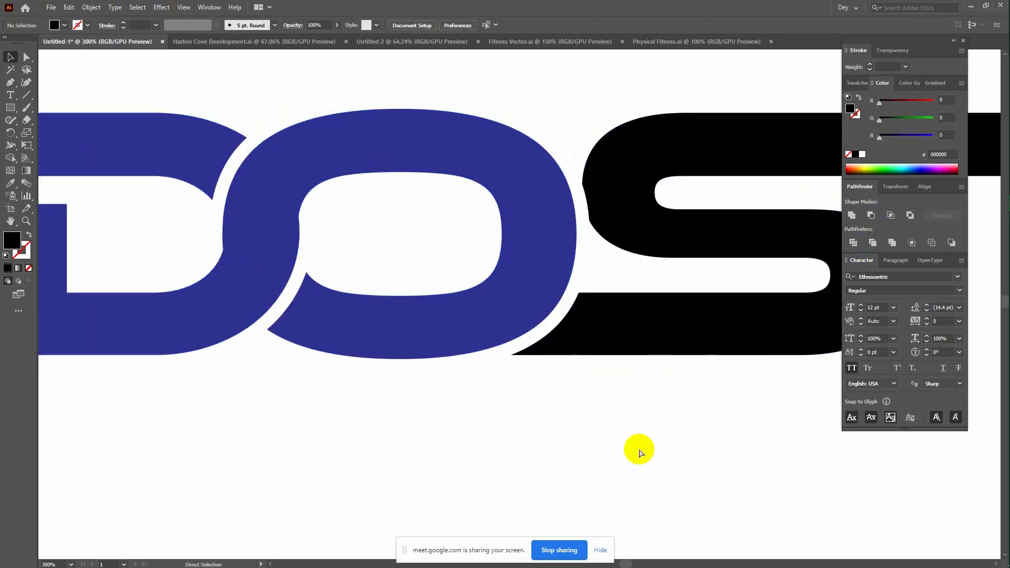
key("ctrl+minus")
key("ctrl+minus")
key("ctrl+minus")
key("ctrl+minus")
Recolour all of DOSTO navy with the Eyedropper and move it near the artboard top
left_click_drag(638, 448, 524, 418)
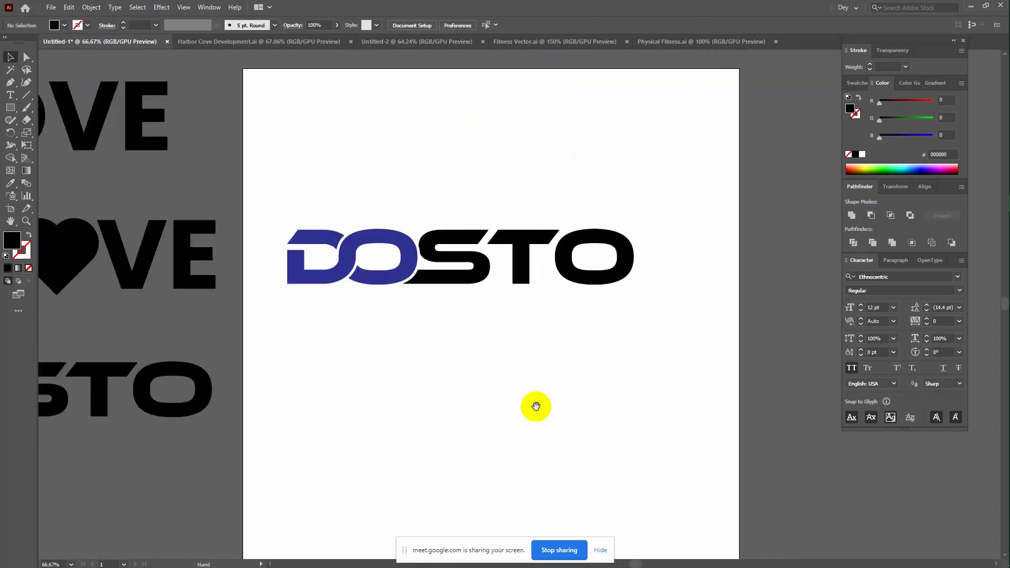
left_click_drag(302, 193, 675, 300)
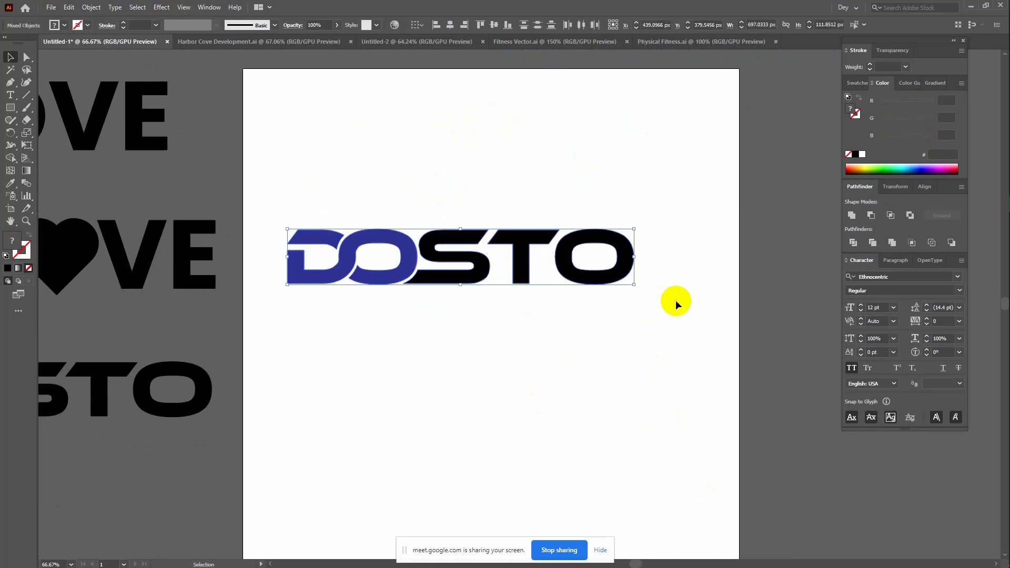
key("i")
left_click(414, 238)
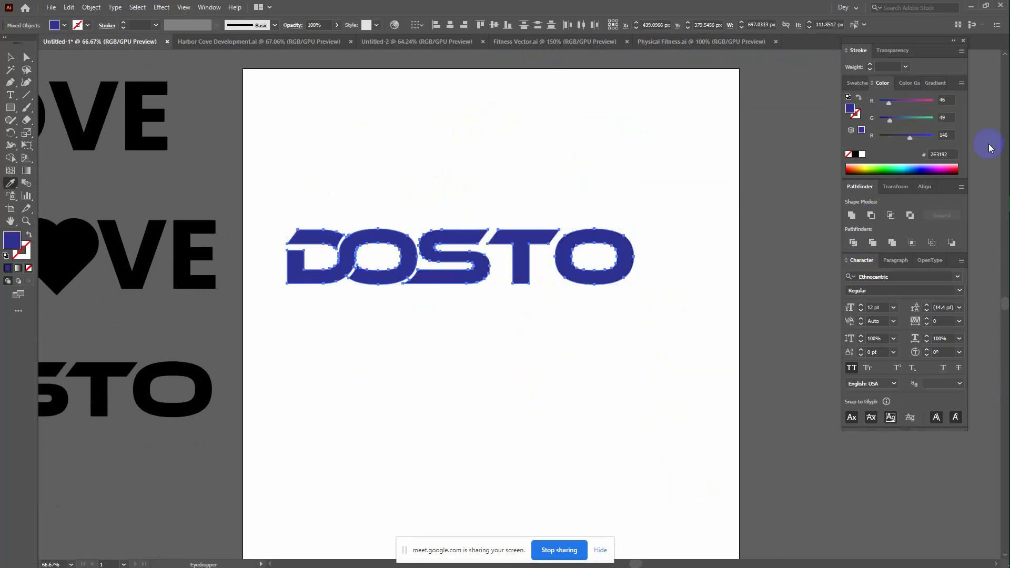
left_click(11, 56)
left_click(364, 160)
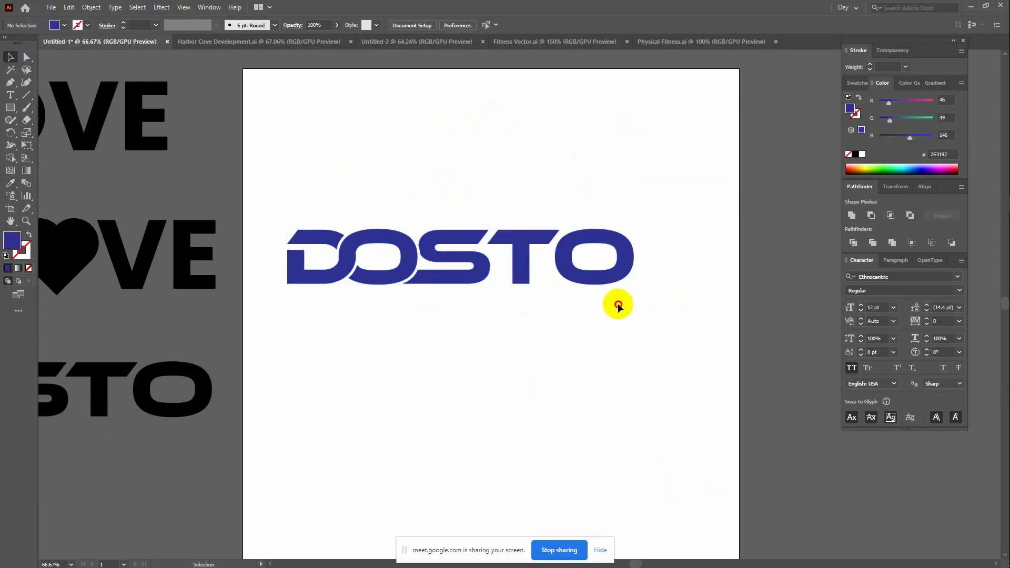
left_click_drag(591, 267, 597, 149)
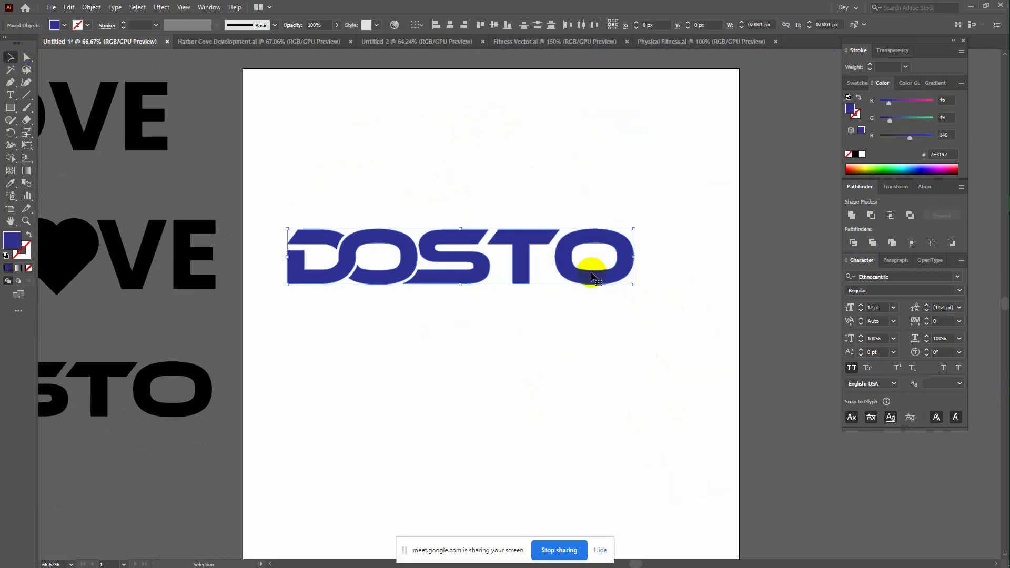
left_click(620, 292)
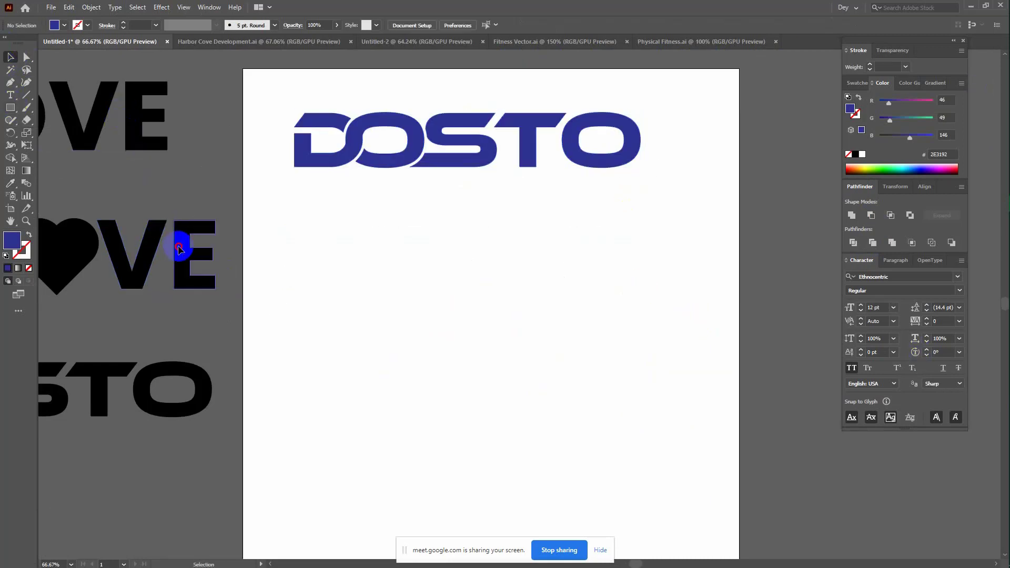
Copy the E onto the artboard and push its inner corner points left past the stem
left_click_drag(179, 248, 467, 299)
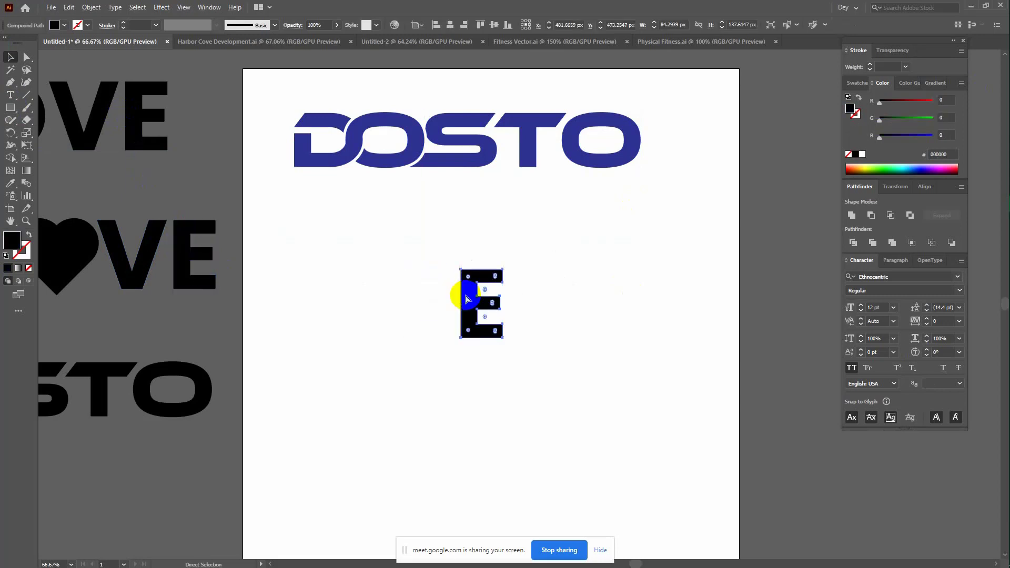
scroll(468, 300, "up", 3)
key("a")
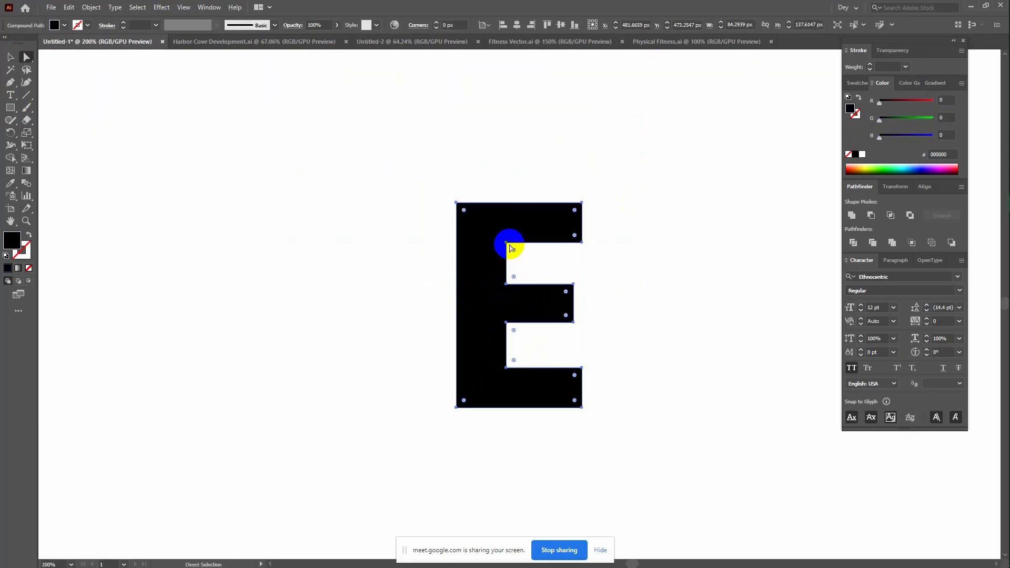
left_click(507, 242)
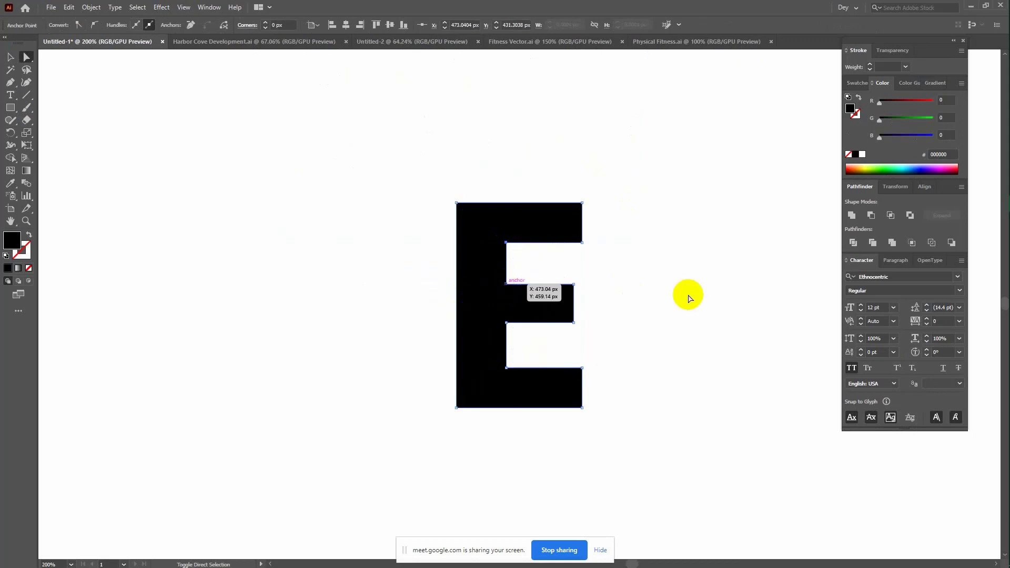
key("shift+Left")
key("shift+Left")
key("shift+Left")
key("shift+Left")
key("shift+Left")
key("shift+Left")
key("shift+Left")
key("shift+Left")
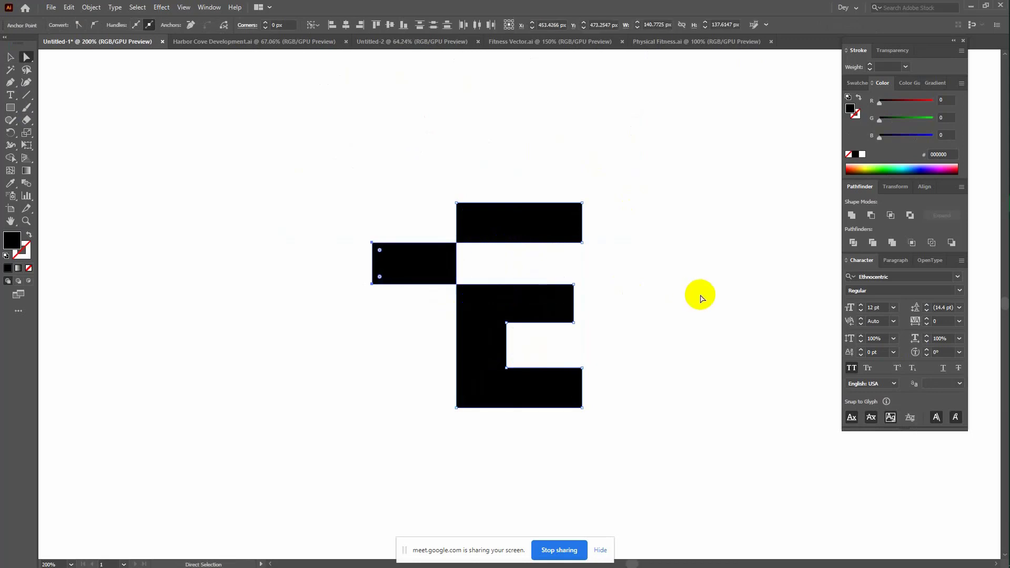
Divide the E, ungroup the pieces, and delete the small block left of the stem
left_click(10, 57)
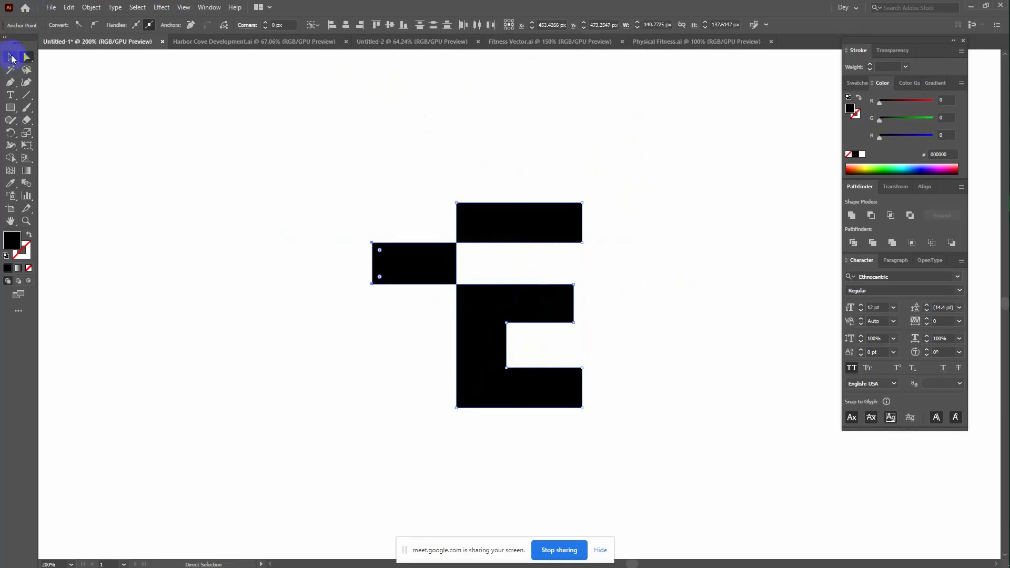
left_click(892, 242)
right_click(510, 217)
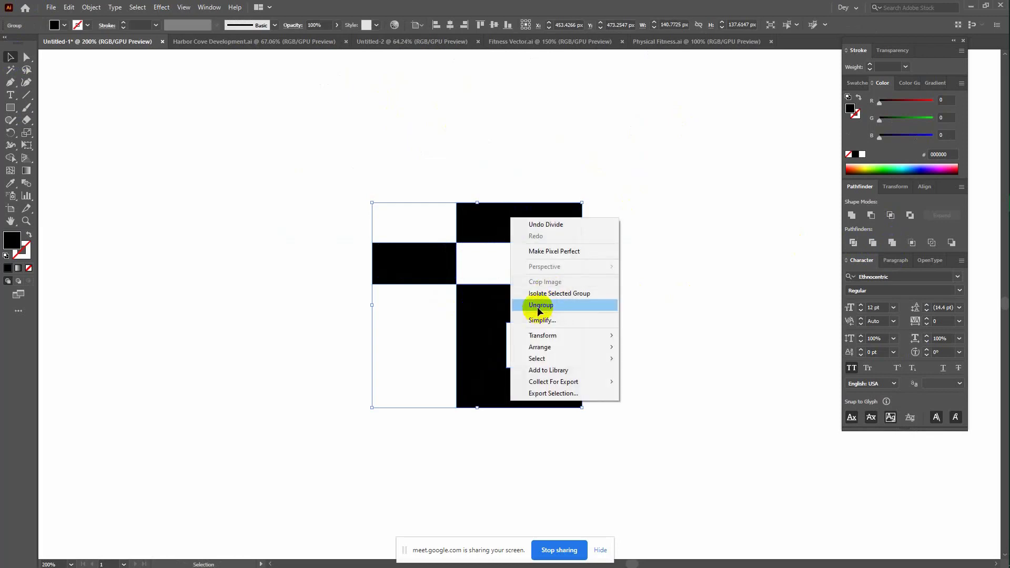
left_click(538, 306)
left_click(351, 258)
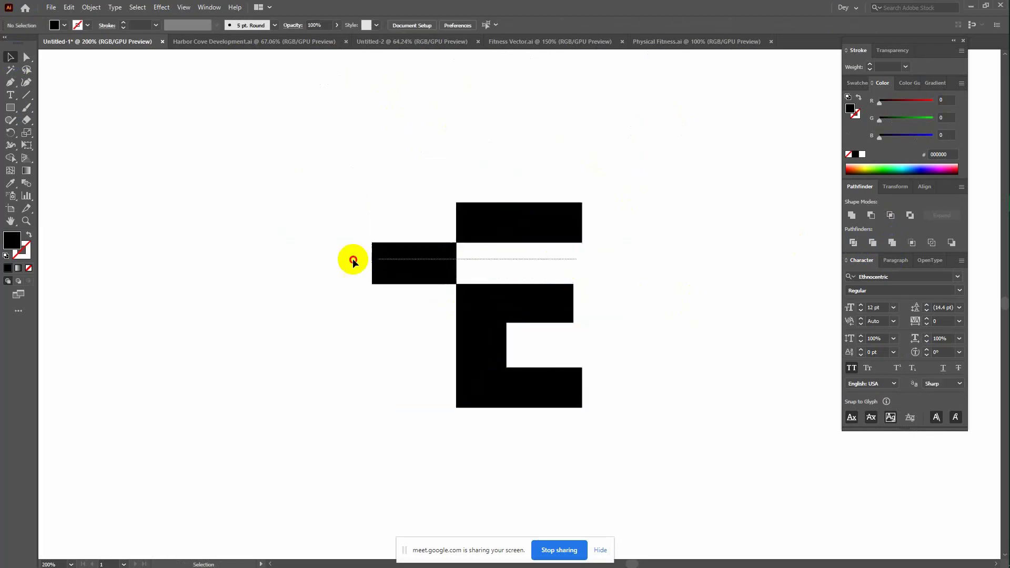
left_click(420, 270)
key("Delete")
Group the remaining E pieces and move them up and left below DOSTO
left_click_drag(448, 160, 572, 434)
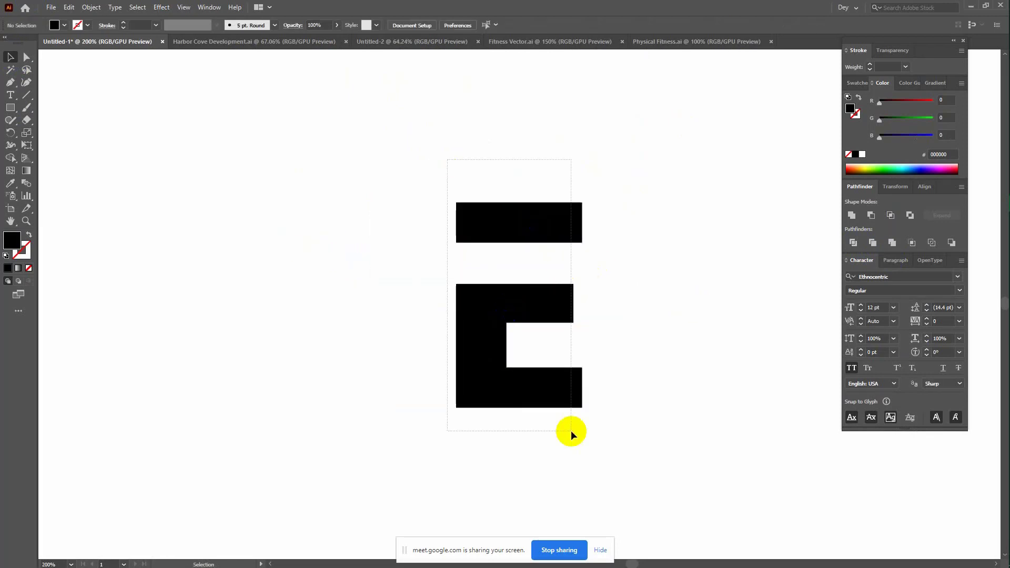
key("ctrl+g")
left_click_drag(527, 310, 248, 213)
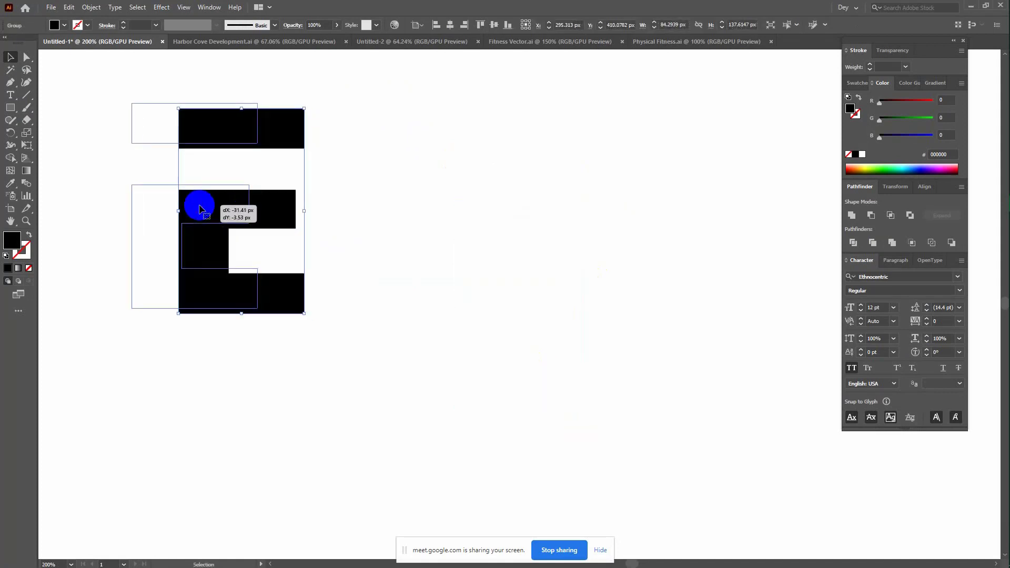
left_click_drag(247, 213, 201, 207)
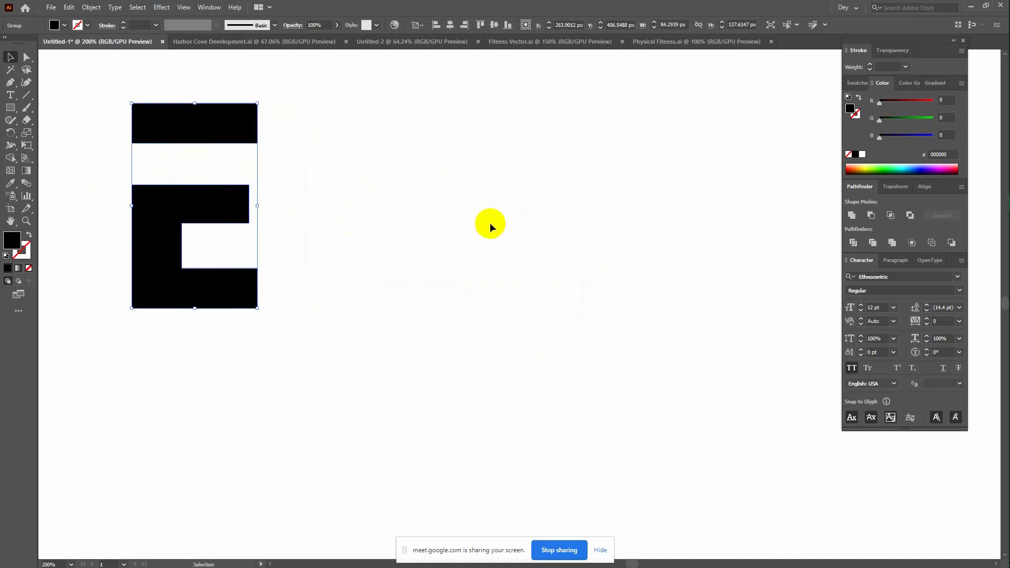
key("a")
key("ctrl+minus")
key("v")
key("ctrl+minus")
key("ctrl+minus")
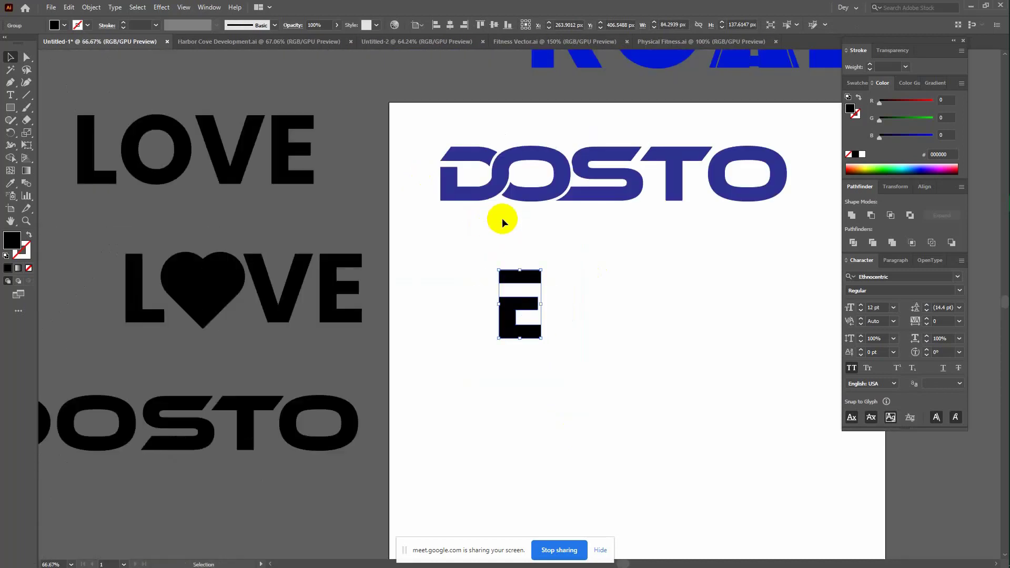
Copy LOVE below the E and retype its text as 'A'
mouse_move(639, 362)
left_mouse_down()
mouse_move(534, 377)
mouse_move(787, 248)
left_mouse_up()
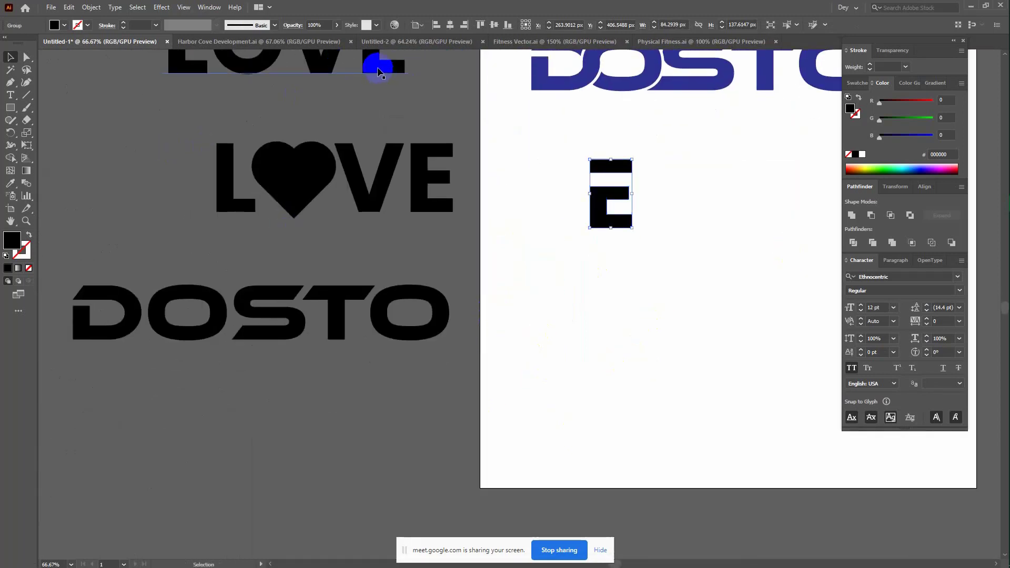
left_click_drag(384, 66, 778, 350)
scroll(537, 444, "right", 5)
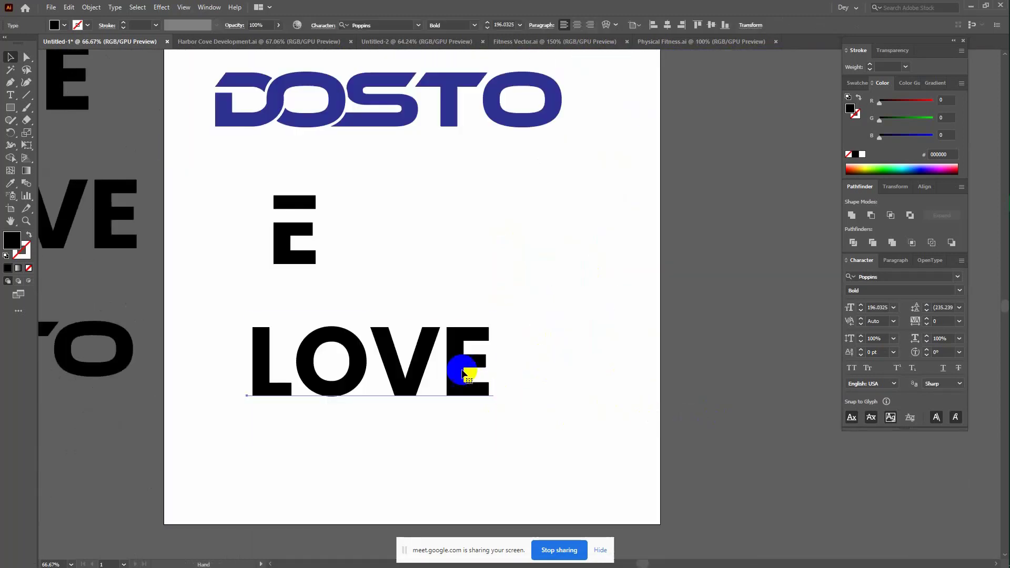
double_click(463, 371)
type("A")
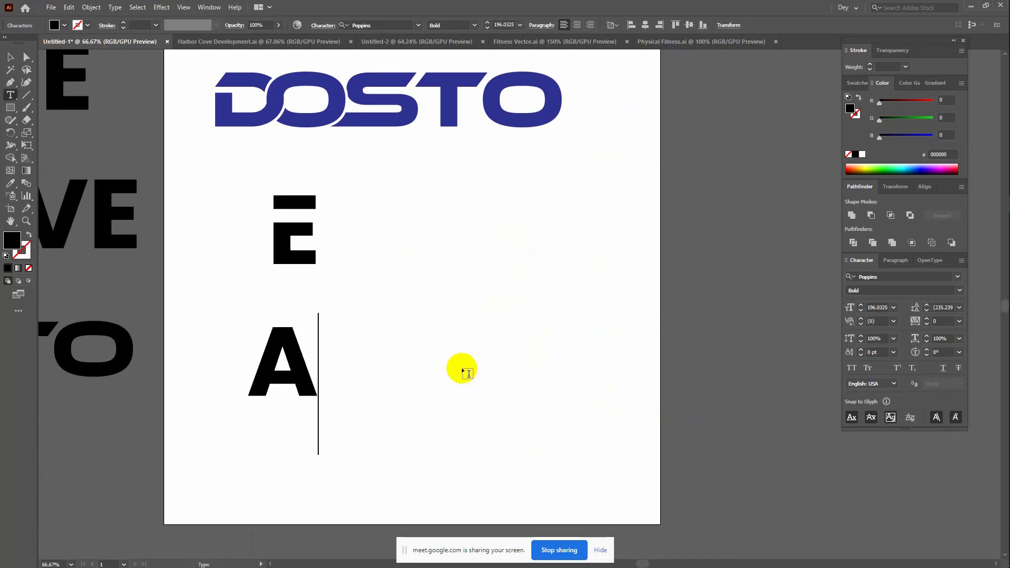
key("Escape")
Outline the A, enlarge it to about 216 px wide, and move it right of the E
key("ctrl+shift+b")
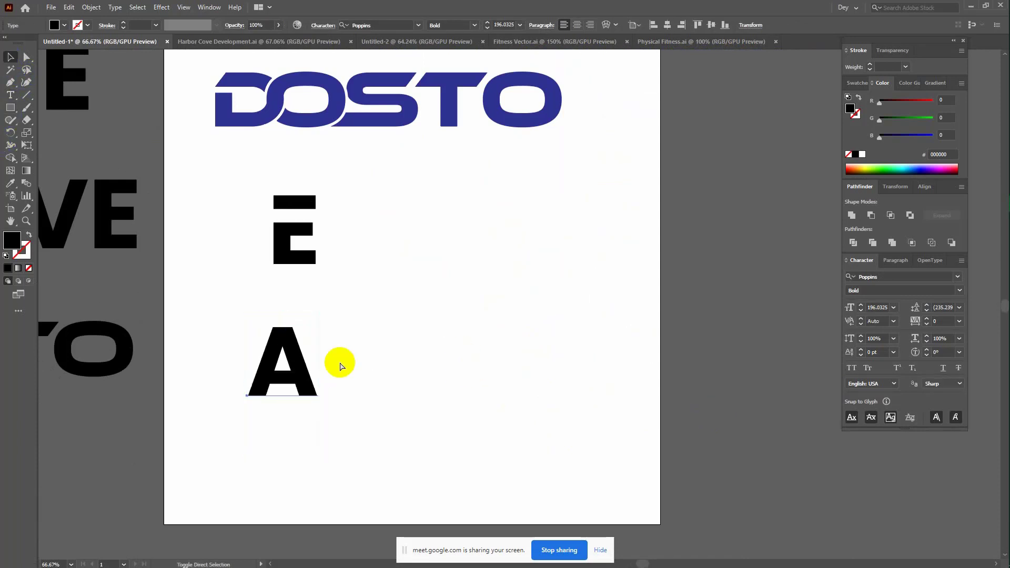
key("ctrl+shift+b")
key("ctrl+shift+b")
key("ctrl+shift+p")
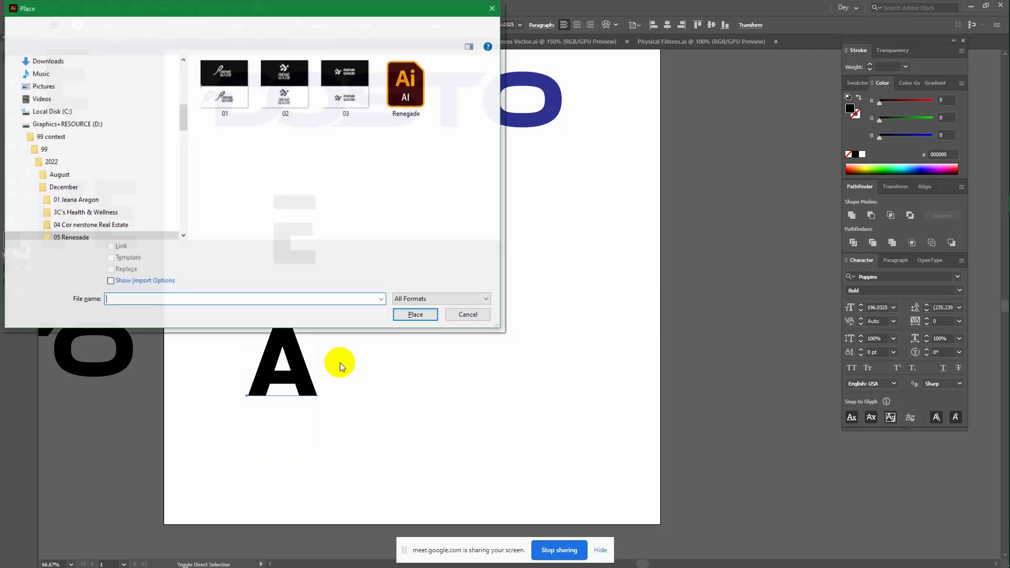
left_click(480, 314)
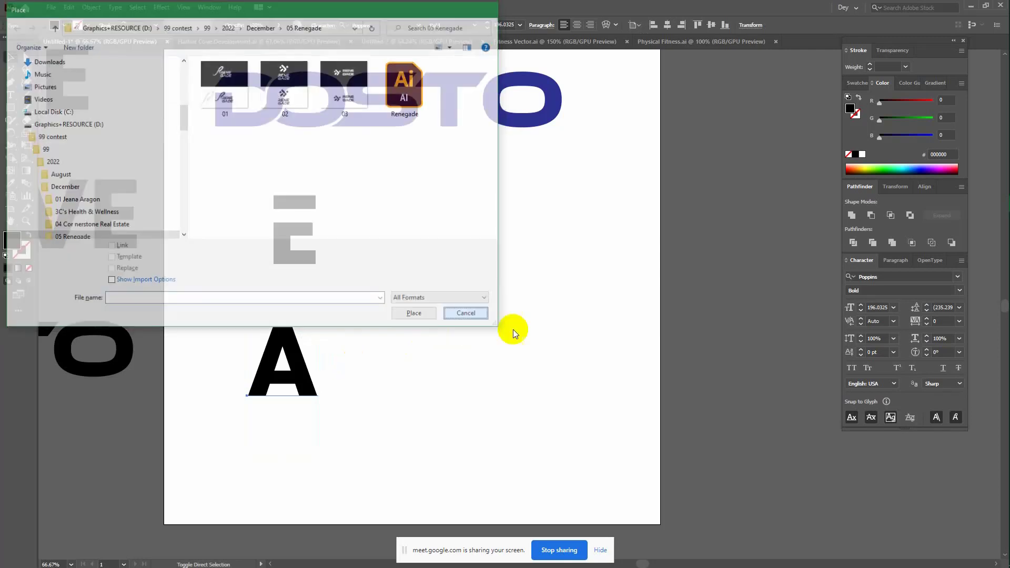
key("ctrl+shift+o")
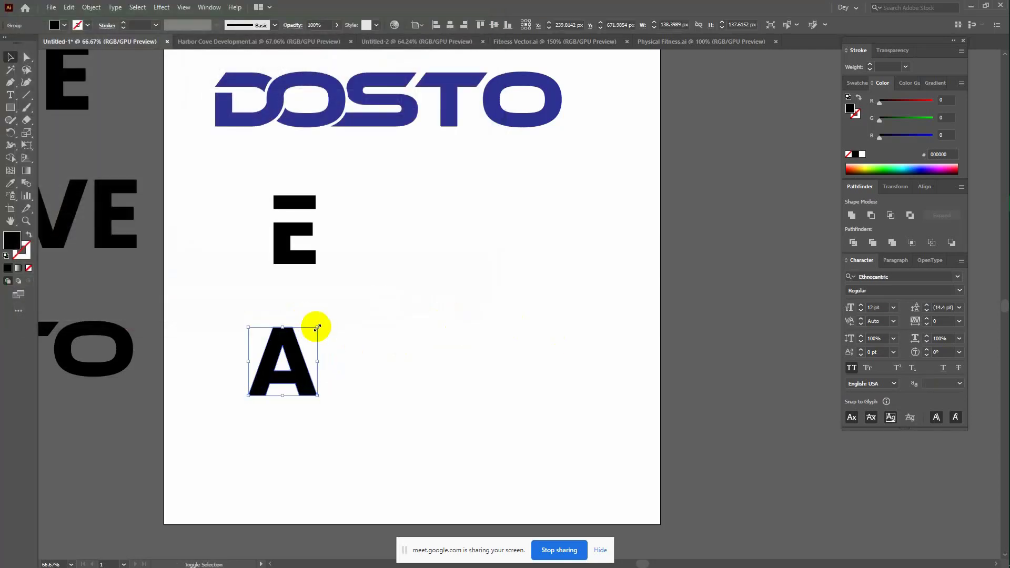
left_click_drag(317, 327, 356, 288)
left_click_drag(322, 343, 491, 270)
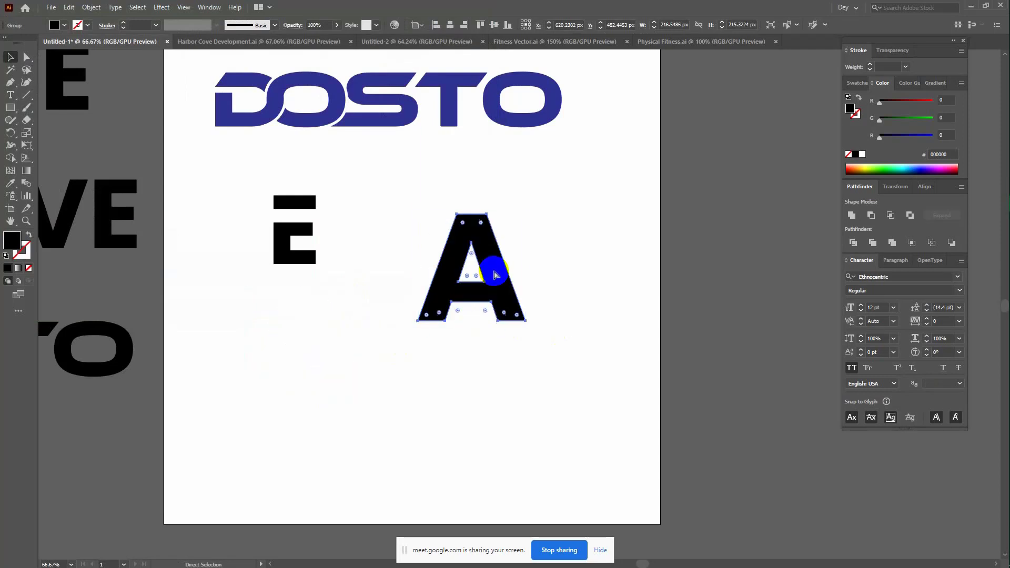
scroll(492, 270, "up", 1)
scroll(491, 271, "up", 1)
scroll(484, 258, "up", 1)
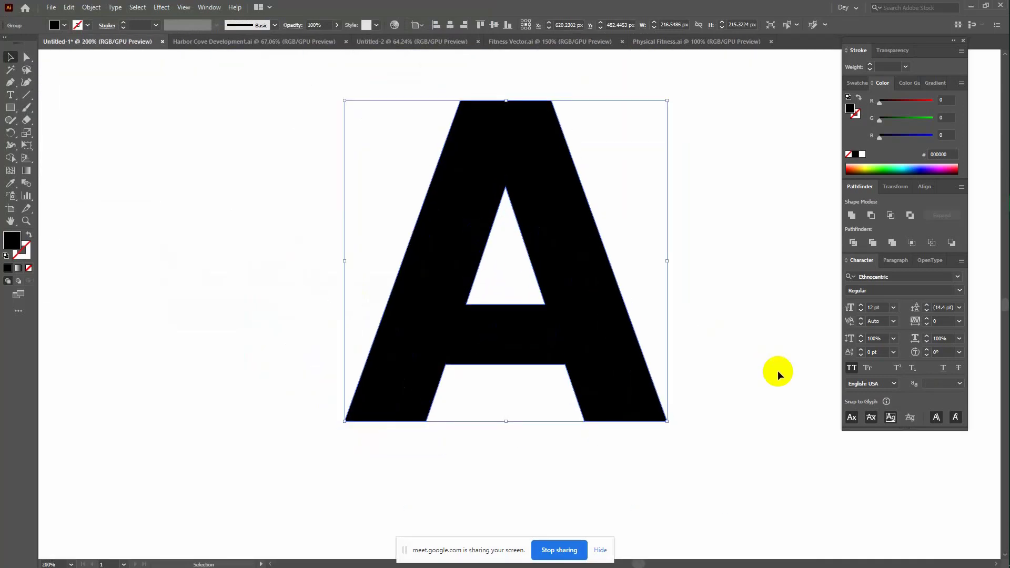
Drag the A counter's two lower anchors down and outward past the base
key("a")
left_click_drag(465, 307, 410, 479)
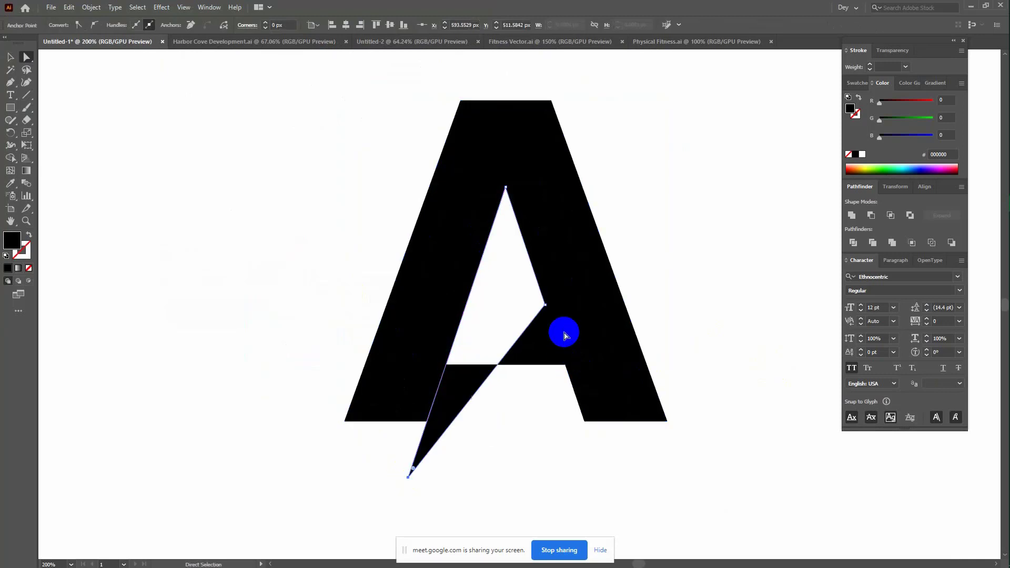
mouse_move(545, 305)
left_mouse_down()
mouse_move(612, 475)
mouse_move(608, 490)
left_mouse_up()
Ungroup the A, delete its bottom trapezoid, and place a copy of the Λ to the right
left_click(11, 57)
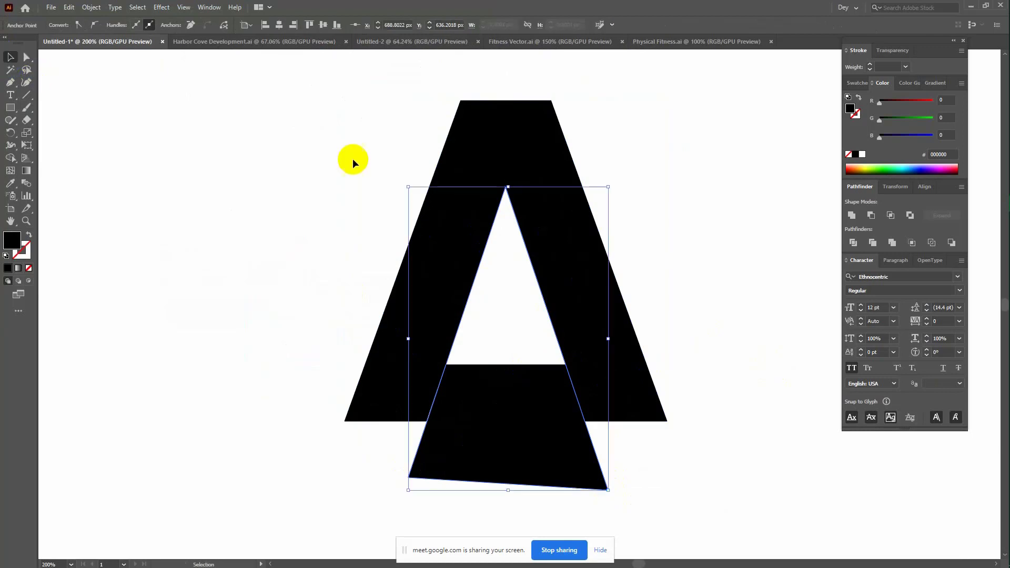
left_click_drag(329, 136, 623, 366)
right_click(548, 205)
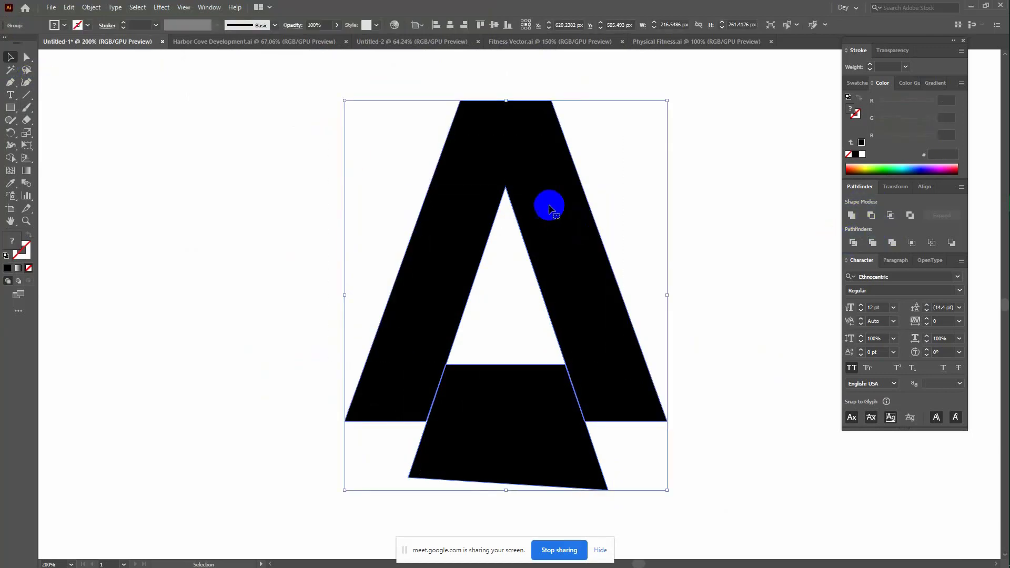
left_click(604, 289)
left_click(723, 276)
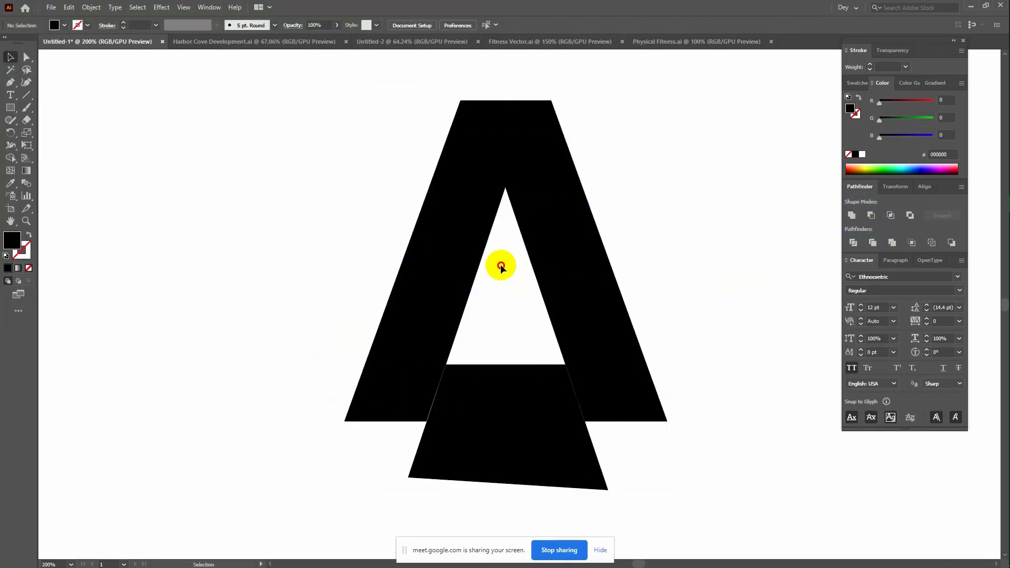
left_click(508, 406)
key("Delete")
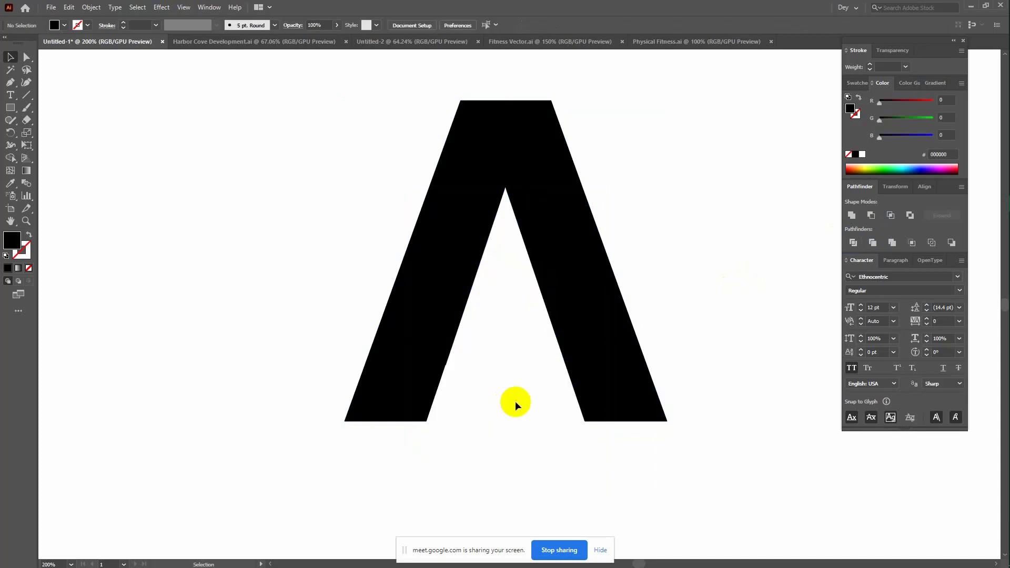
mouse_move(394, 354)
left_mouse_down()
mouse_move(259, 315)
mouse_move(660, 327)
left_mouse_up()
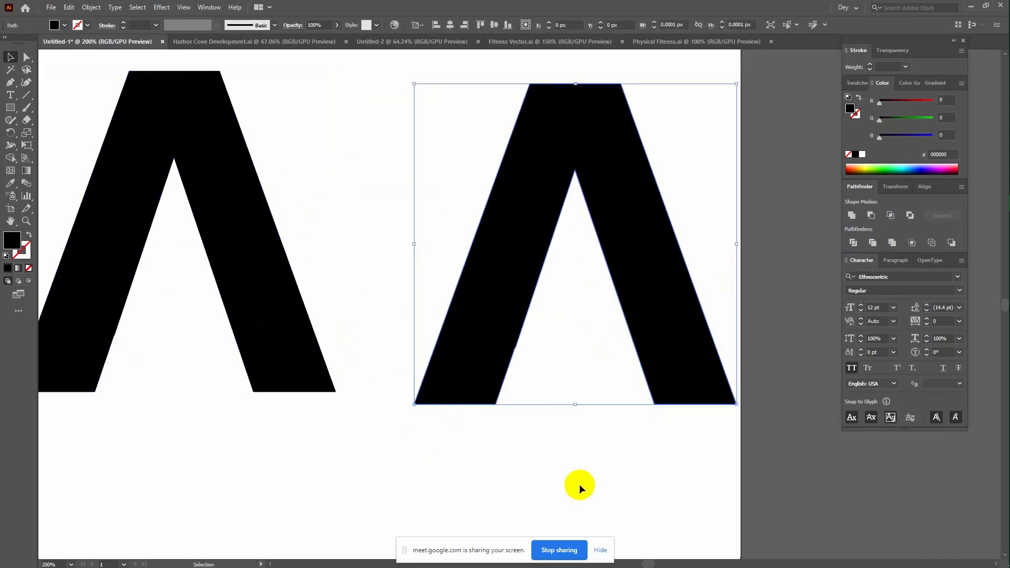
Pen-draw a triangle inside the copied Λ and nudge it down two steps
key("p")
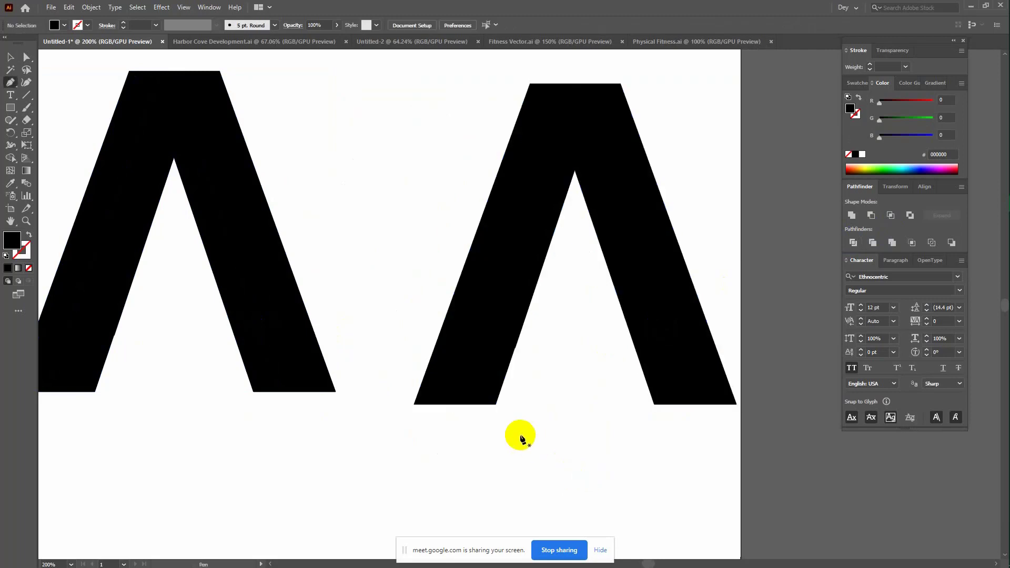
left_click(495, 405)
left_click(577, 173)
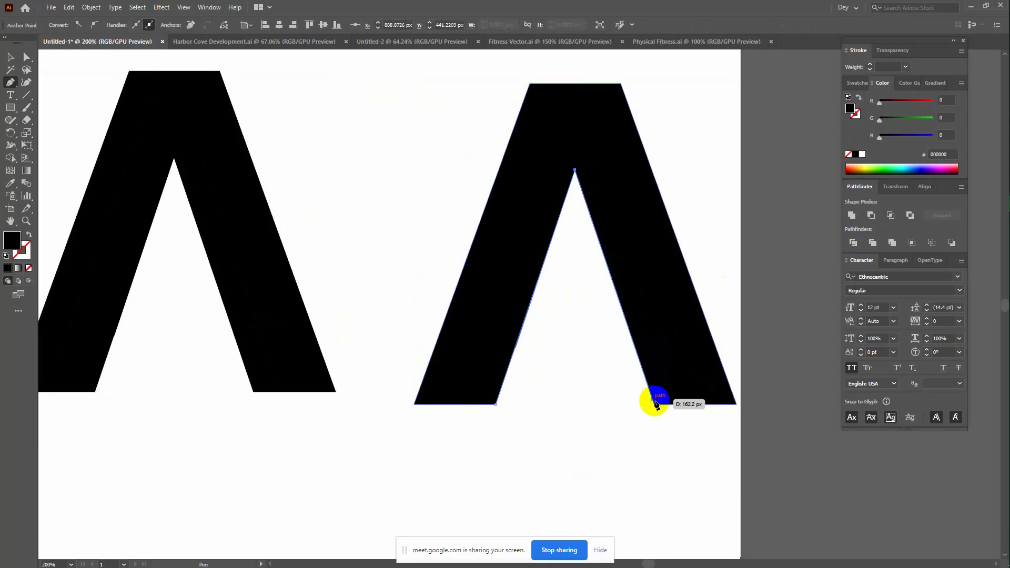
left_click(655, 404)
left_click(495, 404)
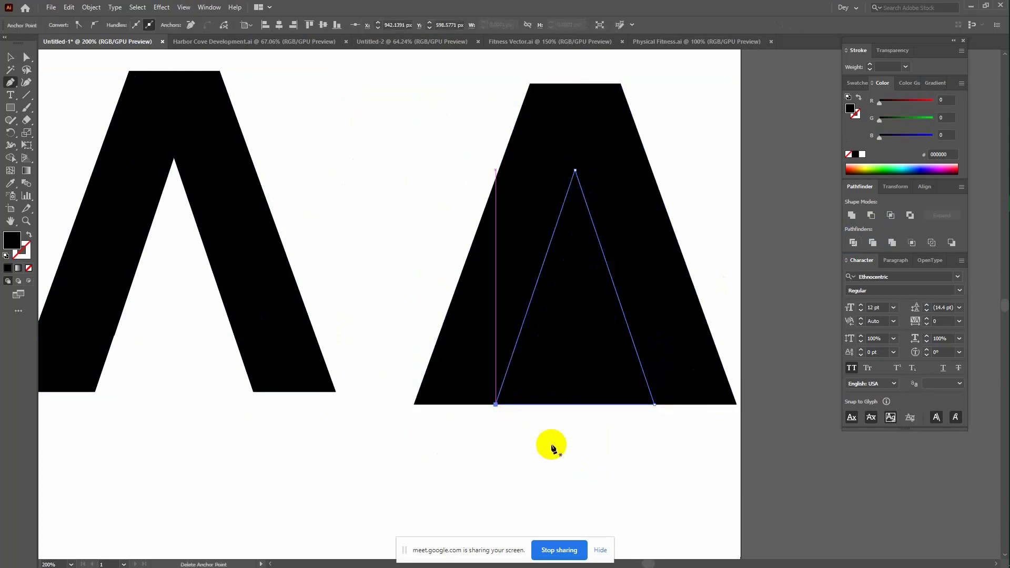
left_click(10, 56)
left_click(547, 315)
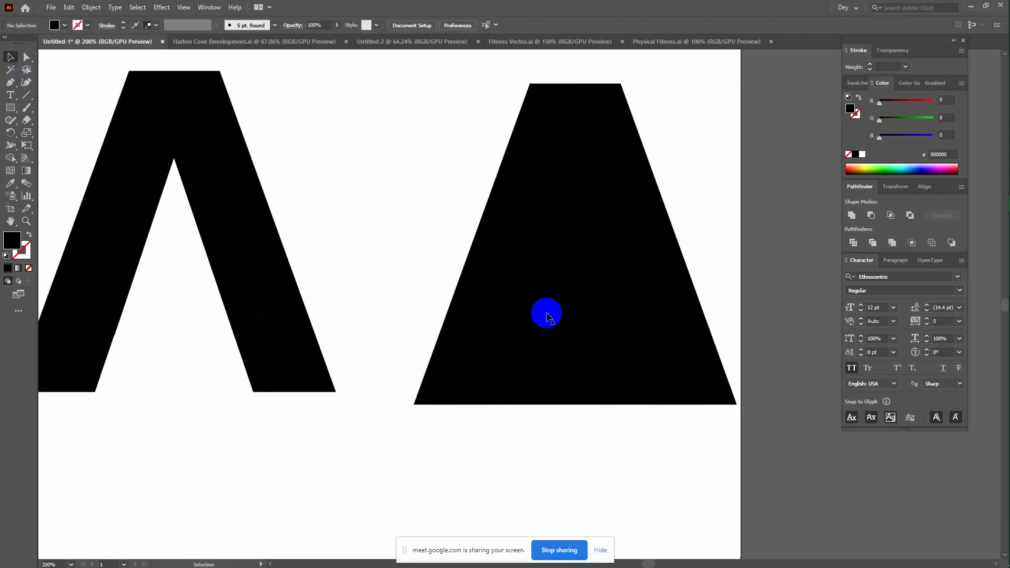
key("Down")
key("Down")
key("Down")
key("Down")
key("Down")
key("Down")
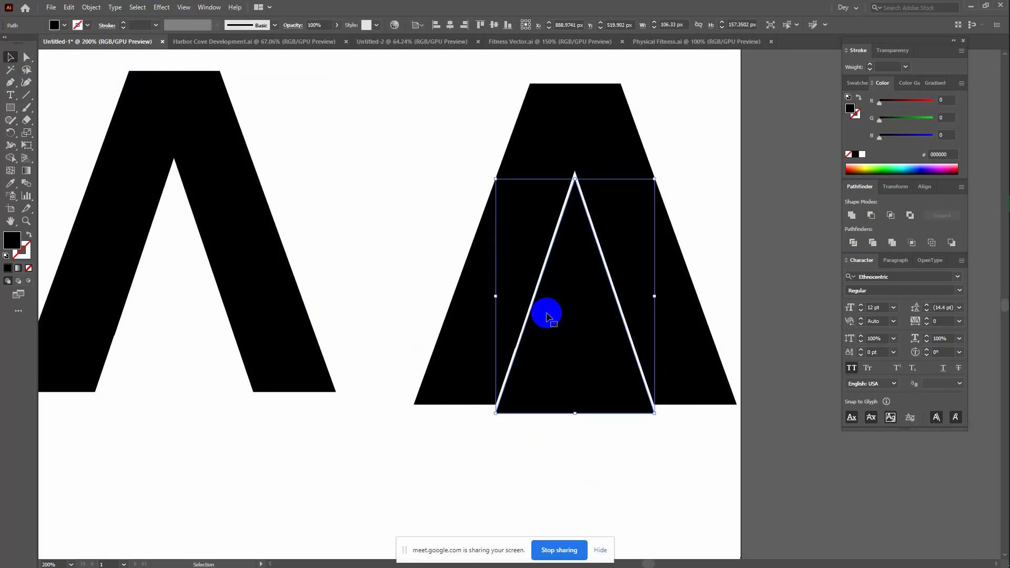
key("Down")
key("Down")
key("Down")
key("Down")
key("Down")
key("Down")
key("Down")
key("Down")
key("Down")
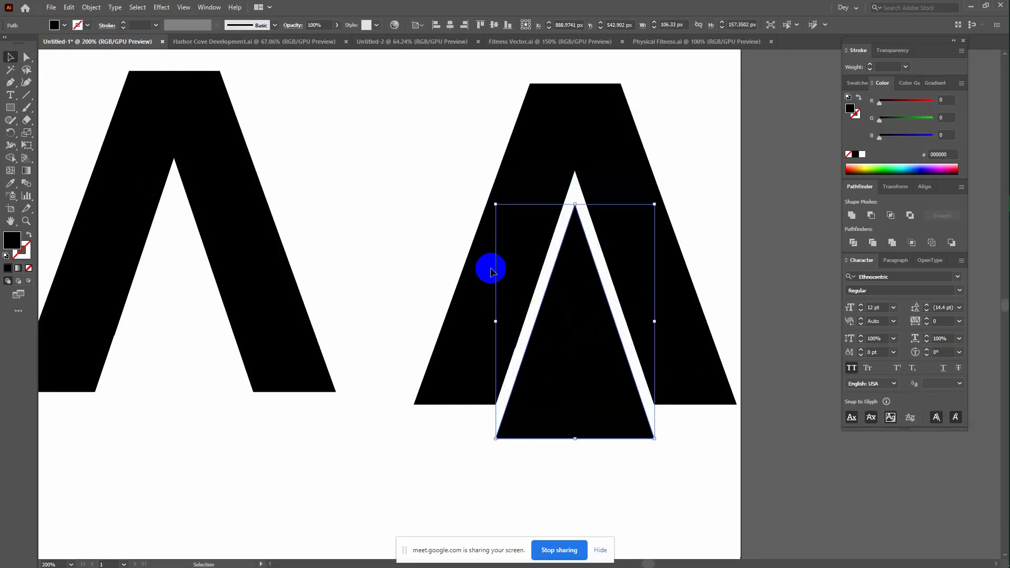
Trim the triangle's bottom flush with a base rectangle using Pathfinder Minus Front
left_click(11, 108)
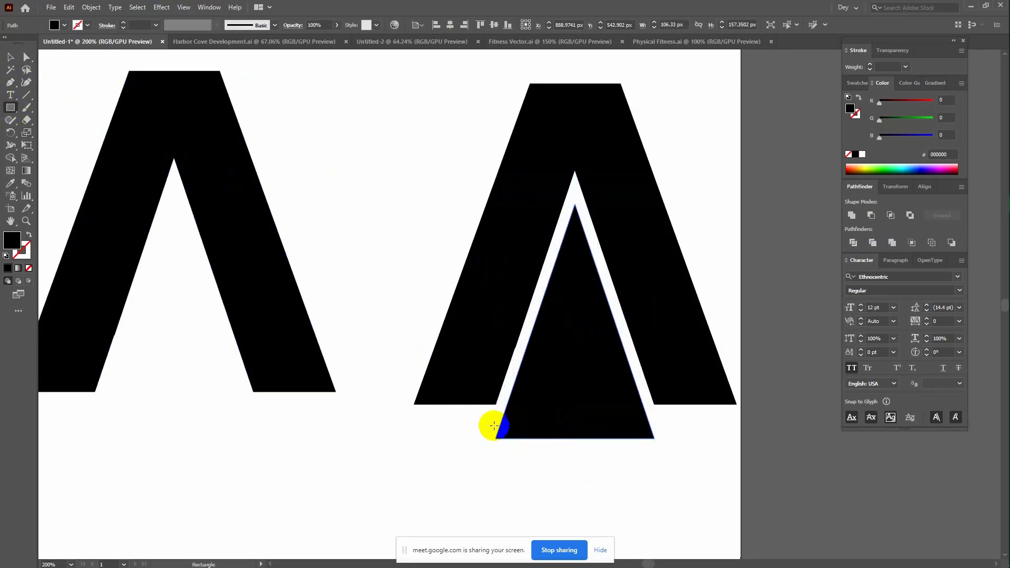
left_click_drag(455, 404, 732, 473)
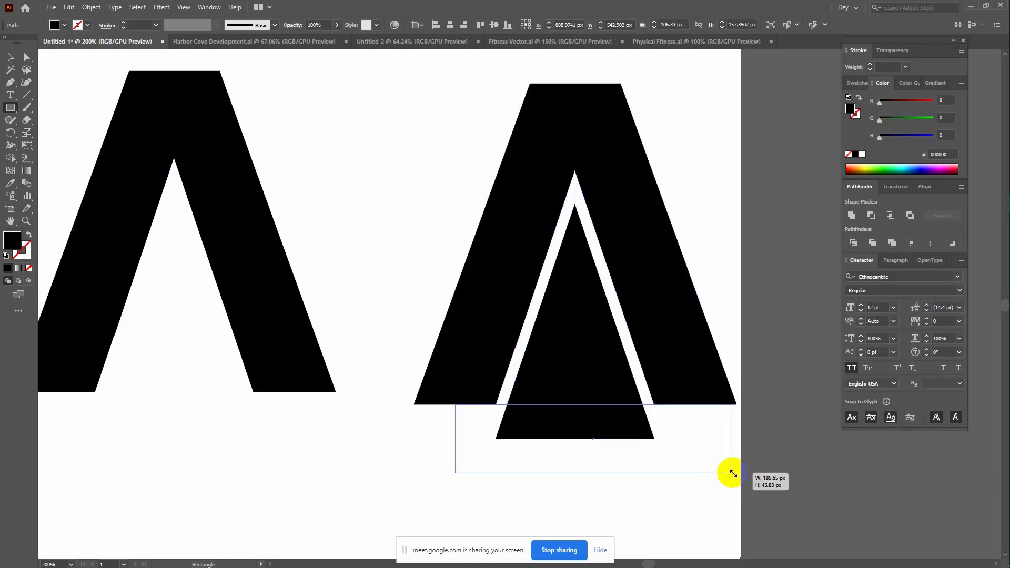
left_click(11, 57)
left_click(566, 358, "shift")
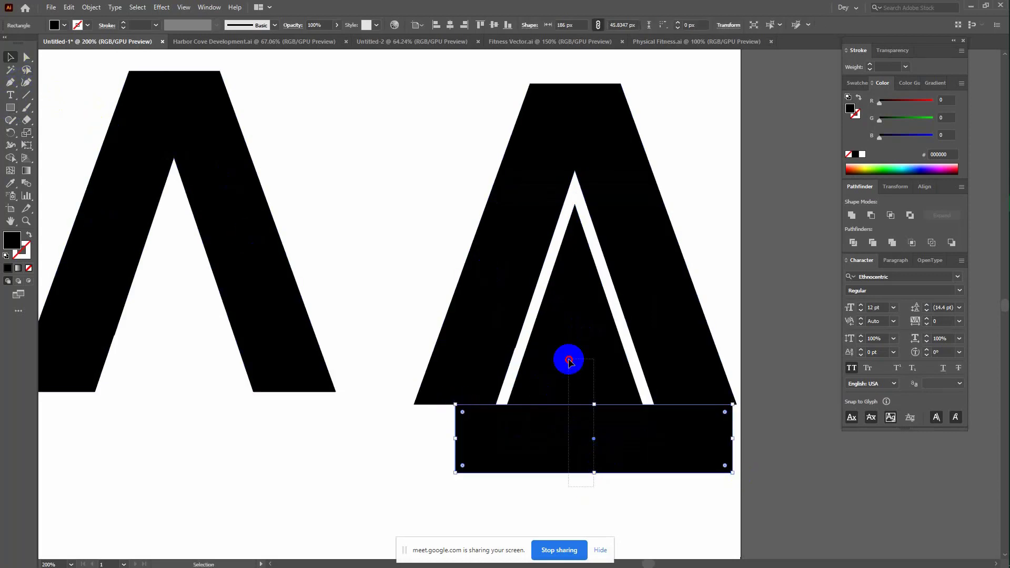
left_click(871, 216)
left_click(796, 345)
key("ctrl+minus")
key("ctrl+minus")
key("ctrl+minus")
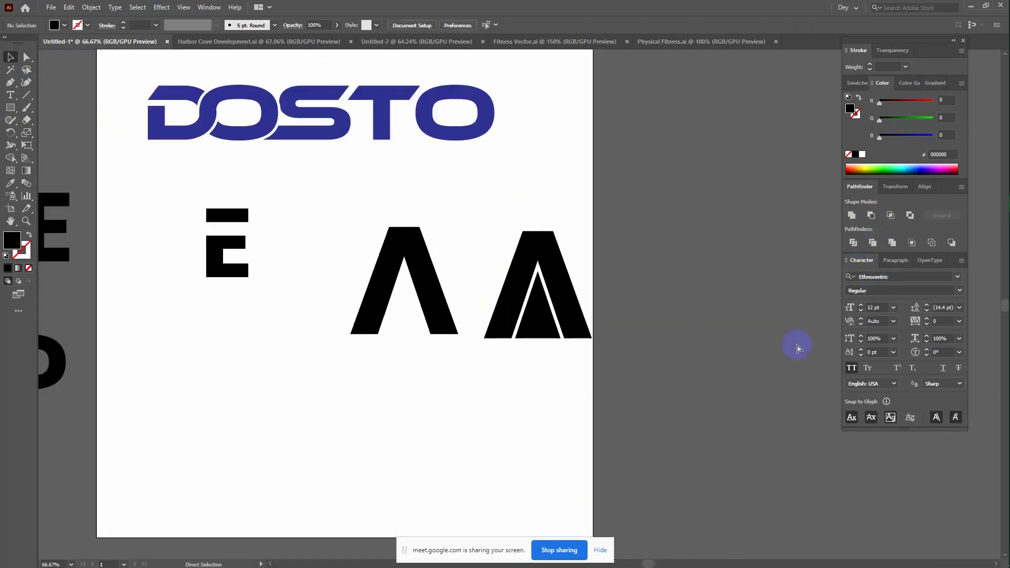
key("ctrl+minus")
key("ctrl+minus")
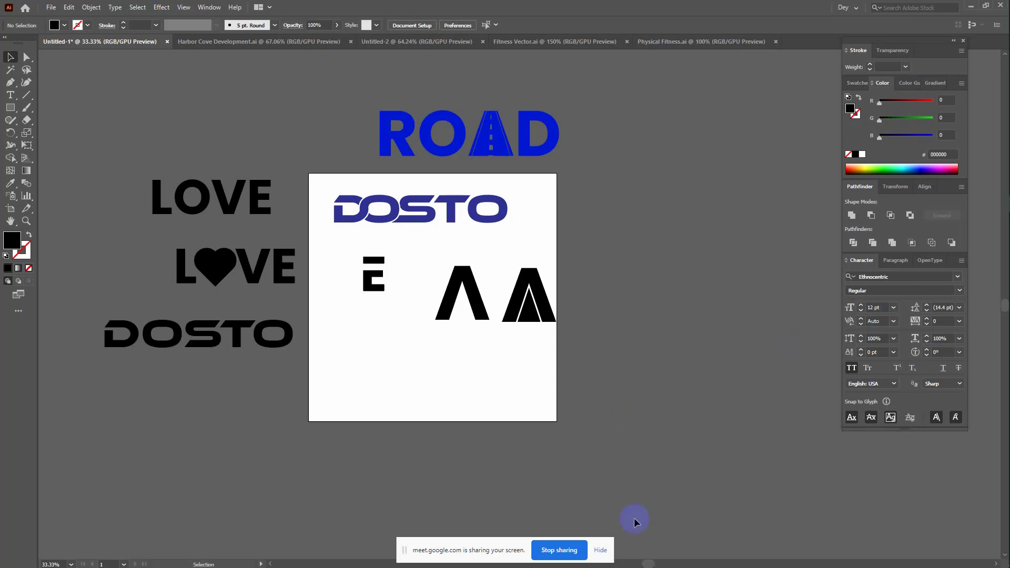
left_click(570, 554)
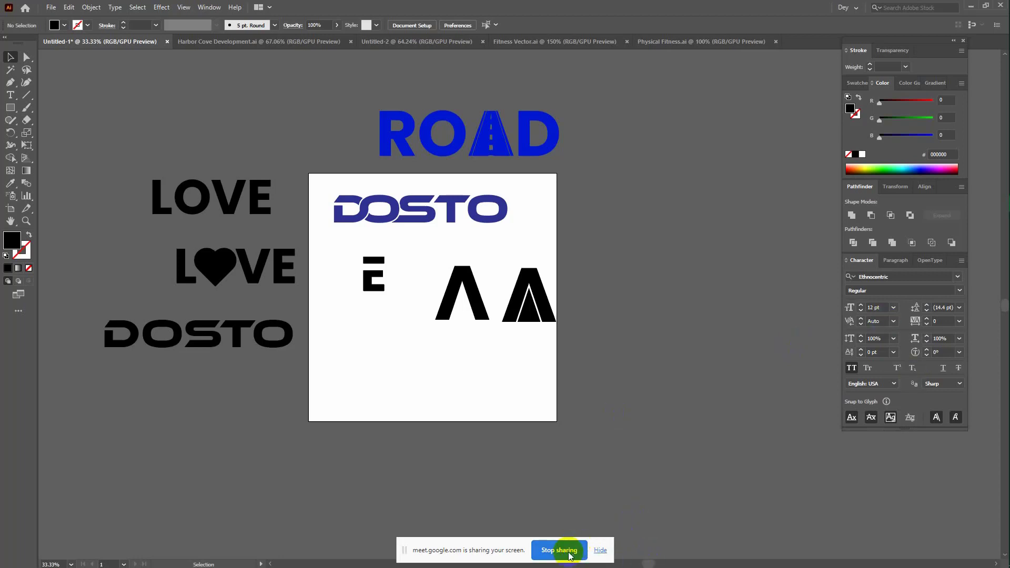
Minimize Illustrator and bring up the Google Meet tab in Chrome
left_click(973, 7)
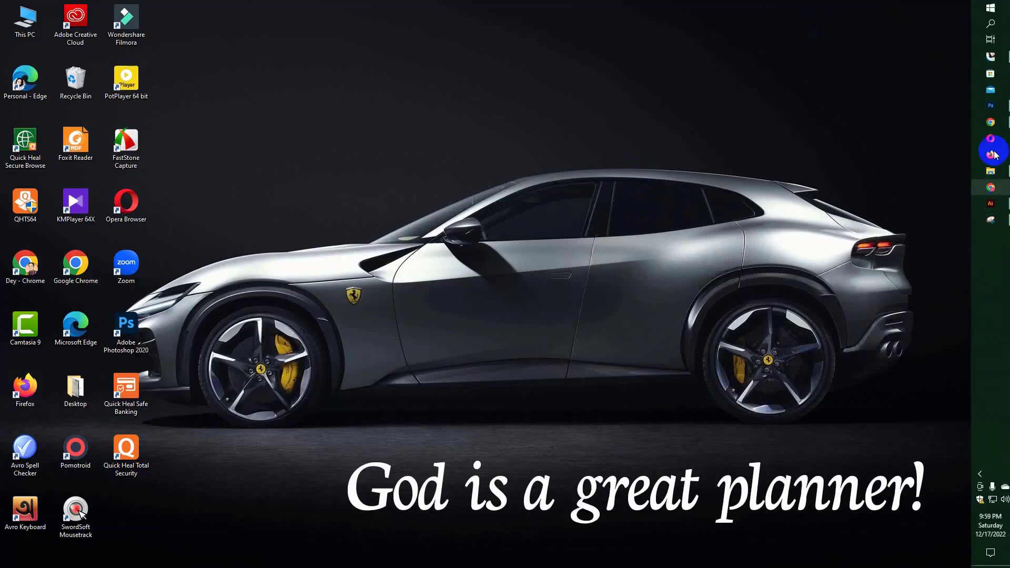
left_click(991, 125)
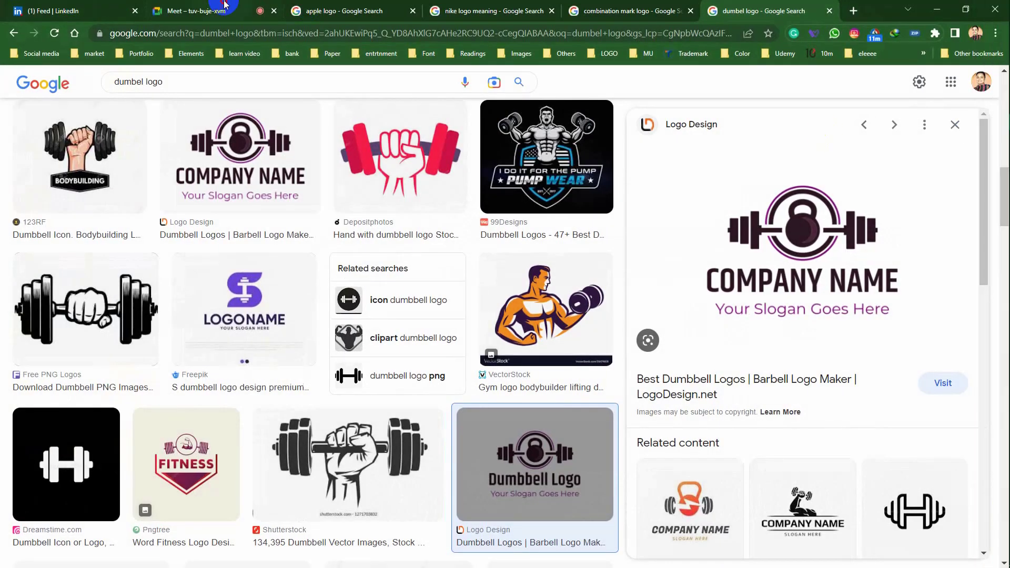
key("ctrl+2")
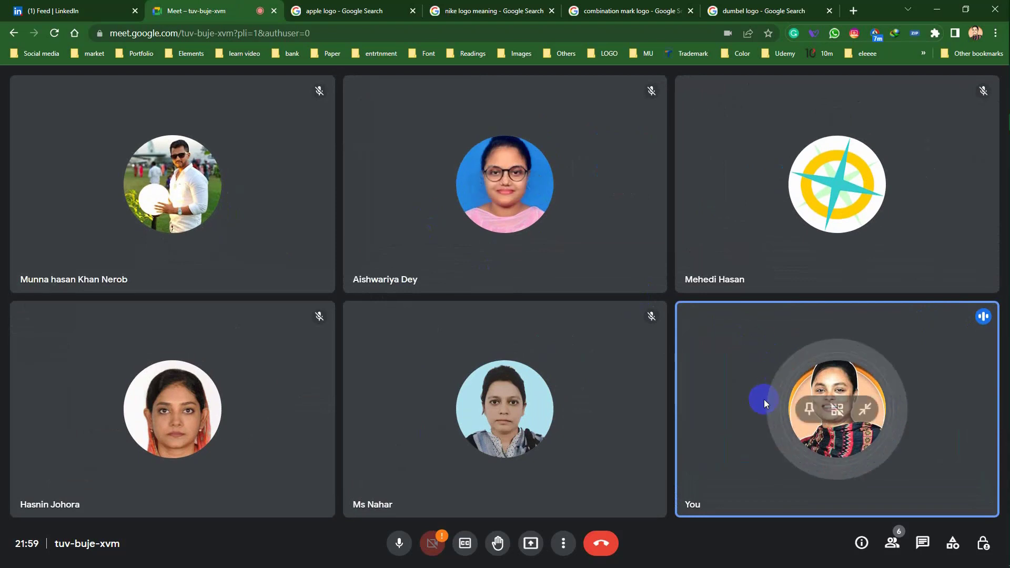